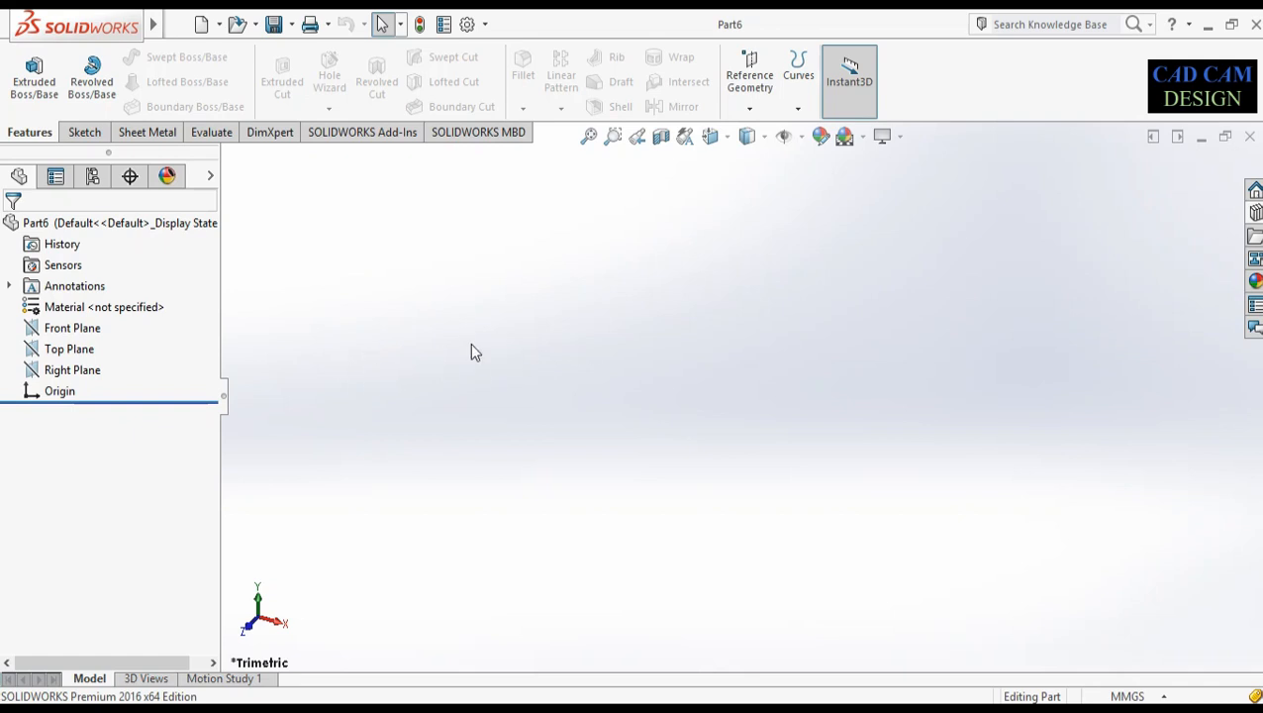
Start a sketch on the Front Plane and draw a circle of about 63 mm radius centred on the origin
right_click(71, 337)
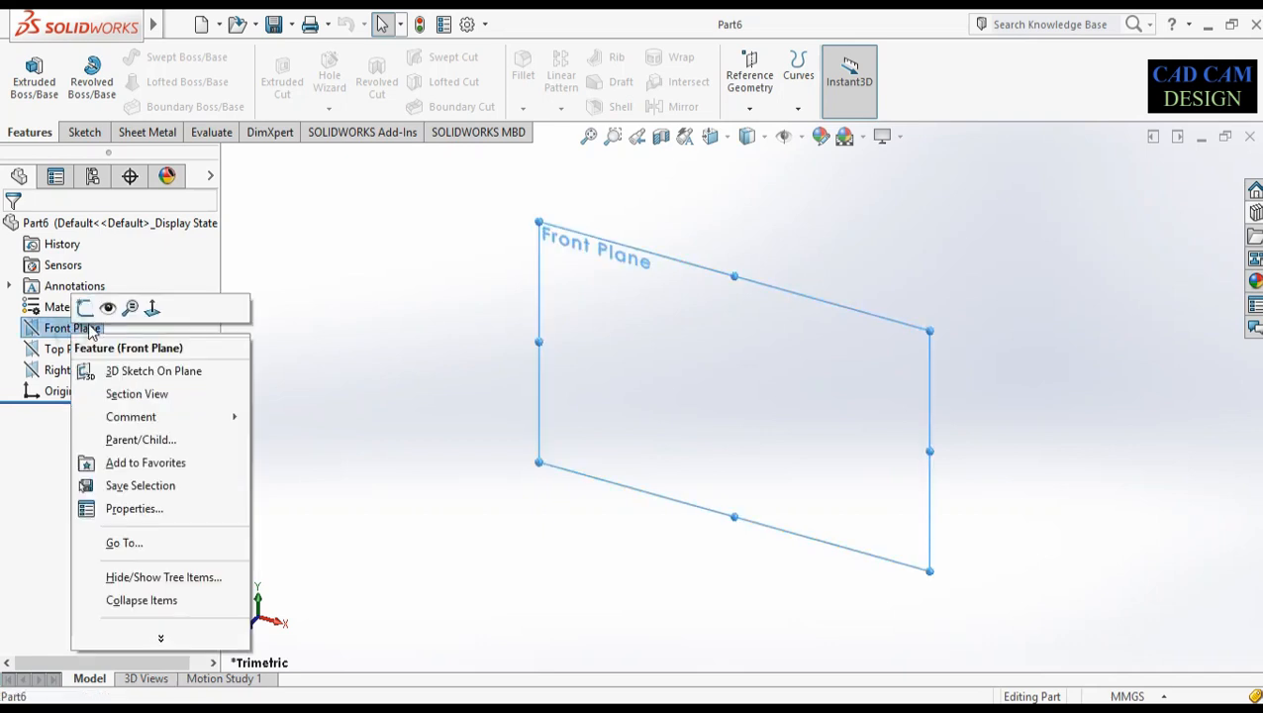
click(85, 308)
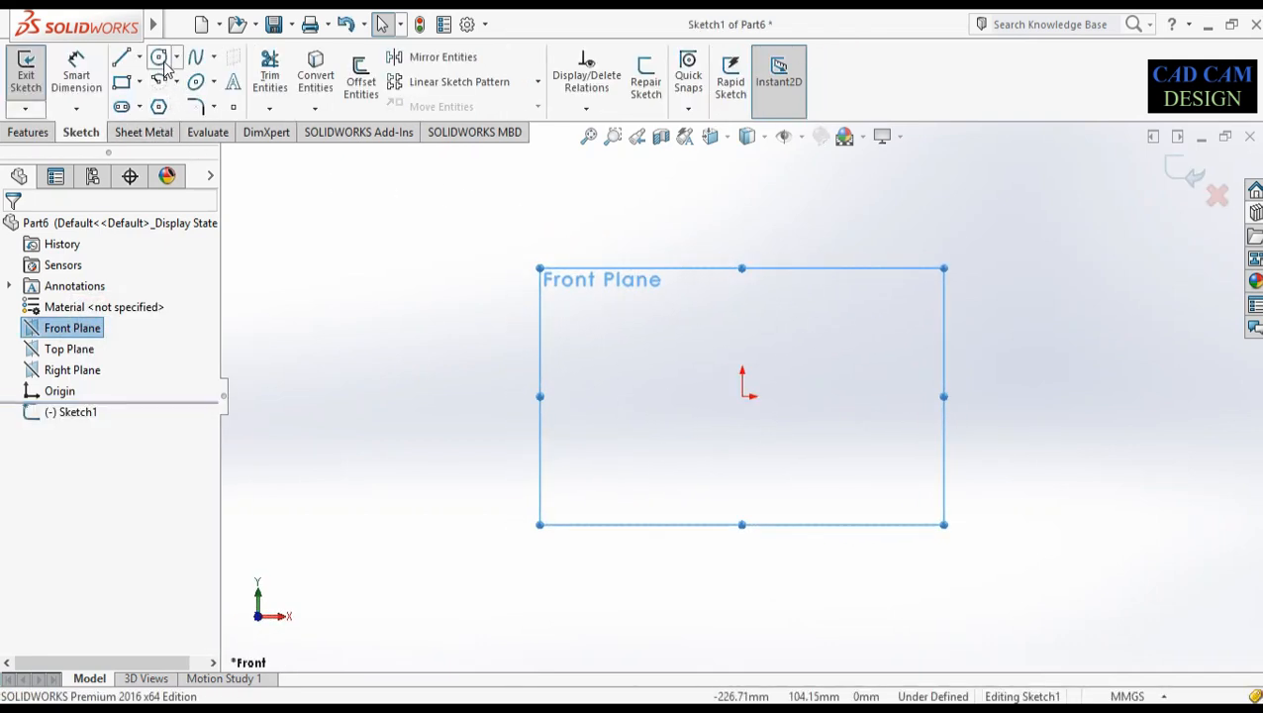
click(158, 57)
click(742, 395)
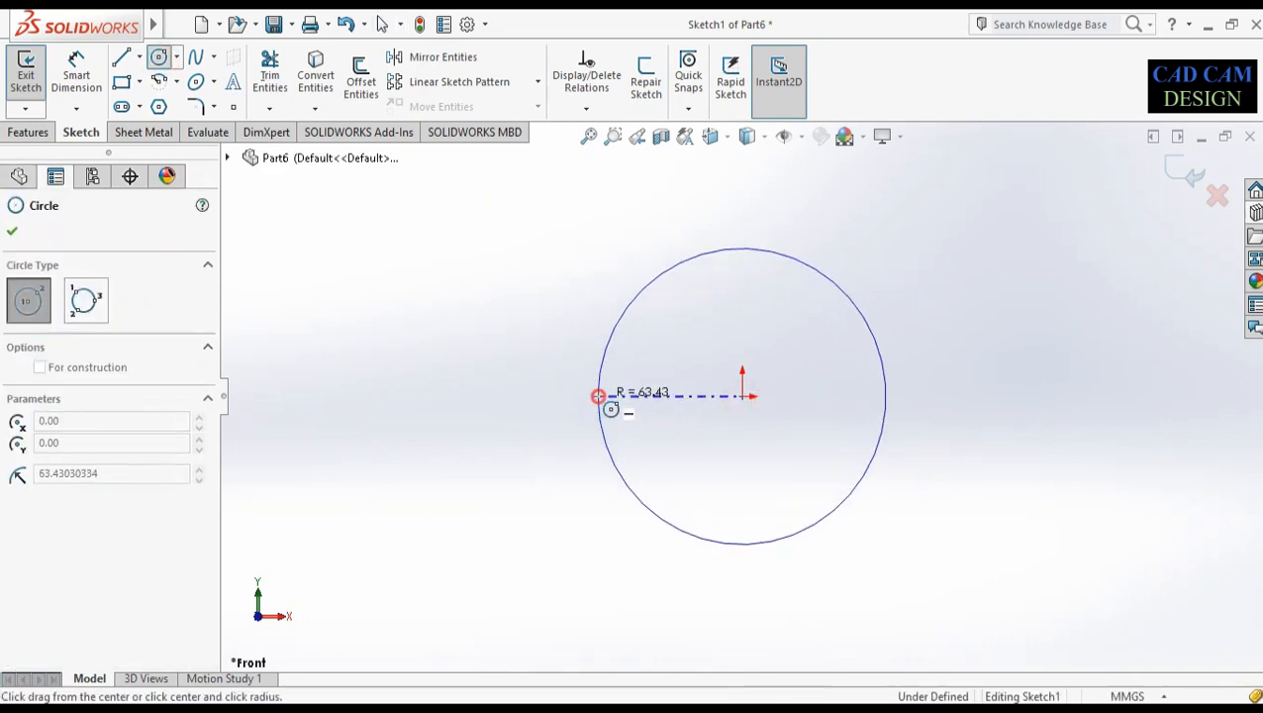
click(598, 396)
Dimension the circle's diameter as 100 mm
right_drag(527, 487, 528, 401)
click(621, 327)
click(513, 336)
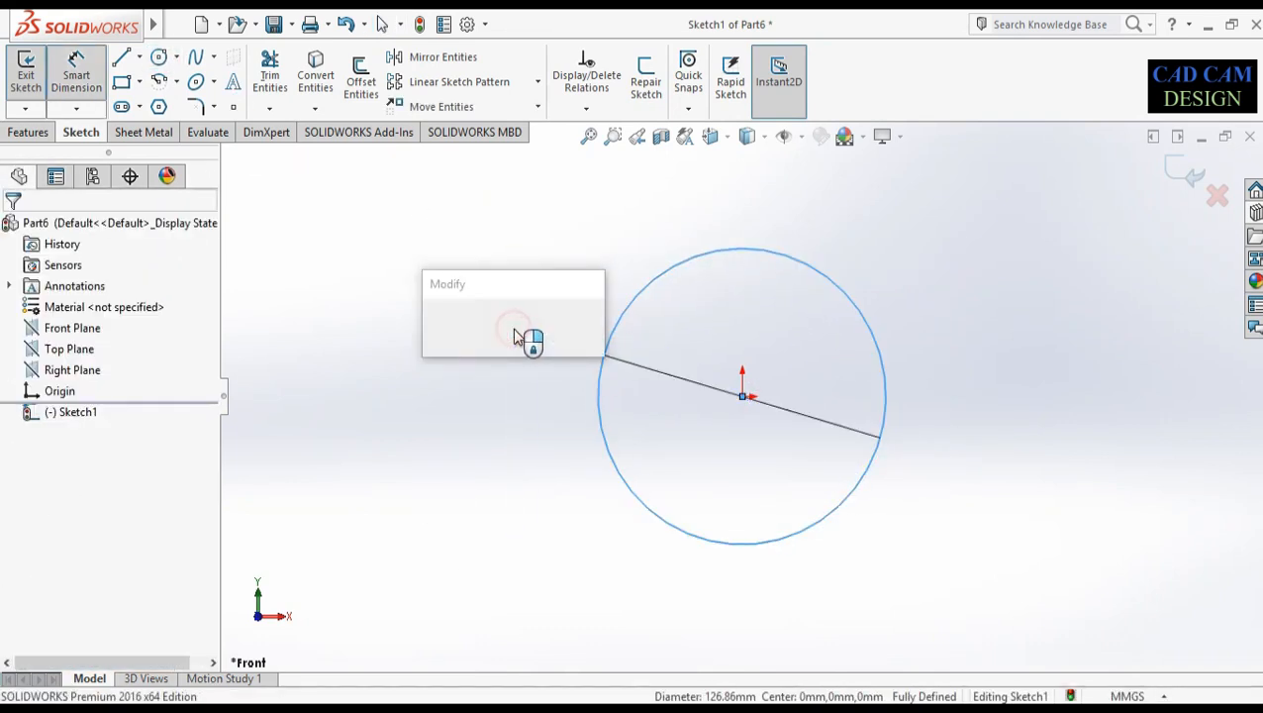
text(100)
key(Return)
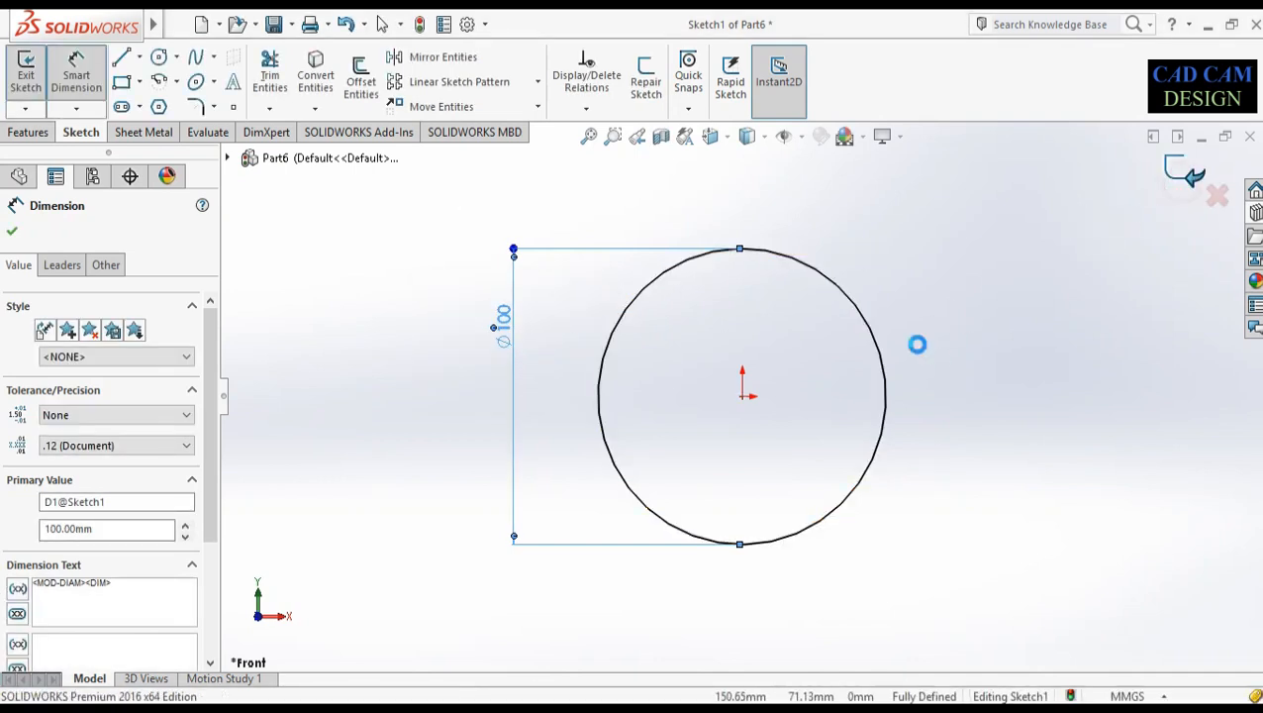
Open a new sketch on the Right Plane and orient the view square to it
right_click(47, 370)
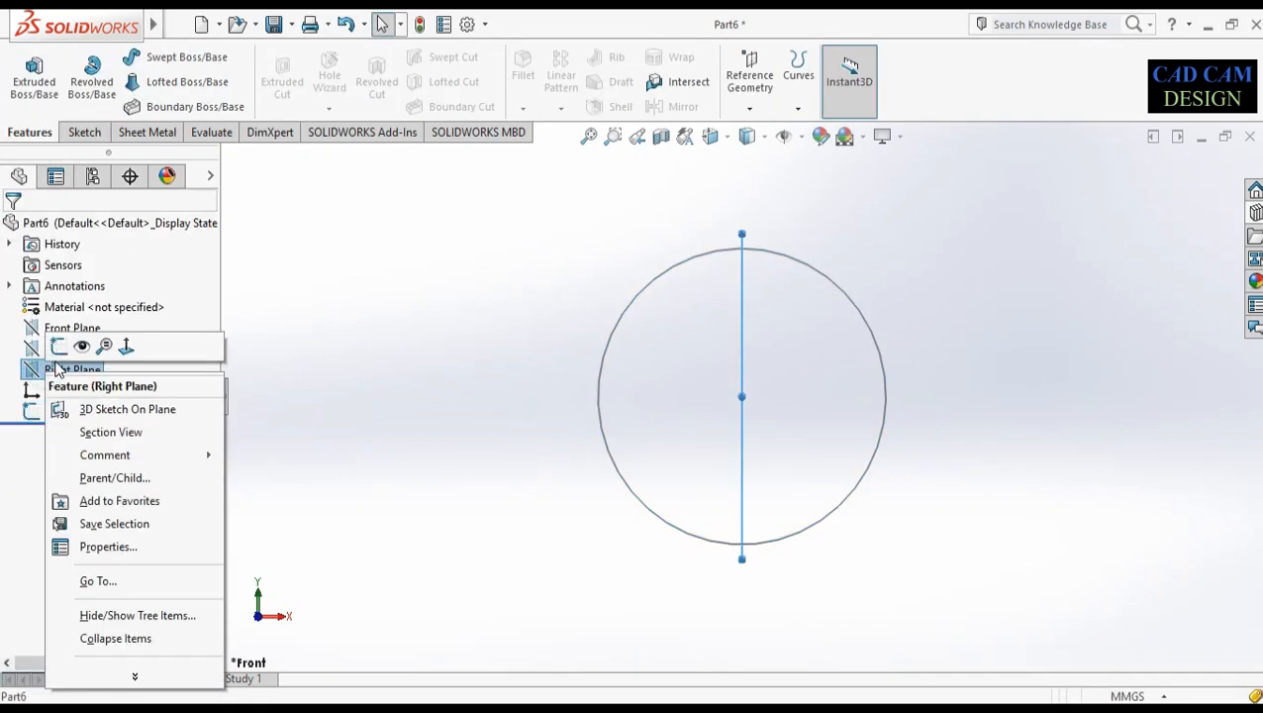
click(58, 346)
right_click(83, 435)
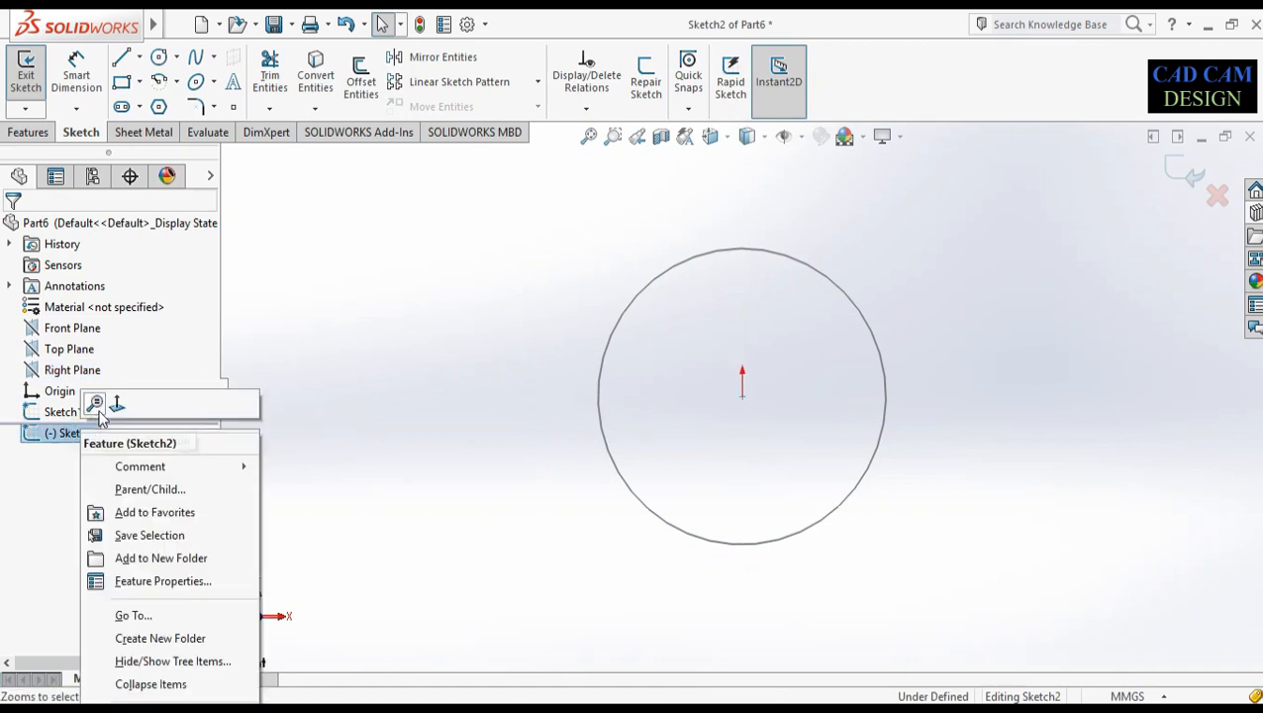
click(120, 325)
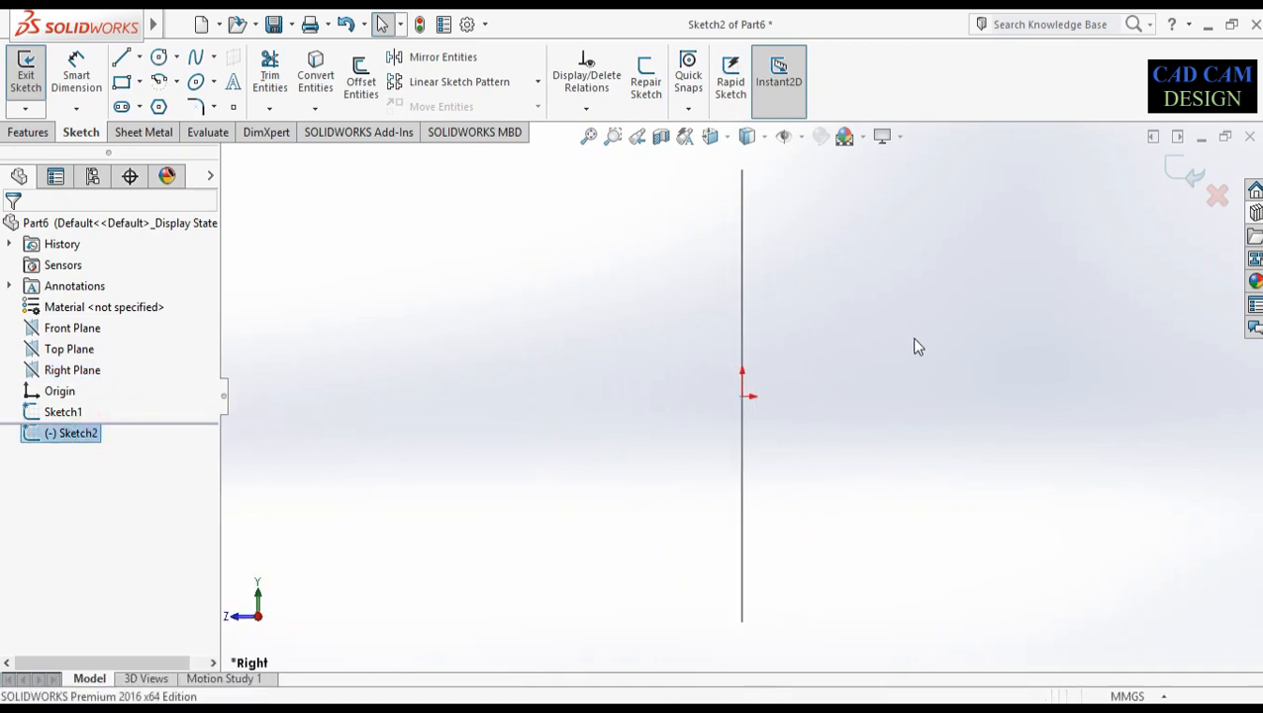
middle_drag(911, 338, 904, 338)
scroll(886, 378, up, 9)
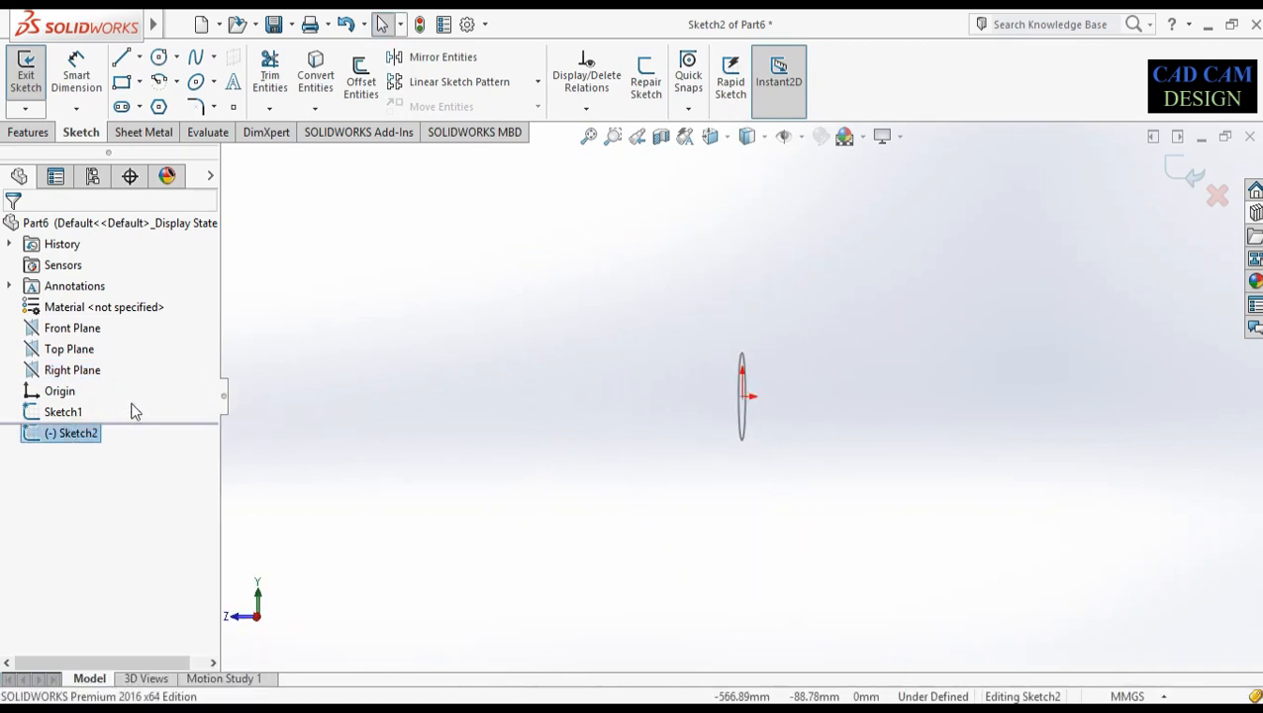
key(space)
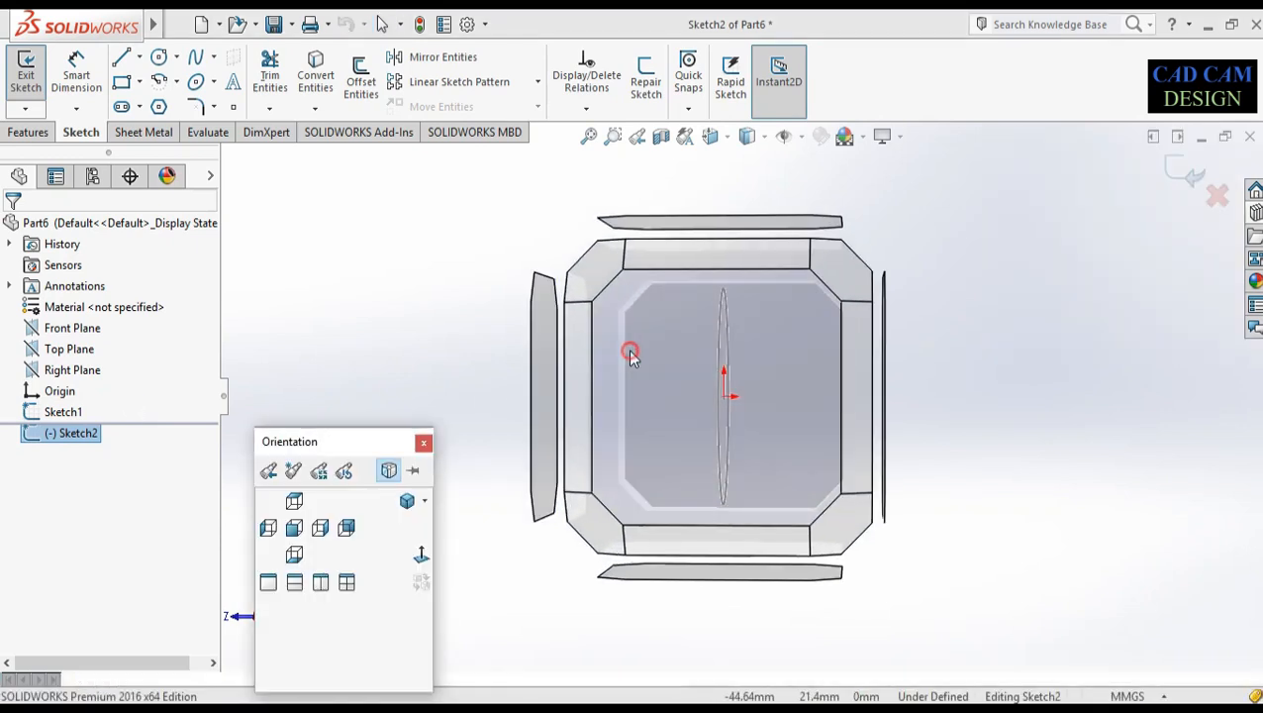
click(633, 364)
scroll(843, 414, up, 10)
scroll(1029, 433, down, 2)
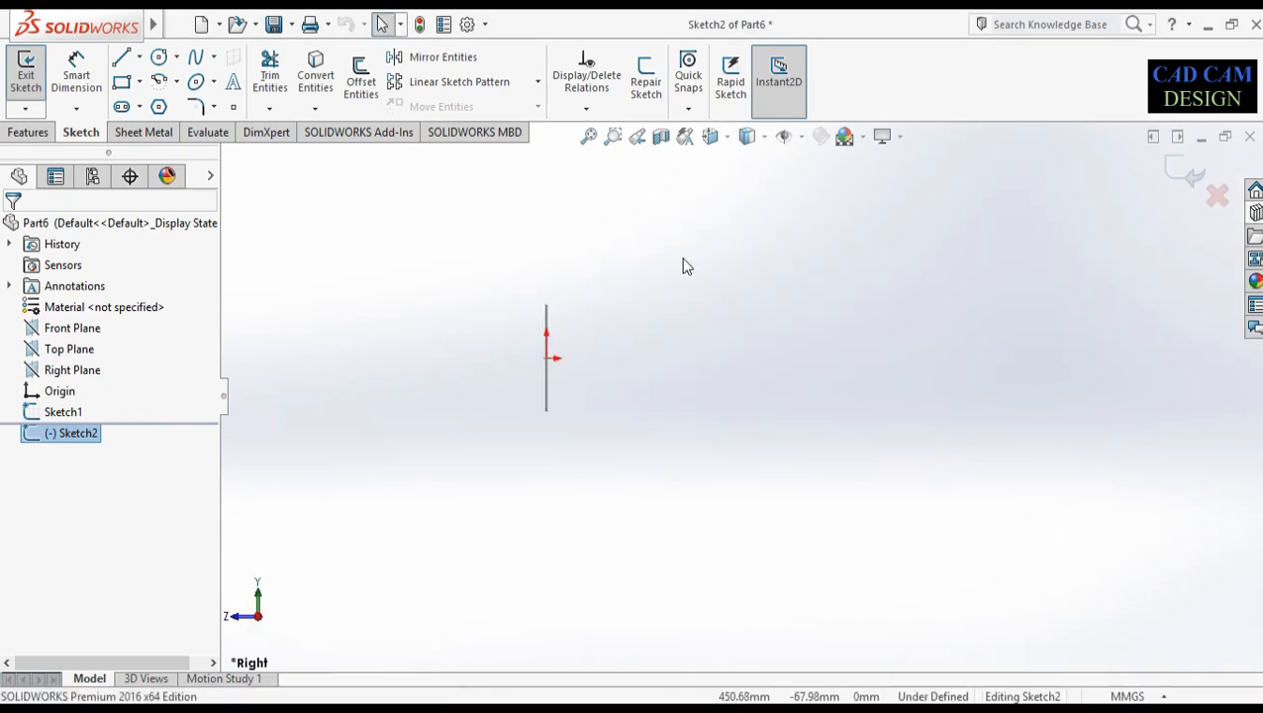
Sketch a path from the origin: a horizontal line about 328 mm, a downward tangent arc of radius about 81 mm, and a vertical line about 88 mm
key(l)
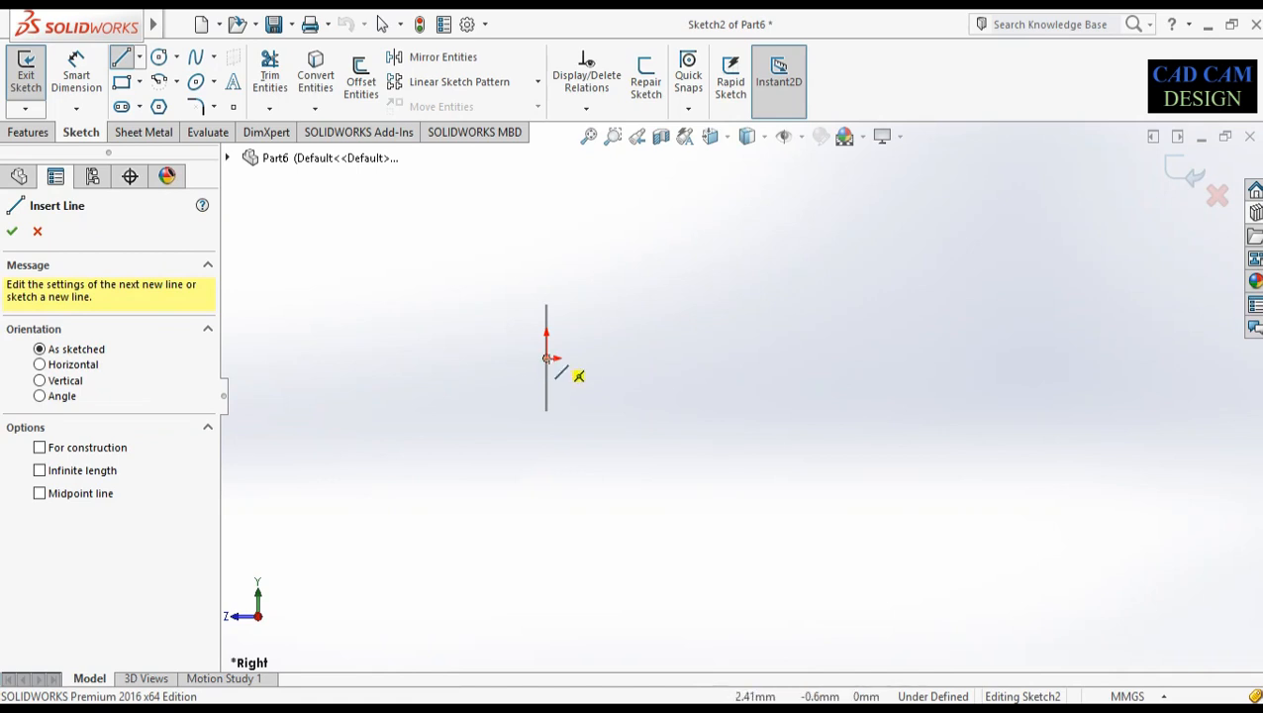
click(547, 358)
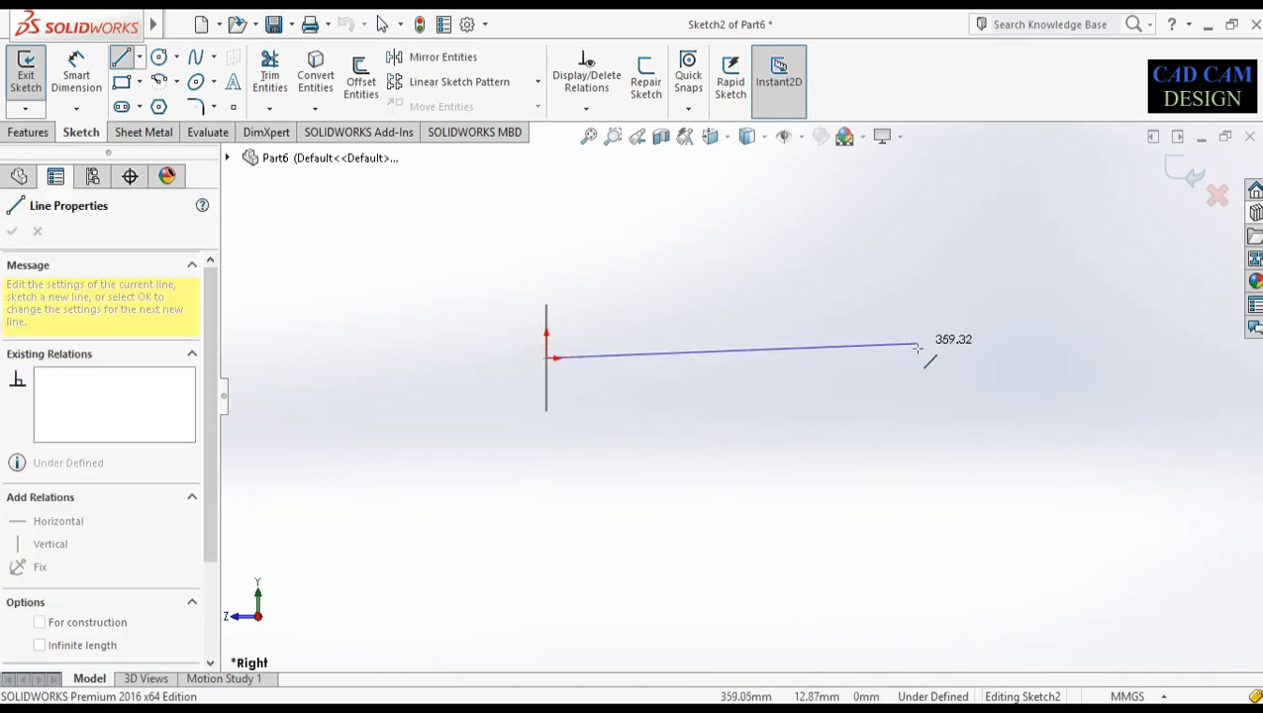
double_click(884, 358)
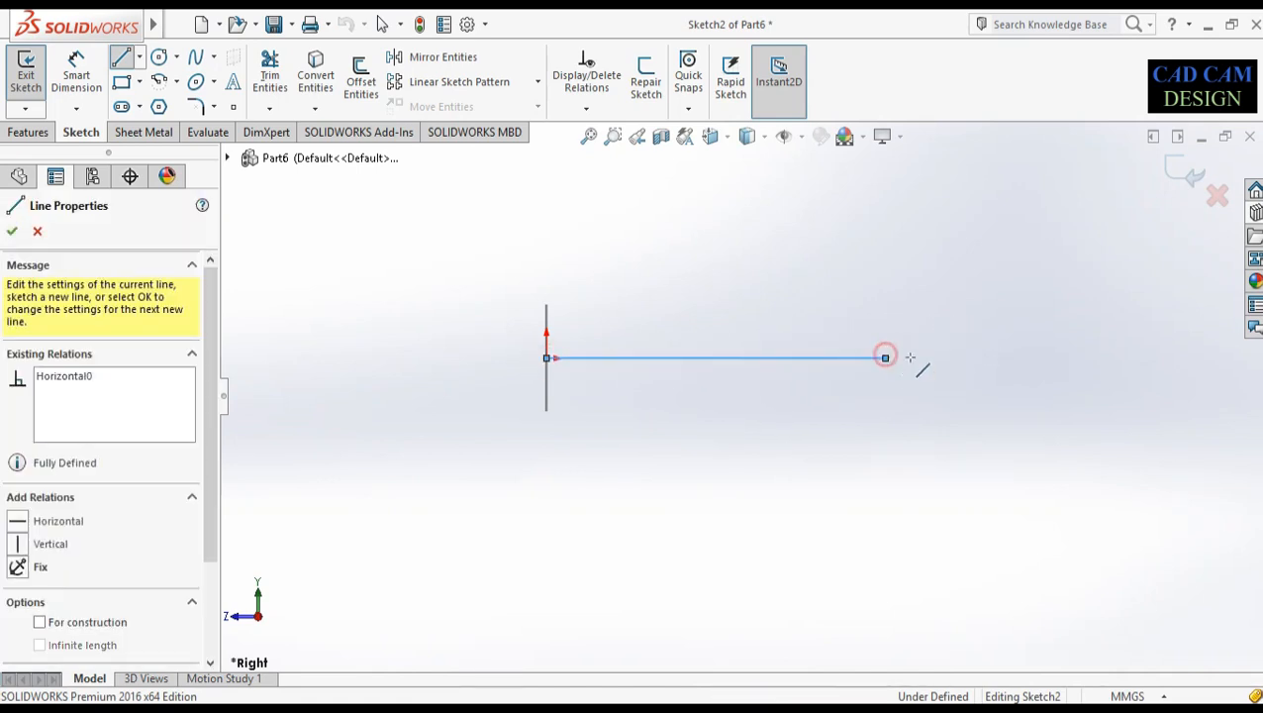
click(963, 437)
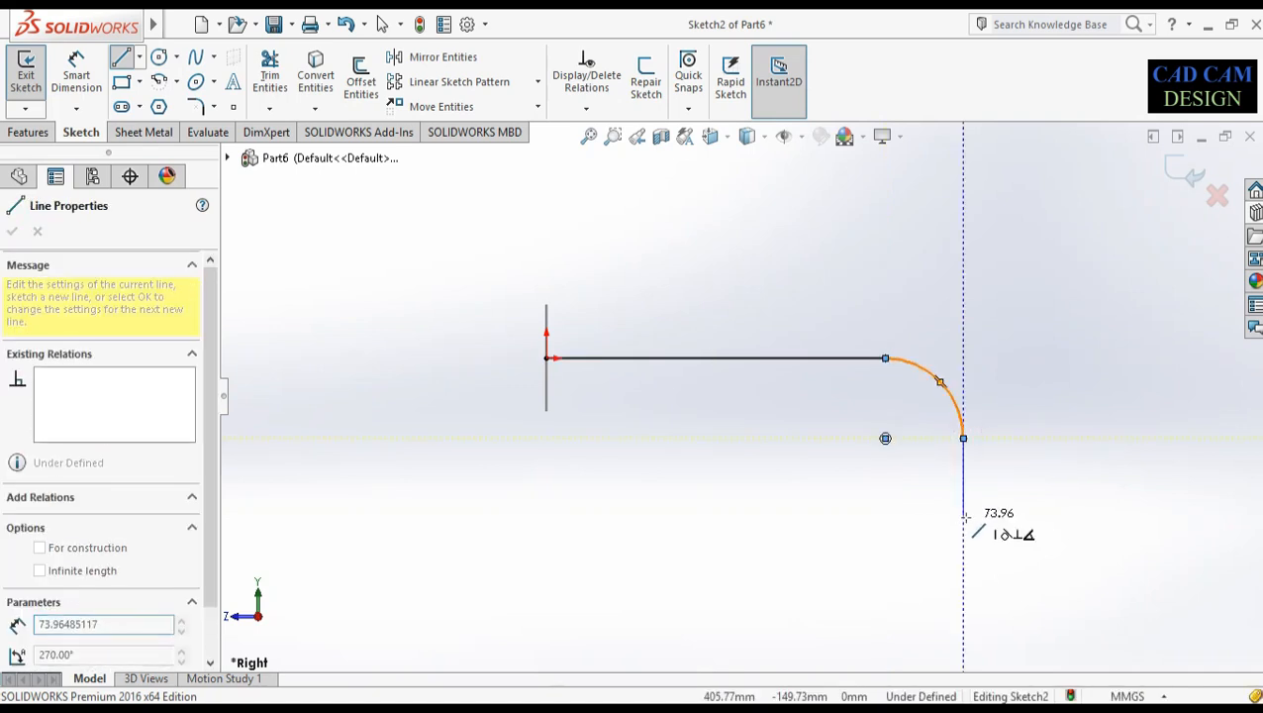
click(963, 526)
Dimension the path's horizontal line to 350 mm
right_drag(990, 516, 1010, 404)
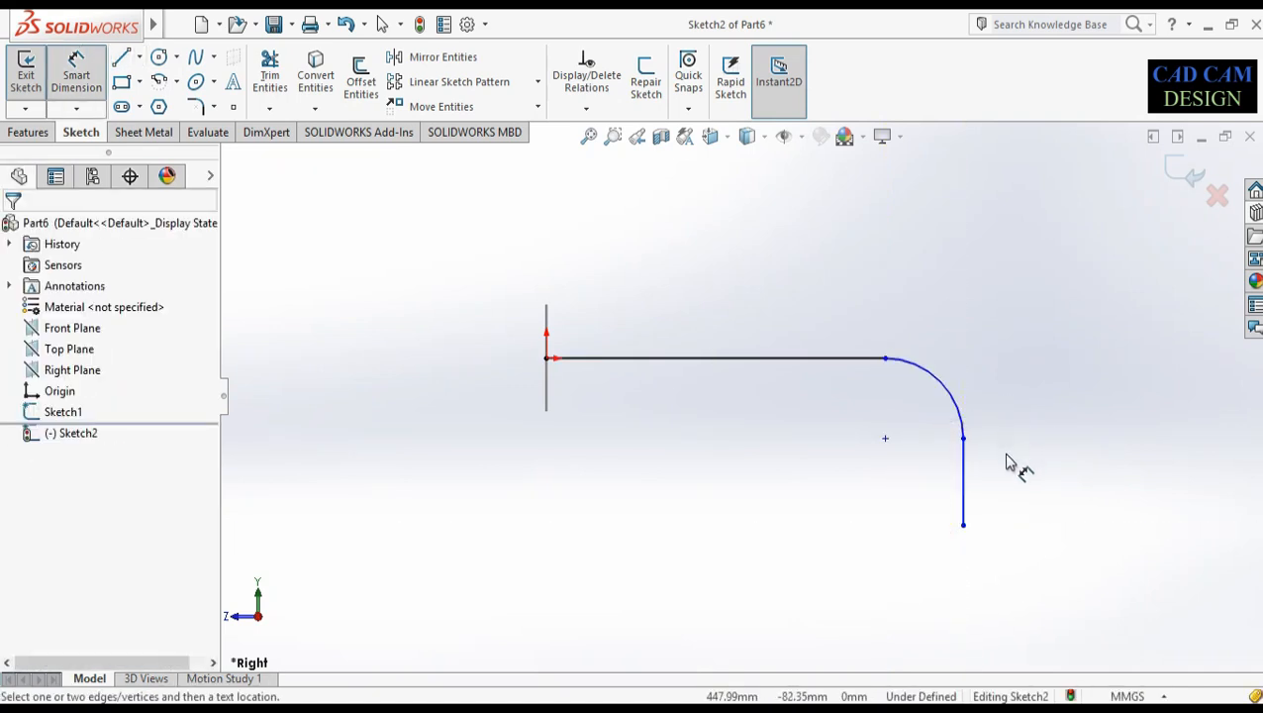
click(799, 356)
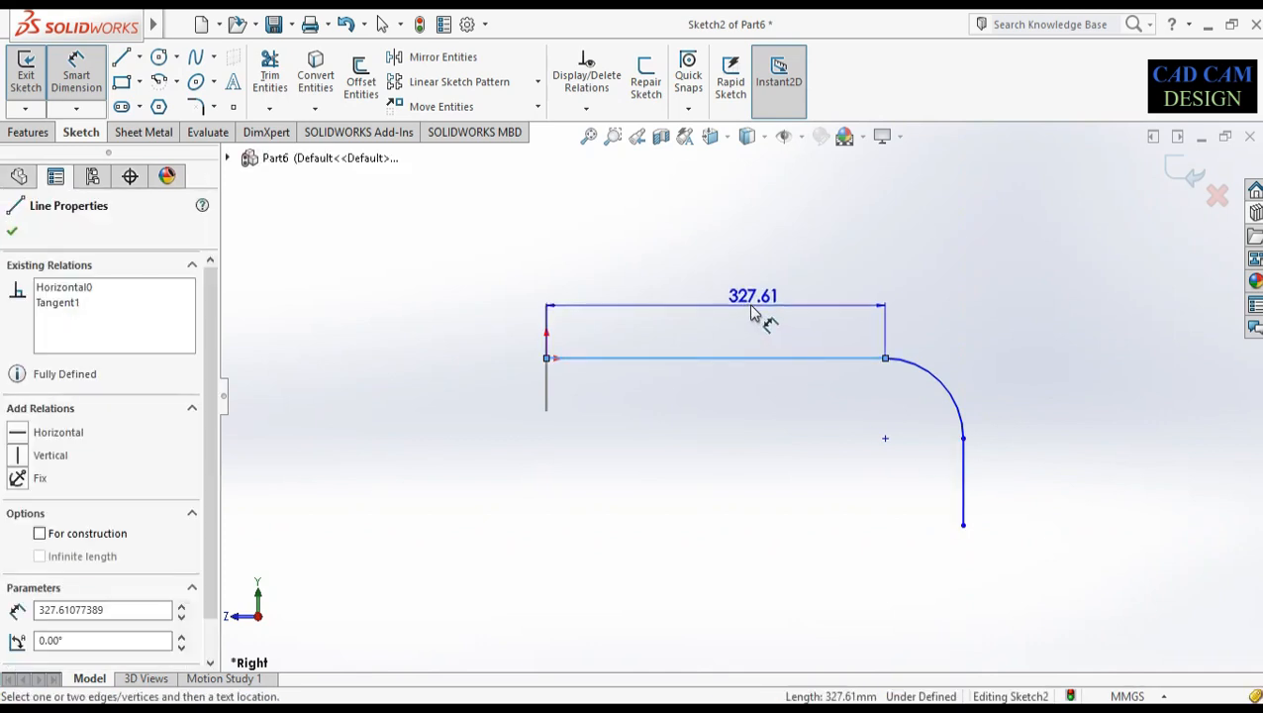
click(755, 315)
text(350)
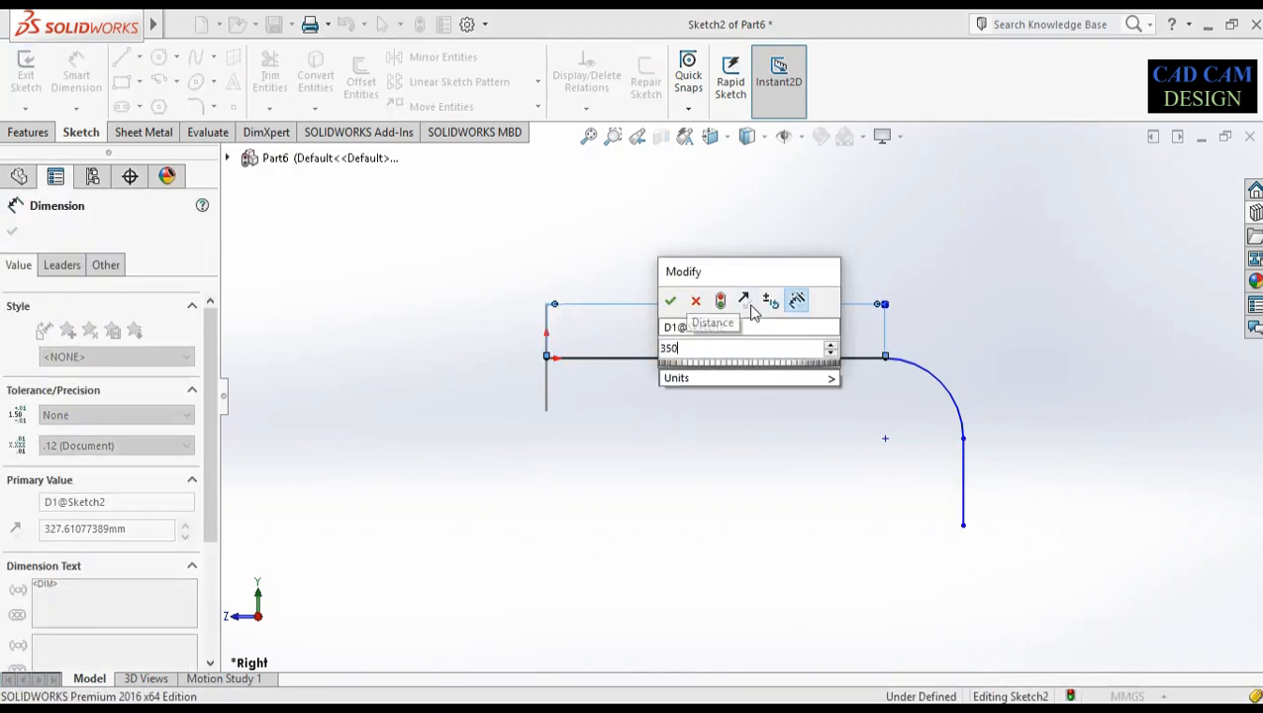
key(Return)
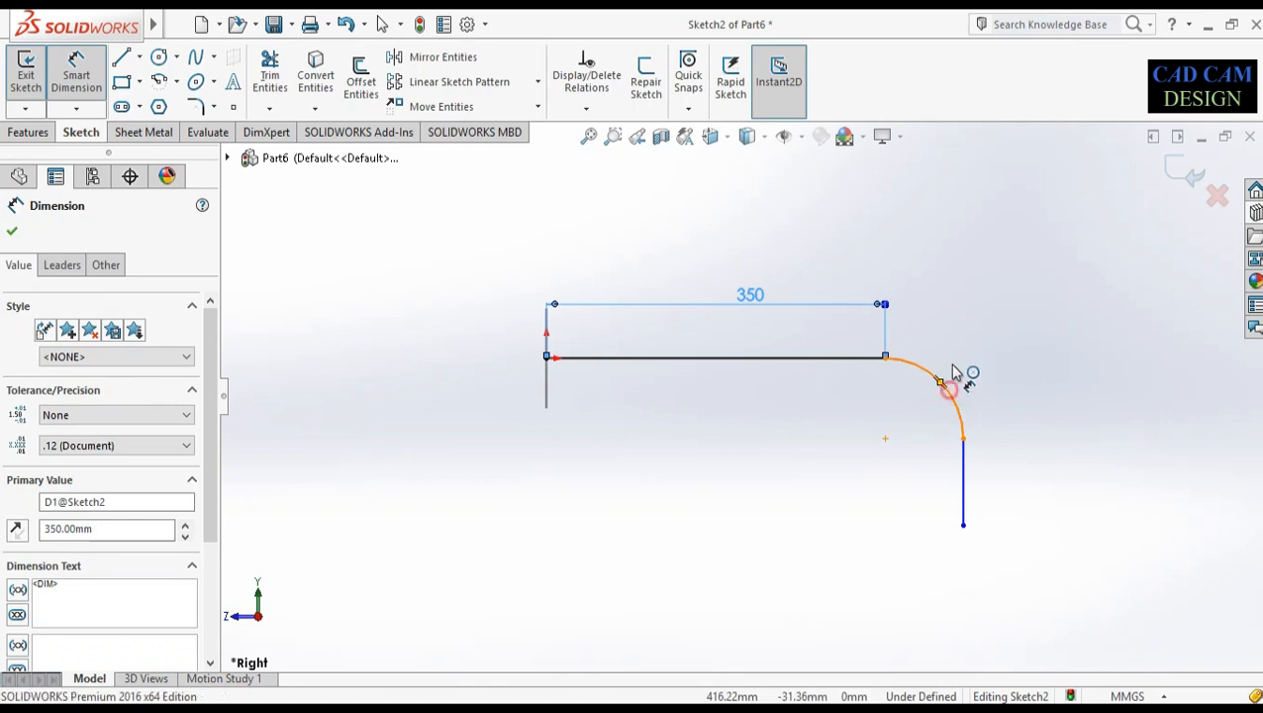
Dimension the path's bend arc to a radius of 80 mm
click(950, 388)
click(952, 354)
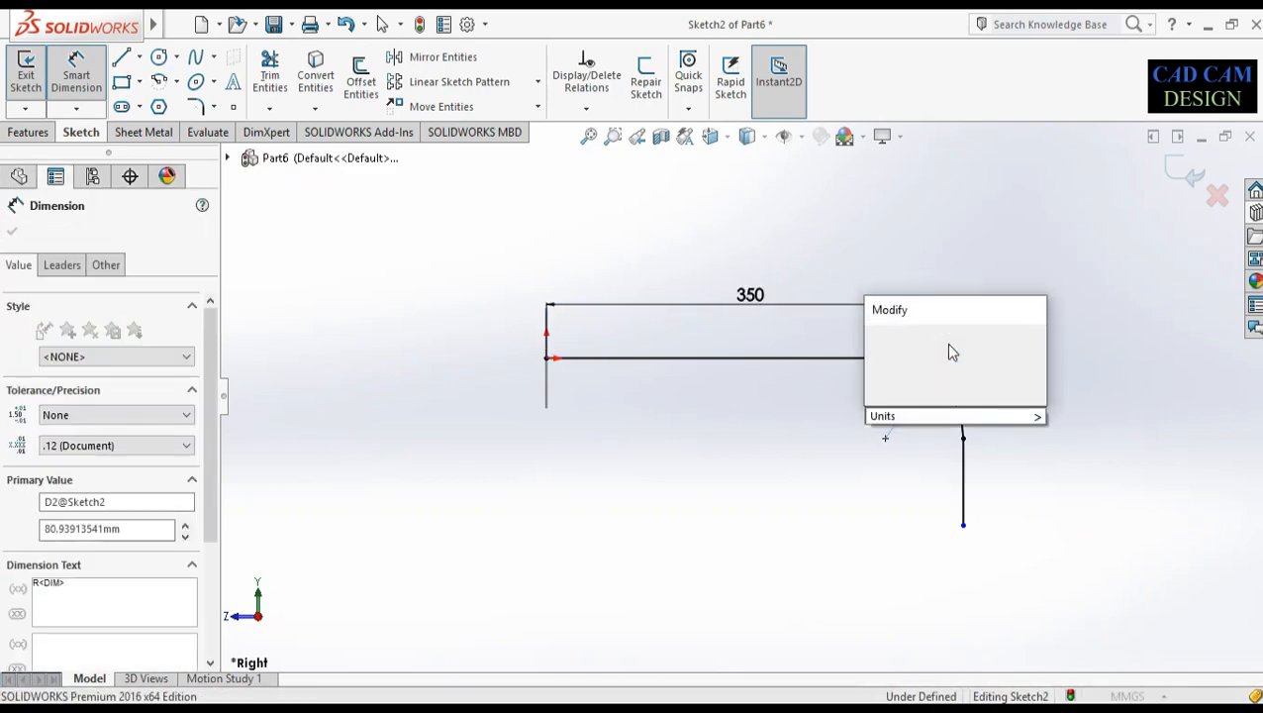
text(80)
key(Return)
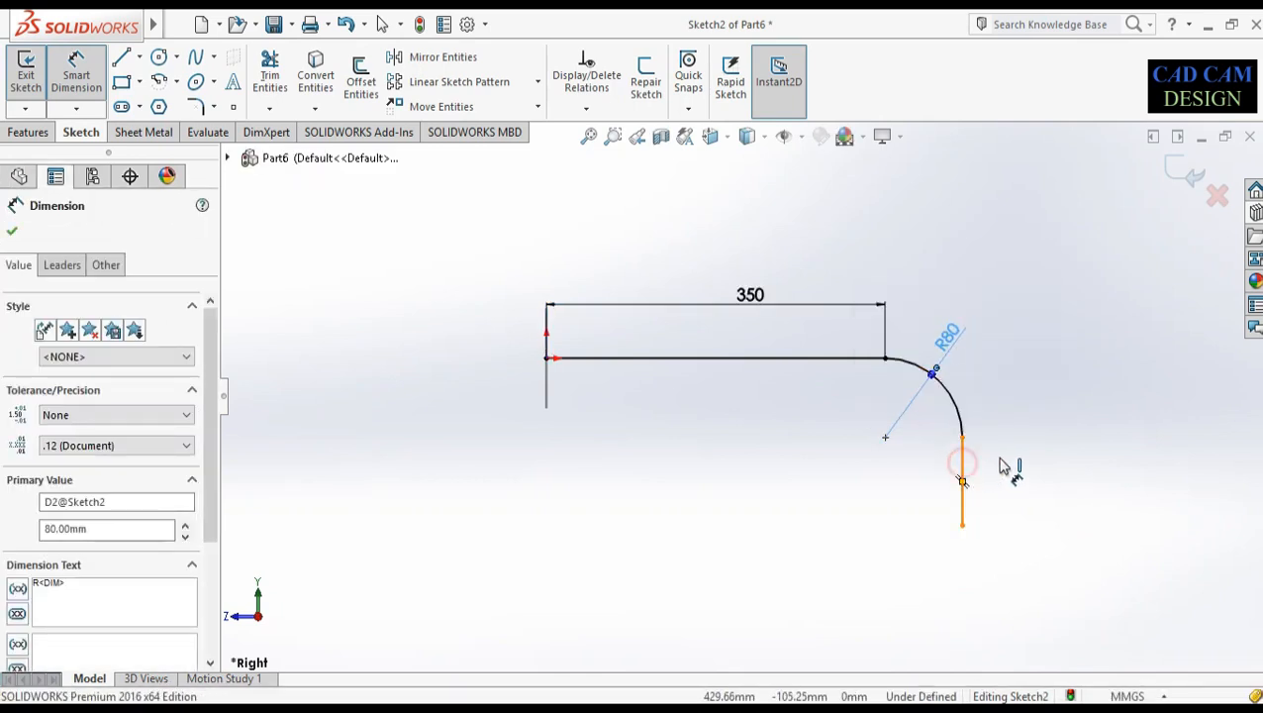
Dimension the path's vertical line to 100 mm and exit the sketch
click(965, 474)
click(1003, 469)
text(100)
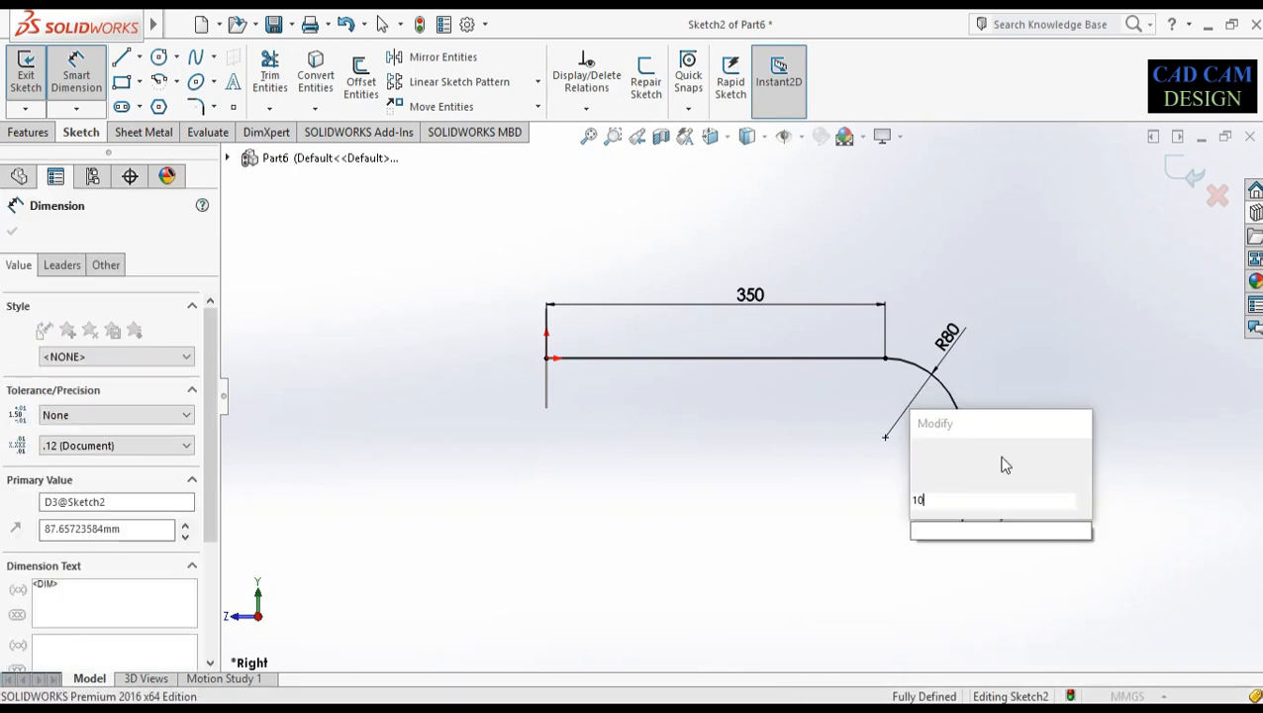
key(Return)
mouse_move(856, 352)
middle_down()
mouse_move(817, 400)
mouse_move(839, 435)
middle_up()
click(1185, 170)
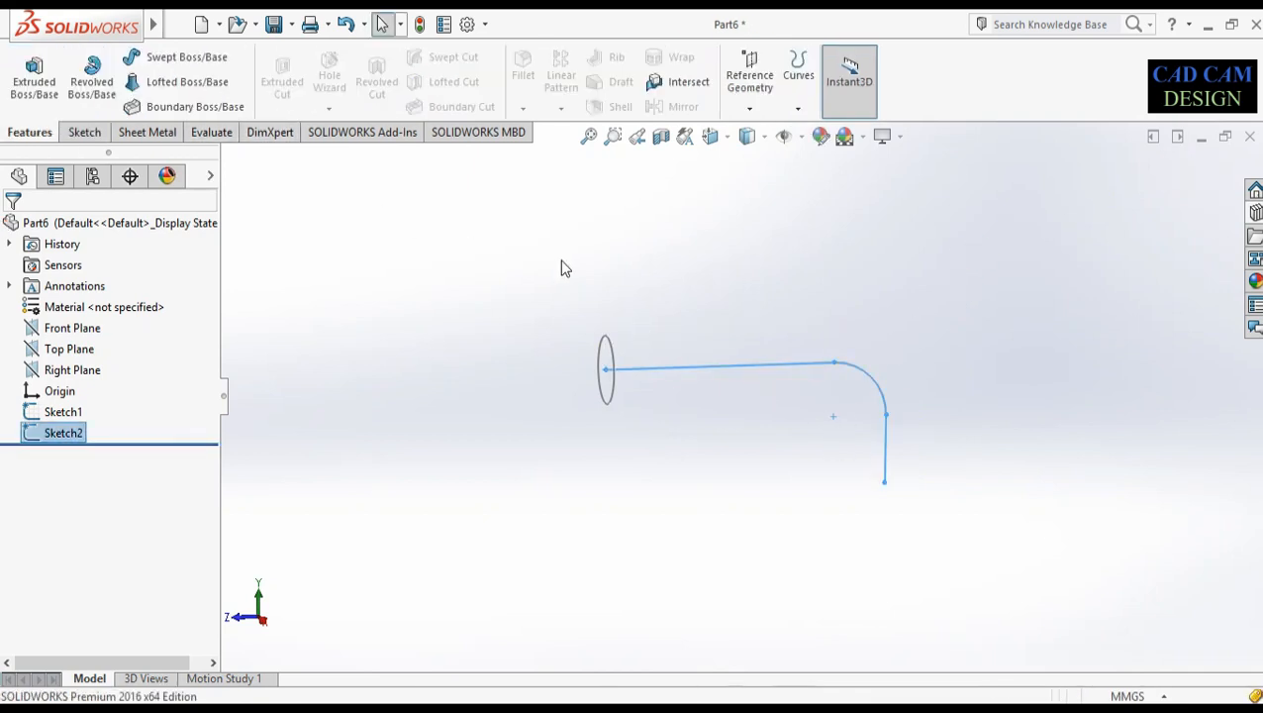
Set up a Swept Boss/Base with the circle sketch as the profile and the bent line sketch as the path
click(614, 362)
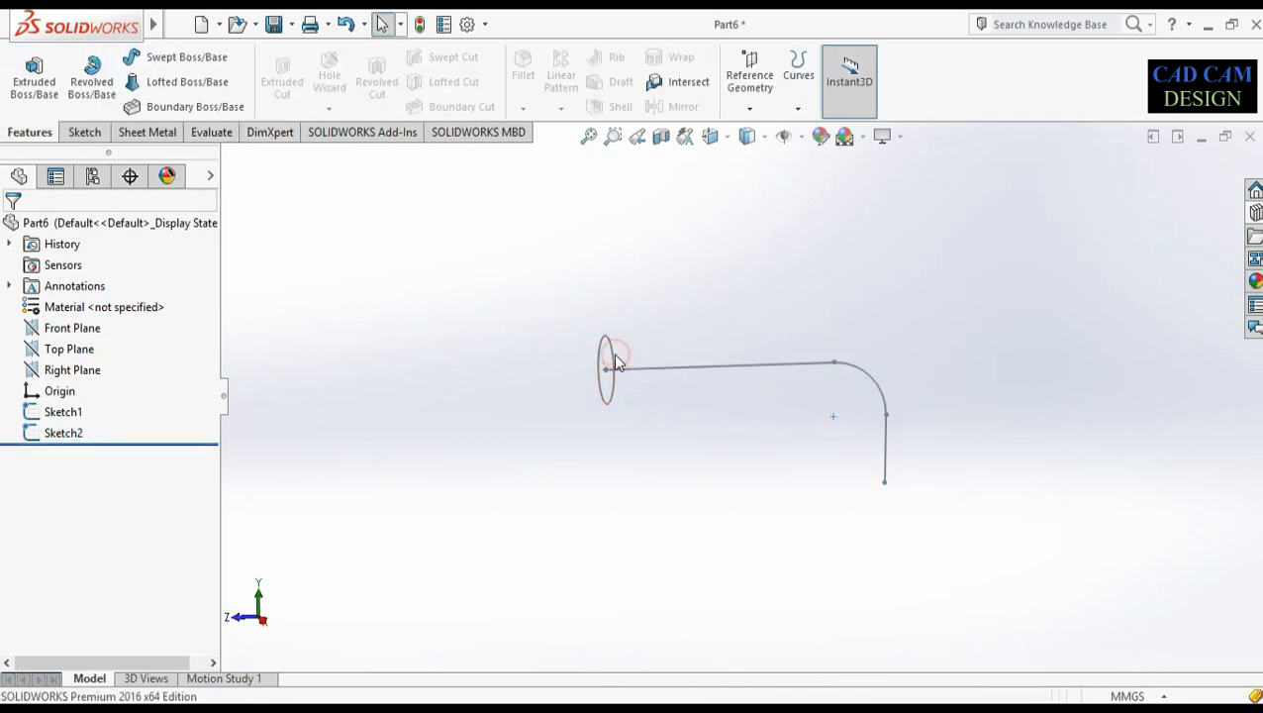
click(611, 356)
click(181, 57)
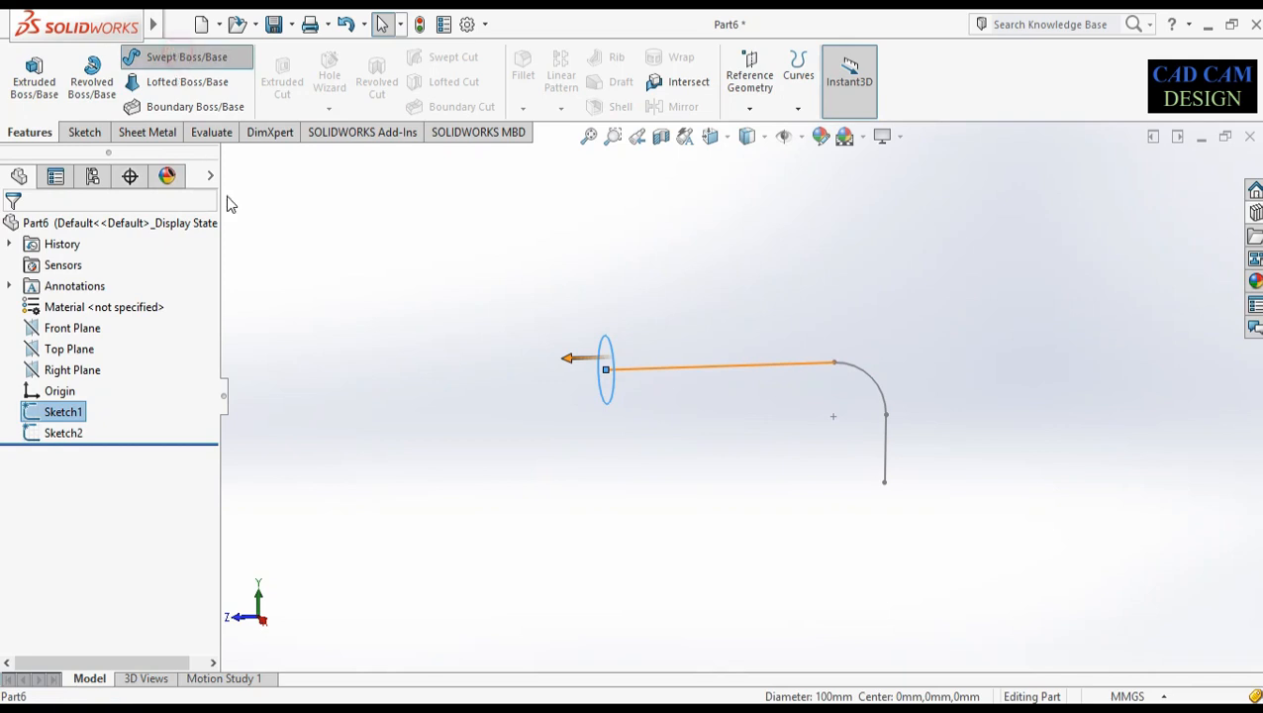
click(59, 329)
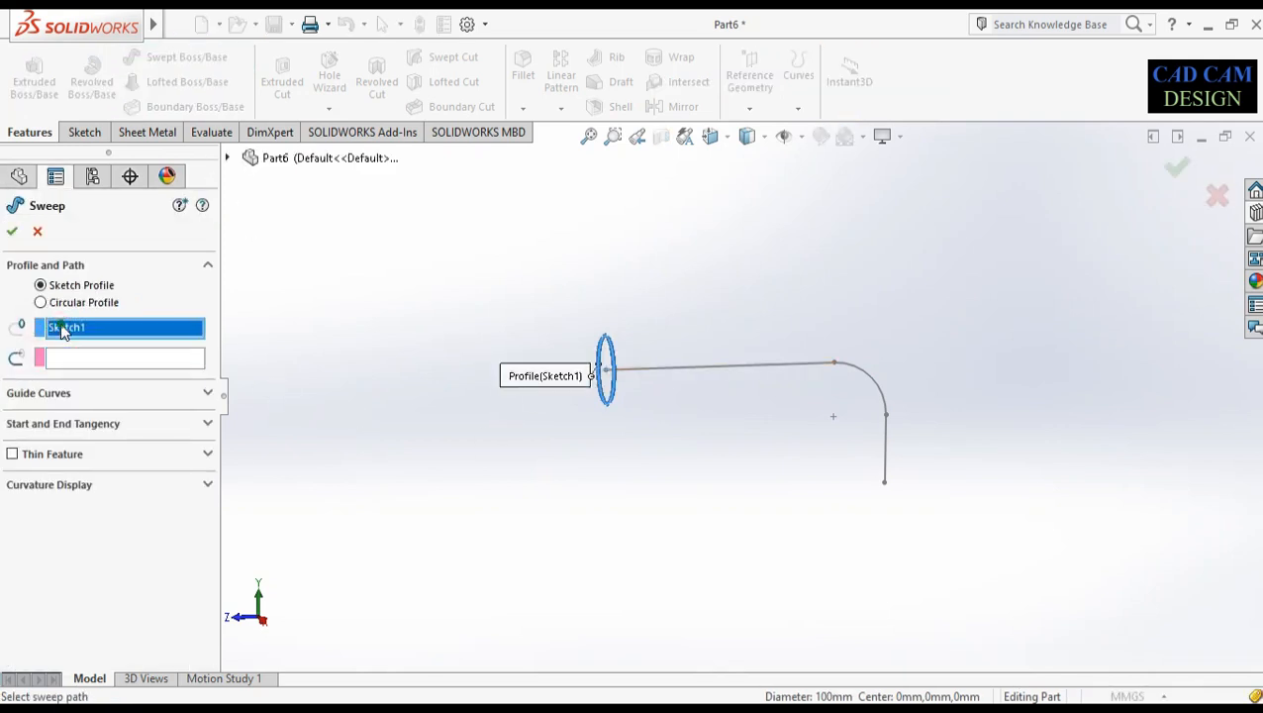
right_click(62, 329)
click(107, 358)
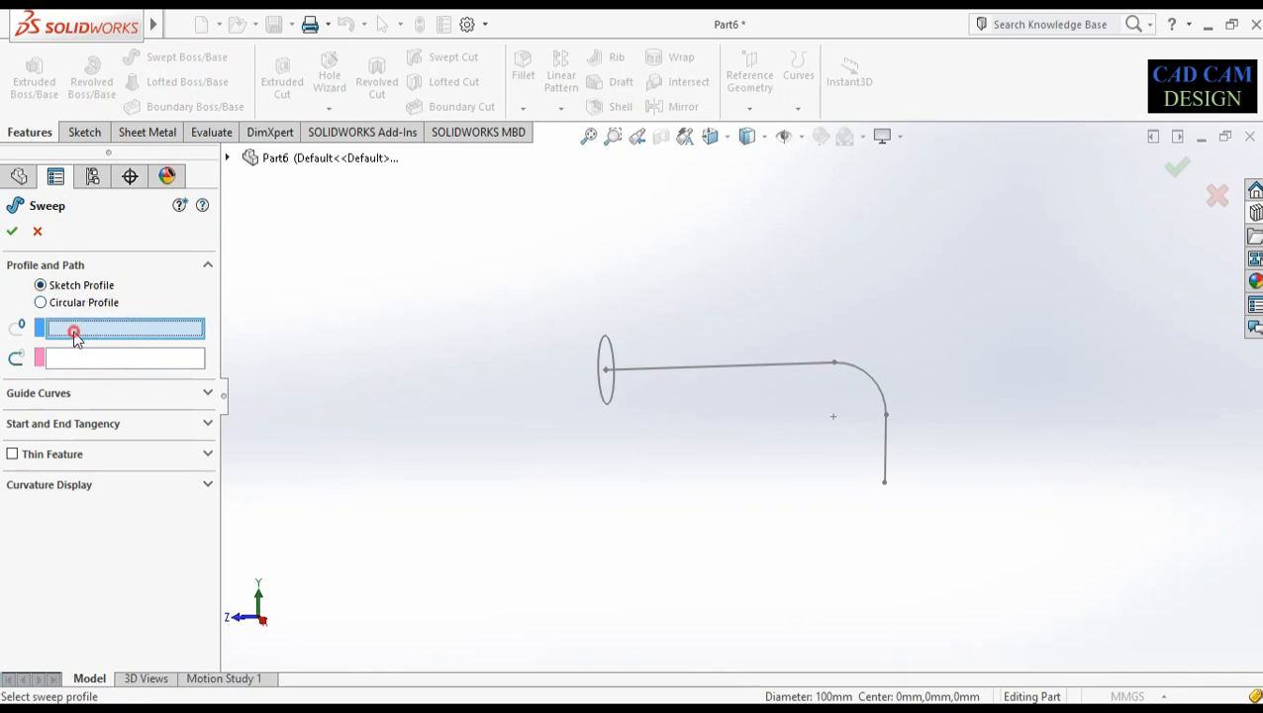
click(86, 286)
click(608, 348)
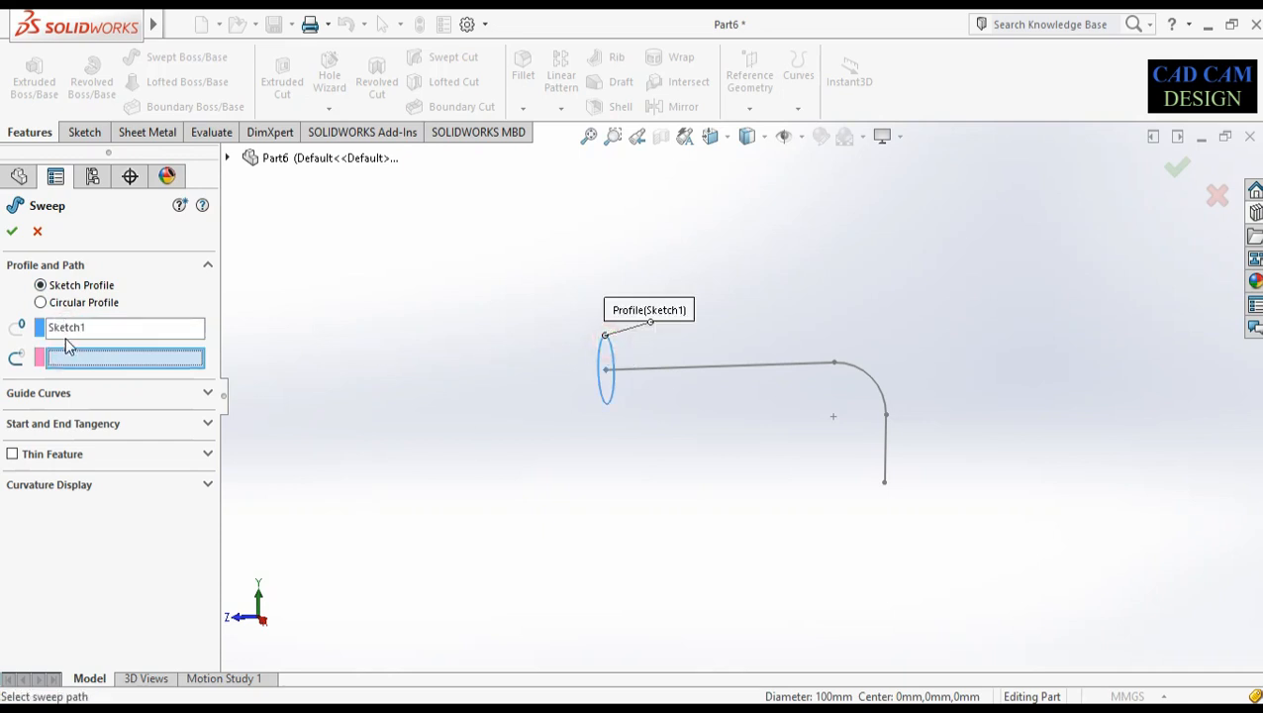
click(709, 373)
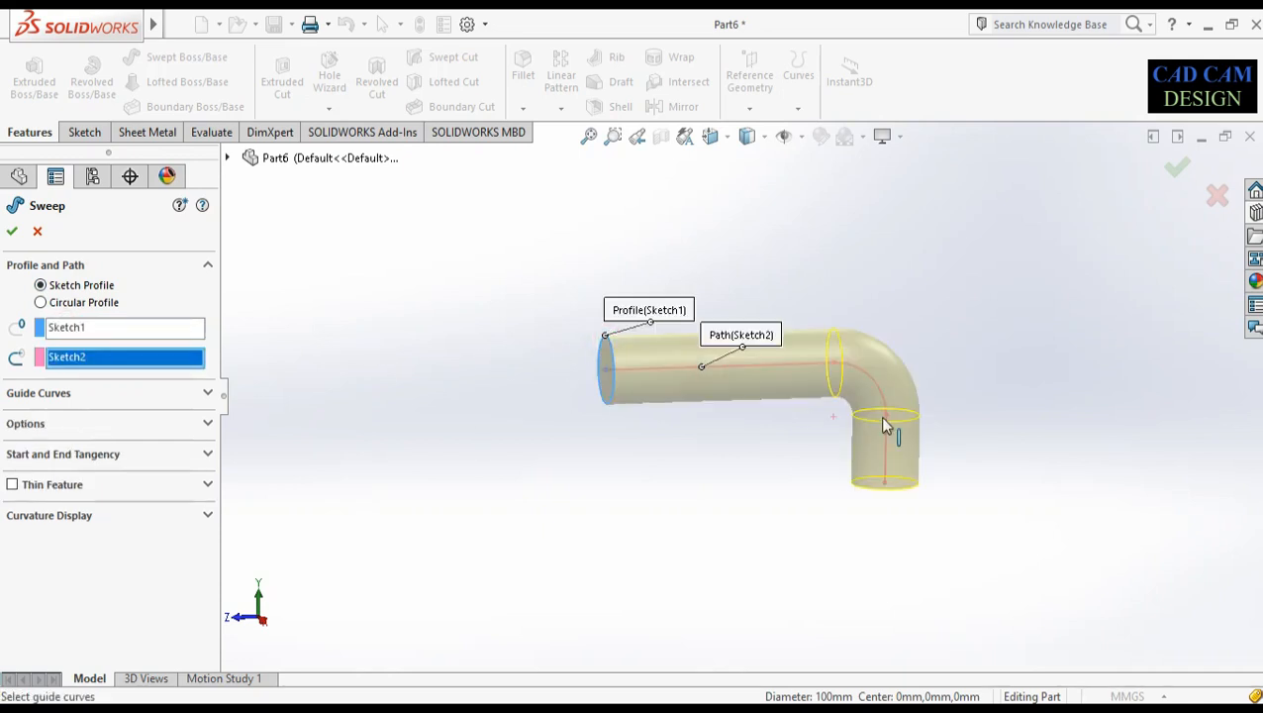
scroll(831, 412, down, 3)
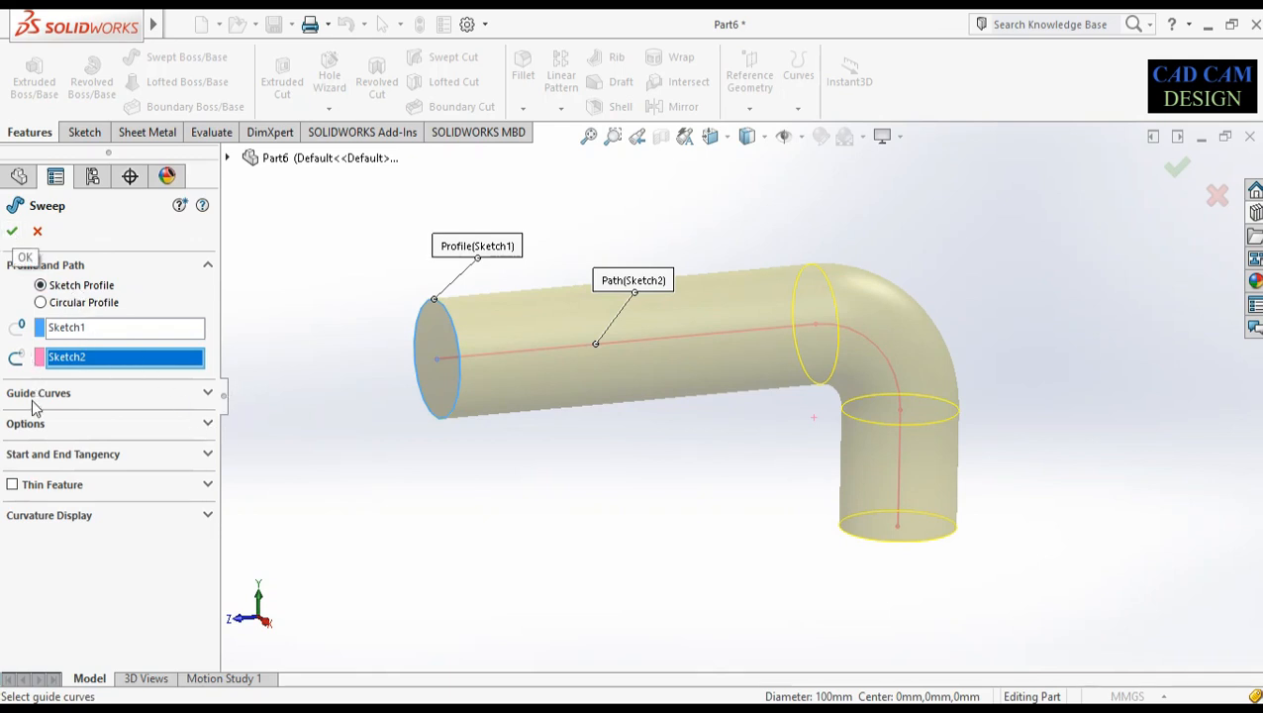
middle_drag(555, 445, 699, 396)
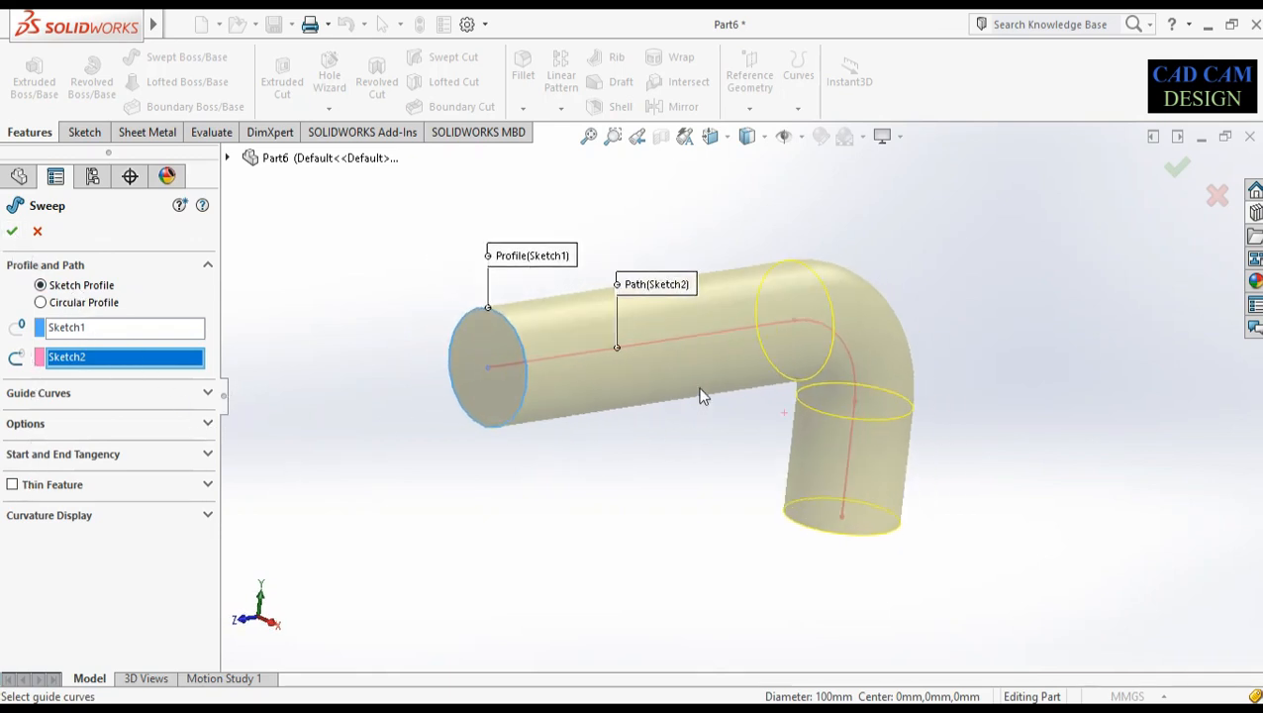
Make the sweep a one-direction thin feature with a 5 mm wall and create the pipe
click(57, 485)
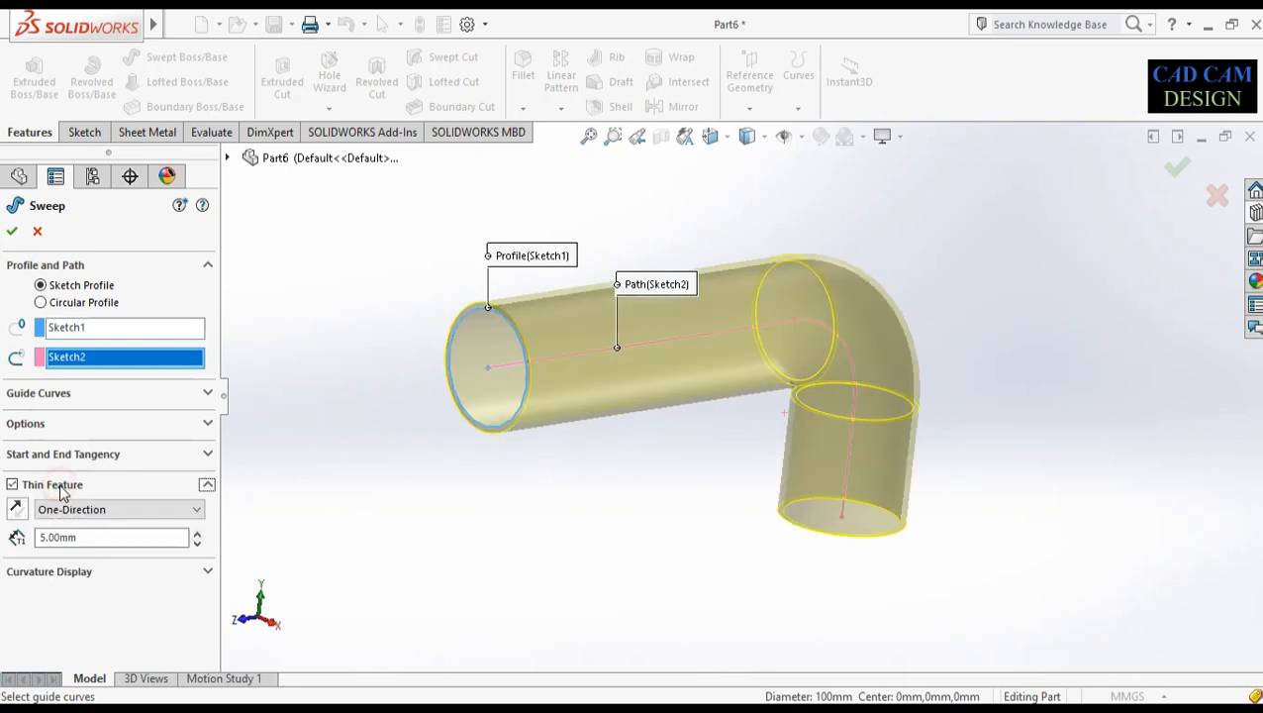
click(175, 508)
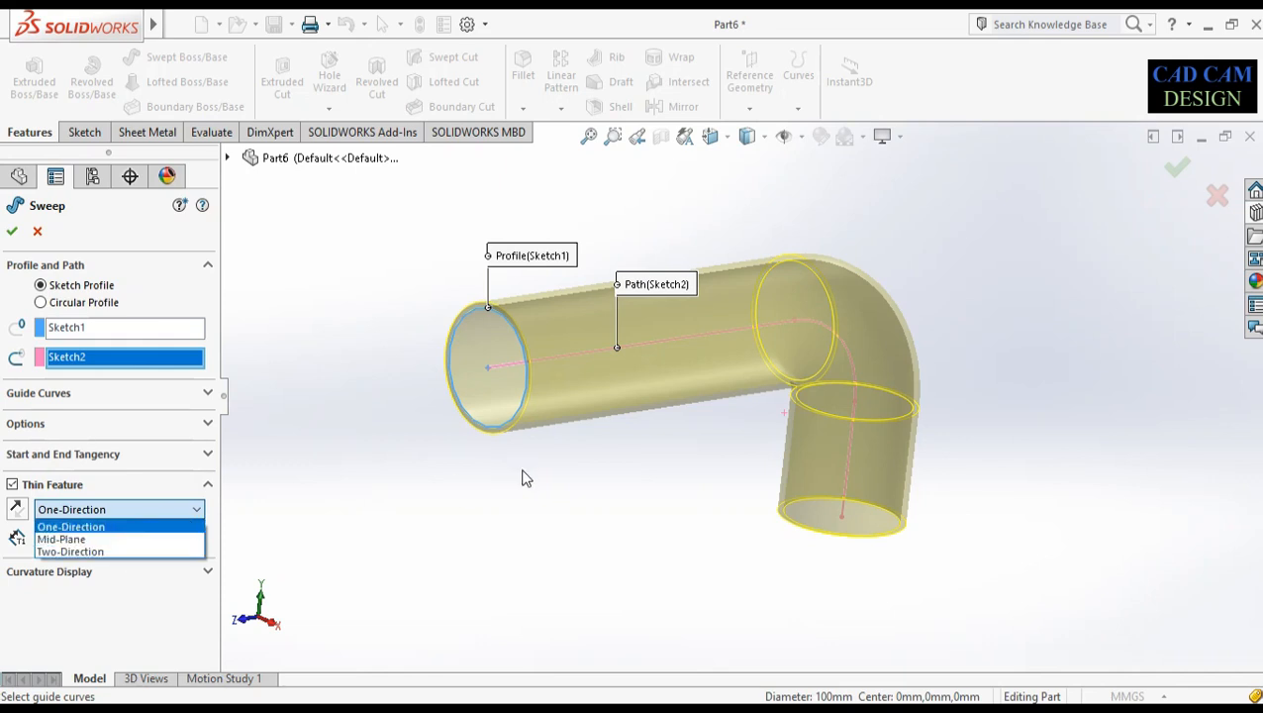
click(88, 526)
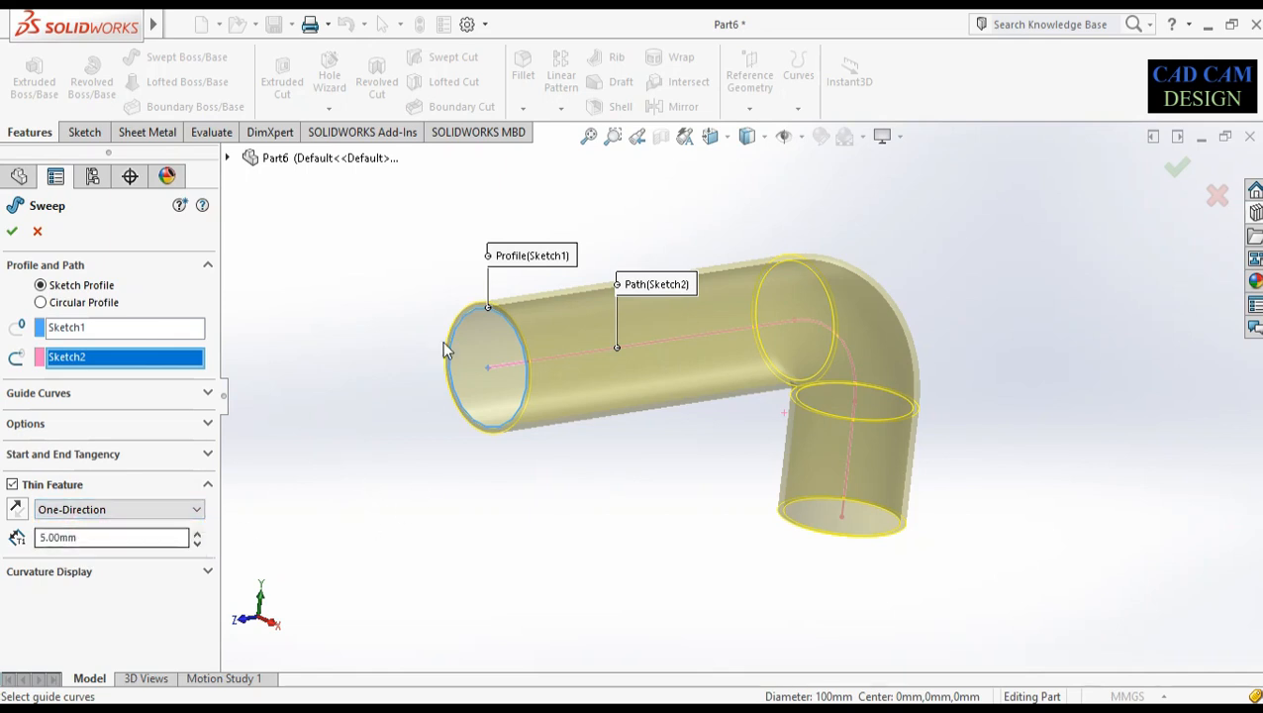
scroll(483, 311, down, 5)
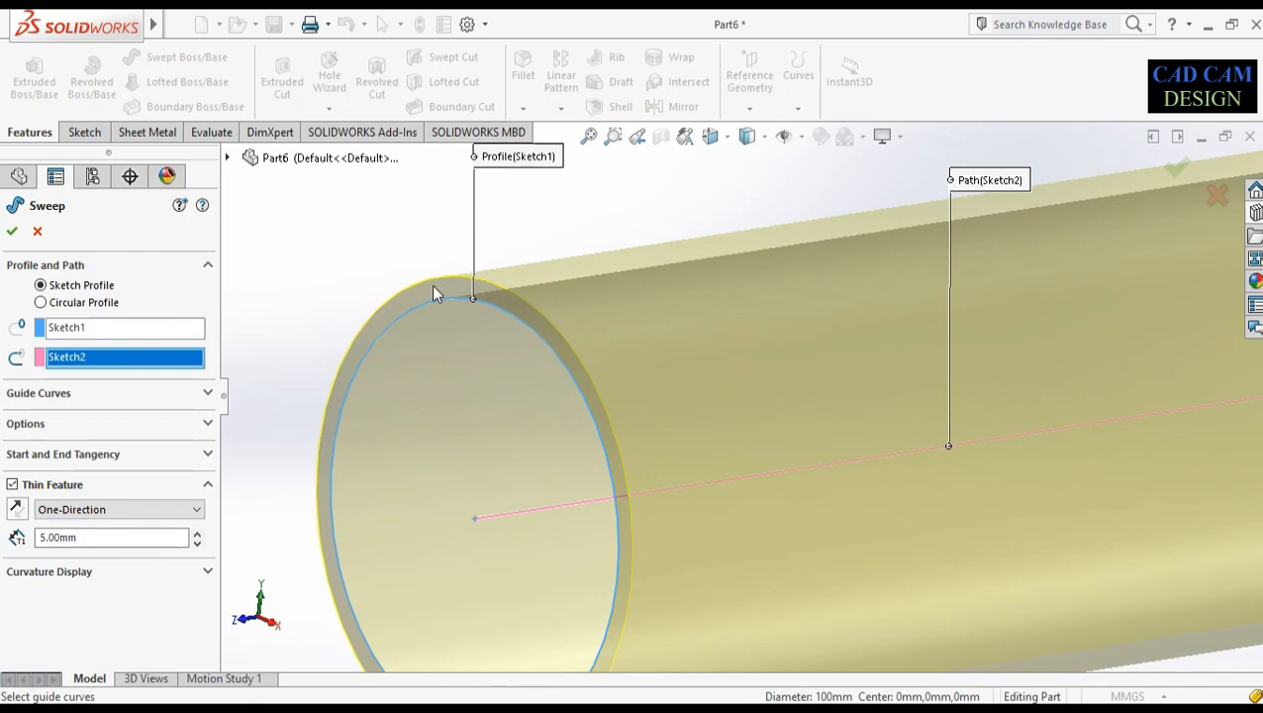
click(12, 234)
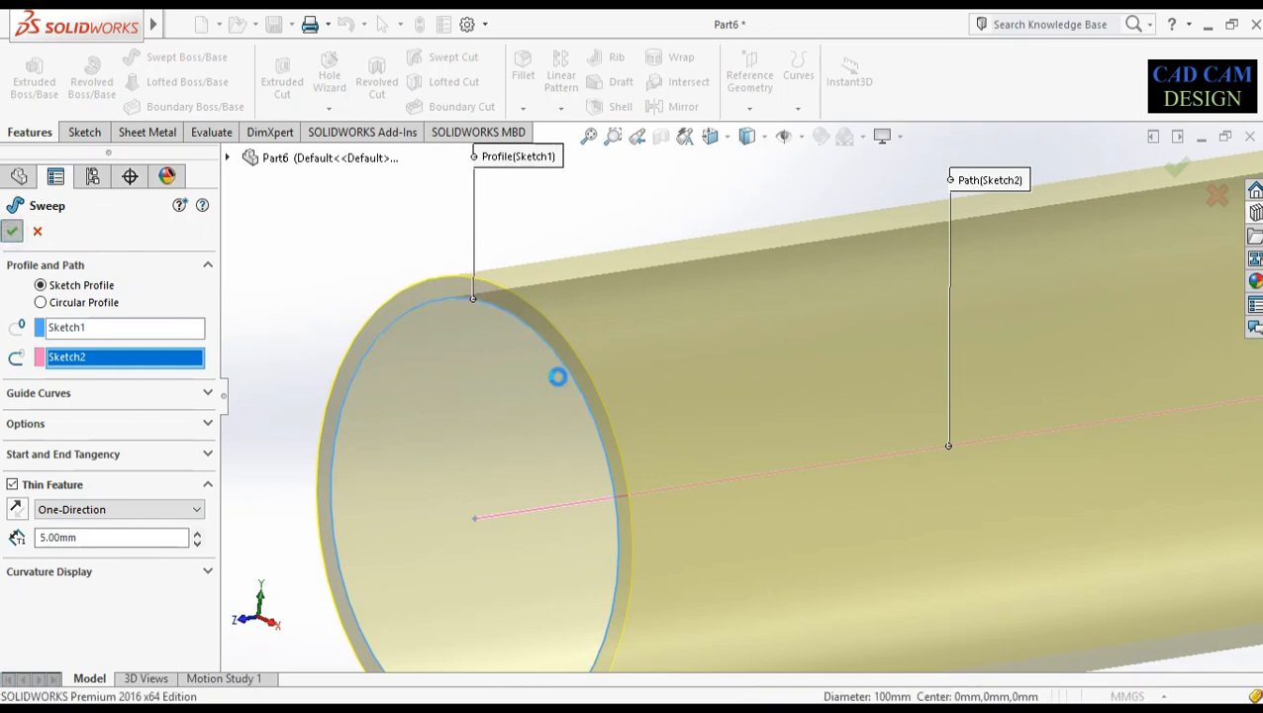
scroll(1084, 510, up, 5)
scroll(1156, 556, down, 2)
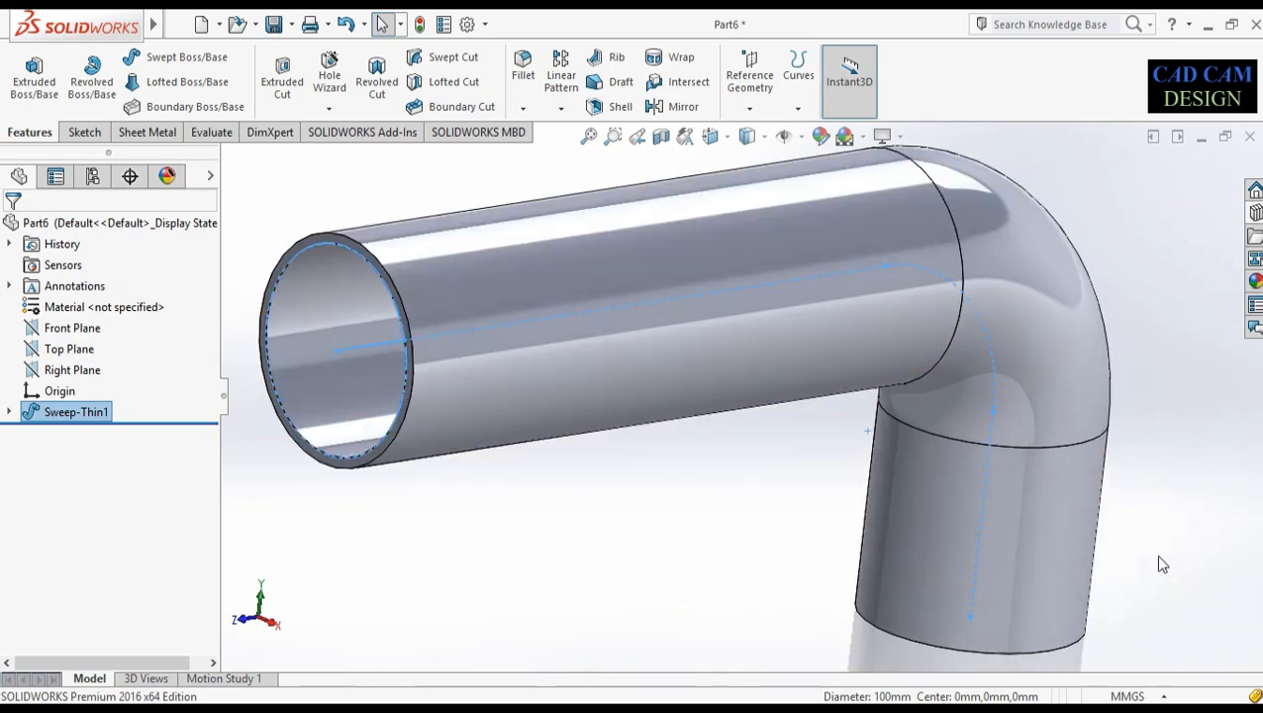
scroll(1156, 556, up, 2)
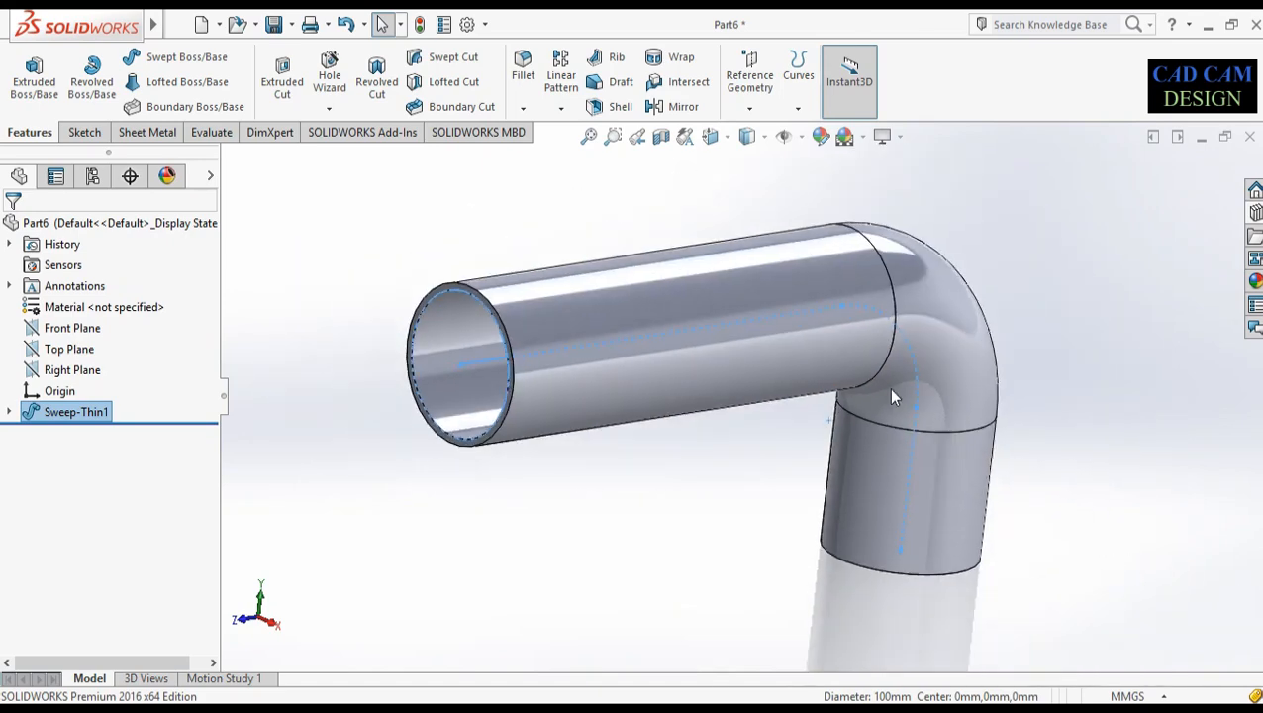
Section the pipe along the Right Plane, inspect its hollow interior, and turn the section view off
click(662, 136)
click(69, 584)
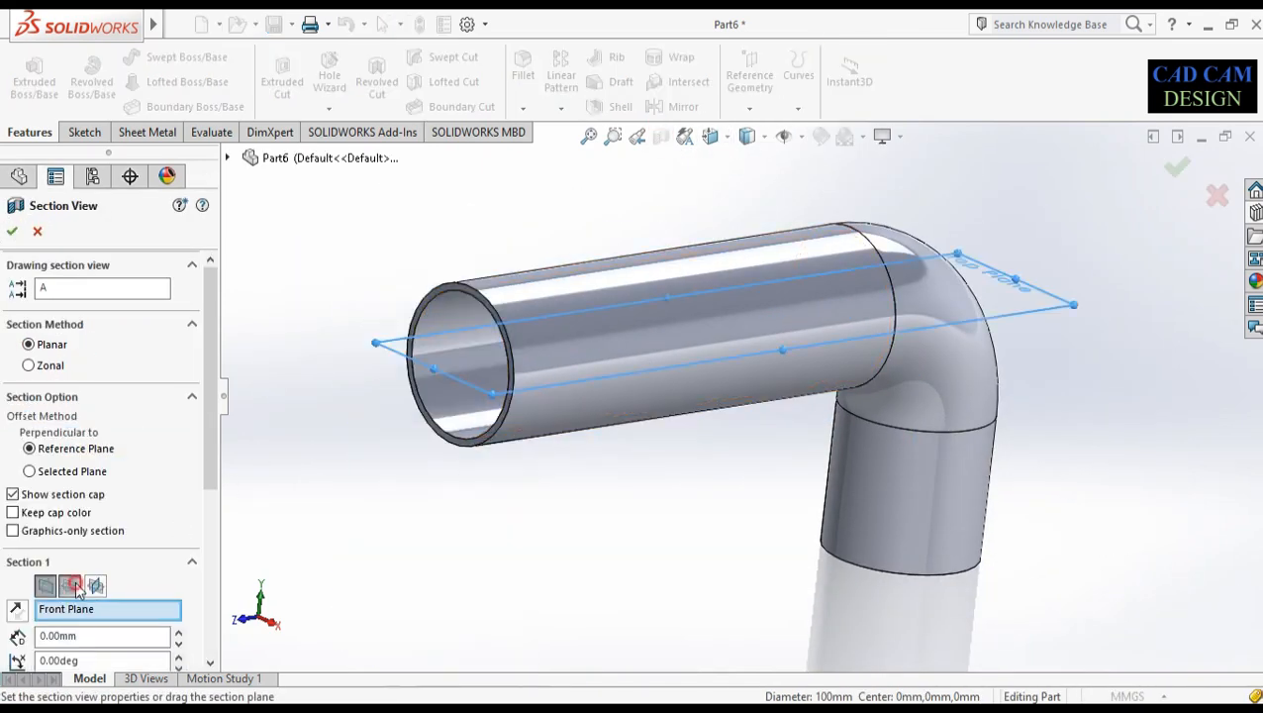
click(95, 585)
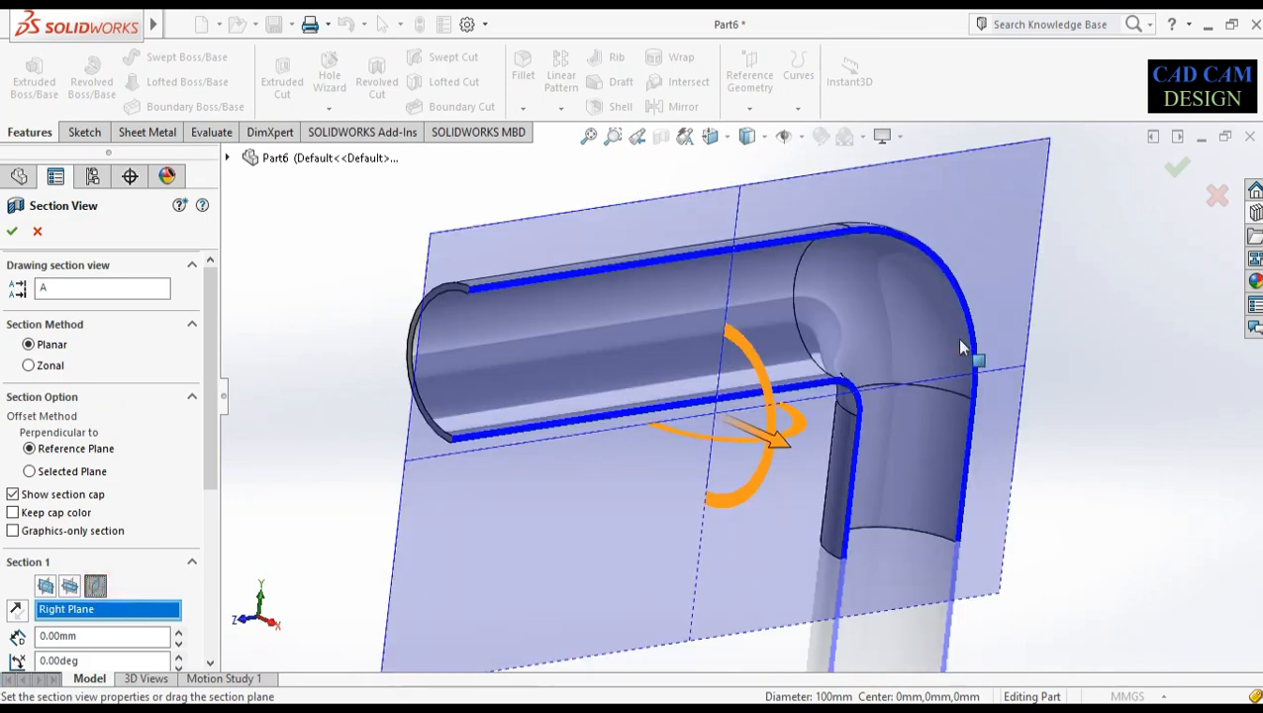
click(1177, 169)
middle_drag(1098, 378, 1092, 368)
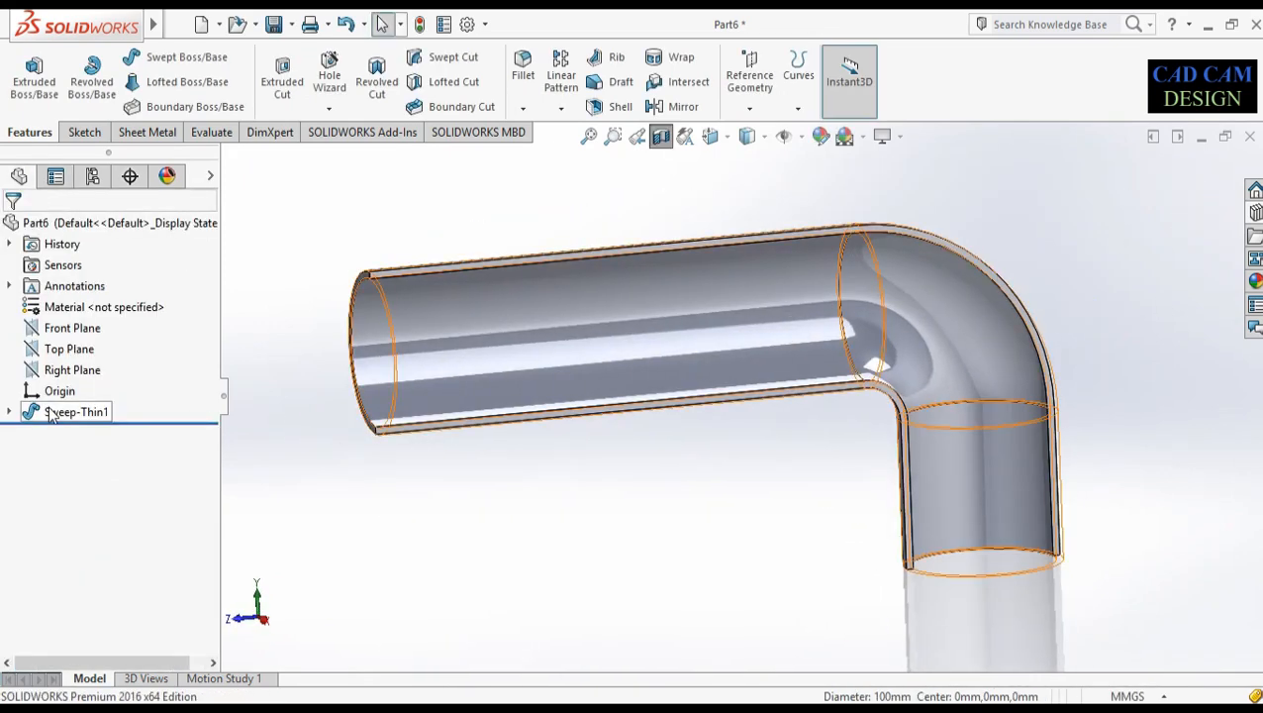
middle_drag(749, 473, 761, 316)
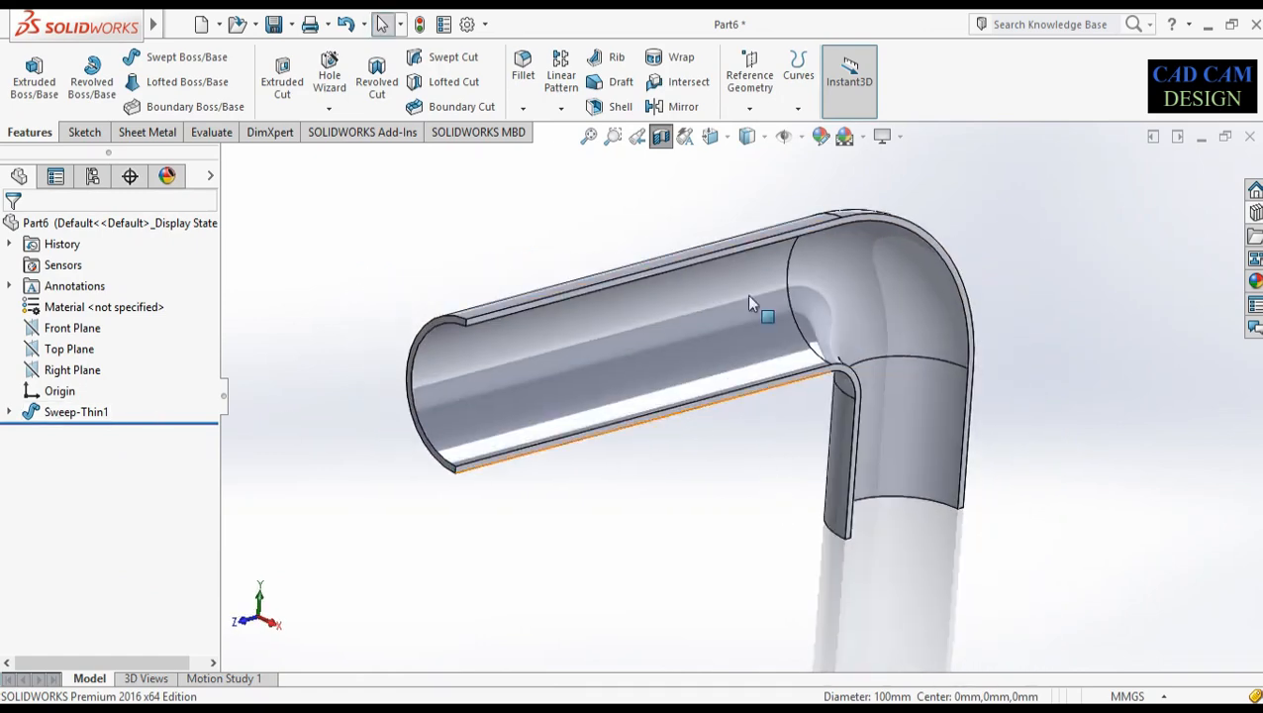
click(661, 137)
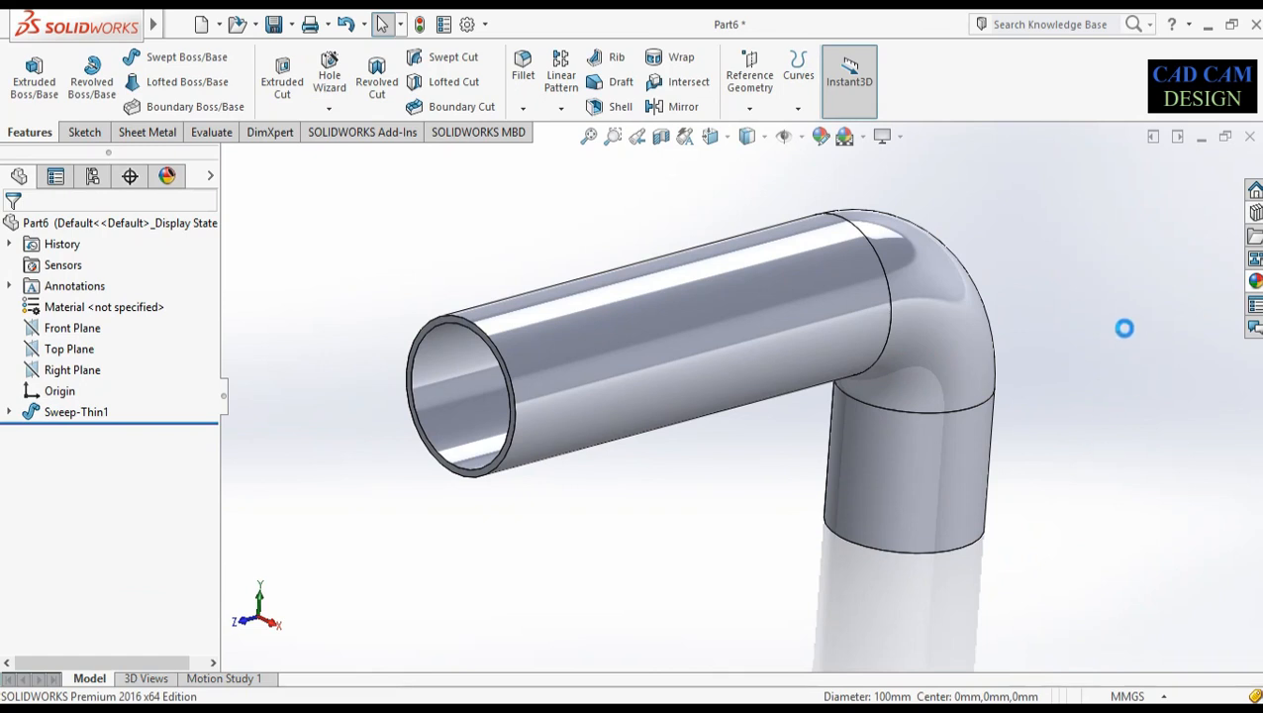
Apply a dark grey plastic appearance to the whole part
click(970, 190)
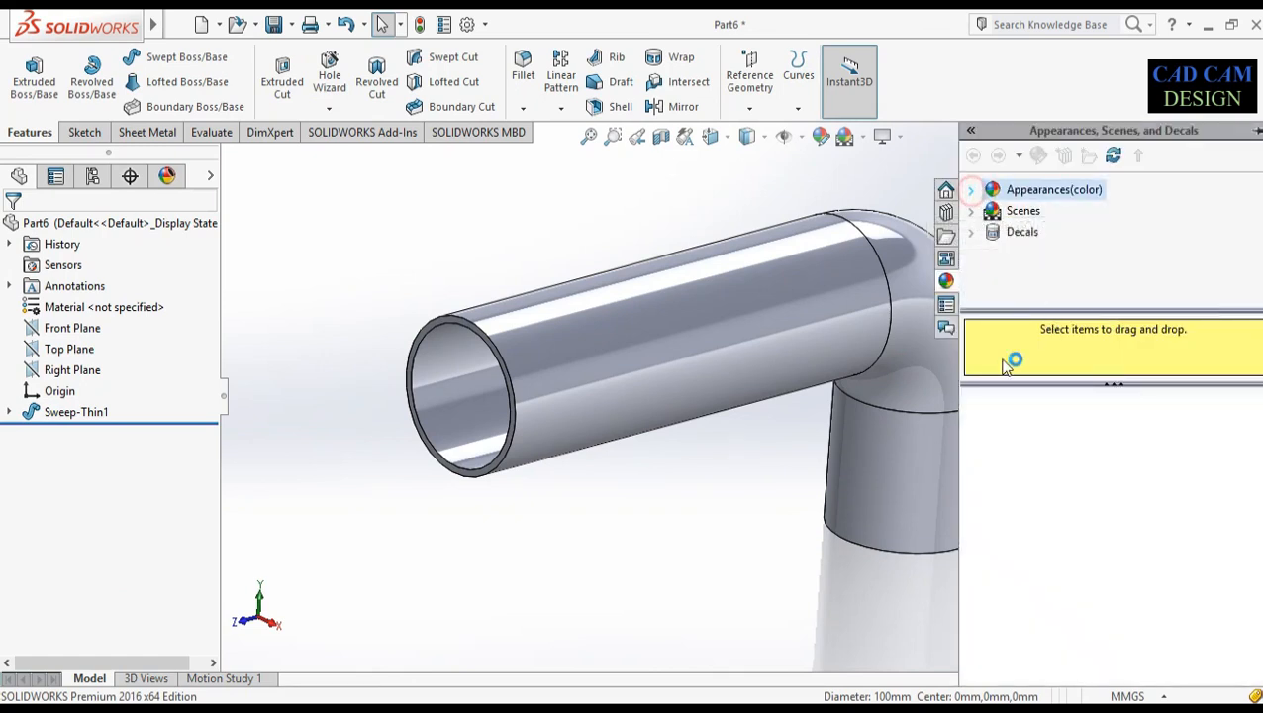
click(1069, 500)
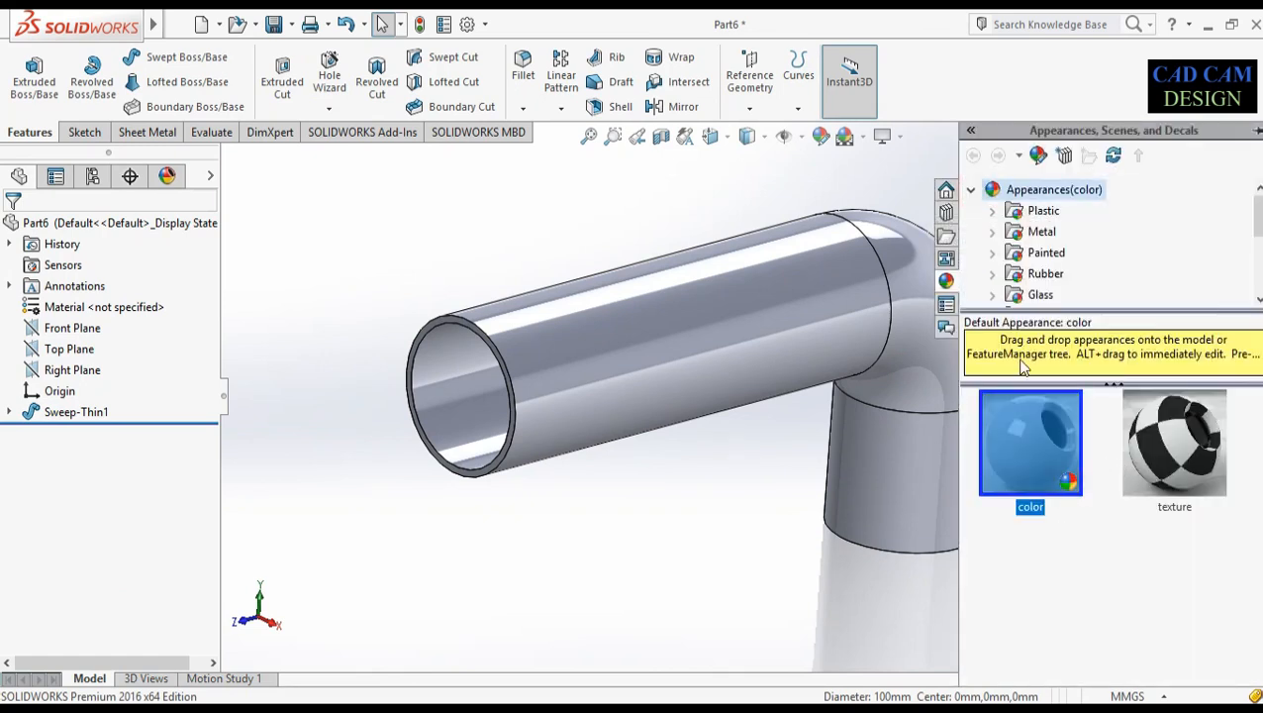
click(1039, 212)
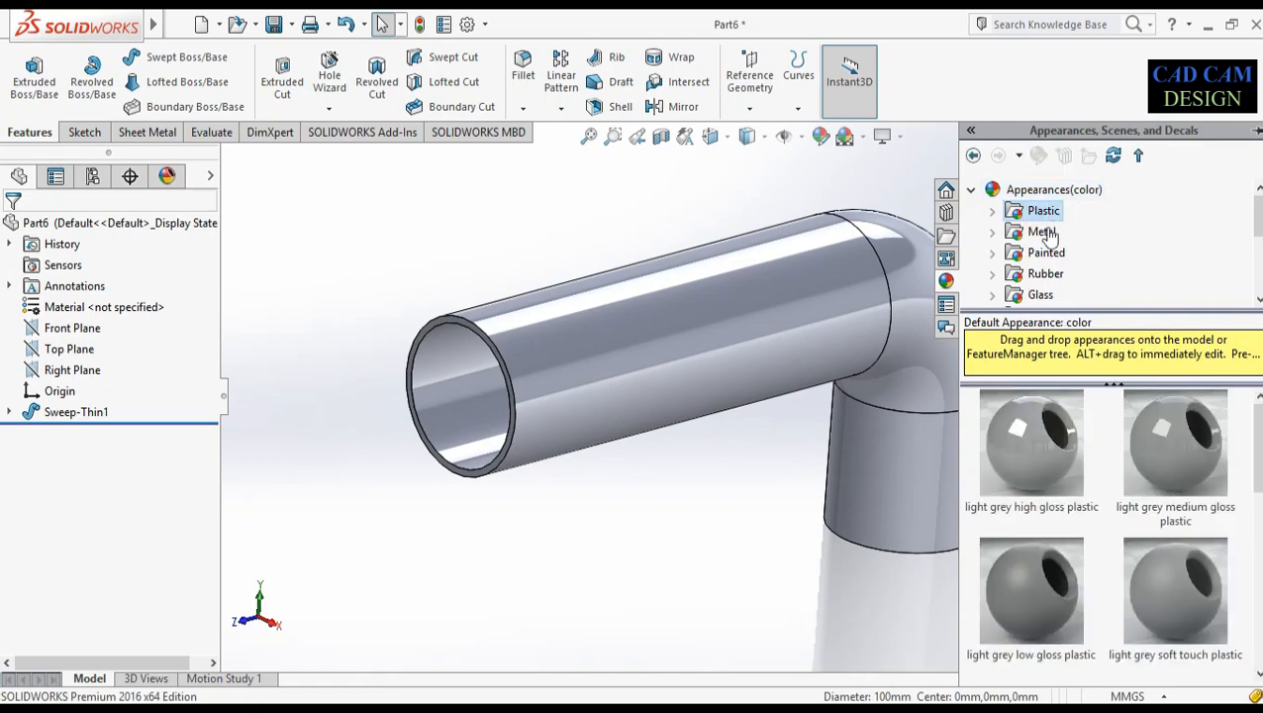
scroll(1088, 461, down, 5)
scroll(1053, 465, up, 4)
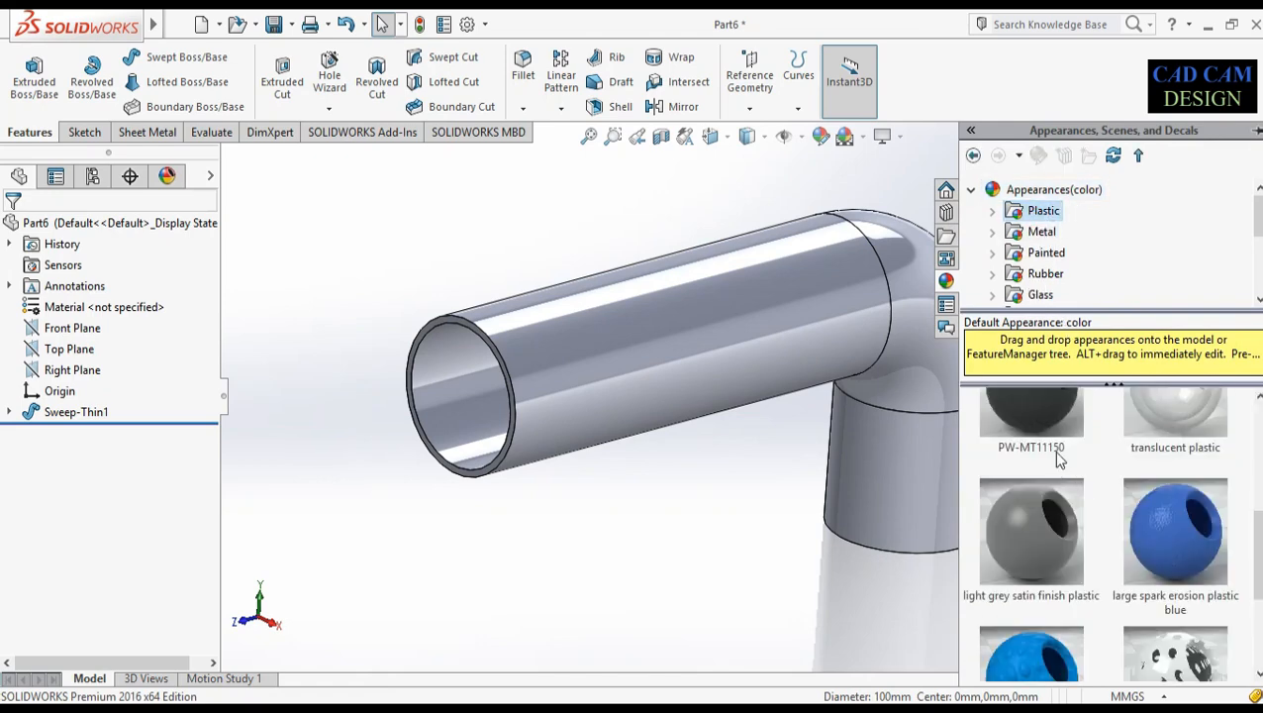
scroll(1053, 451, up, 1)
drag(1175, 464, 732, 318)
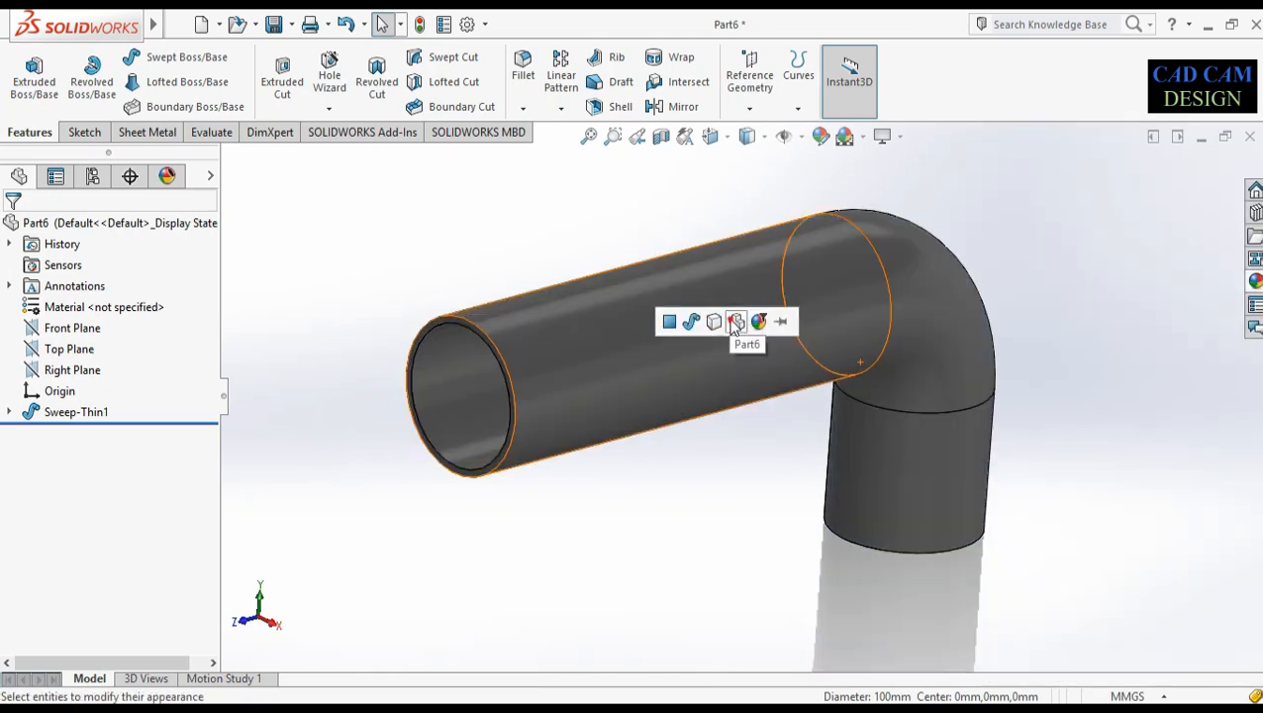
click(736, 321)
Apply the painted candy apple red appearance to the whole part
click(1255, 283)
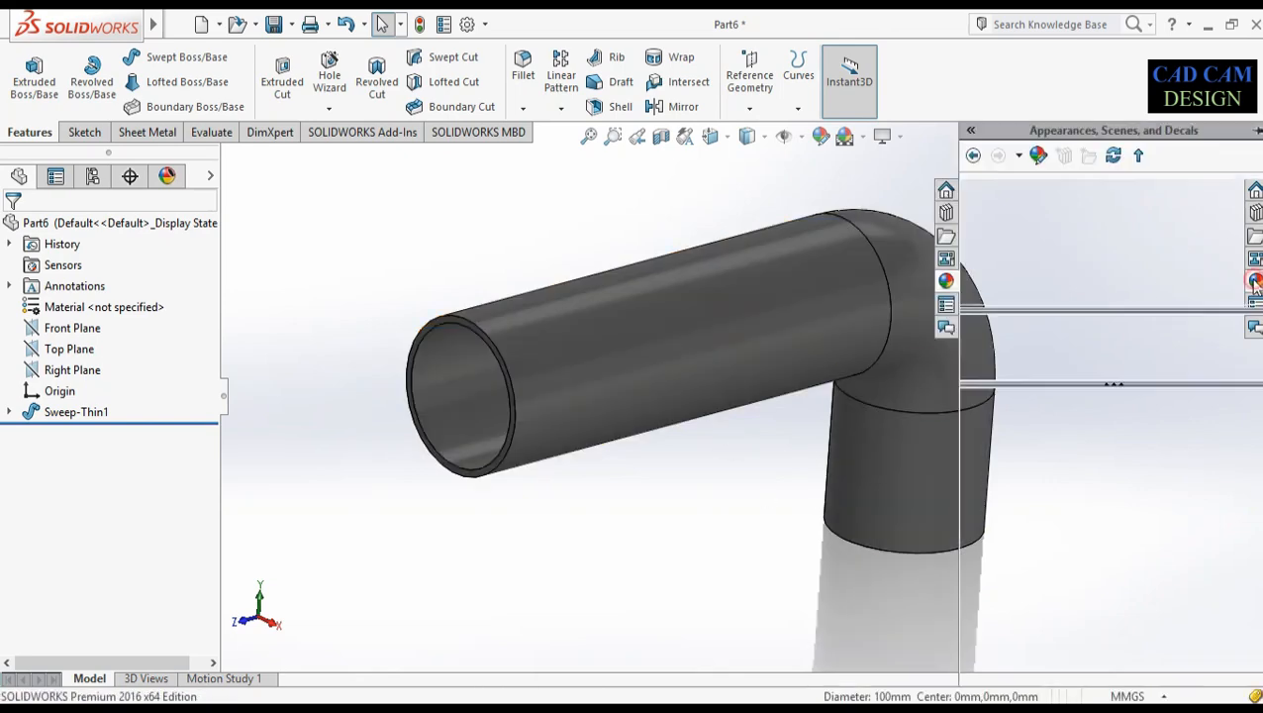
click(1039, 254)
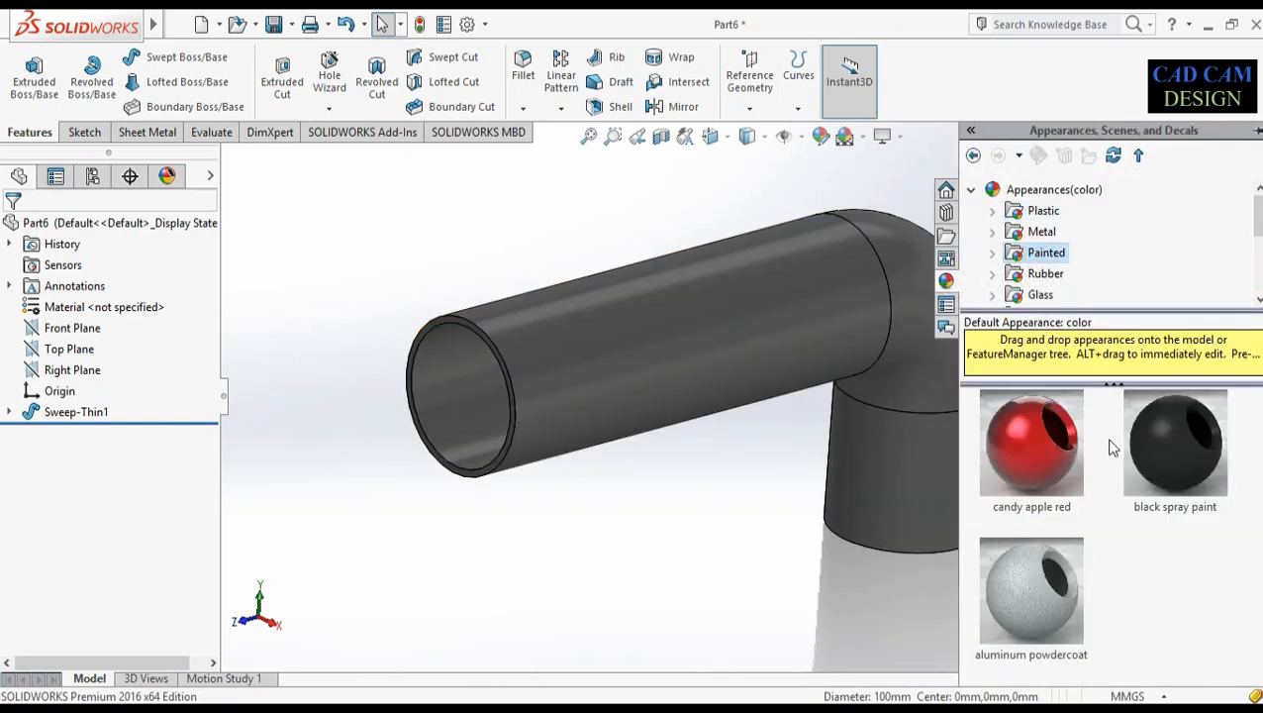
drag(1033, 464, 804, 316)
click(808, 319)
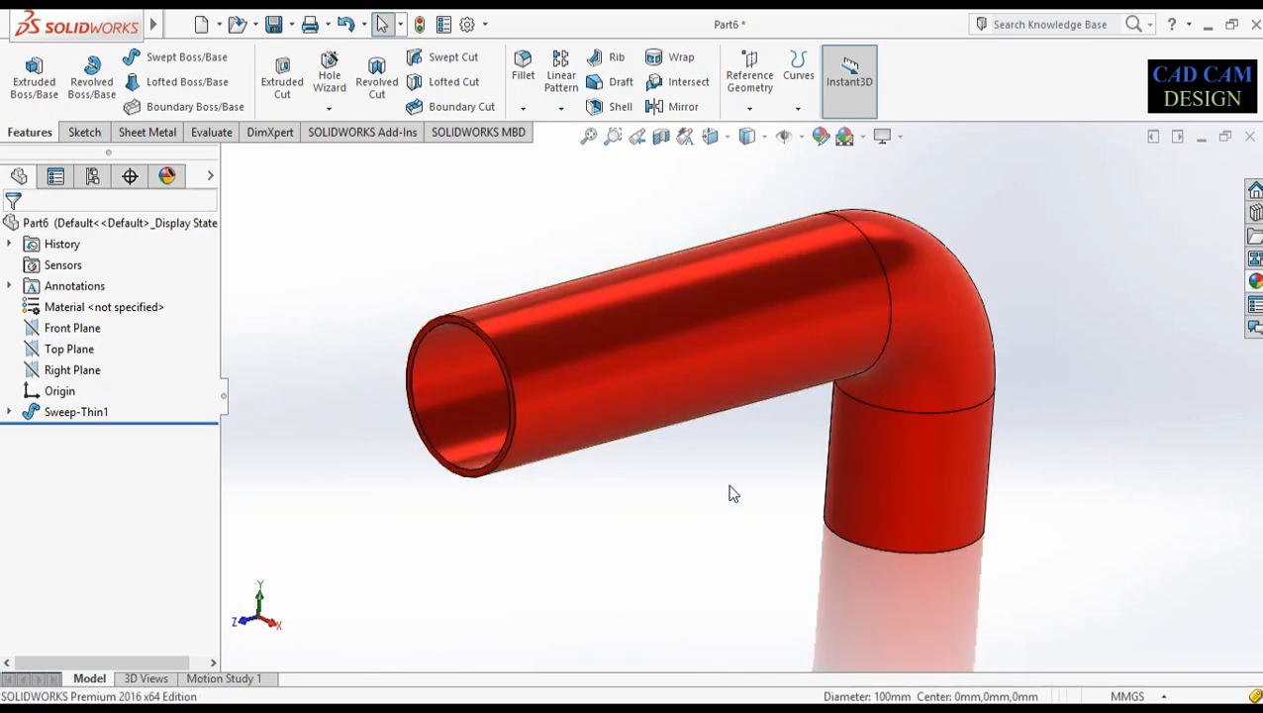
Show the red pipe in a section view cut along the Right Plane with zero offset
scroll(732, 495, down, 2)
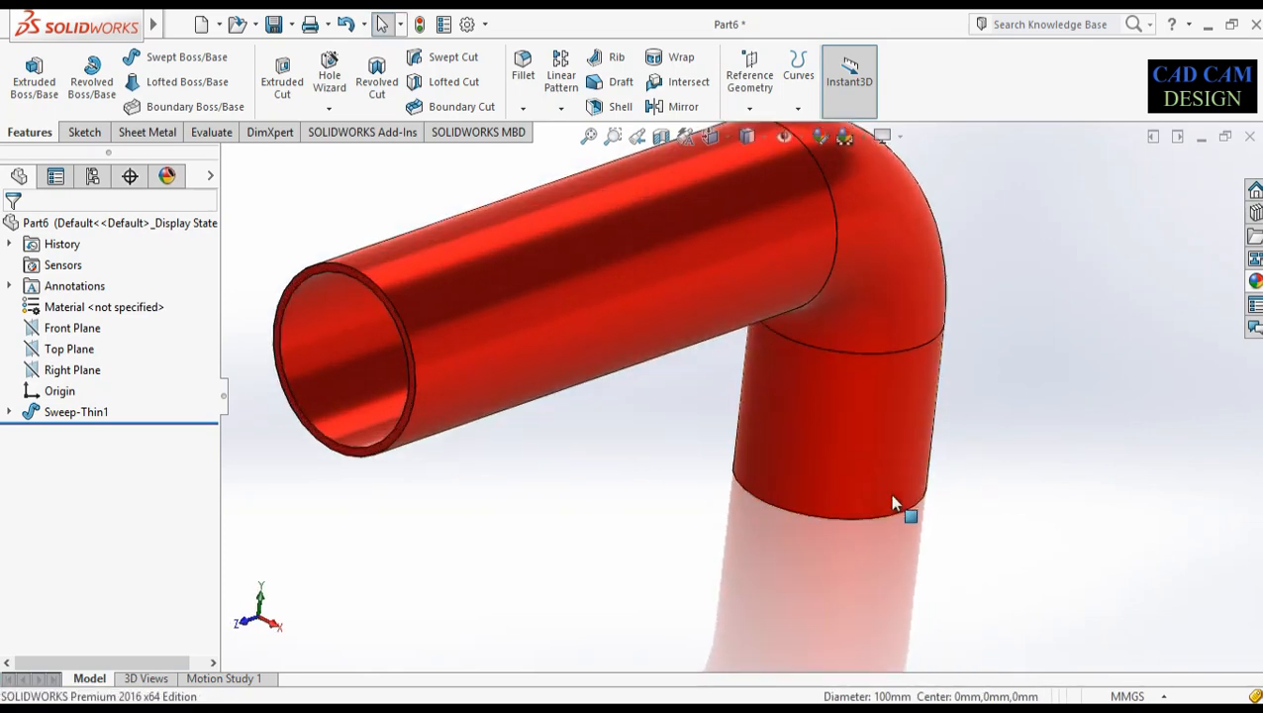
click(662, 139)
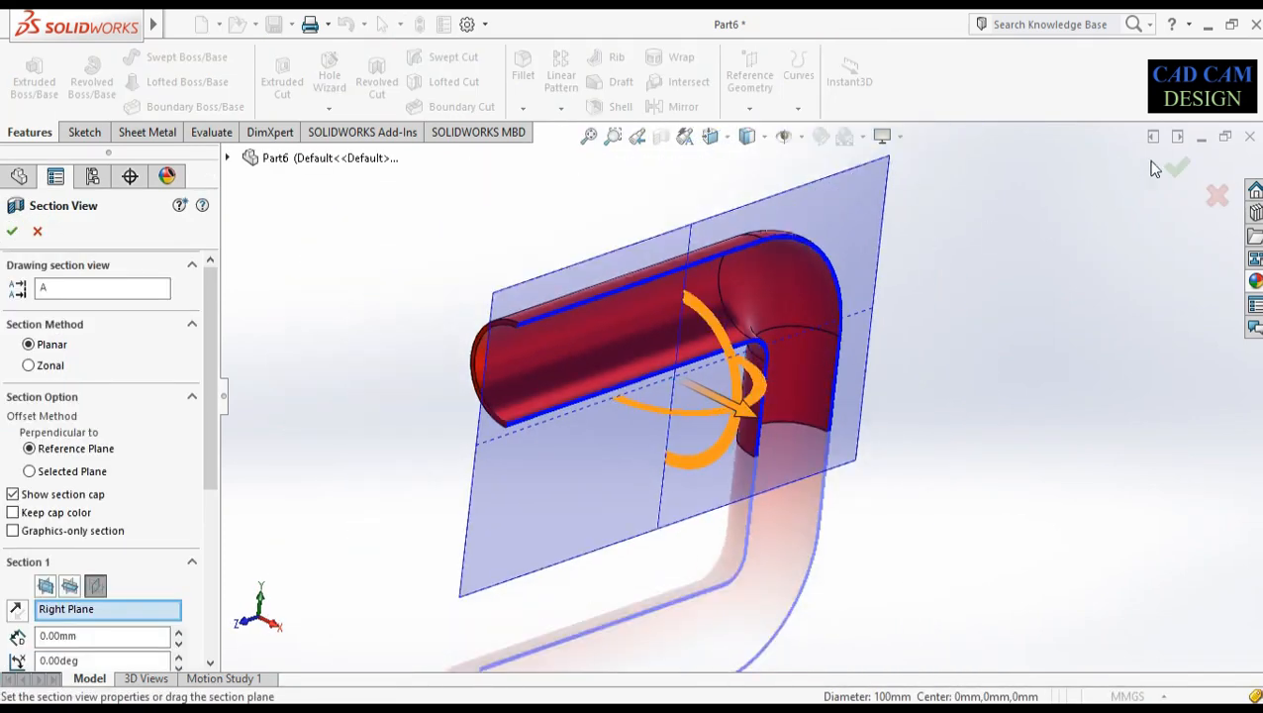
key(Return)
scroll(904, 275, down, 2)
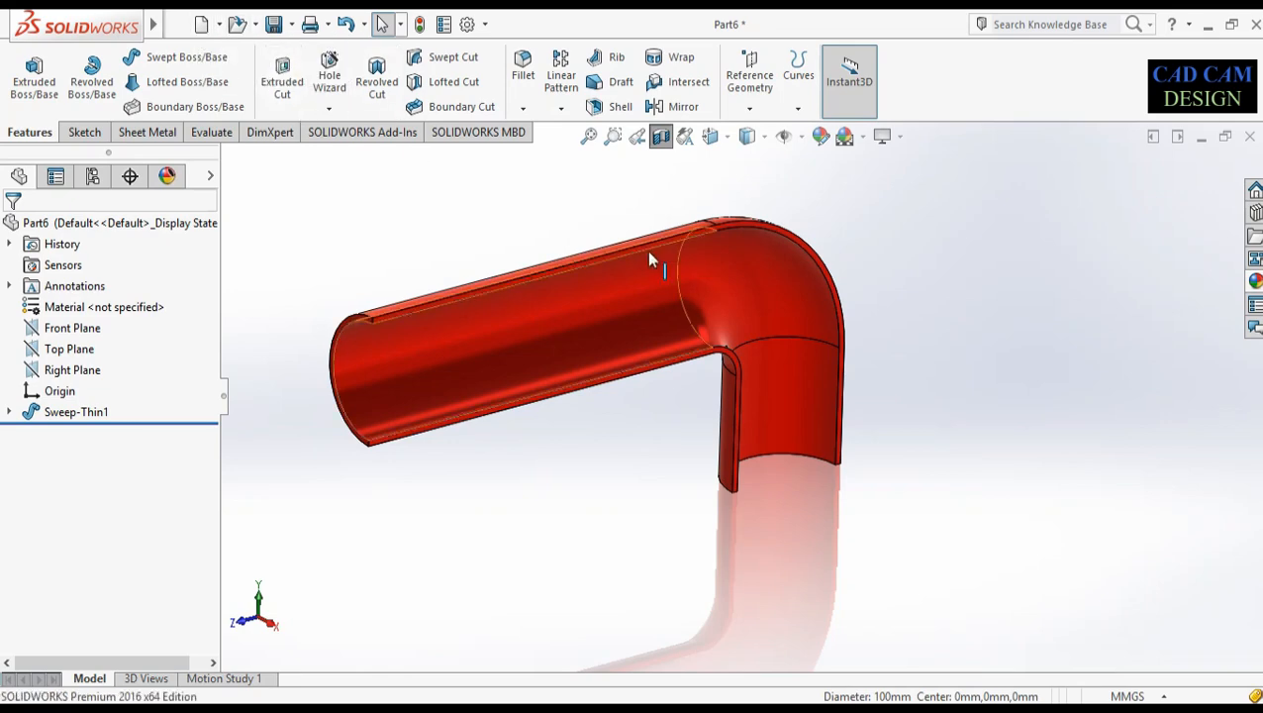
Create a new part and start a sketch on its Right Plane
click(199, 25)
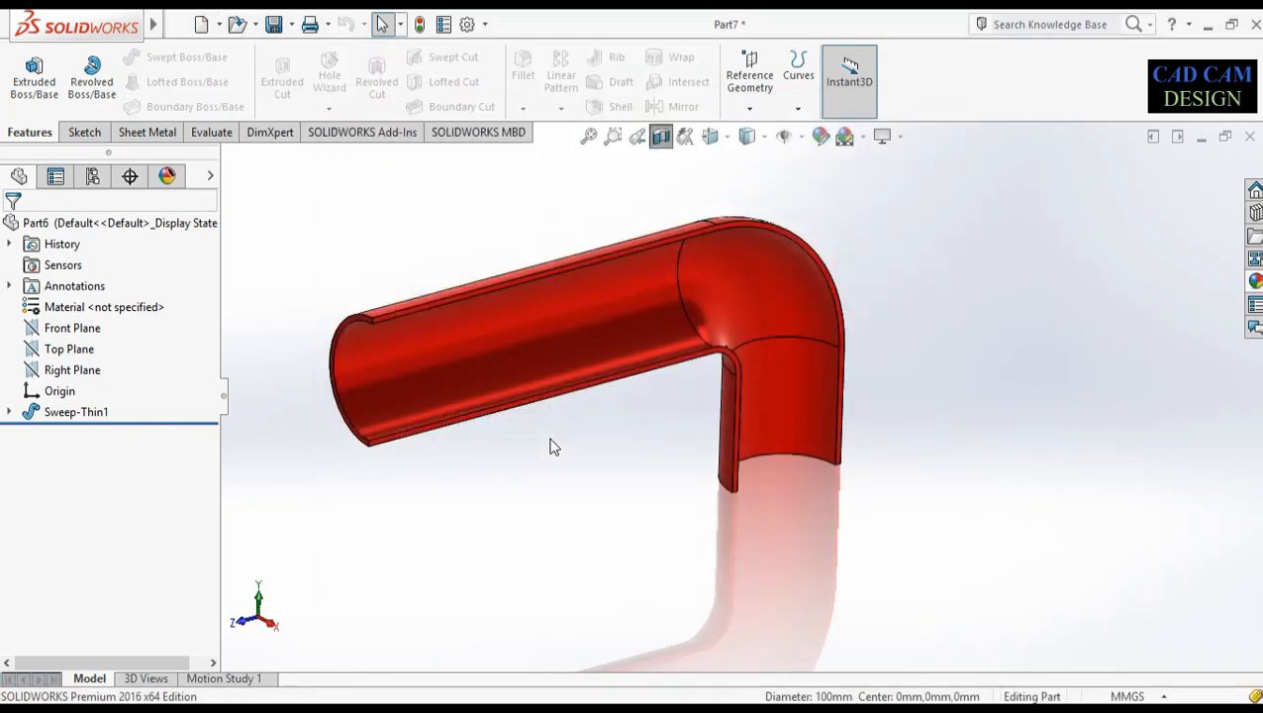
right_click(74, 371)
click(88, 344)
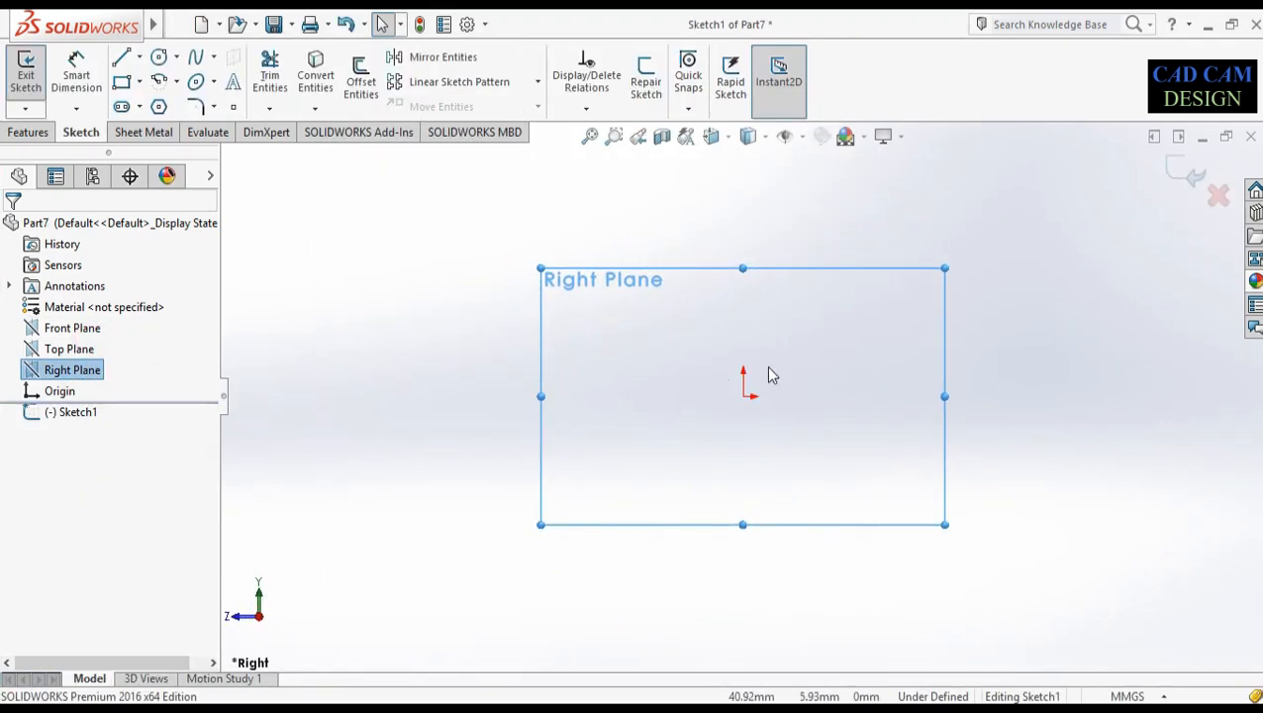
Sketch a path with a horizontal line about 171 mm long through the origin, a tangent arc about 53 mm in radius, and a short downward vertical line
click(124, 59)
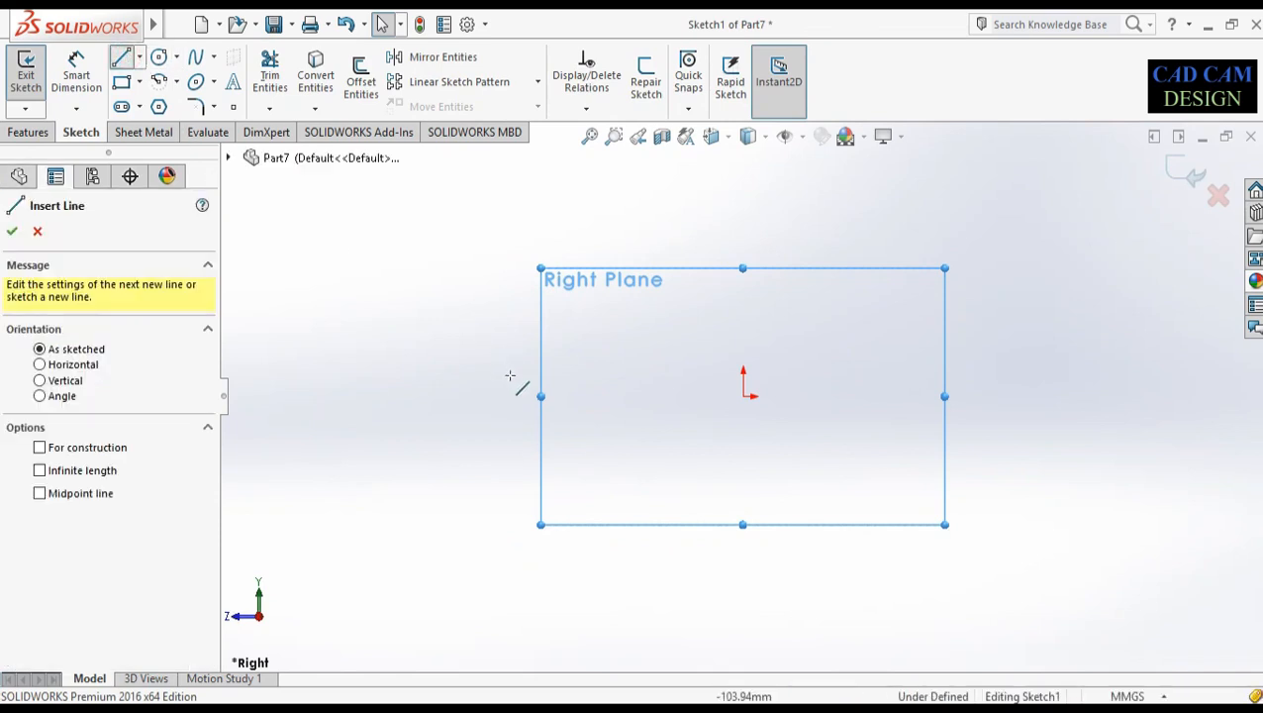
click(539, 395)
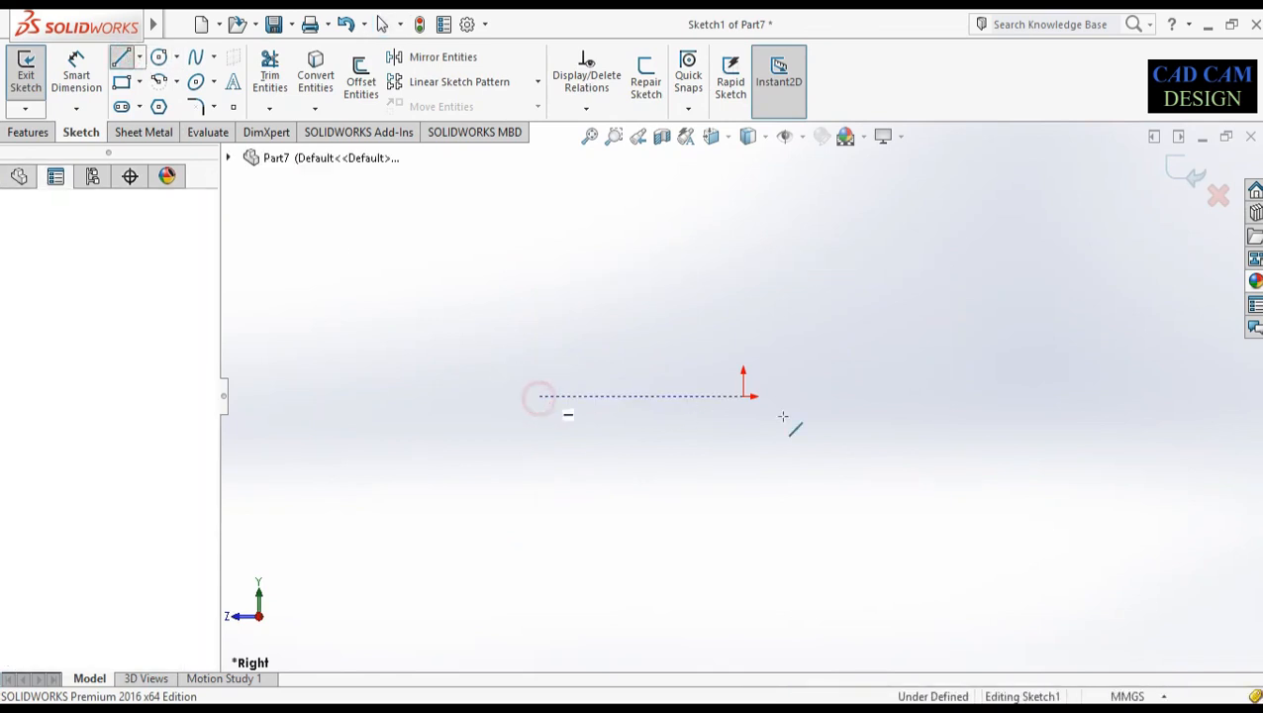
click(926, 395)
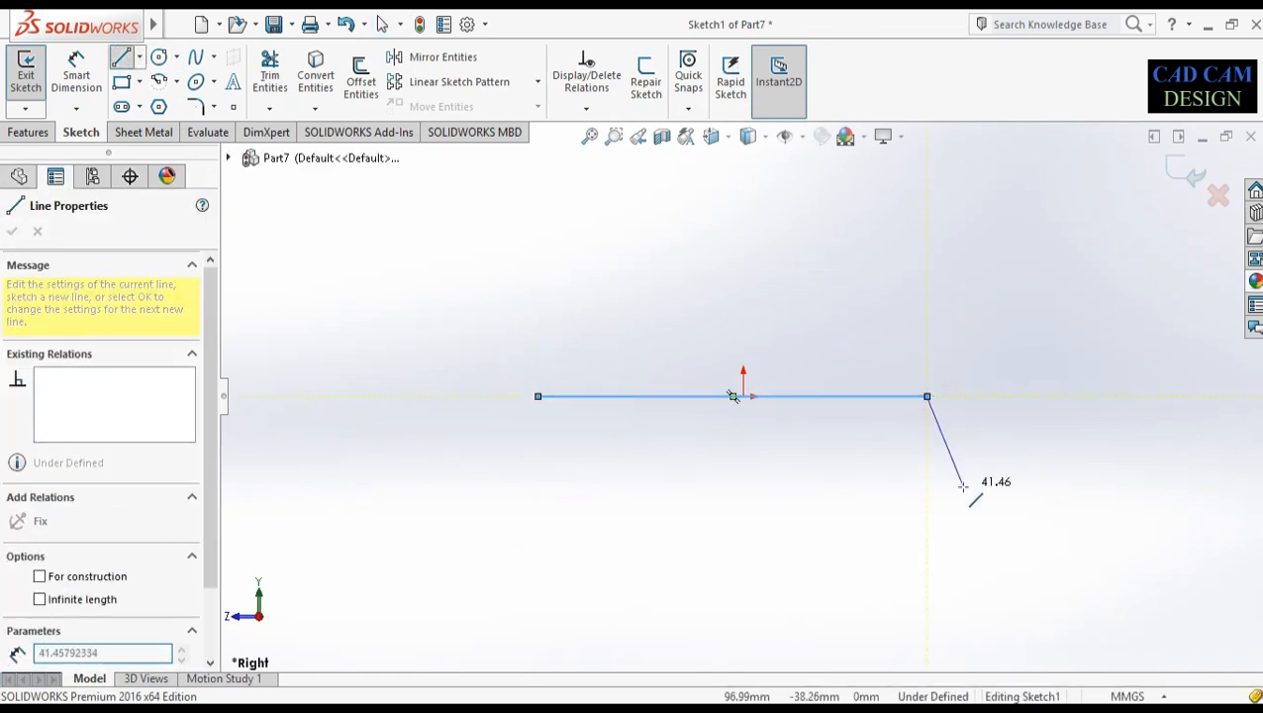
click(1047, 530)
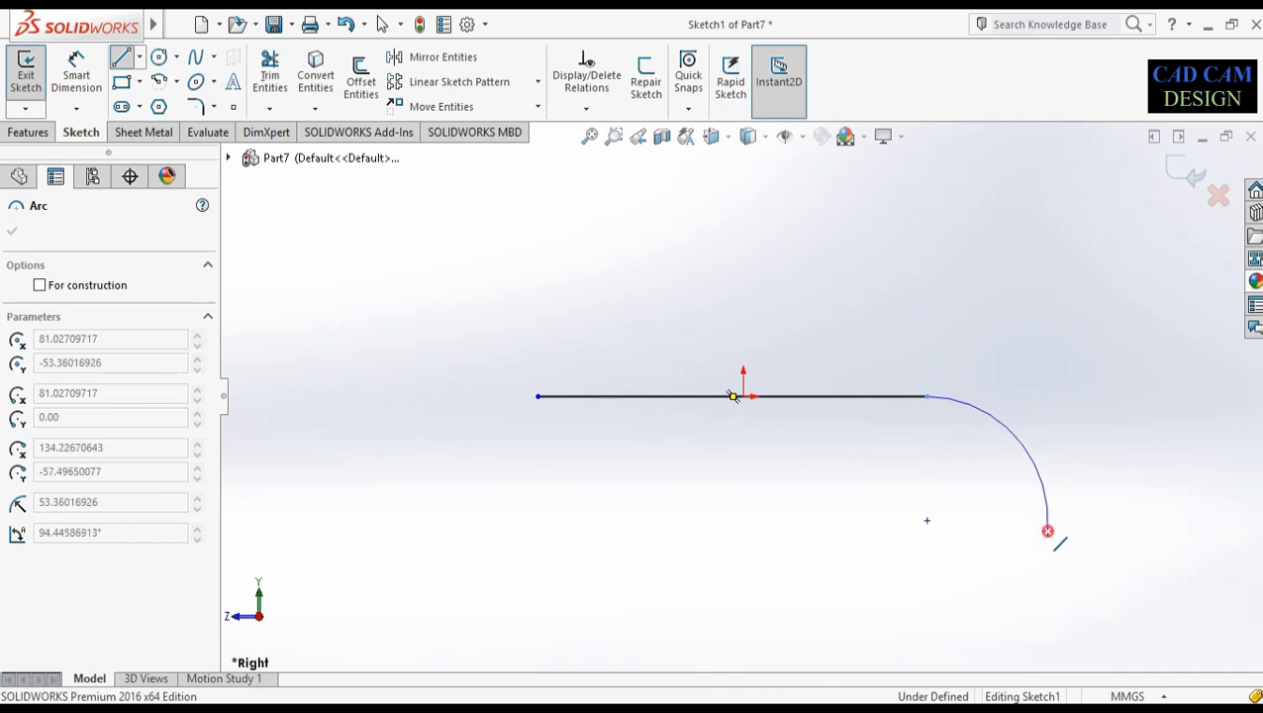
click(1047, 594)
right_click(1047, 562)
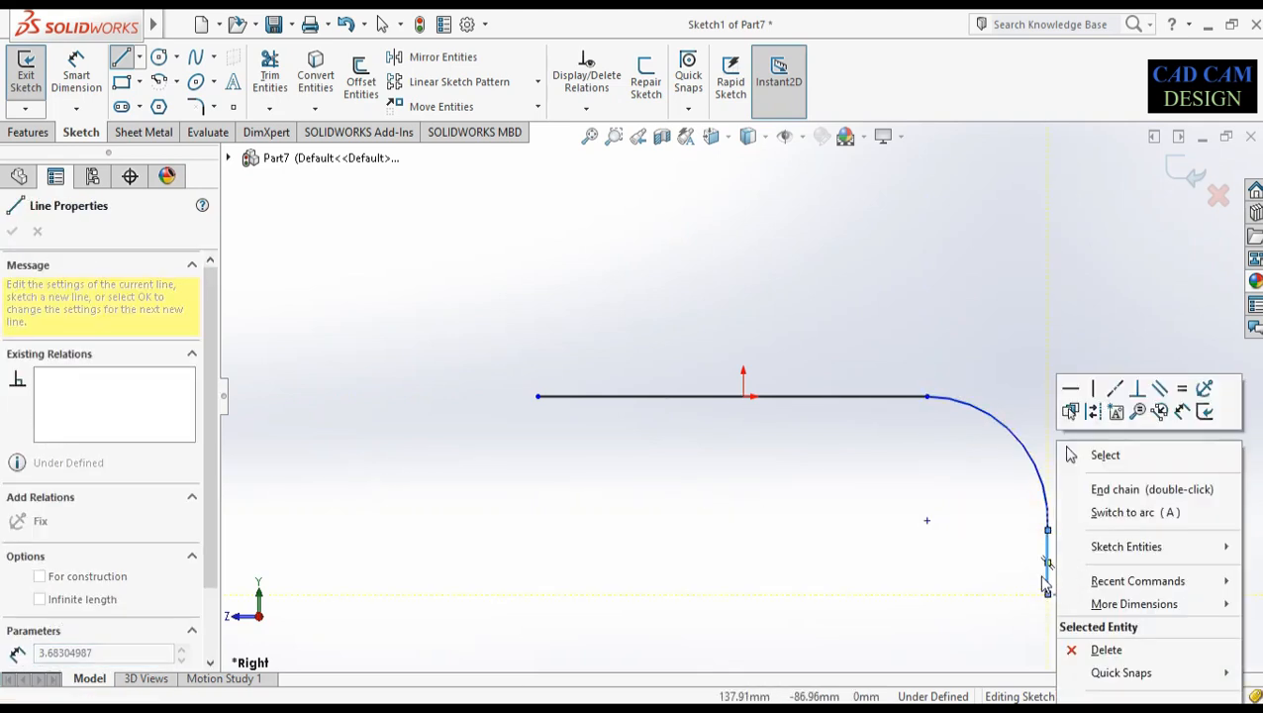
click(1065, 454)
Dimension the path's horizontal line to 150 mm
right_drag(903, 542, 899, 396)
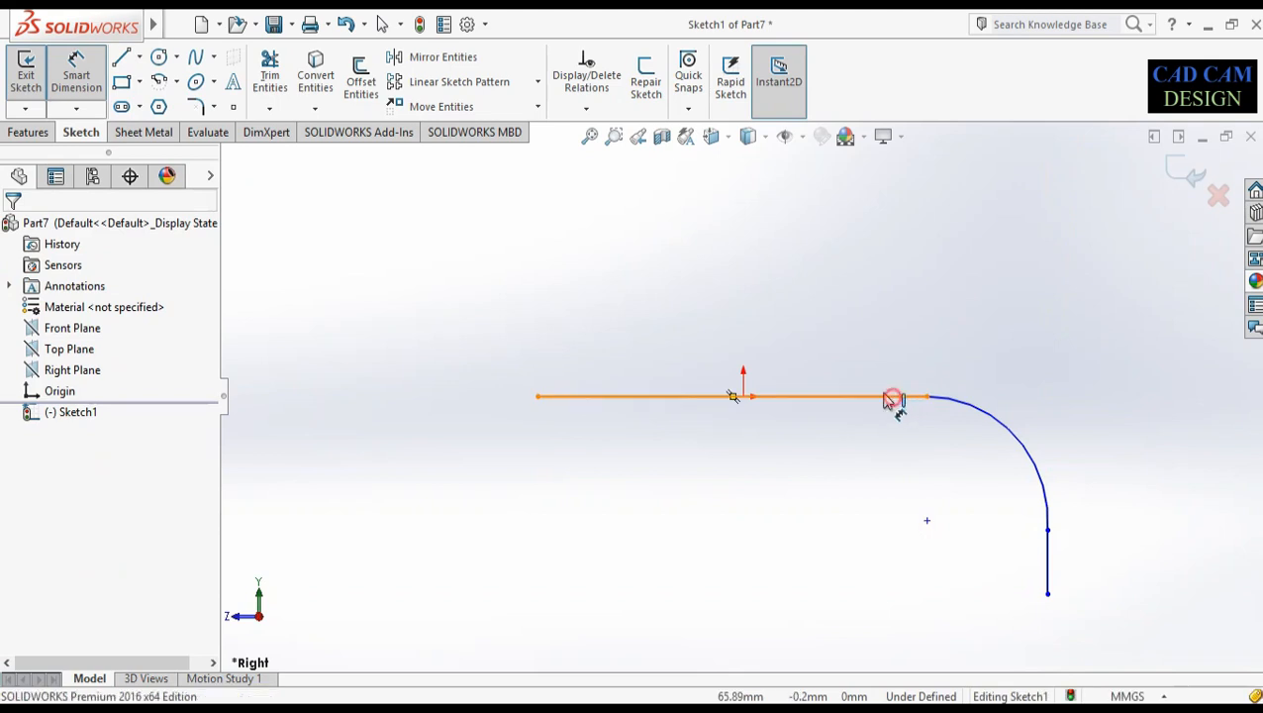
click(896, 397)
click(790, 287)
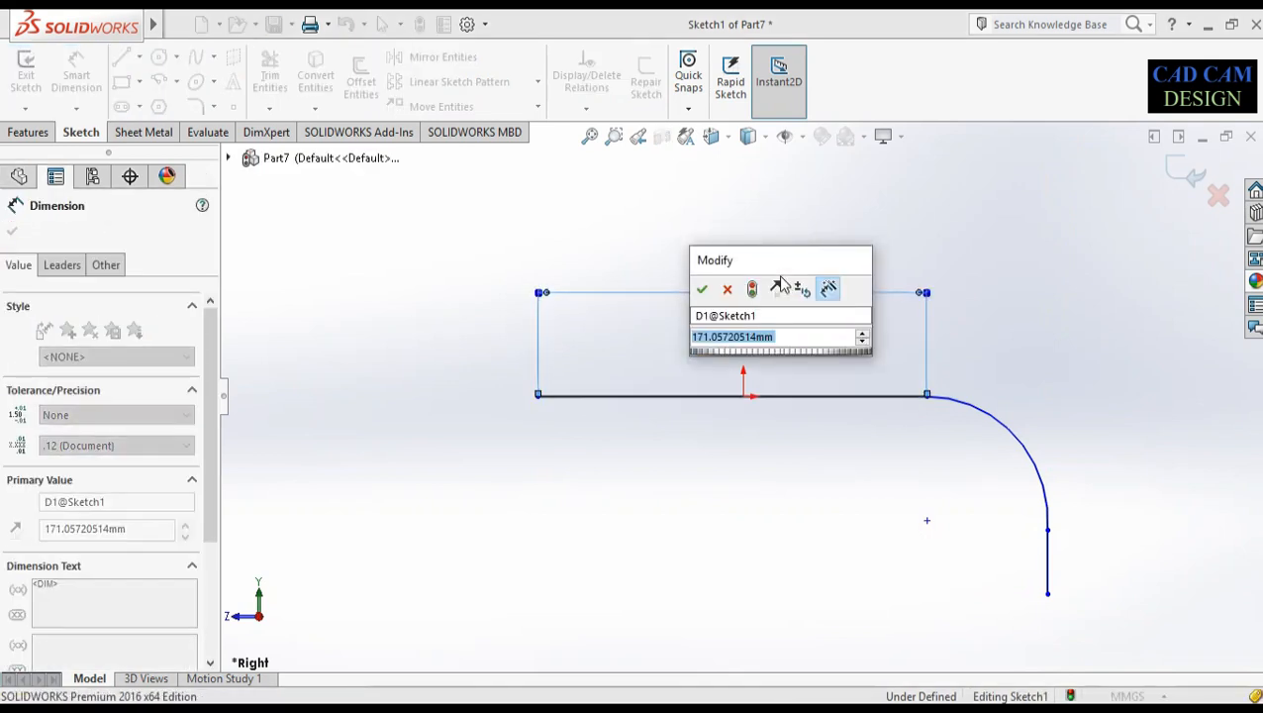
text(150)
key(Return)
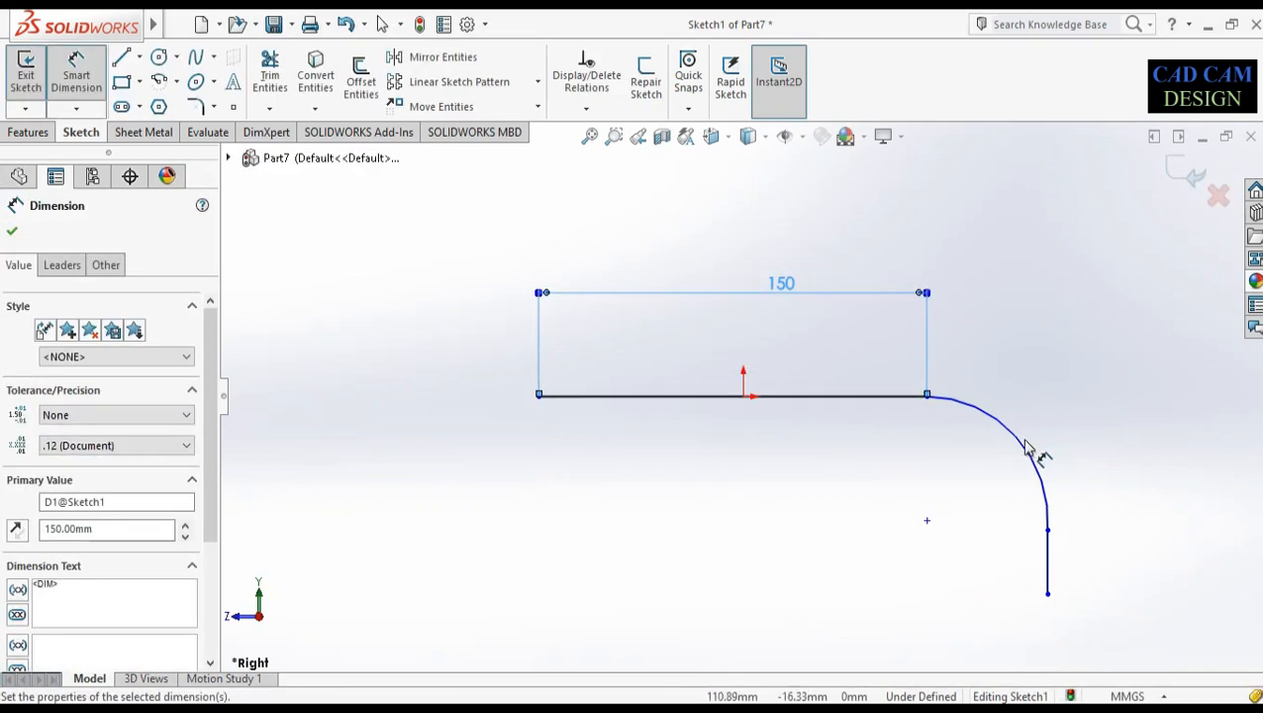
Dimension the path's bend arc to a radius of 50 mm
click(1016, 431)
click(1027, 369)
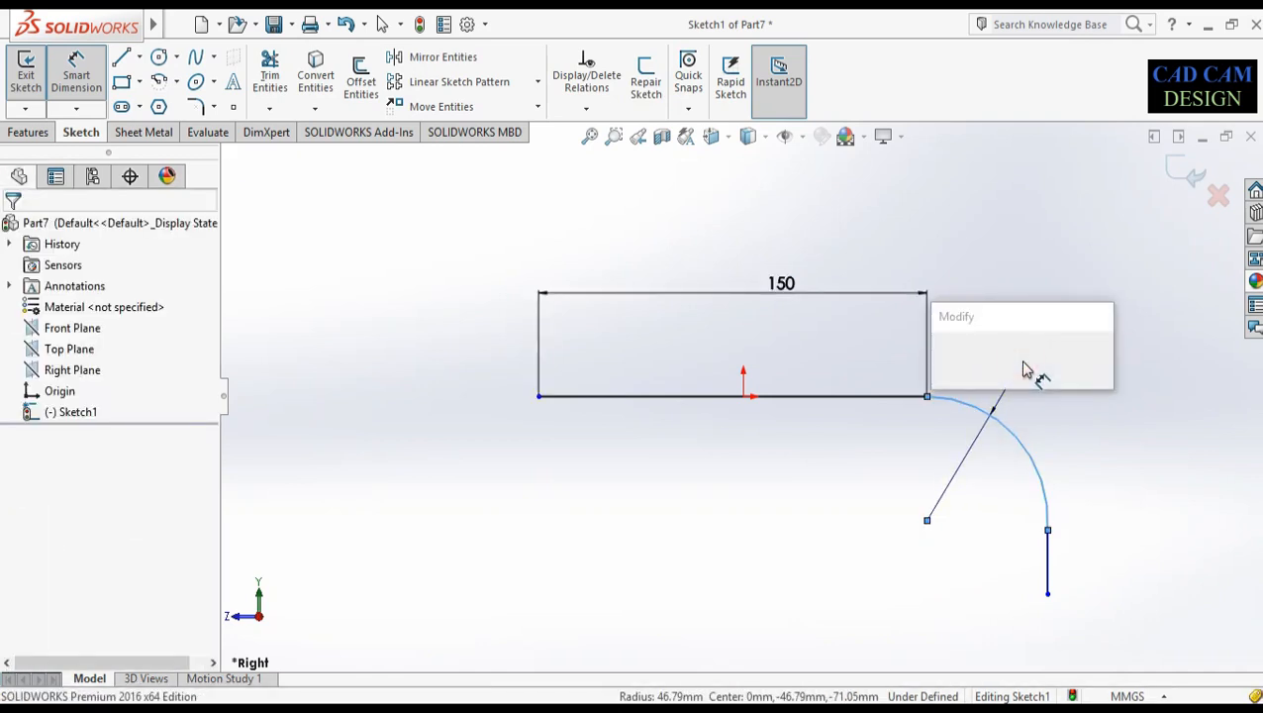
text(50)
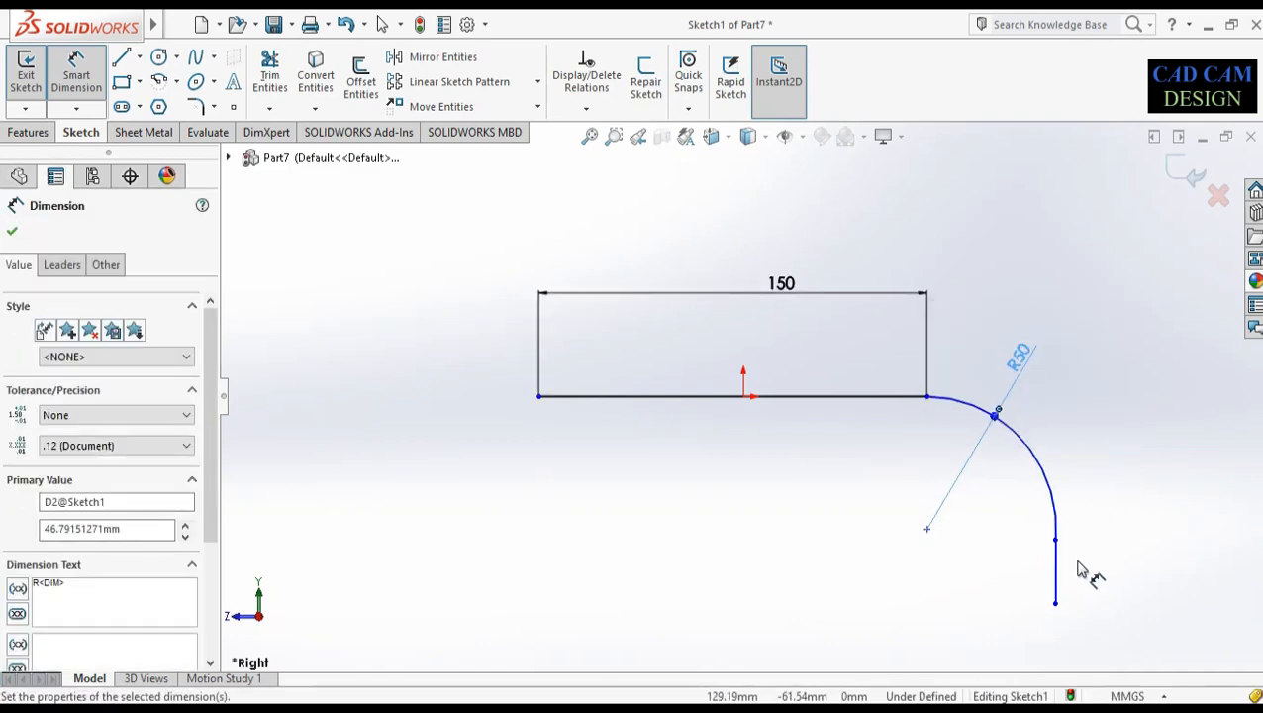
Dimension the path's short vertical line to 25 mm and finish the sketch
click(1056, 562)
click(1122, 566)
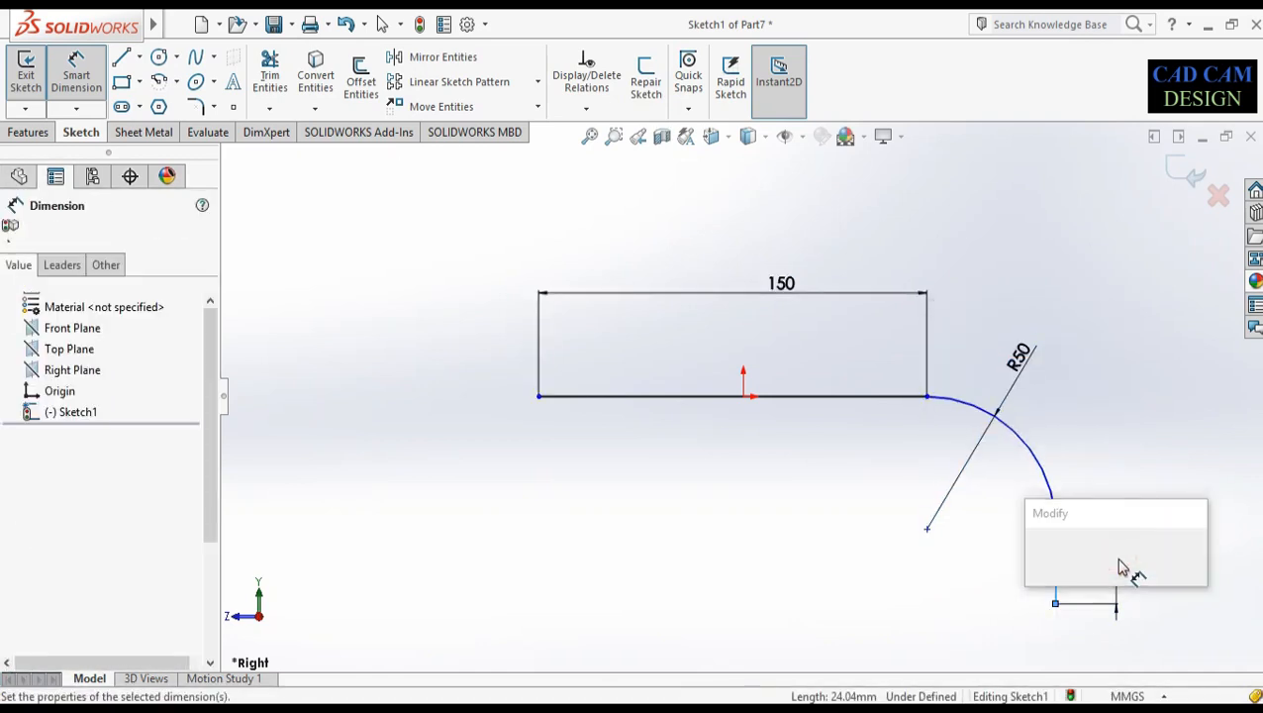
text(25)
key(Return)
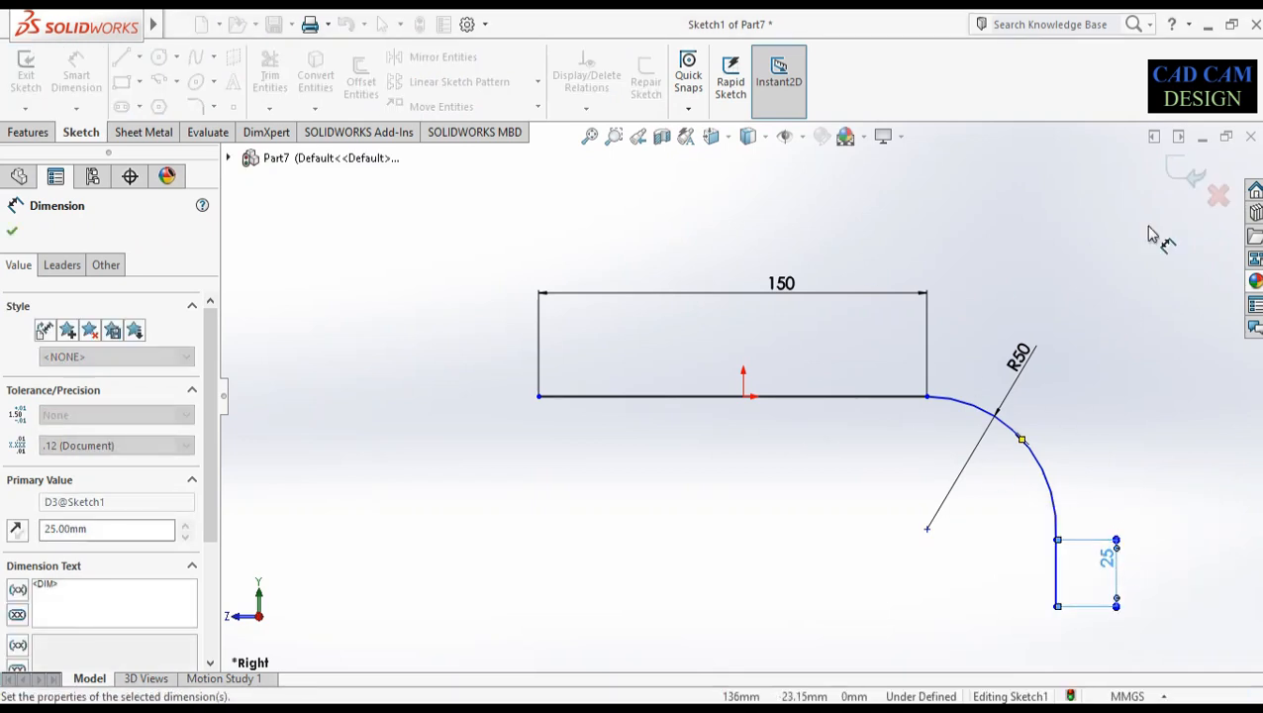
click(1186, 166)
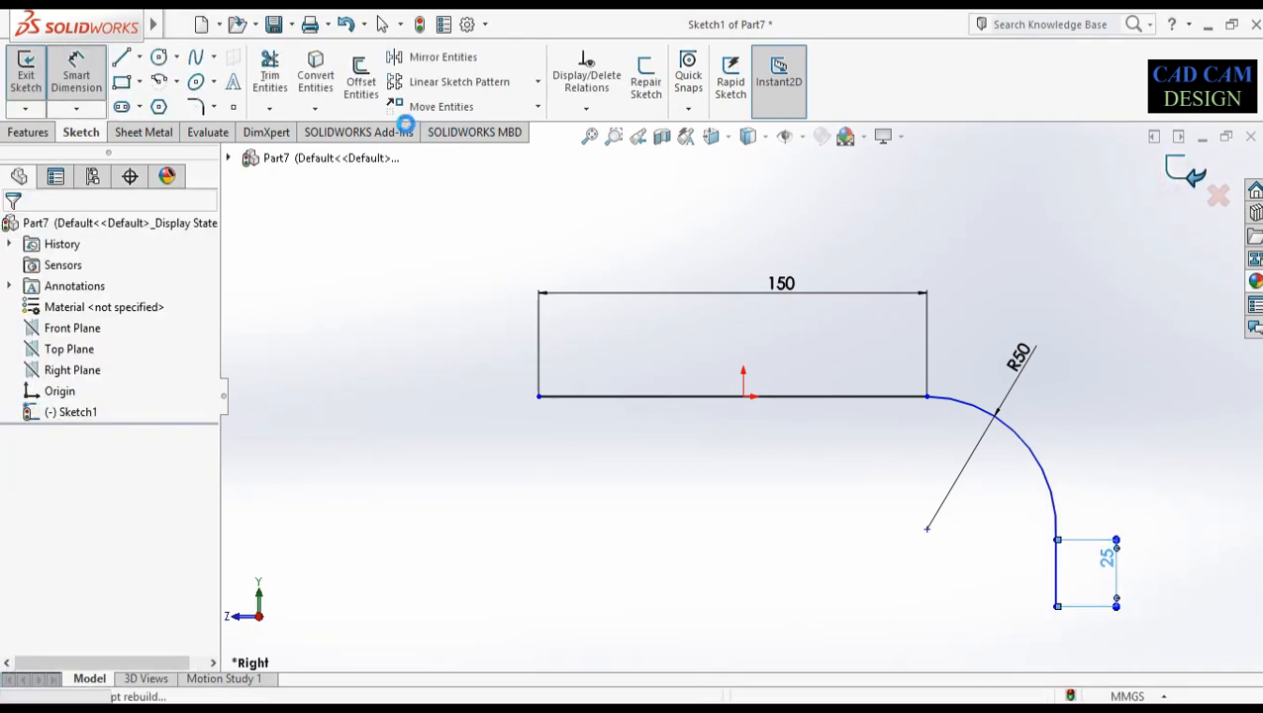
Start a swept boss with a circular profile along the bent path sketch
click(41, 132)
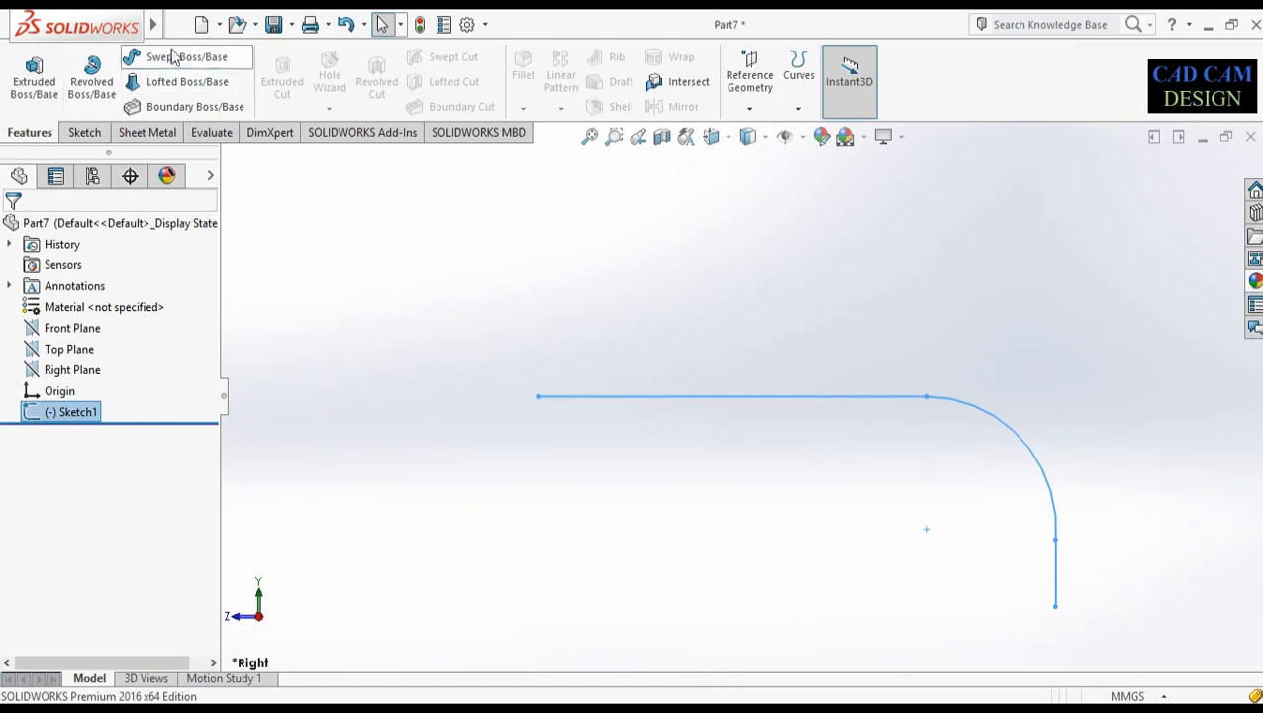
click(166, 57)
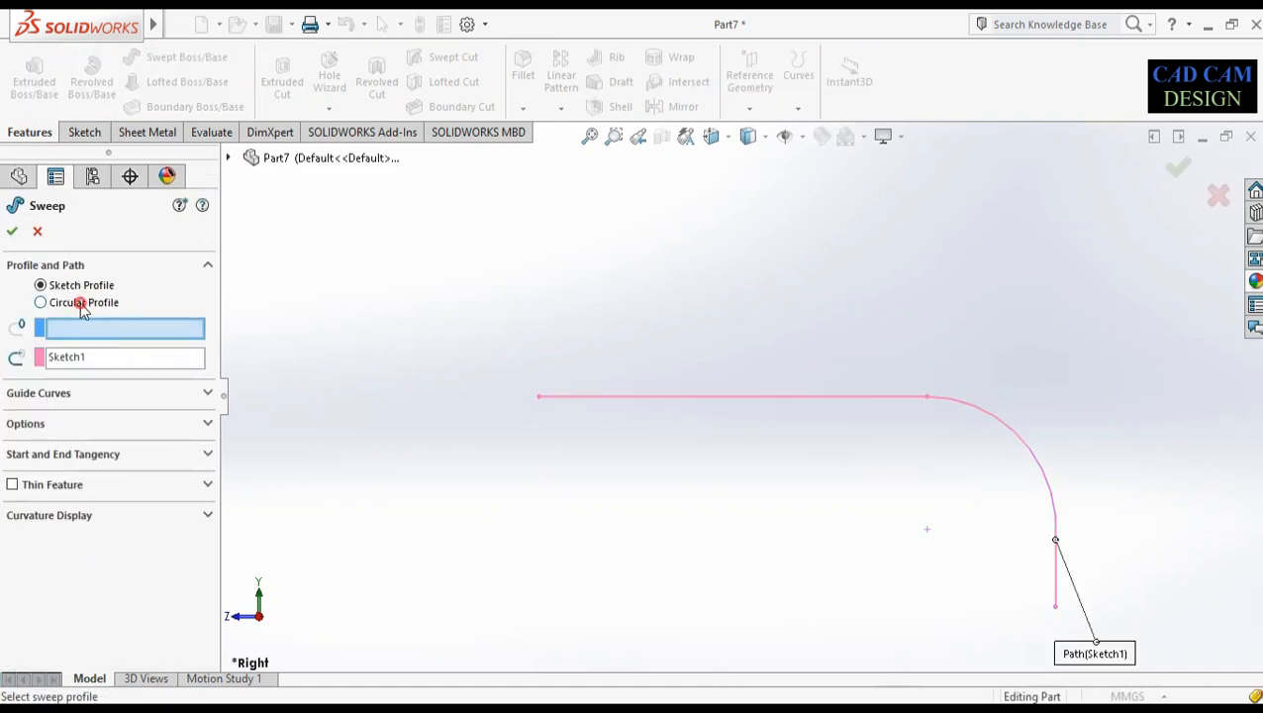
click(82, 304)
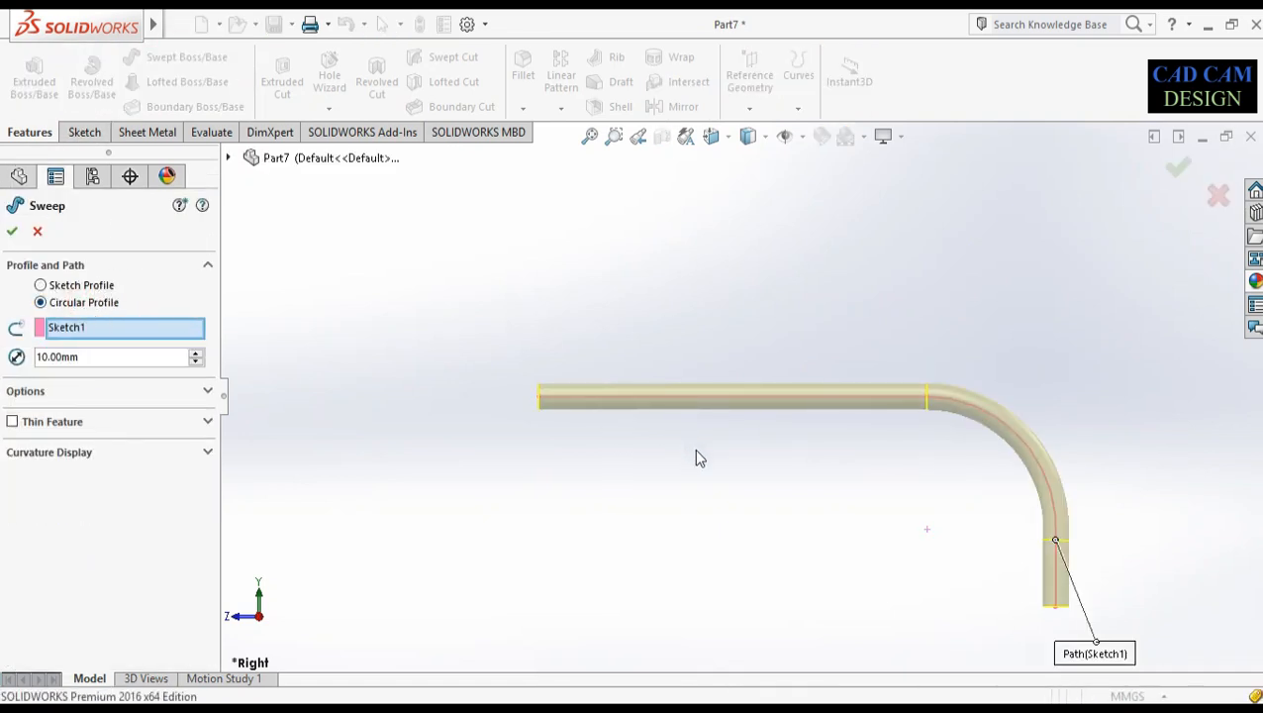
middle_drag(719, 470, 784, 519)
scroll(887, 452, down, 3)
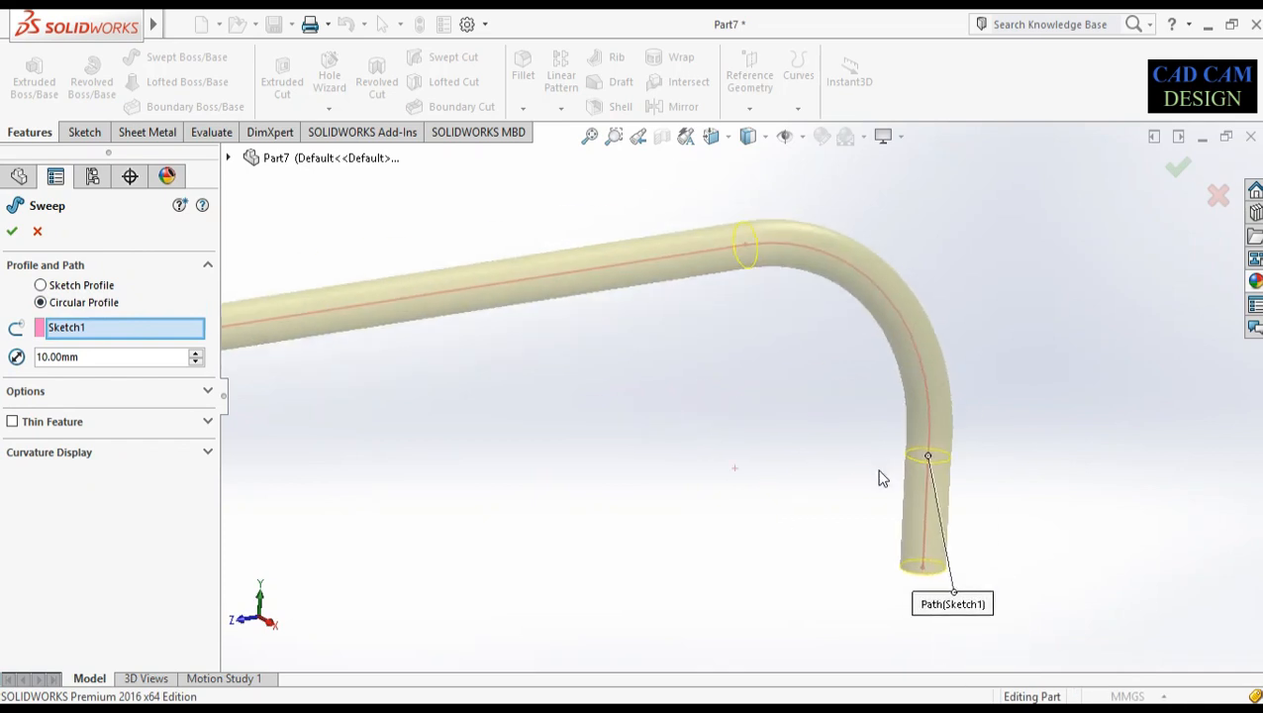
scroll(612, 443, up, 3)
scroll(641, 422, down, 3)
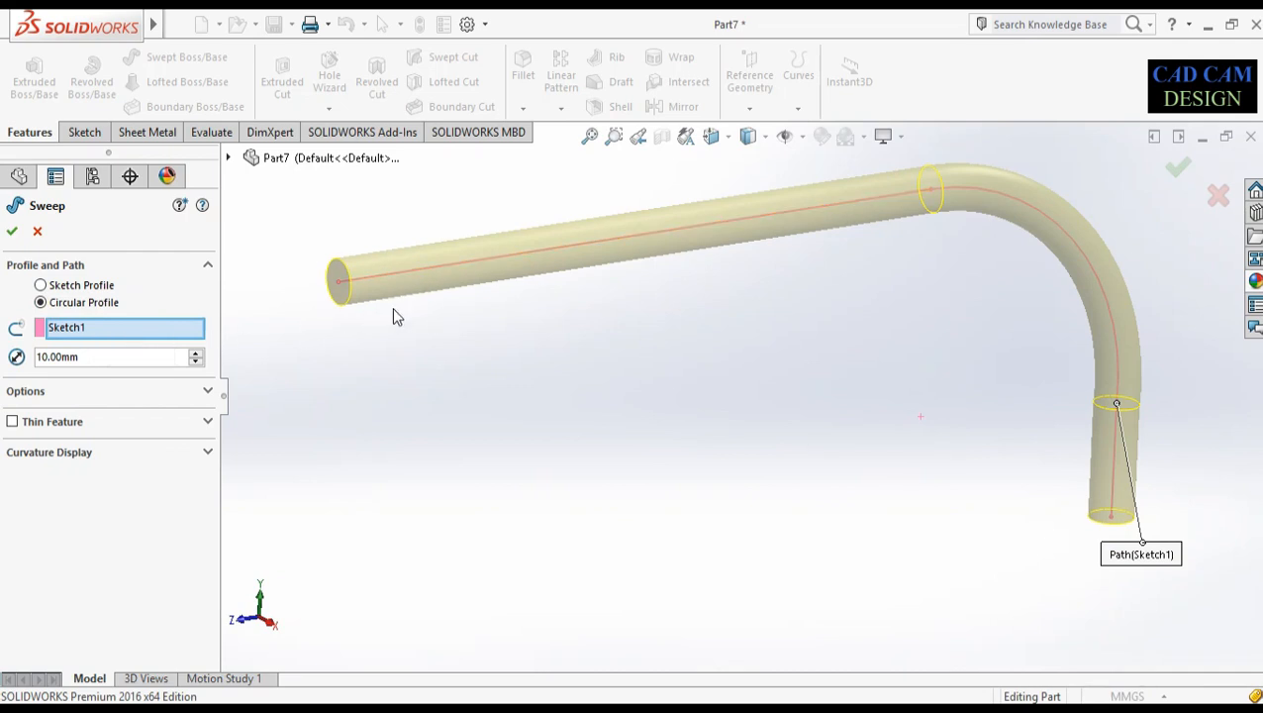
Set the sweep's circular profile diameter to 50 mm
click(198, 353)
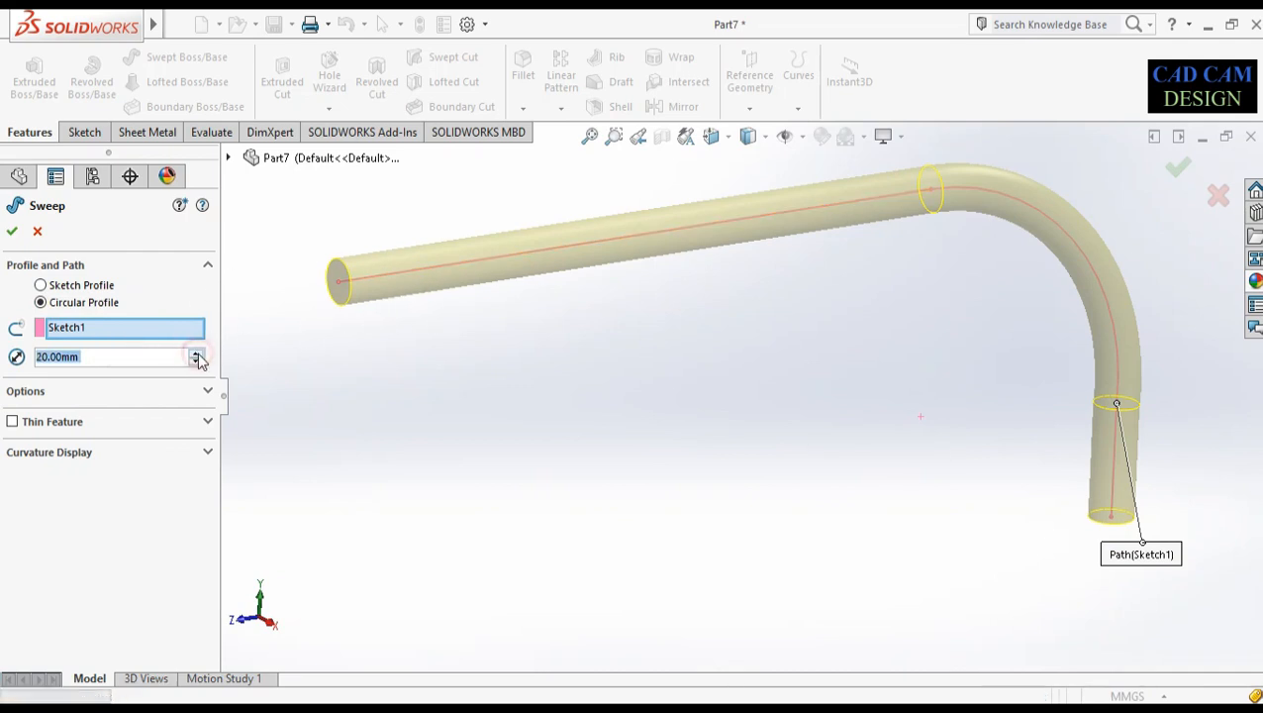
click(198, 353)
click(196, 354)
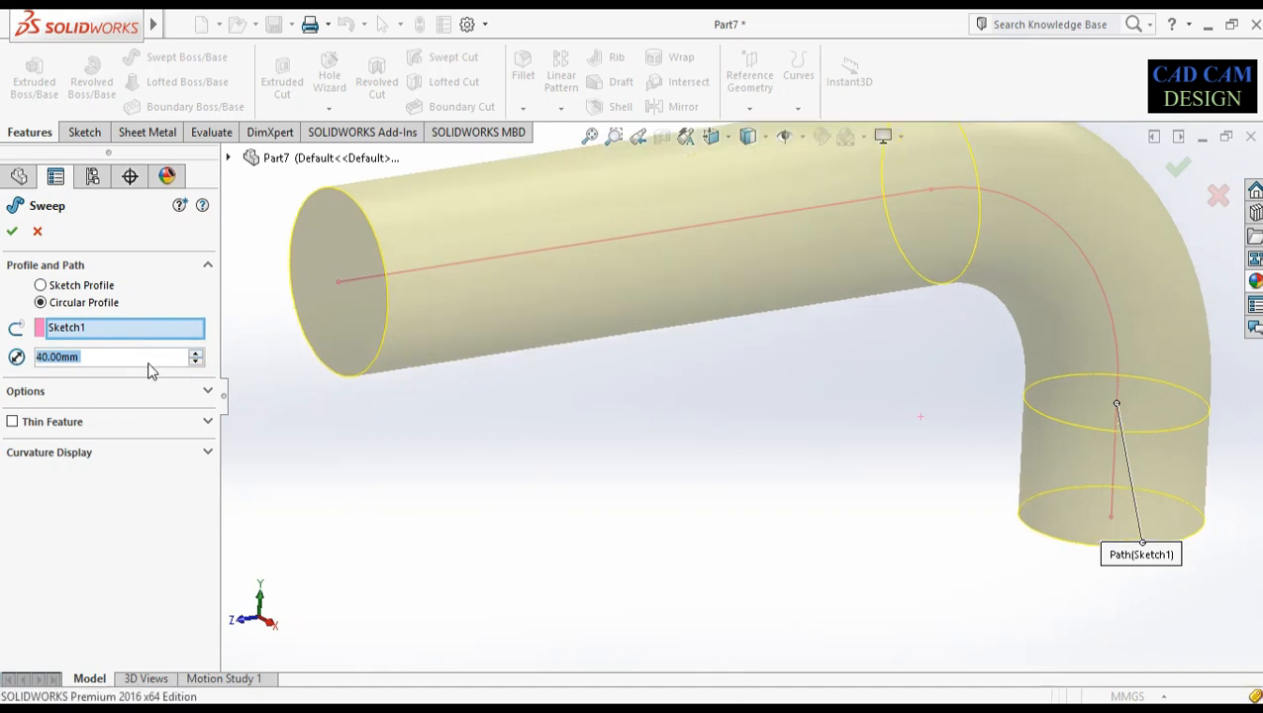
key(f)
scroll(499, 311, up, 3)
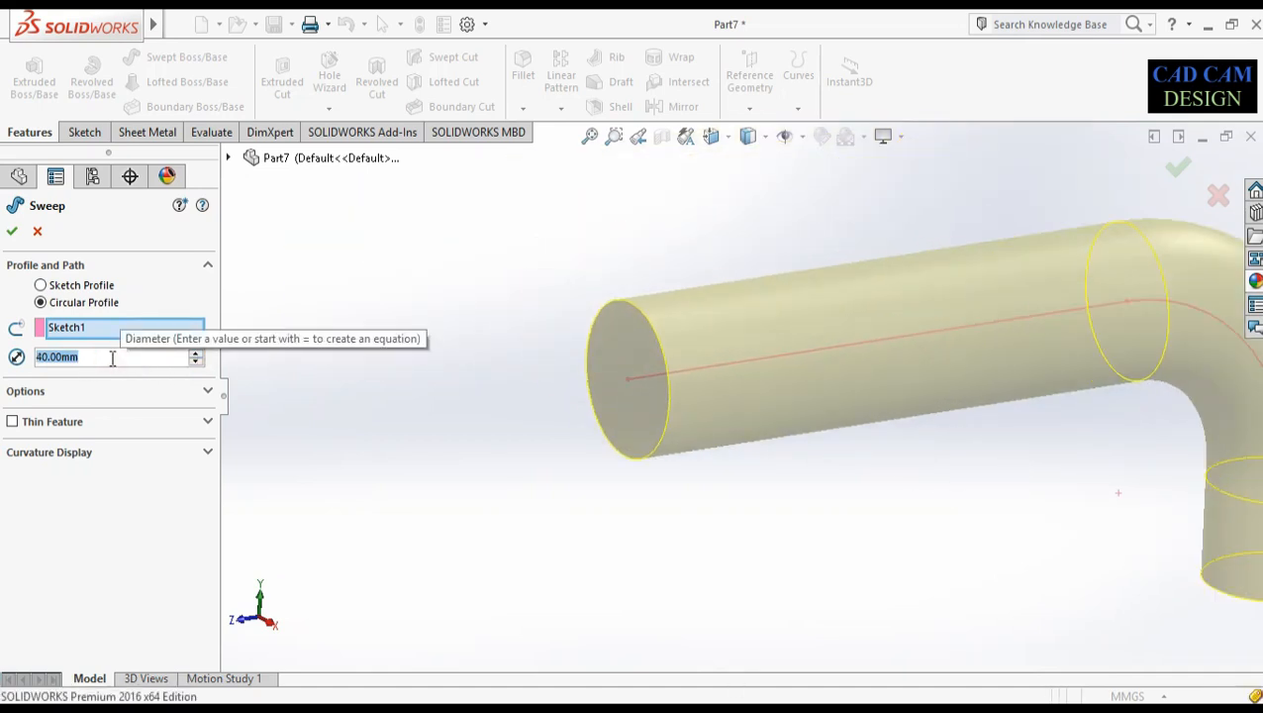
text(50)
key(Return)
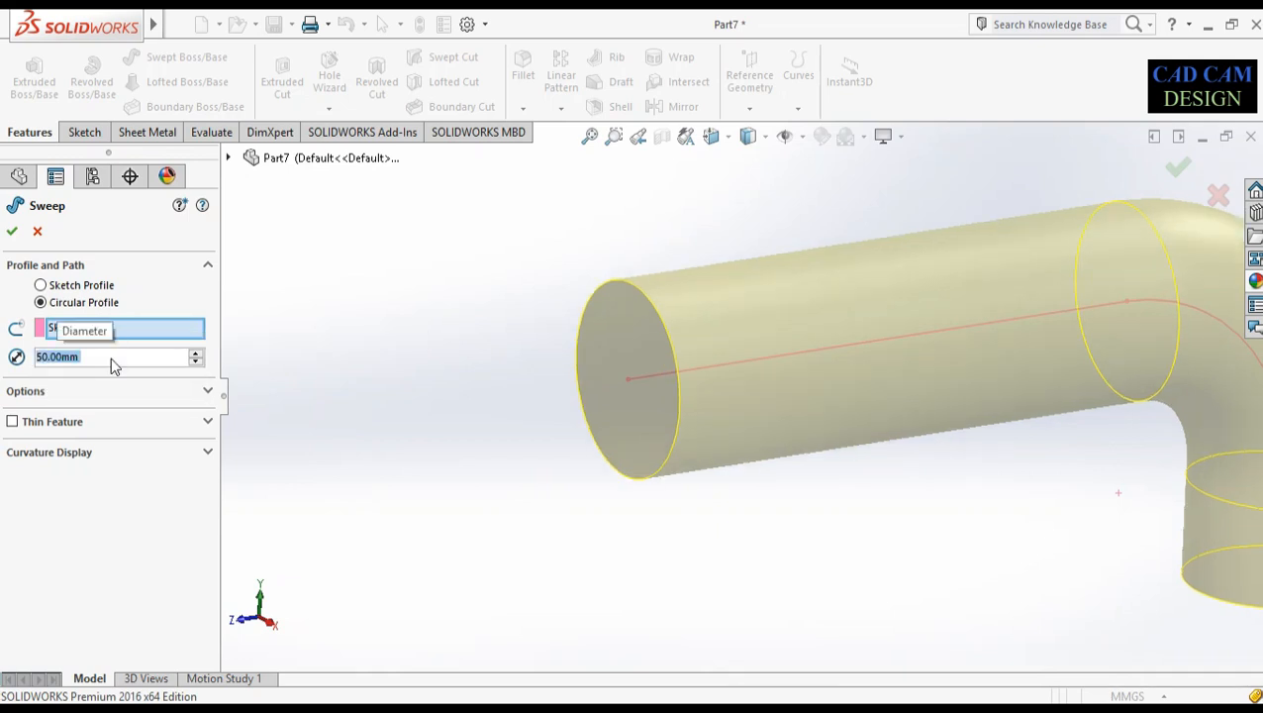
scroll(813, 396, down, 3)
scroll(1081, 482, up, 2)
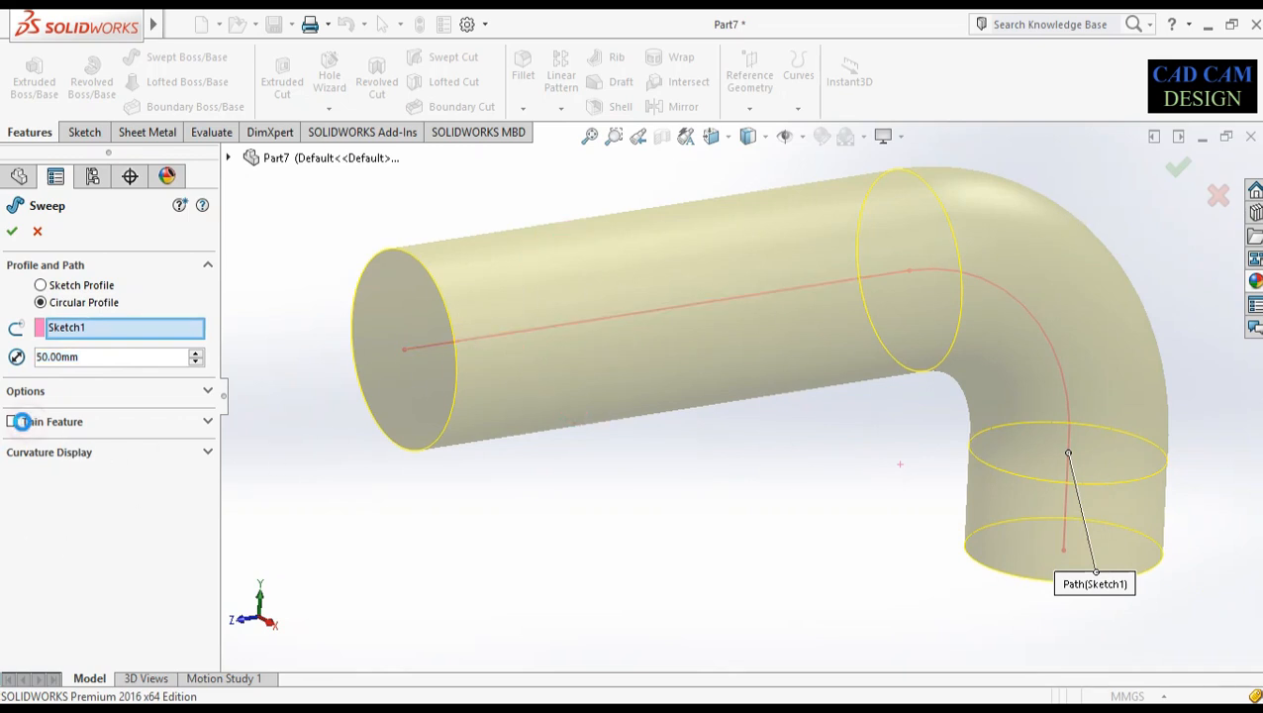
Make the sweep a one-direction thin feature with a 1 mm wall and complete it
click(13, 421)
double_click(105, 475)
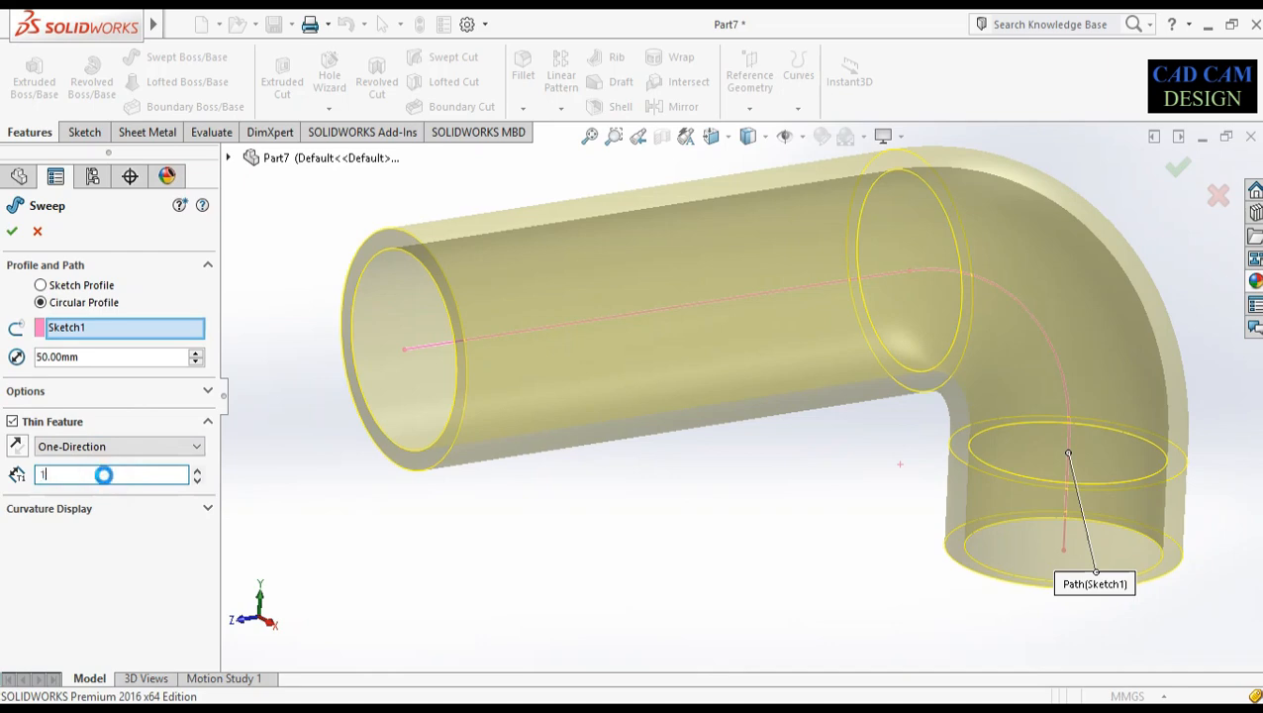
click(11, 231)
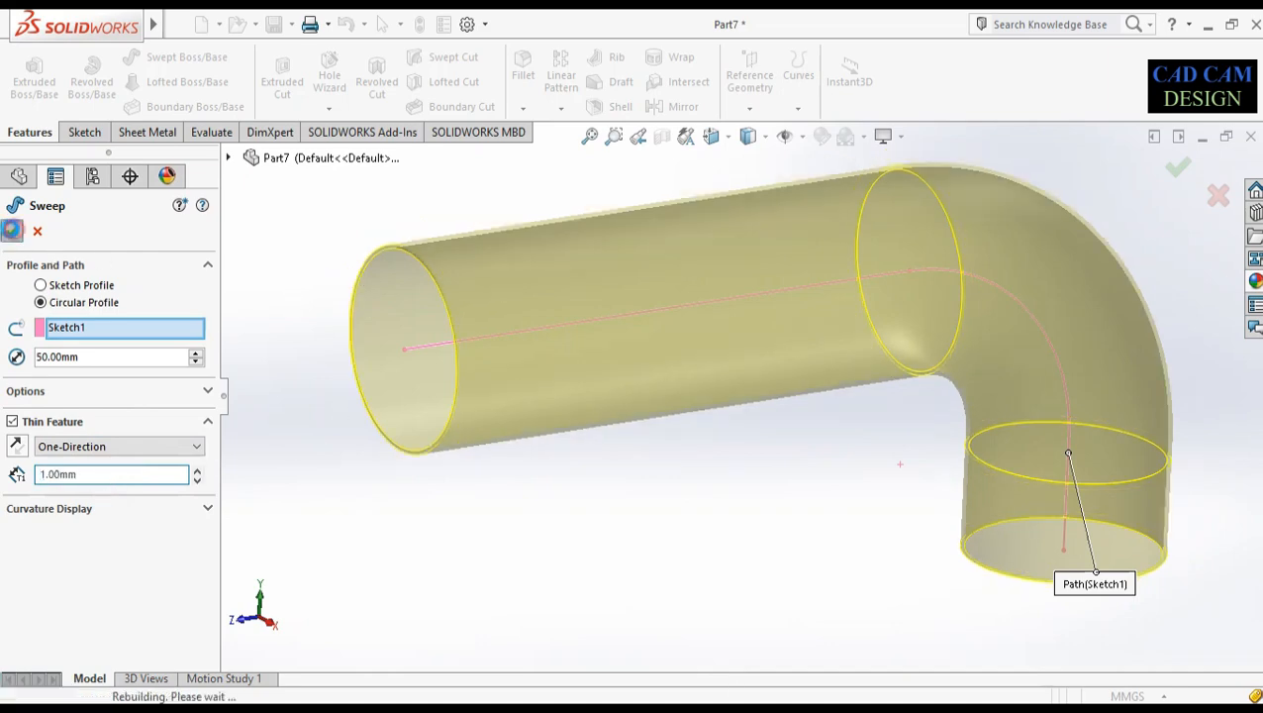
Examine the pipe's hollow interior with a section view through the Right Plane
middle_drag(361, 374, 440, 362)
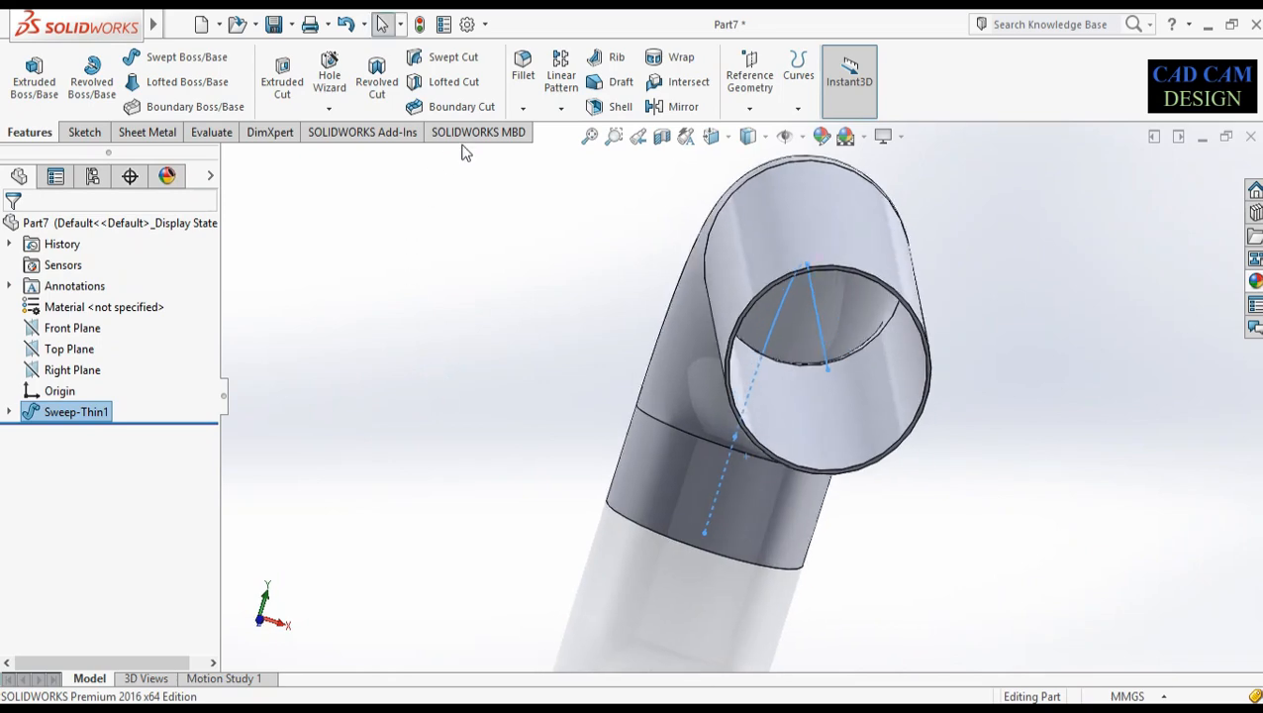
click(661, 136)
middle_drag(771, 423, 515, 436)
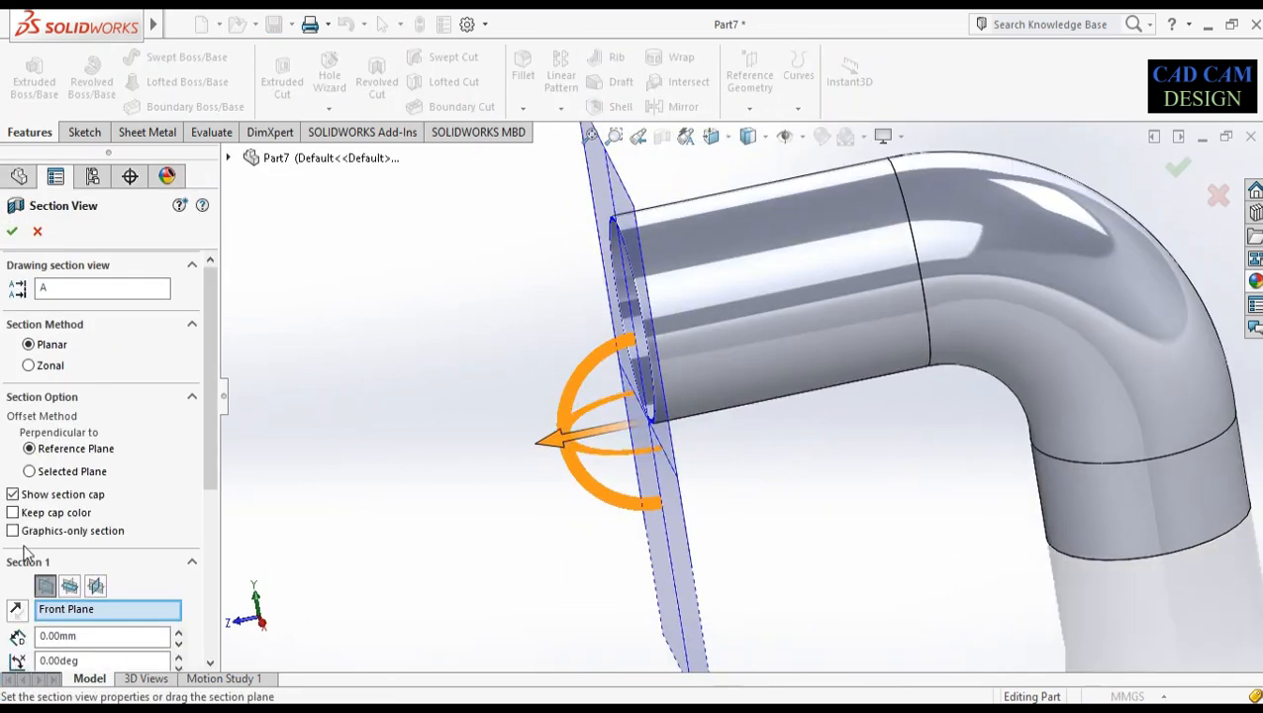
click(95, 585)
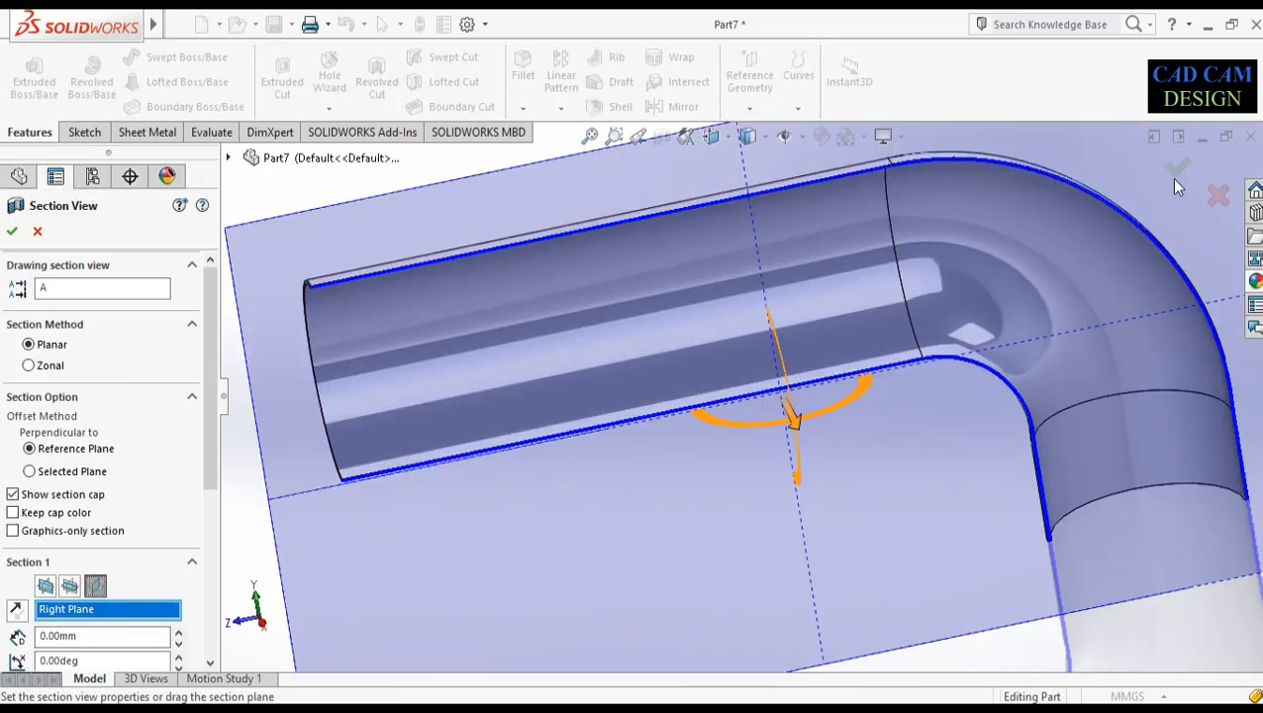
click(1176, 171)
mouse_move(955, 473)
middle_down()
mouse_move(988, 421)
mouse_move(962, 467)
middle_up()
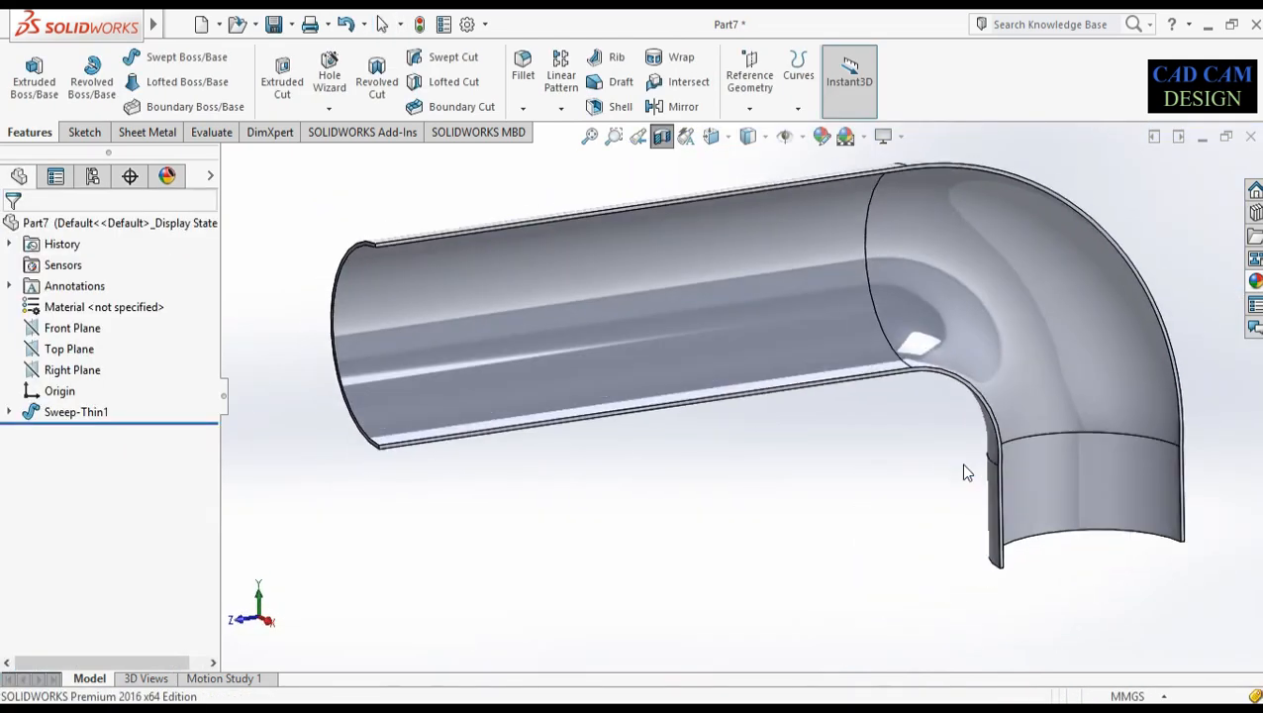
scroll(1061, 430, up, 1)
scroll(1064, 428, down, 2)
scroll(732, 351, up, 3)
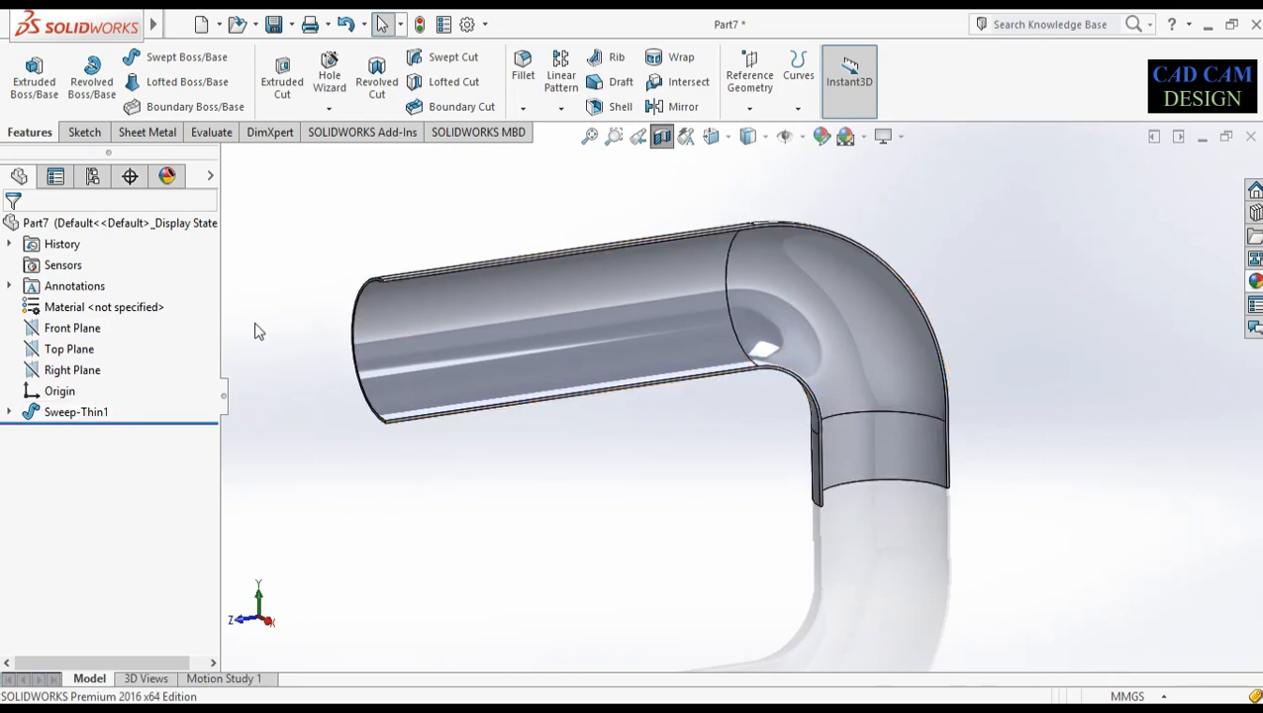
right_click(89, 411)
click(93, 290)
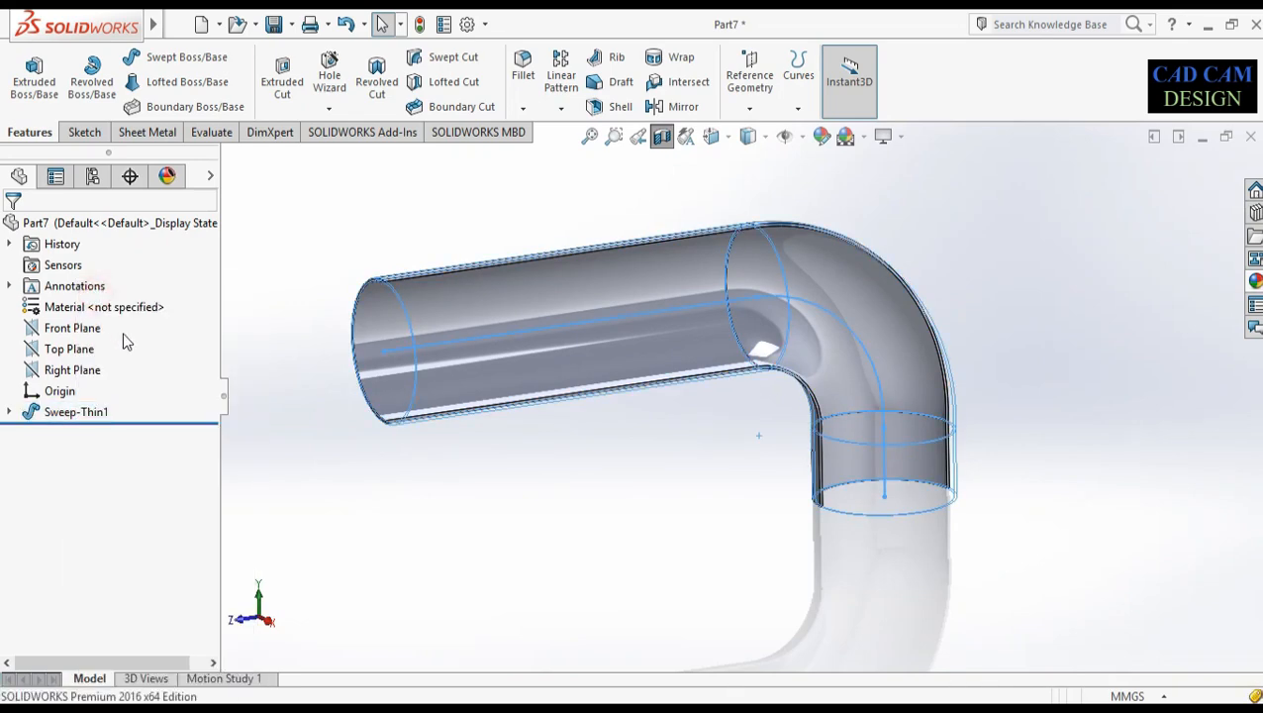
click(38, 232)
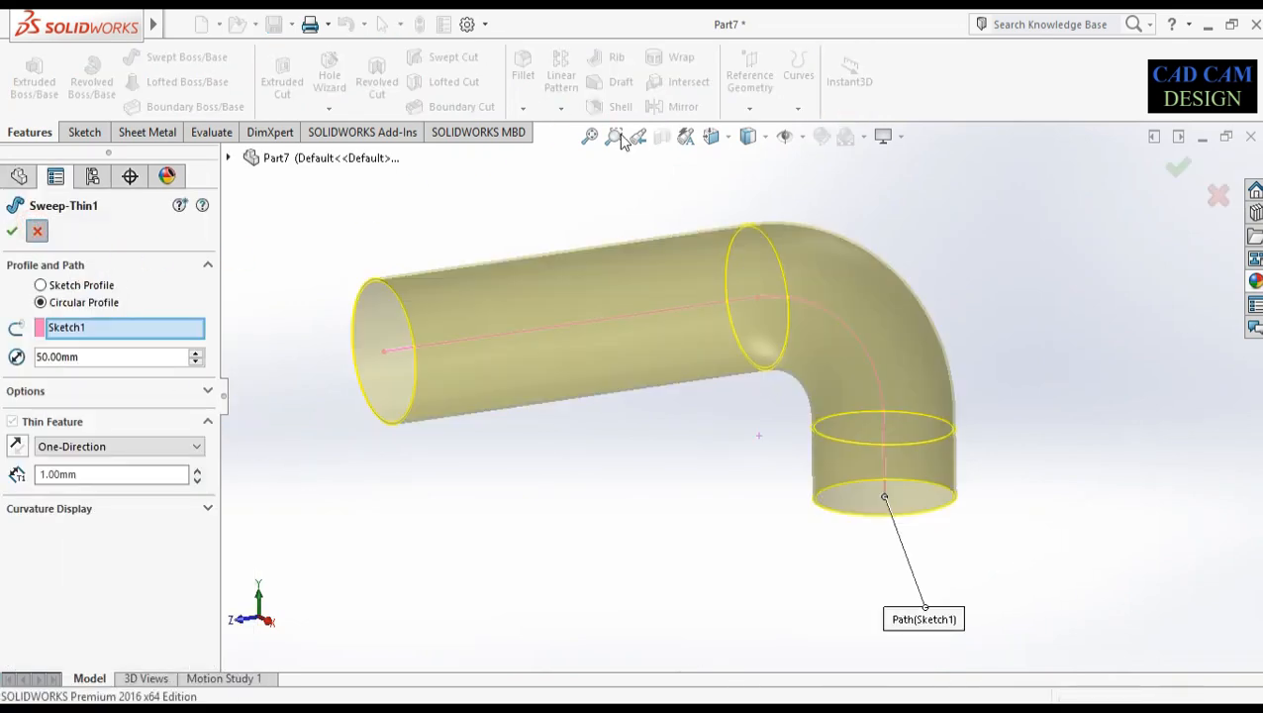
Apply the chromium plate metal appearance to the whole pipe part
middle_drag(641, 268, 600, 436)
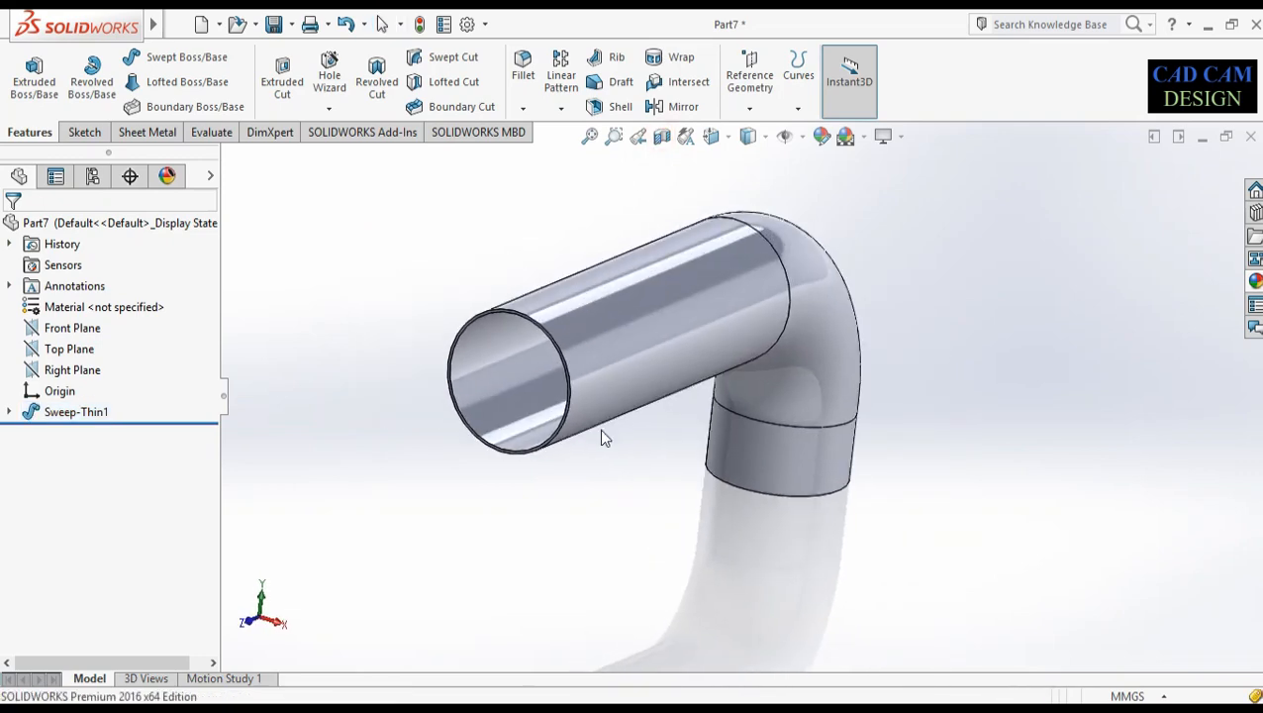
mouse_move(642, 518)
middle_down()
mouse_move(648, 527)
mouse_move(659, 508)
middle_up()
click(1255, 282)
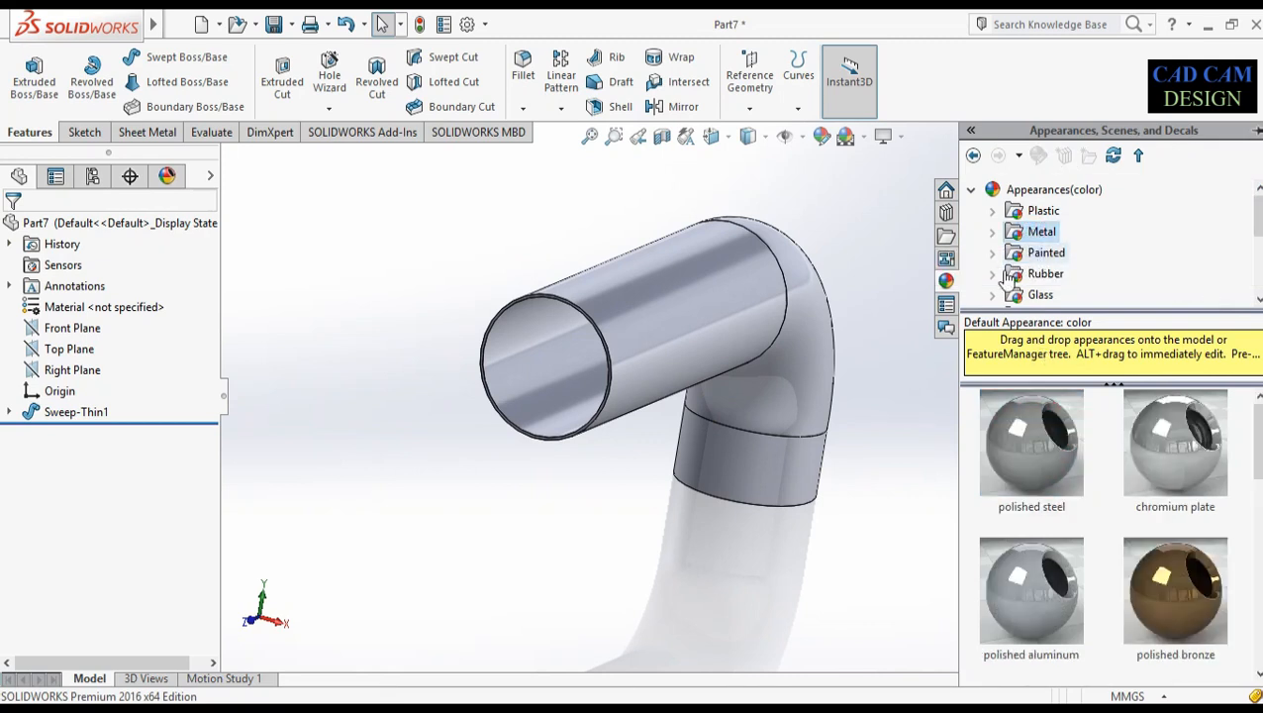
click(993, 231)
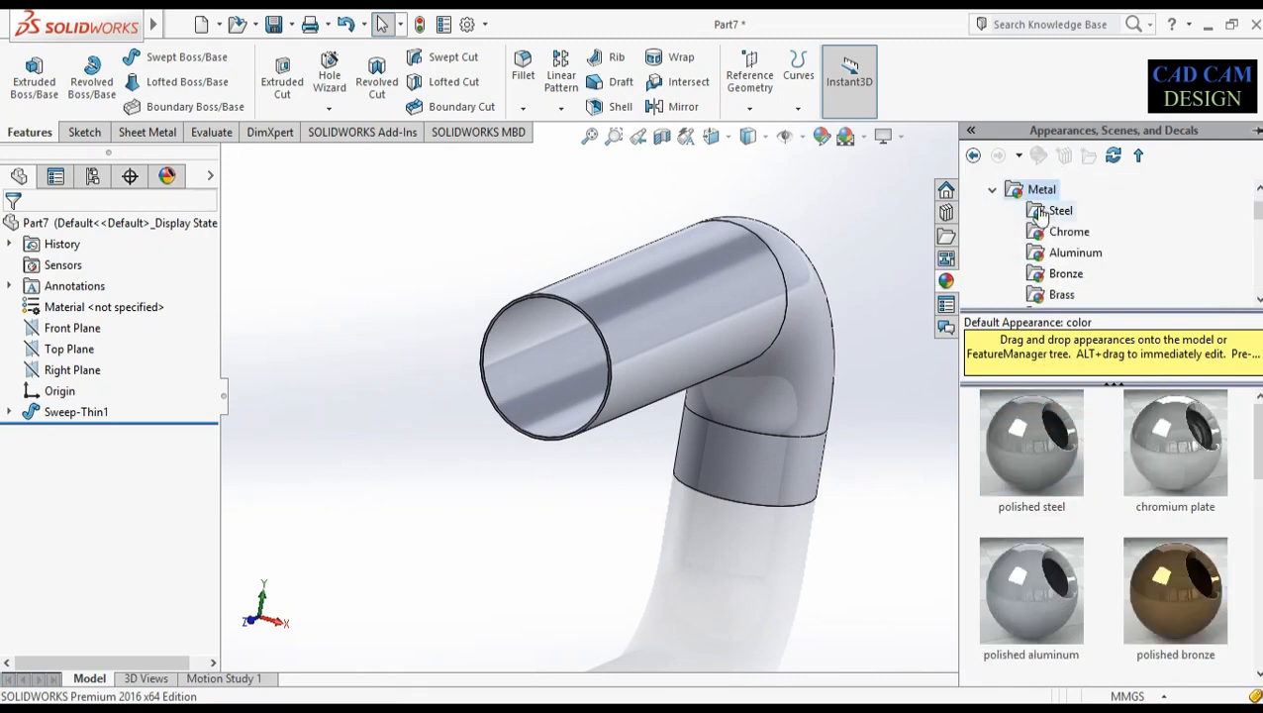
drag(1173, 446, 683, 327)
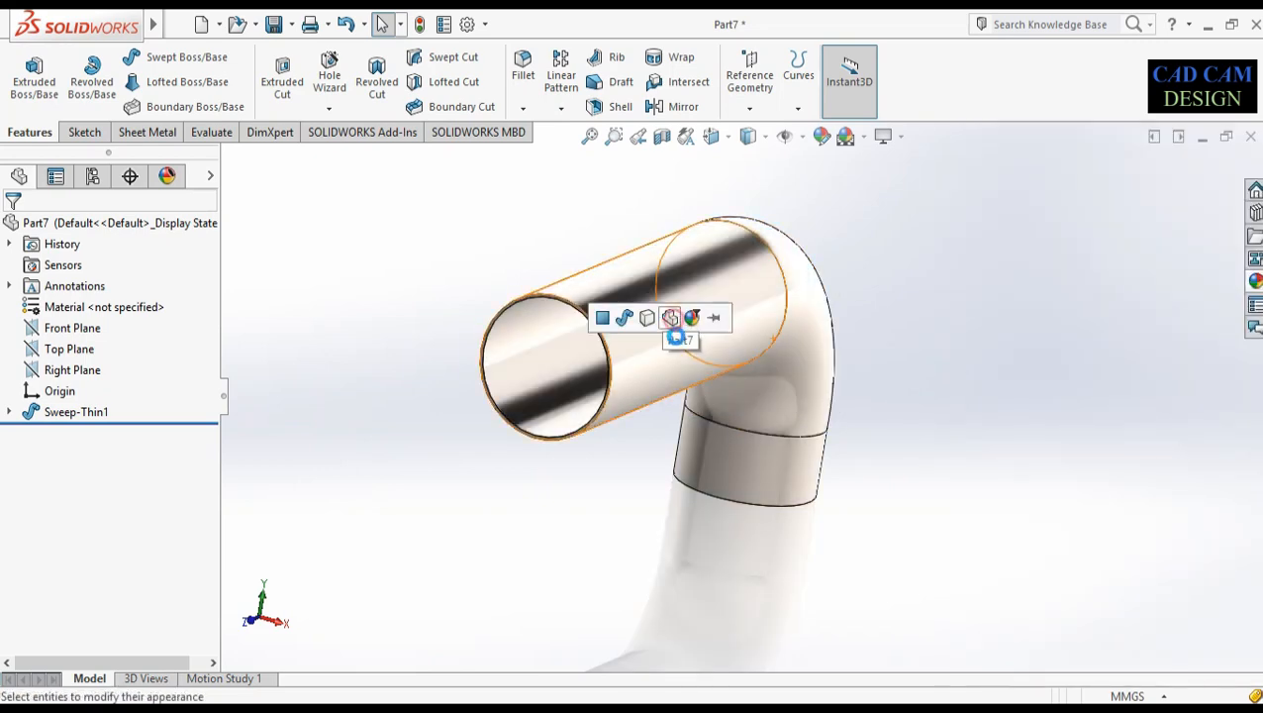
click(672, 319)
middle_drag(737, 487, 719, 521)
scroll(728, 428, down, 1)
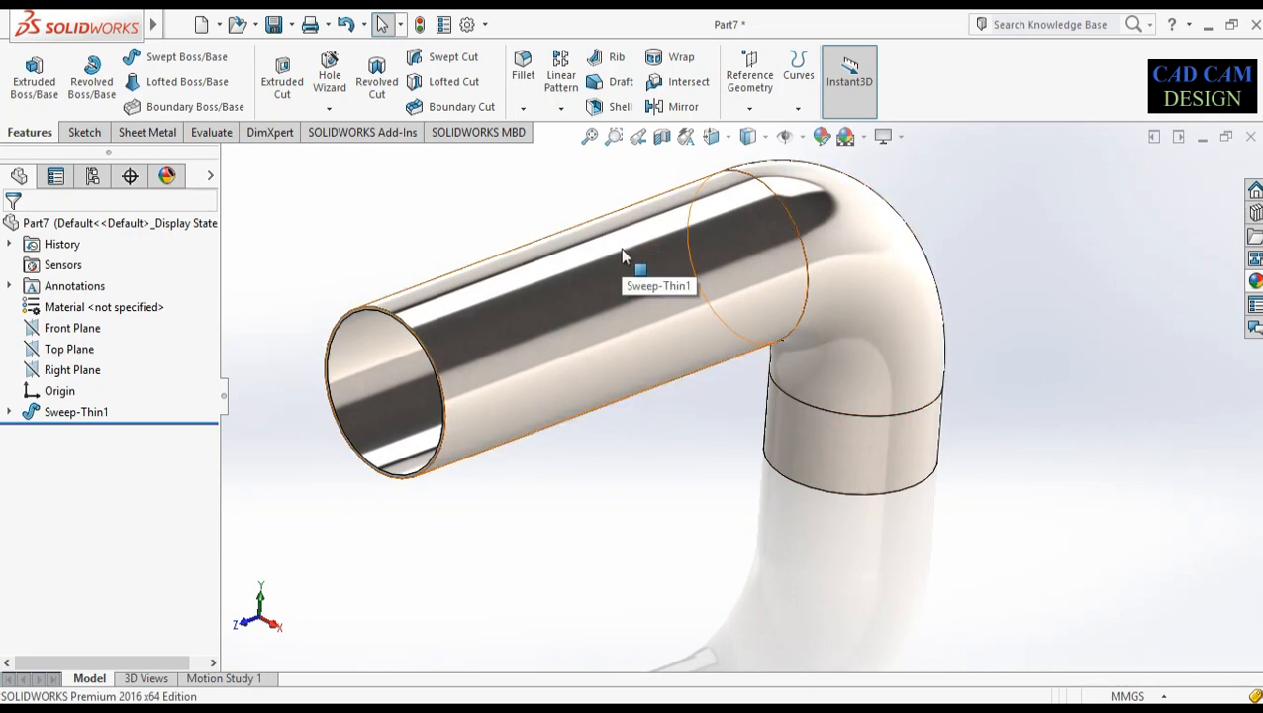
click(176, 57)
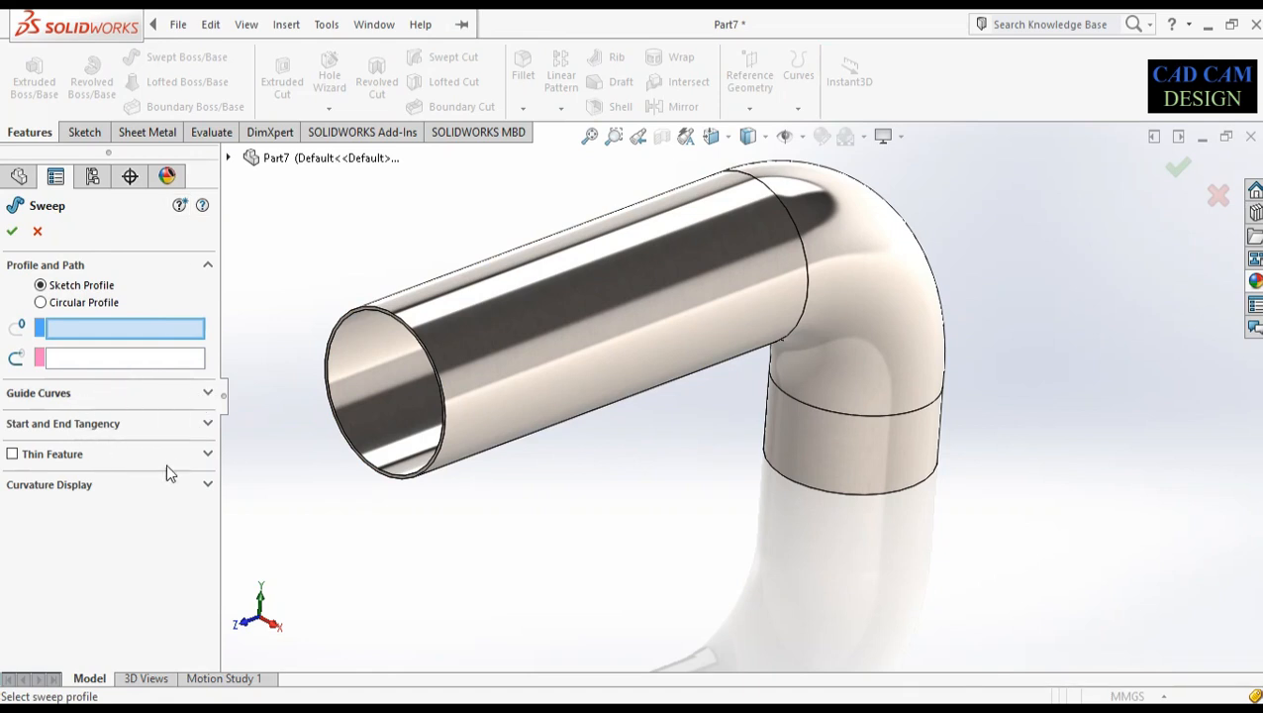
click(35, 232)
scroll(693, 287, up, 1)
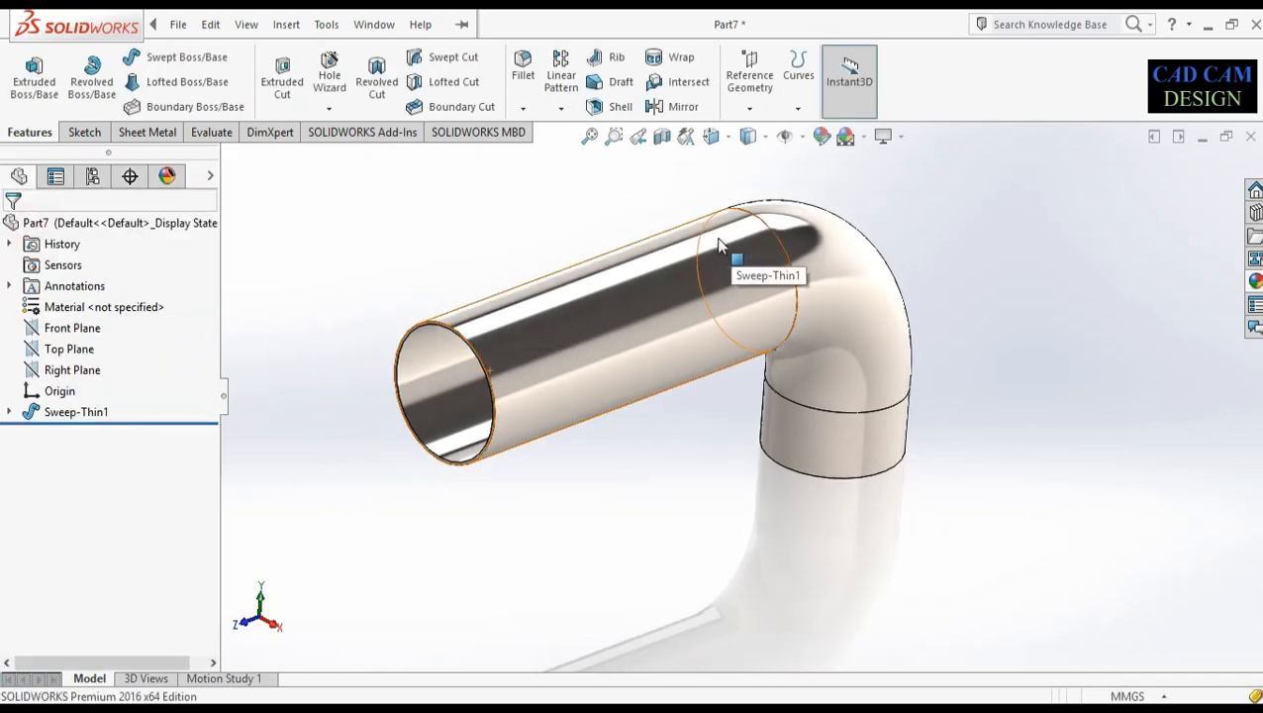
Create a new part and start a sketch on its Front Plane
click(211, 23)
mouse_move(178, 23)
click(198, 54)
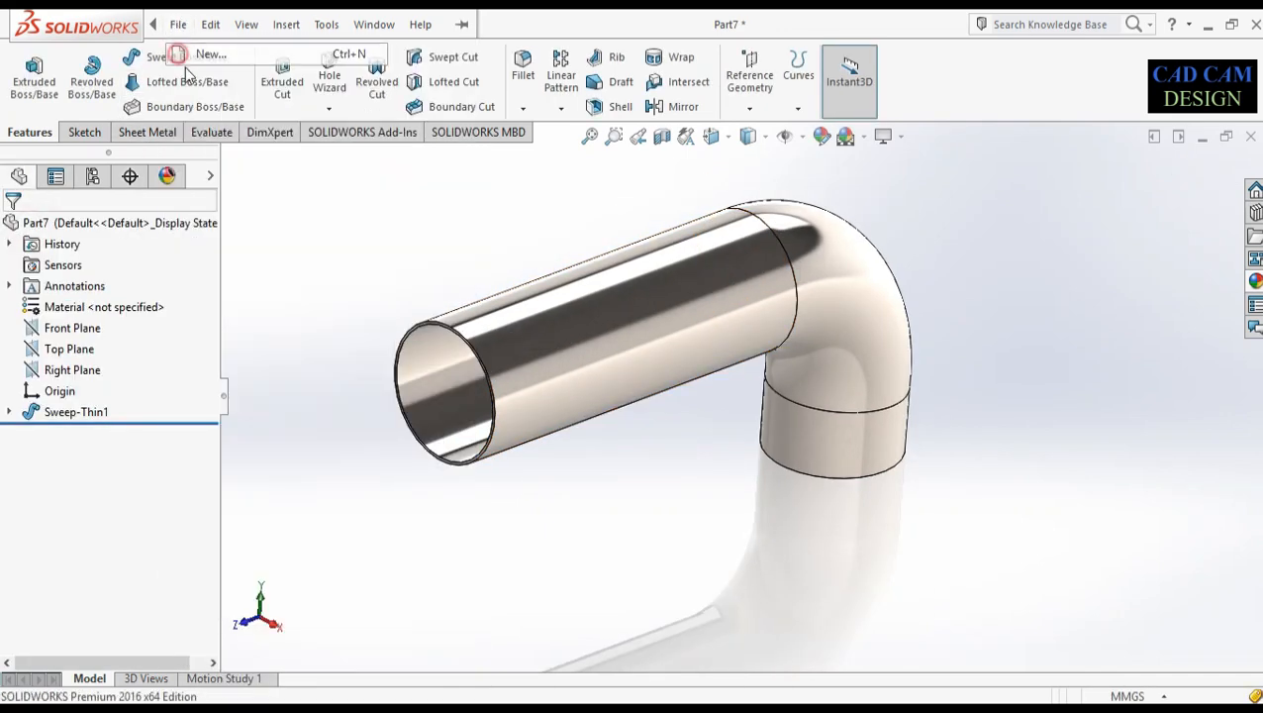
click(439, 313)
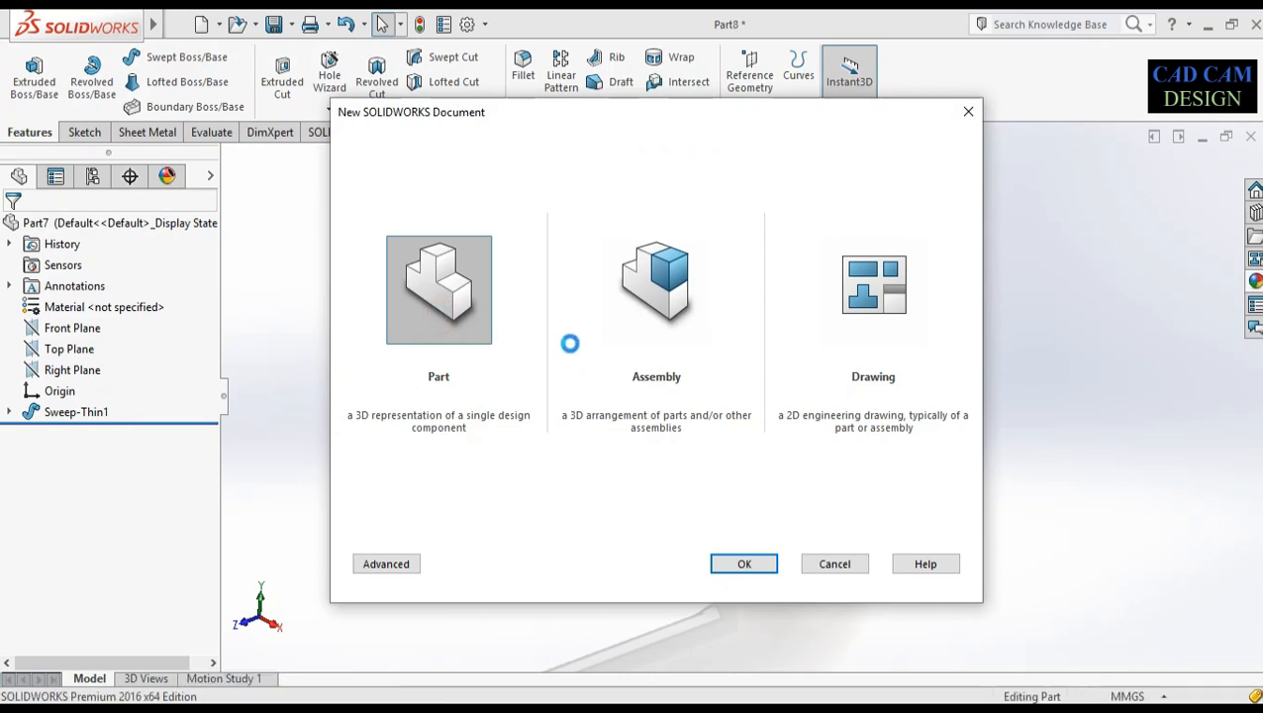
right_click(62, 332)
click(78, 301)
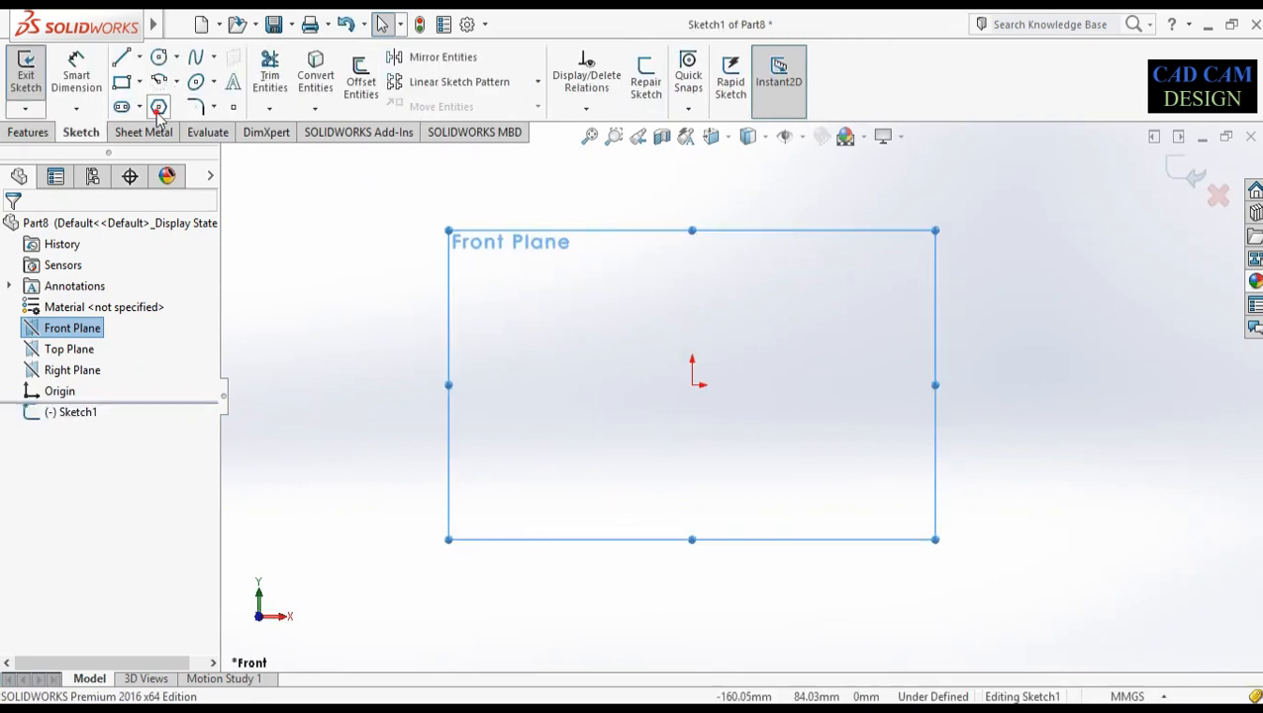
Draw a four-sided inscribed-circle polygon with sides about 118 mm long, its centre above and left of the origin
click(158, 105)
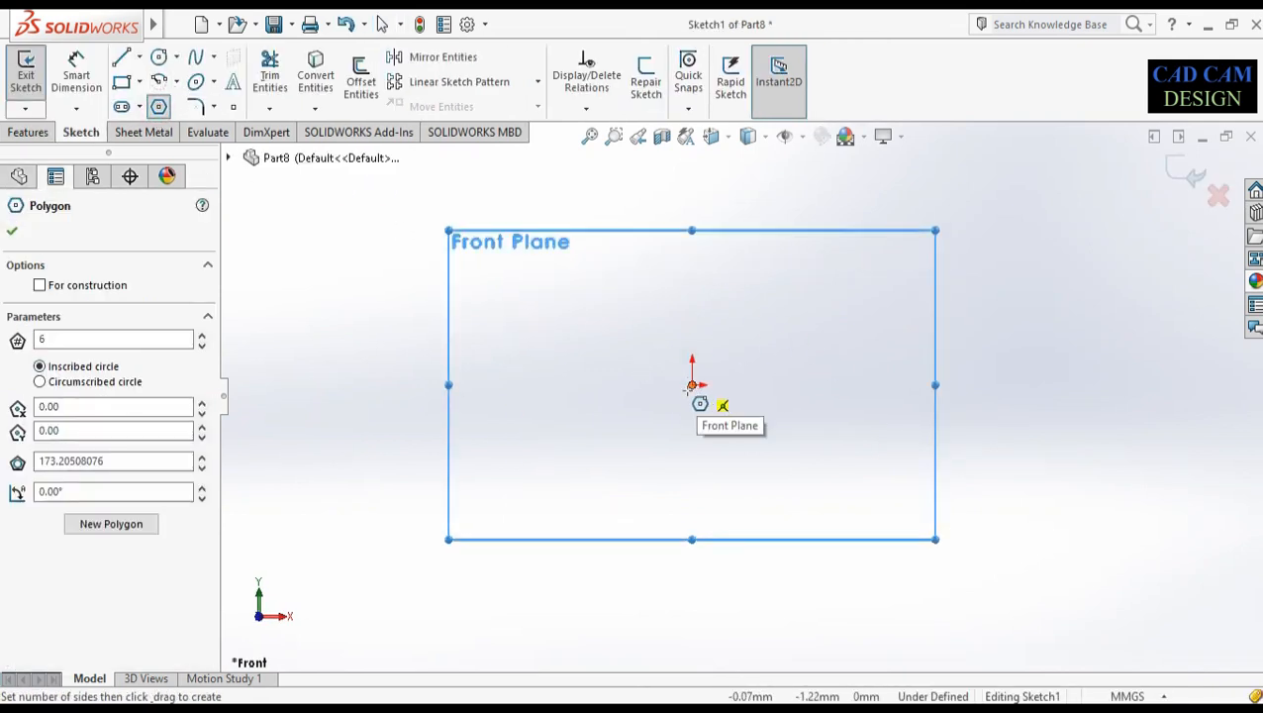
double_click(76, 334)
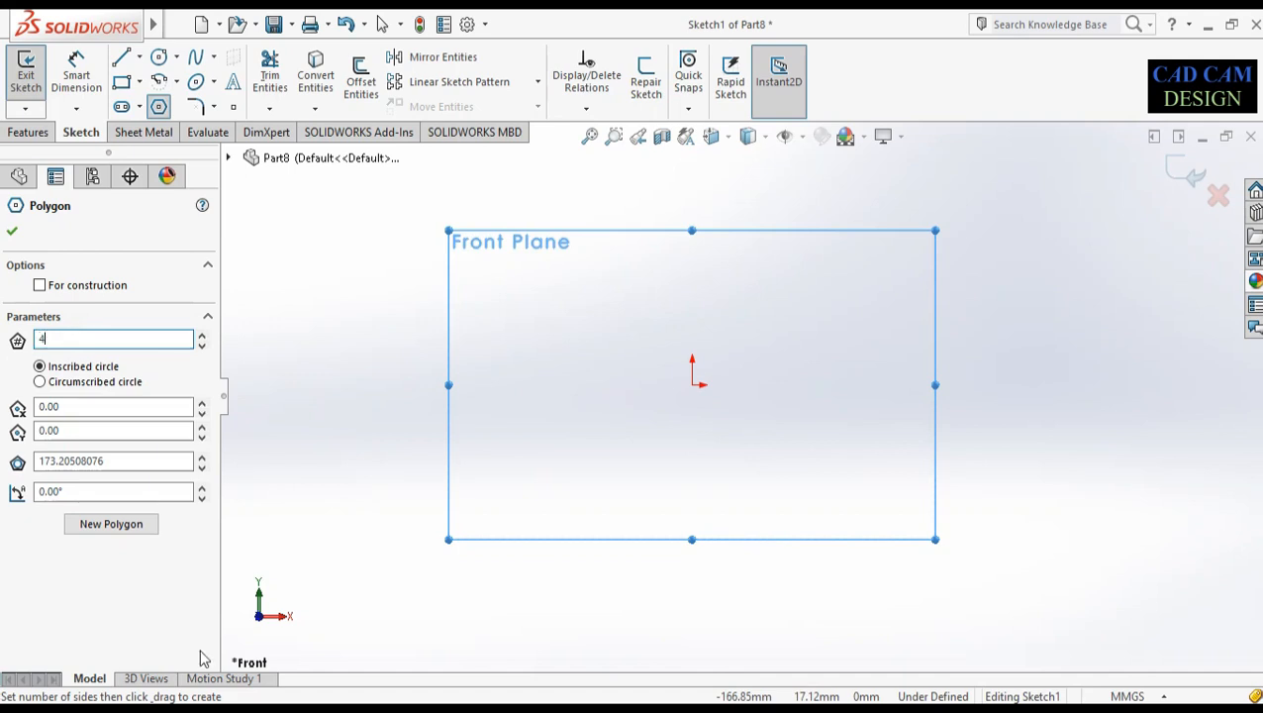
click(12, 231)
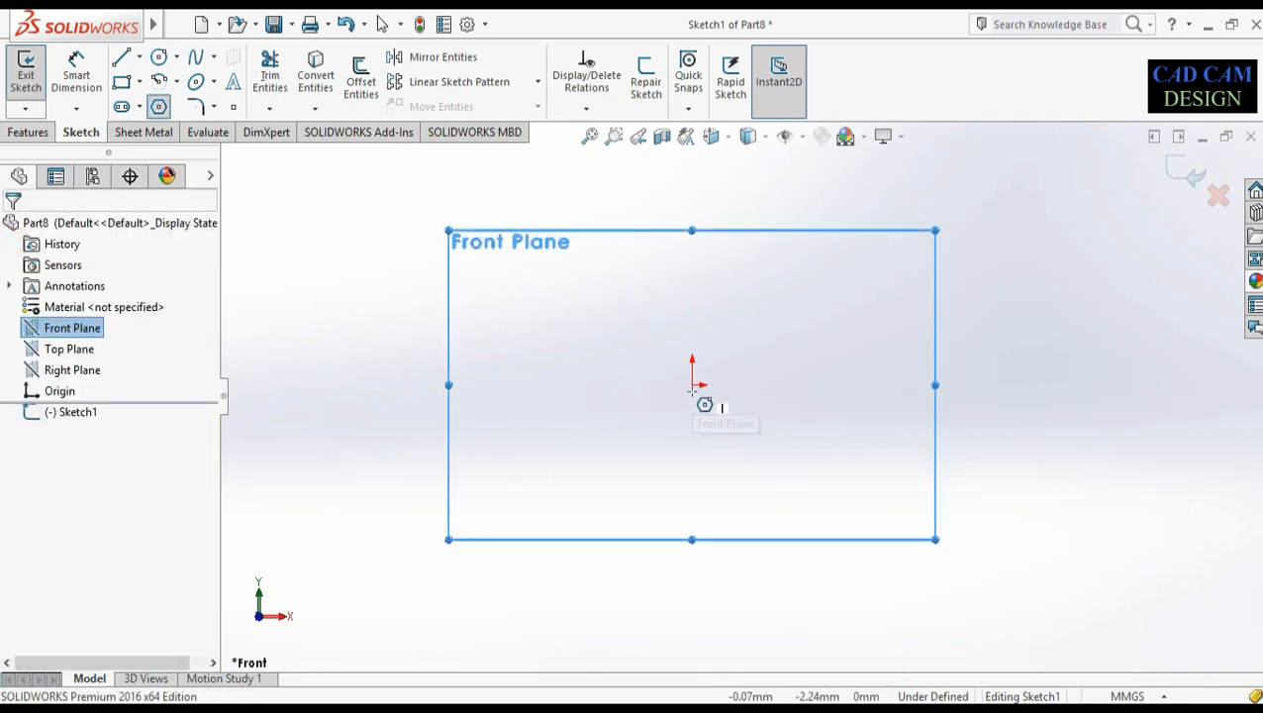
click(598, 318)
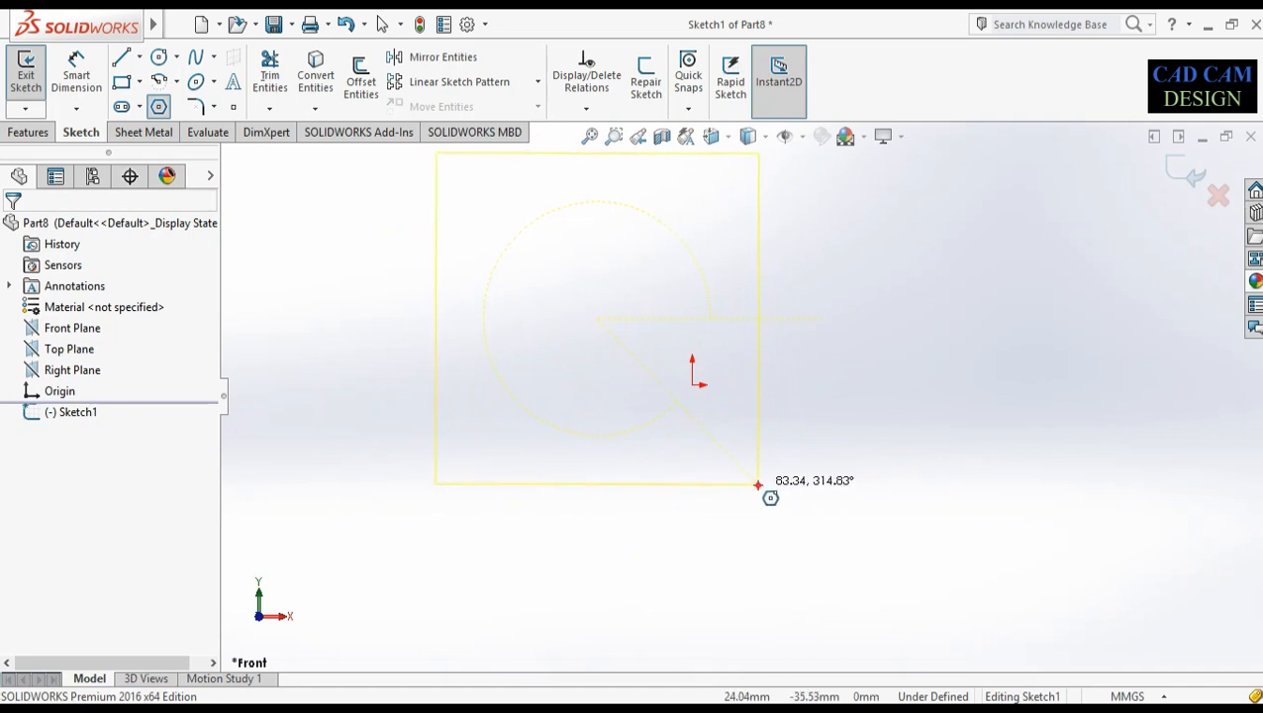
click(758, 485)
scroll(641, 410, up, 3)
scroll(640, 409, down, 3)
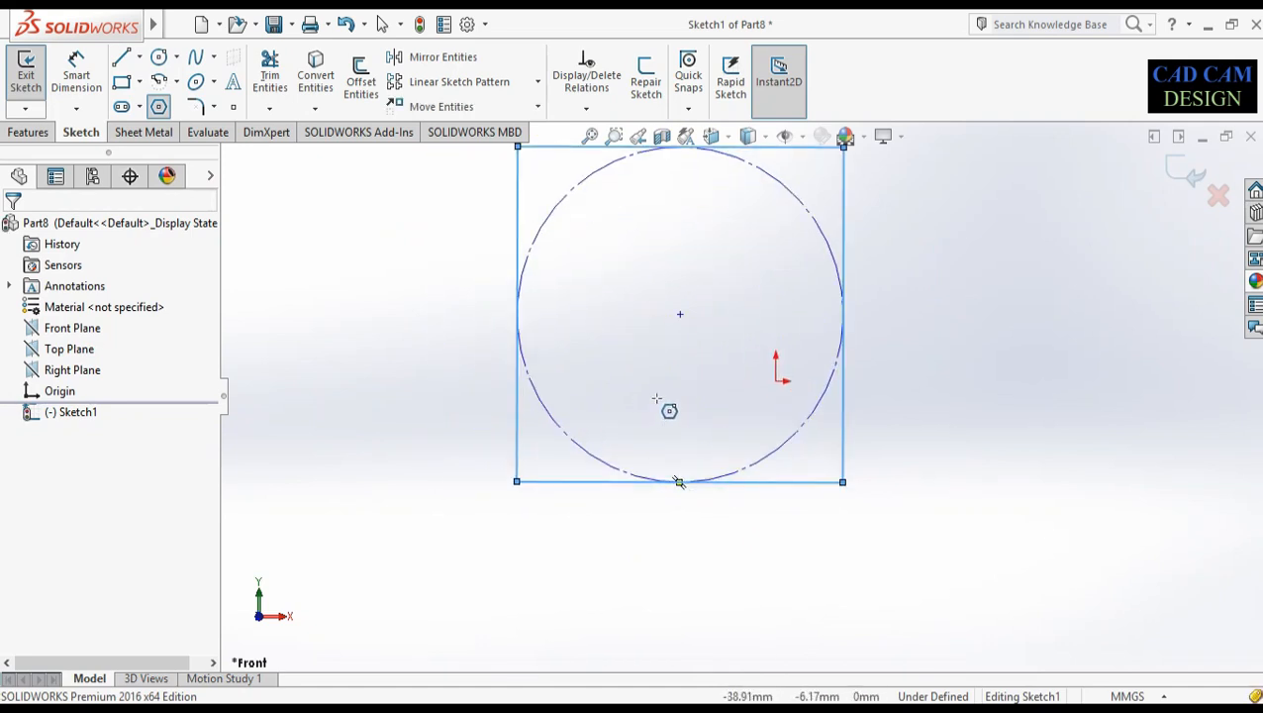
Make the polygon's centre point coincident with the origin
right_drag(650, 348, 658, 284)
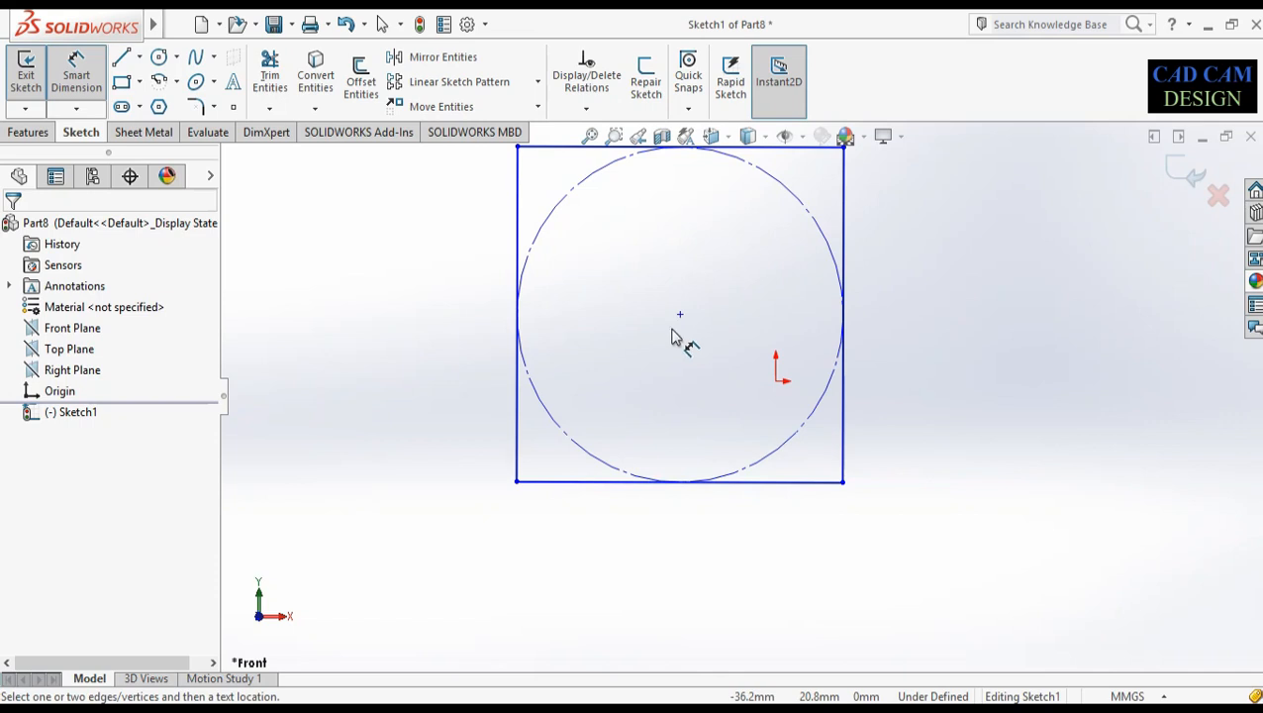
key(Escape)
click(777, 384)
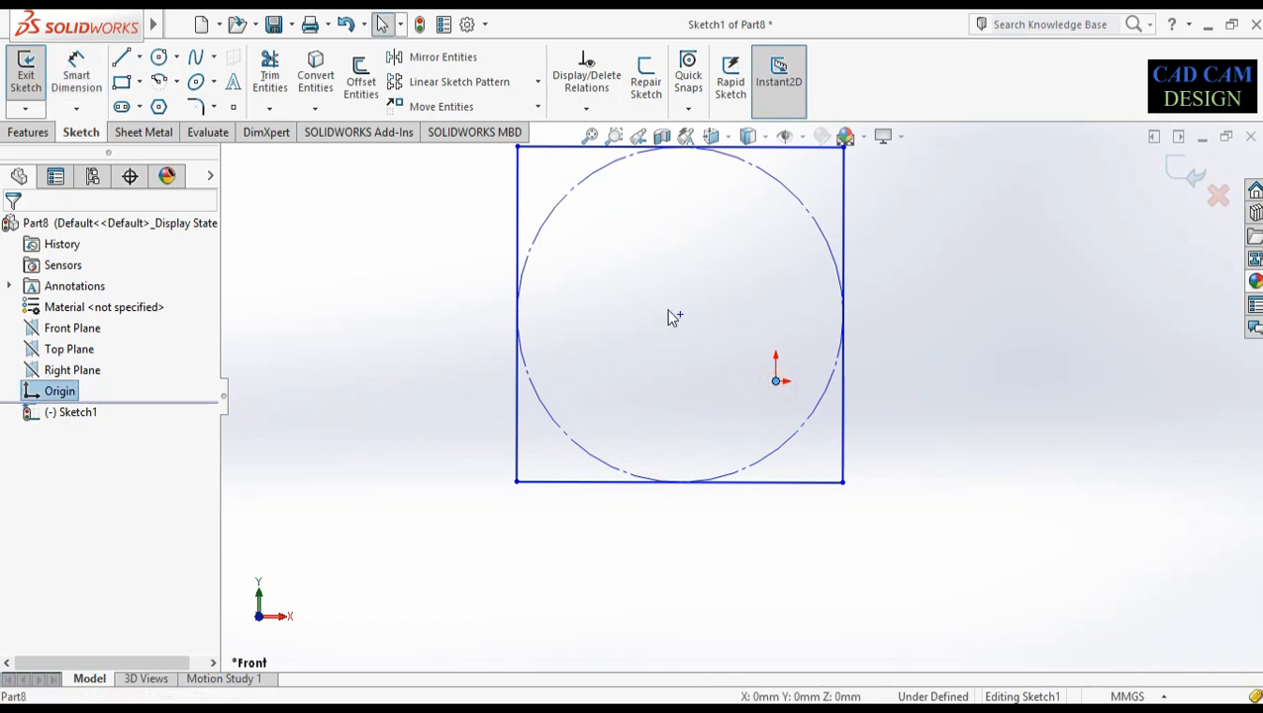
ctrl+click(680, 314)
click(780, 232)
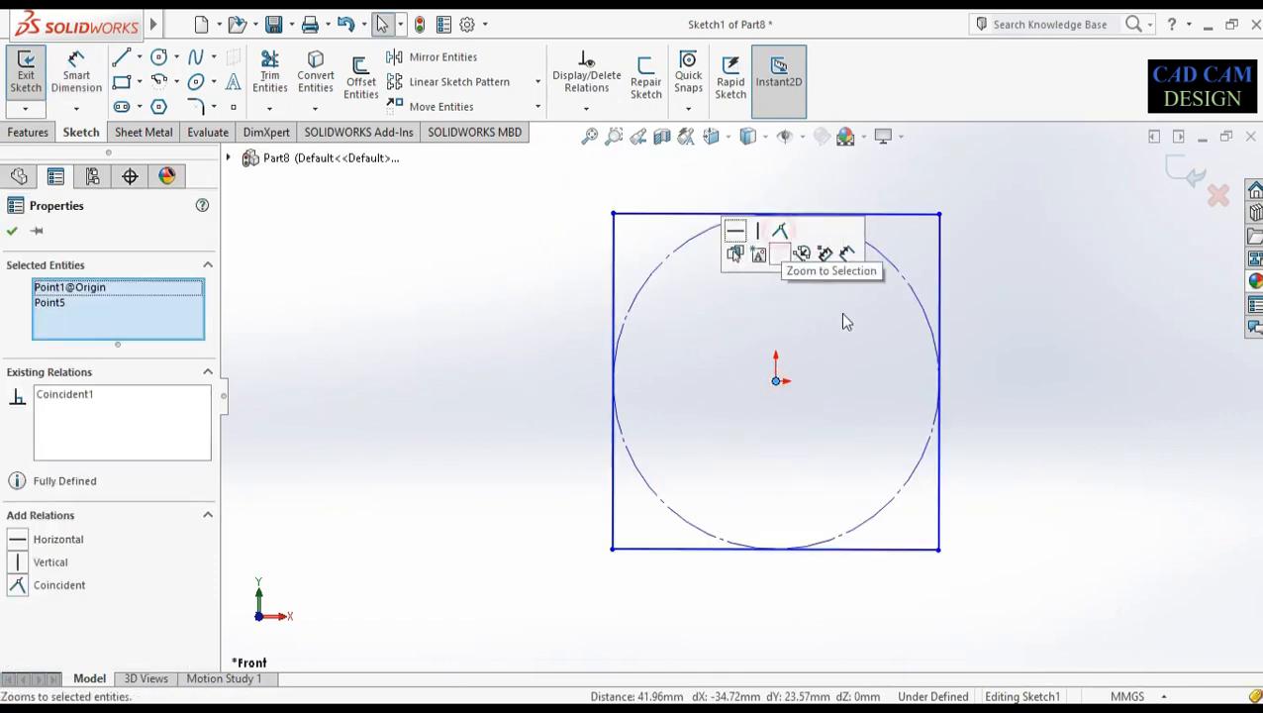
Dimension the square's lower side and set its length to 100 mm
scroll(844, 342, up, 3)
right_drag(860, 597, 857, 530)
click(843, 483)
click(784, 569)
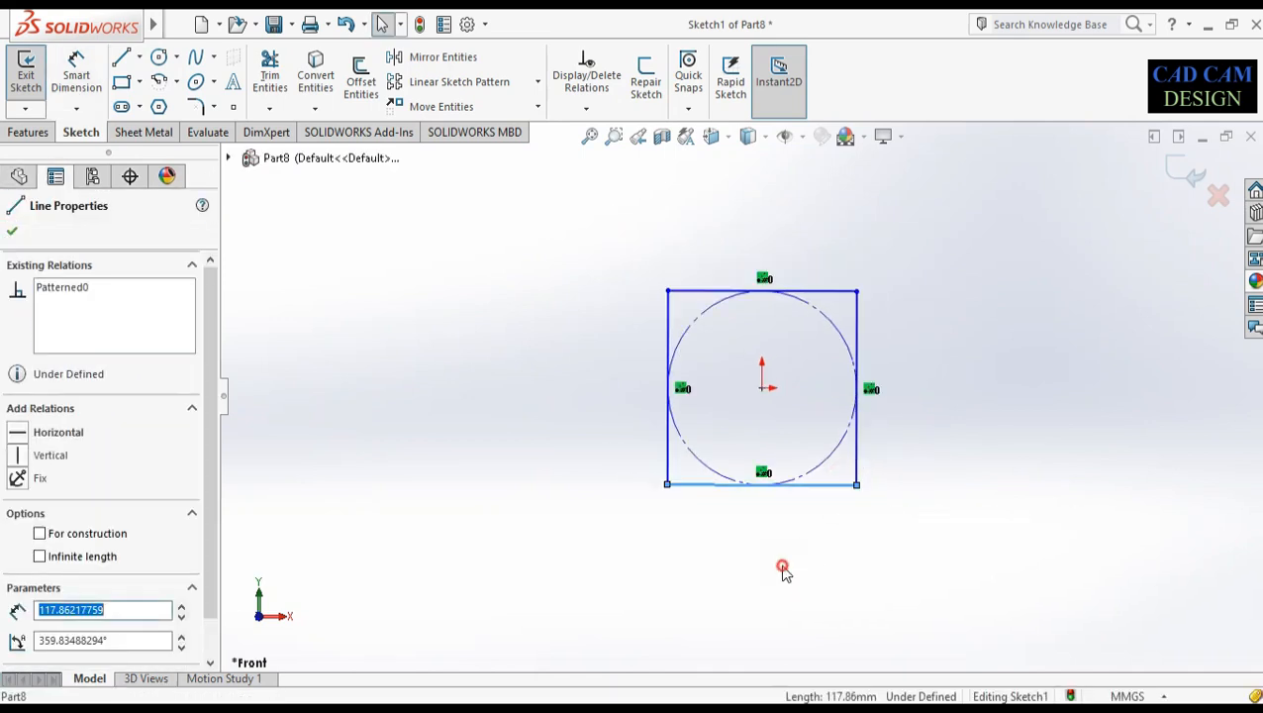
right_drag(759, 620, 761, 554)
click(812, 486)
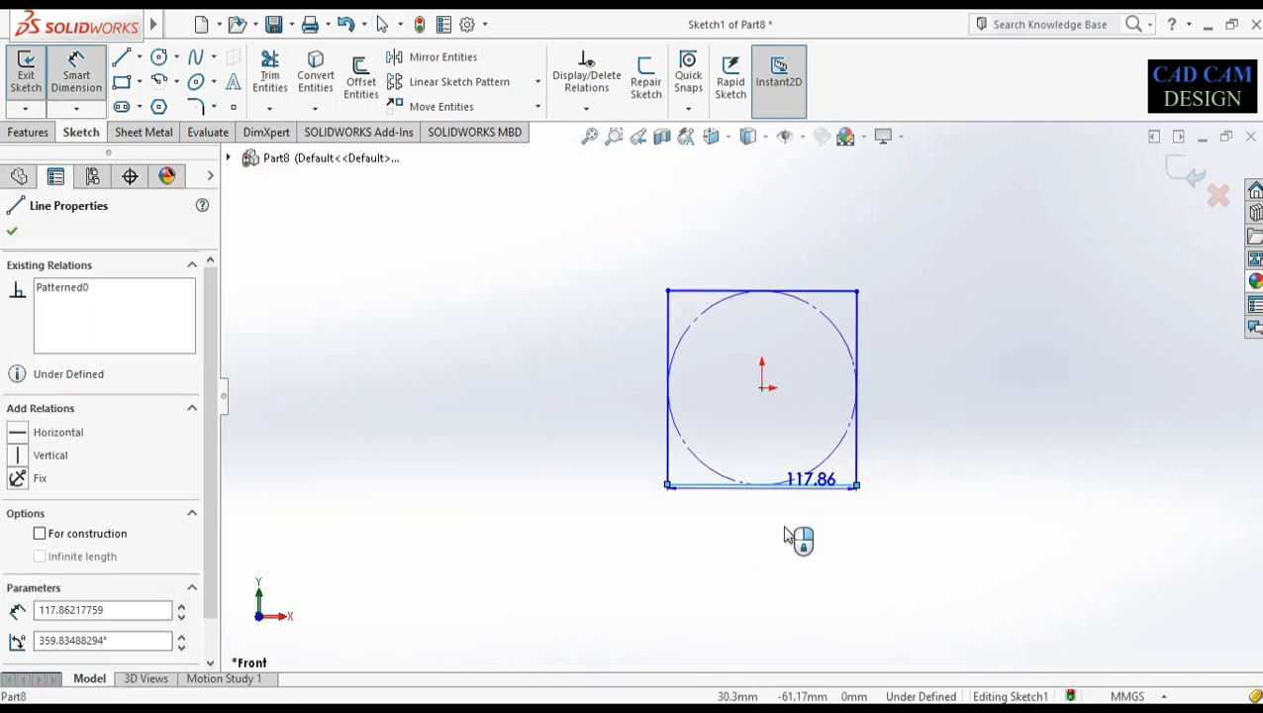
click(792, 543)
text(100)
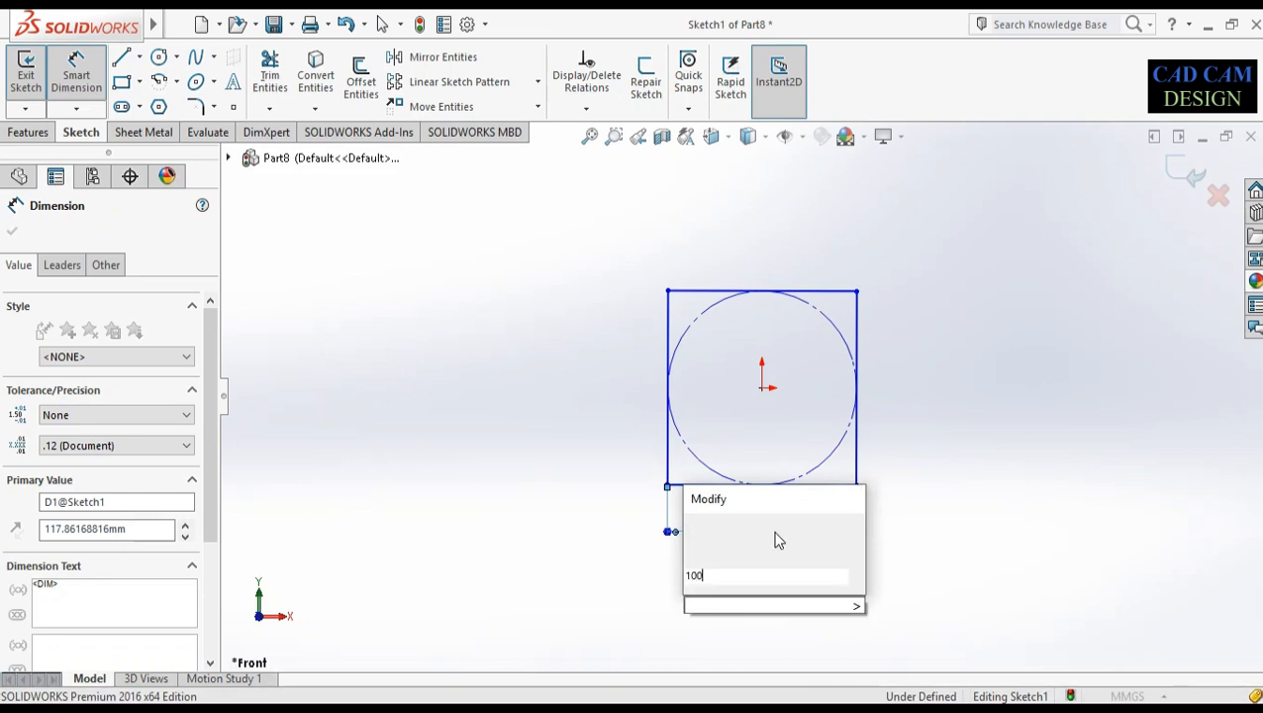
key(Return)
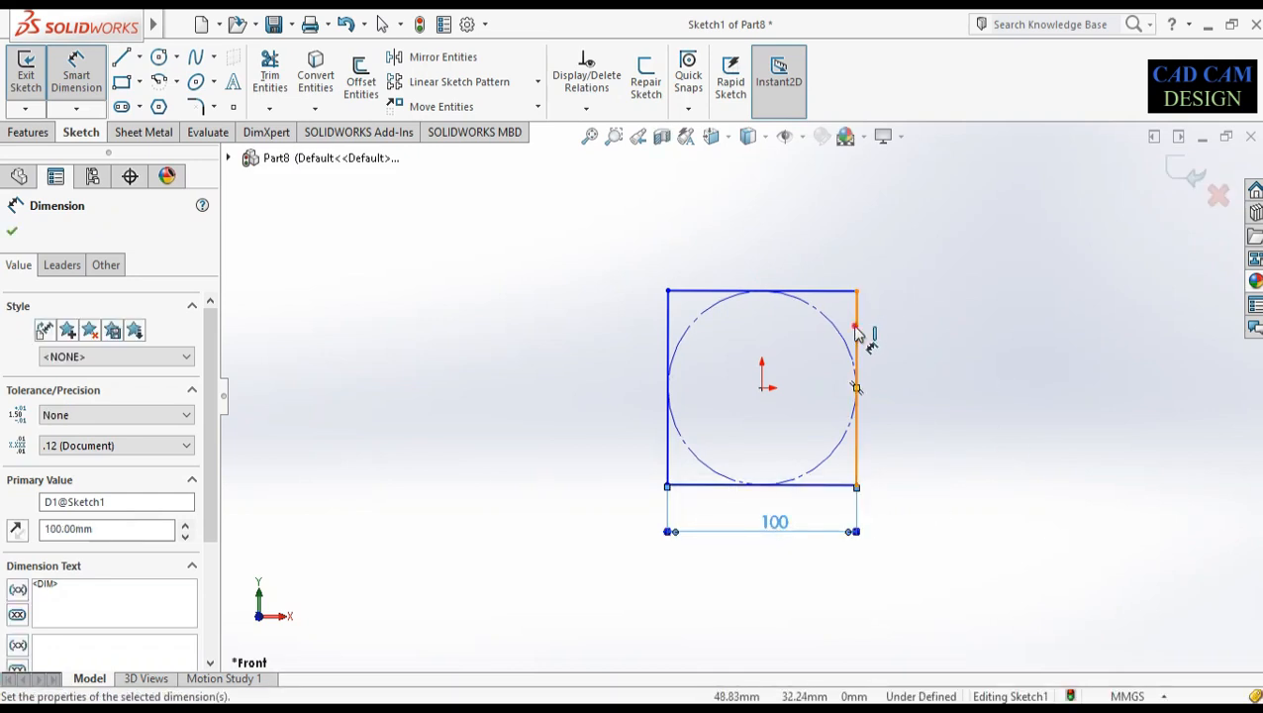
Try to dimension the square's right vertical side as well
click(857, 333)
click(917, 359)
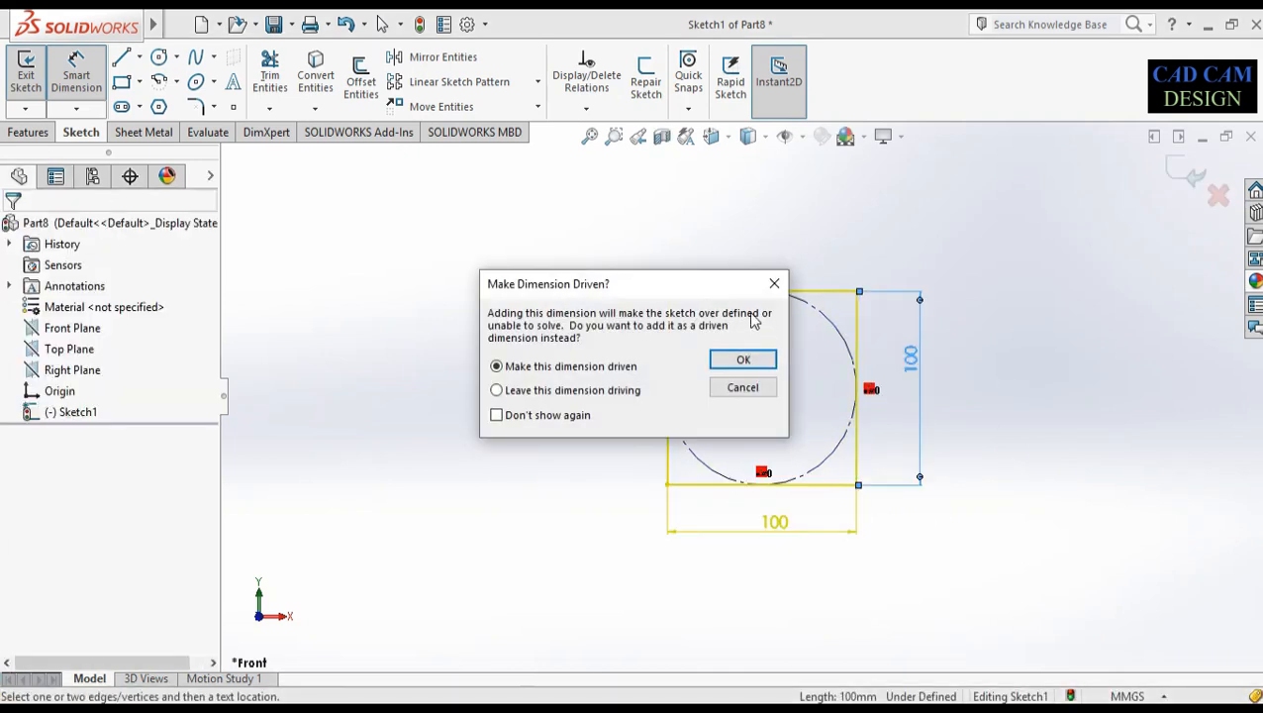
click(774, 283)
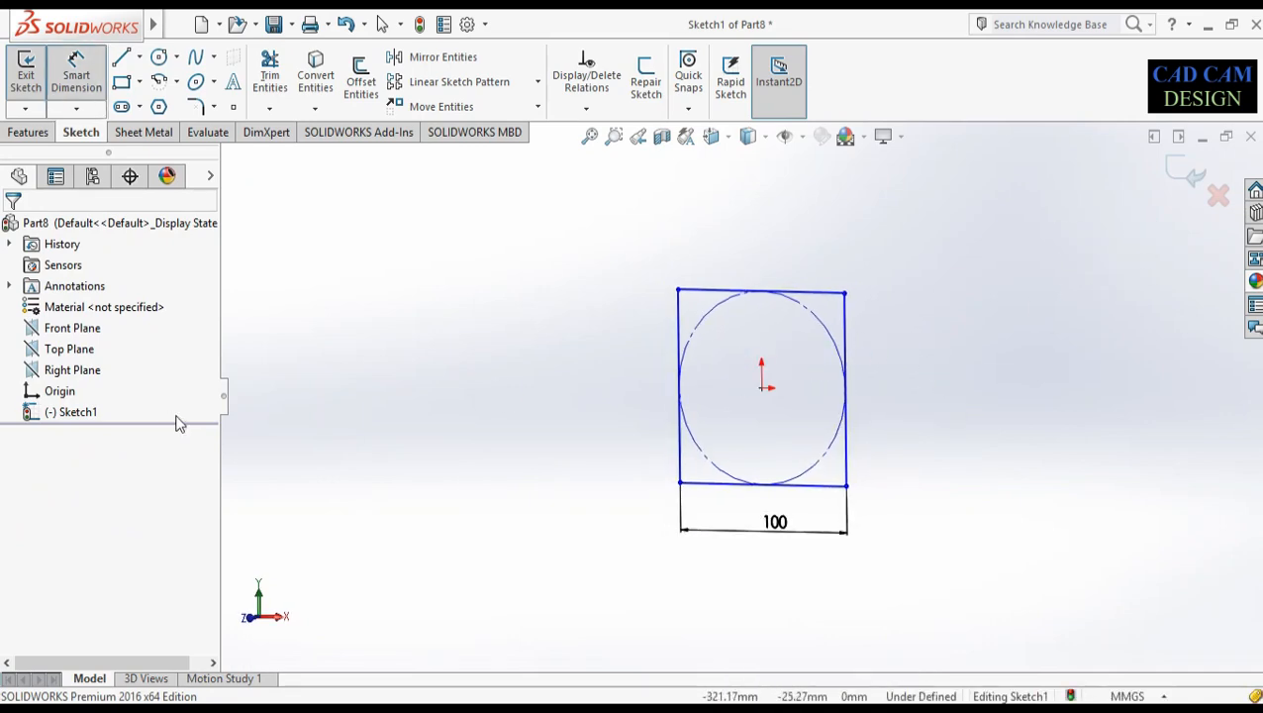
Draw a circle centred on the square's upper-left corner and set its diameter to 25 mm
key(space)
click(632, 405)
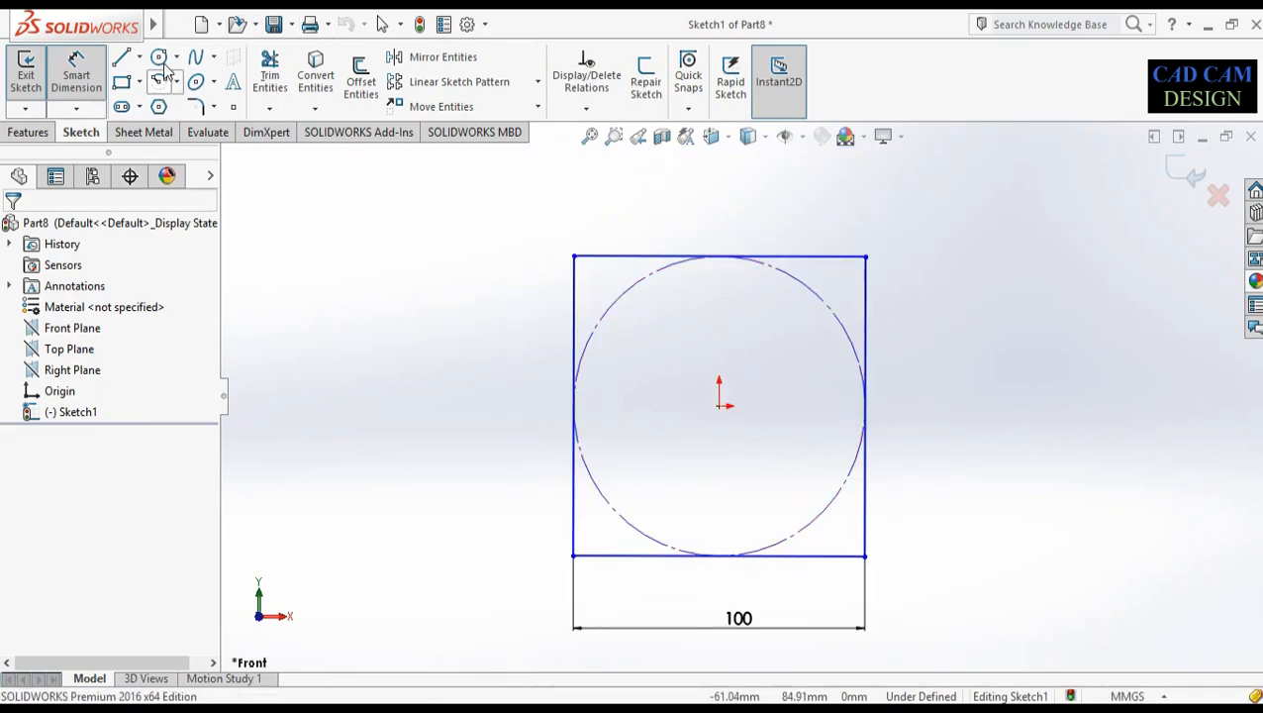
click(159, 58)
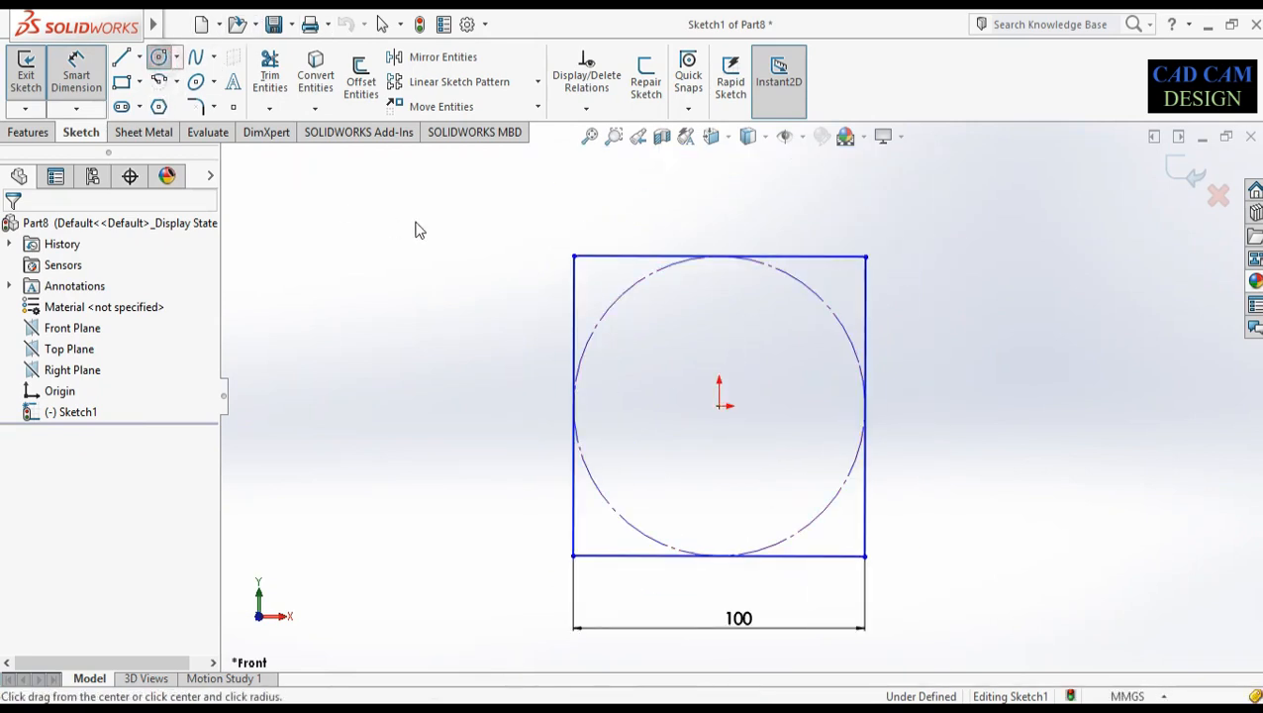
click(573, 256)
click(599, 280)
right_drag(552, 272, 551, 237)
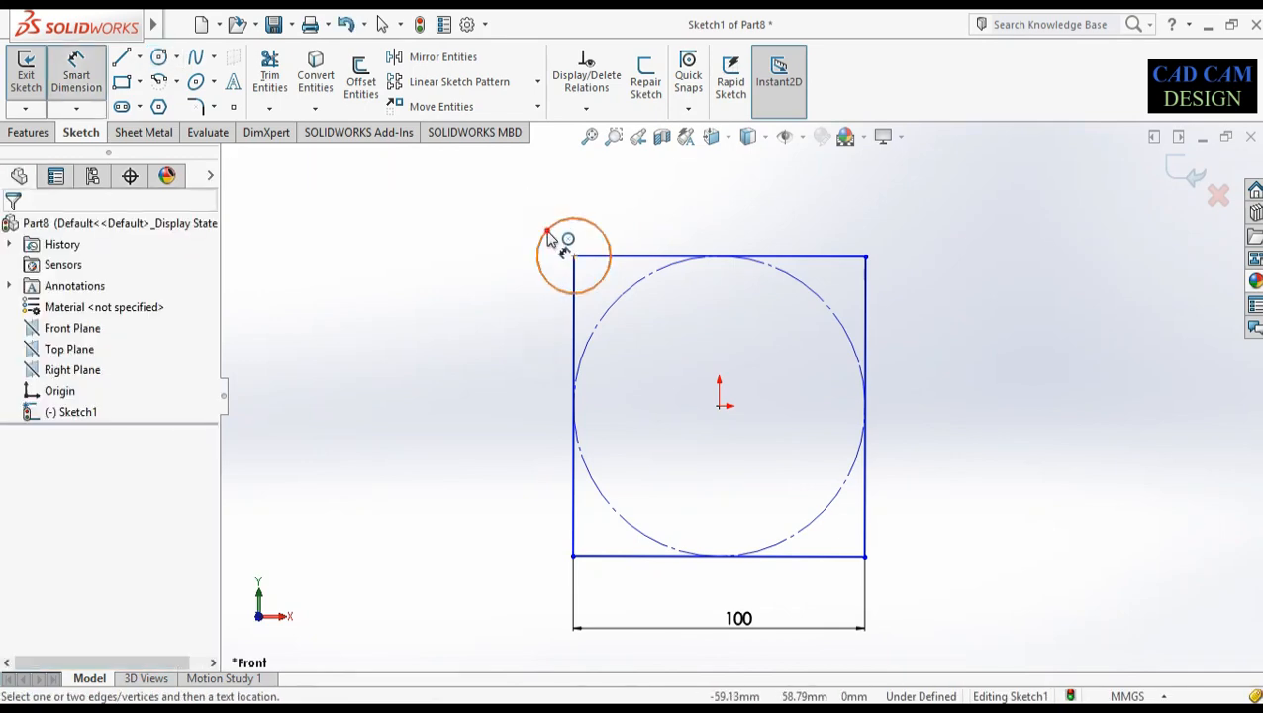
click(551, 237)
click(498, 244)
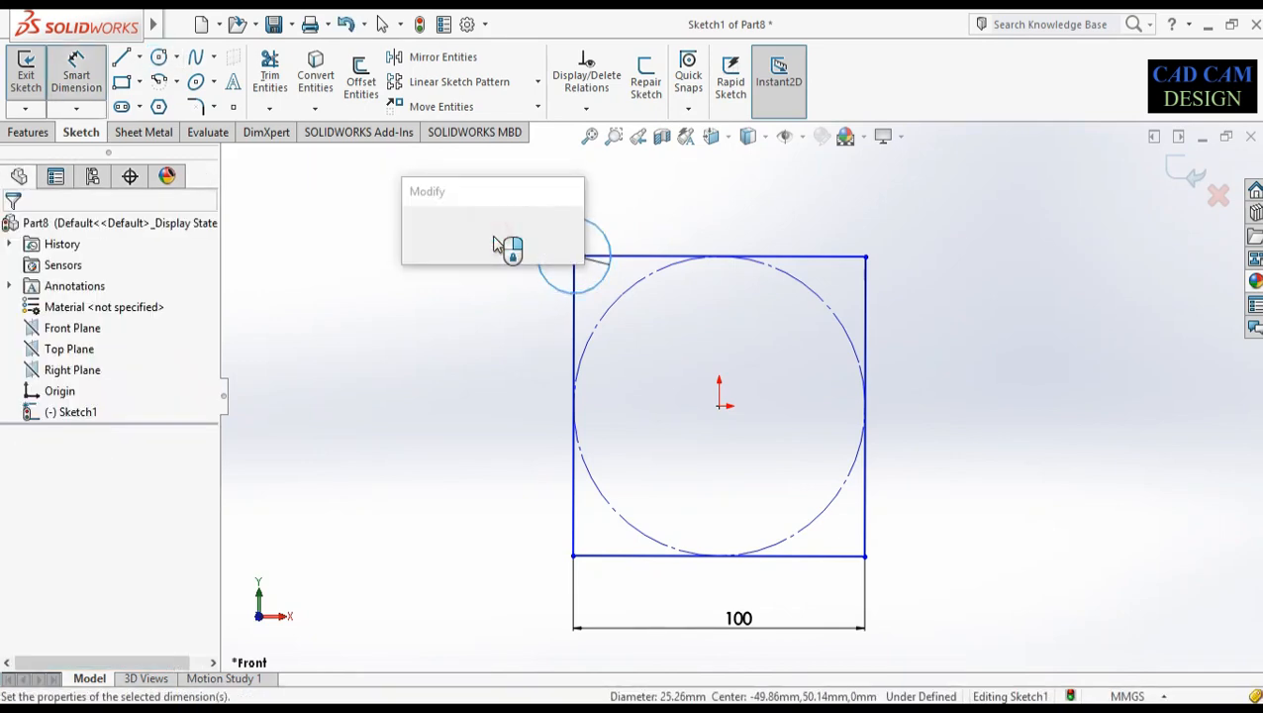
text(25)
key(Return)
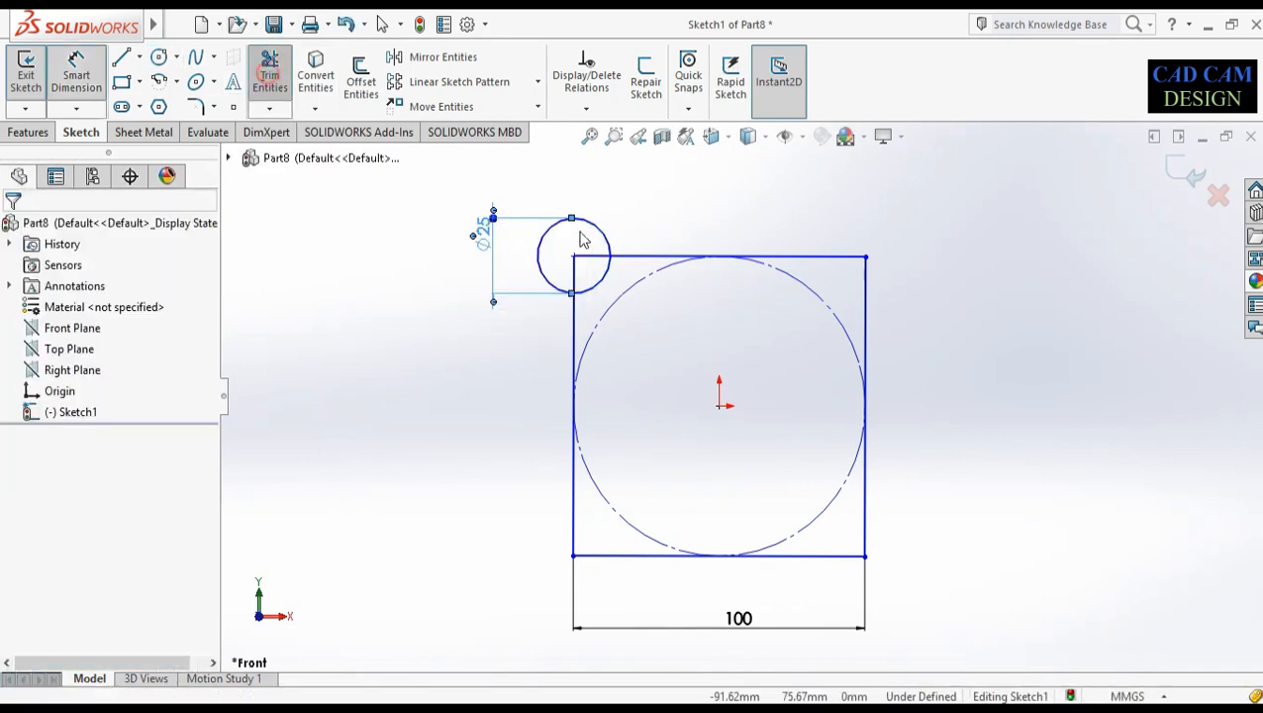
Trim away the square's corner lines inside the 25 mm circle and the circle's arc inside the square
scroll(584, 243, down, 4)
mouse_move(579, 340)
mouse_down()
mouse_move(552, 312)
mouse_move(552, 264)
mouse_up()
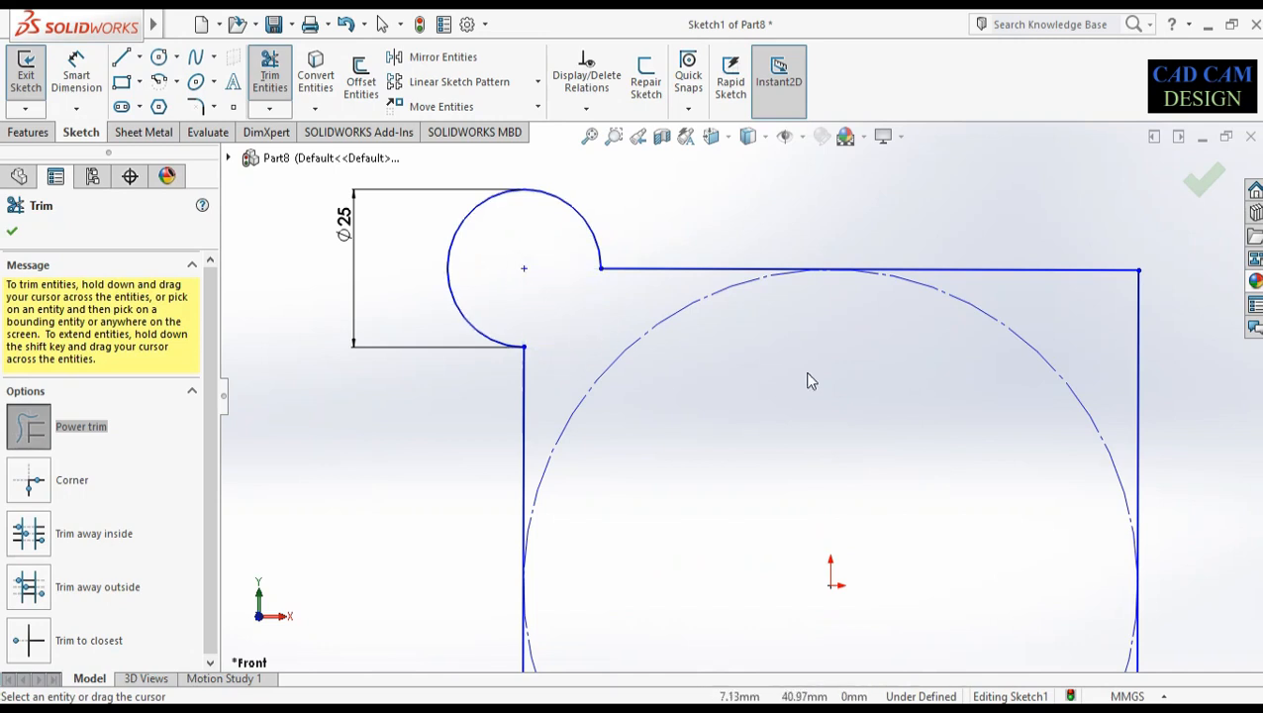
scroll(804, 368, up, 3)
key(Escape)
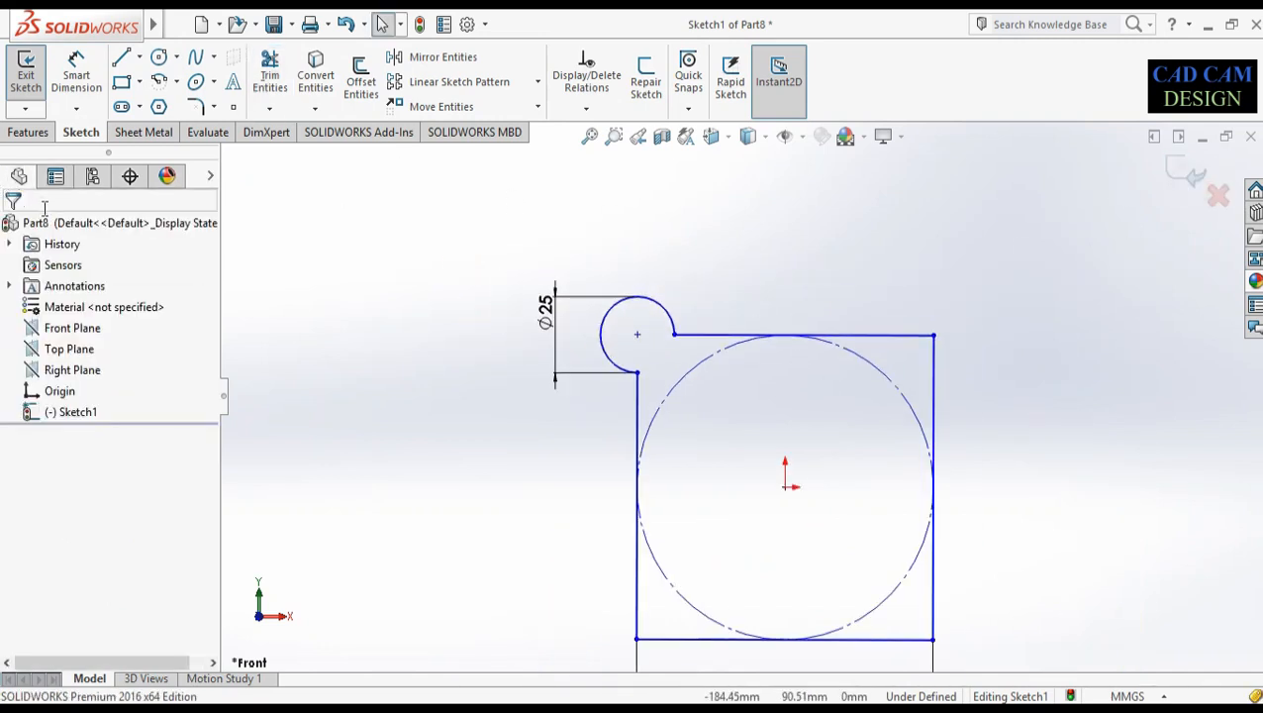
Create a circular sketch pattern of the corner arc about the origin with 4 equally spaced instances over 360 degrees
click(536, 83)
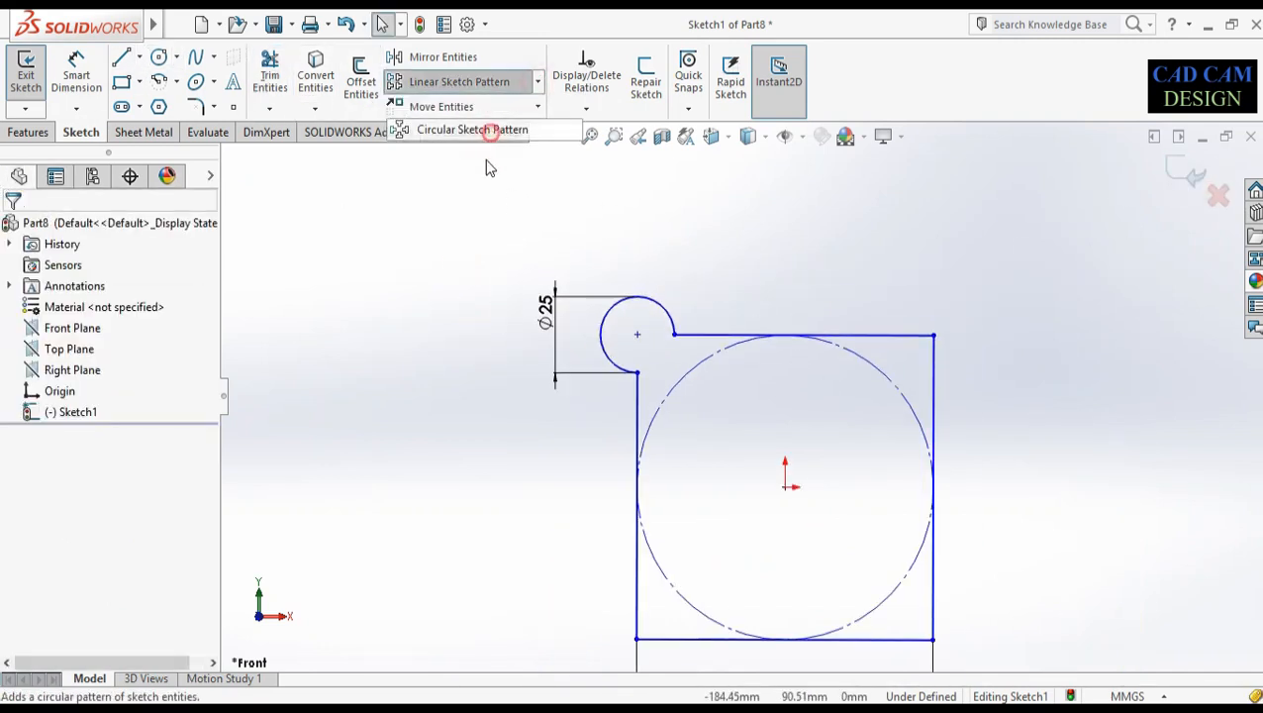
click(475, 129)
click(637, 305)
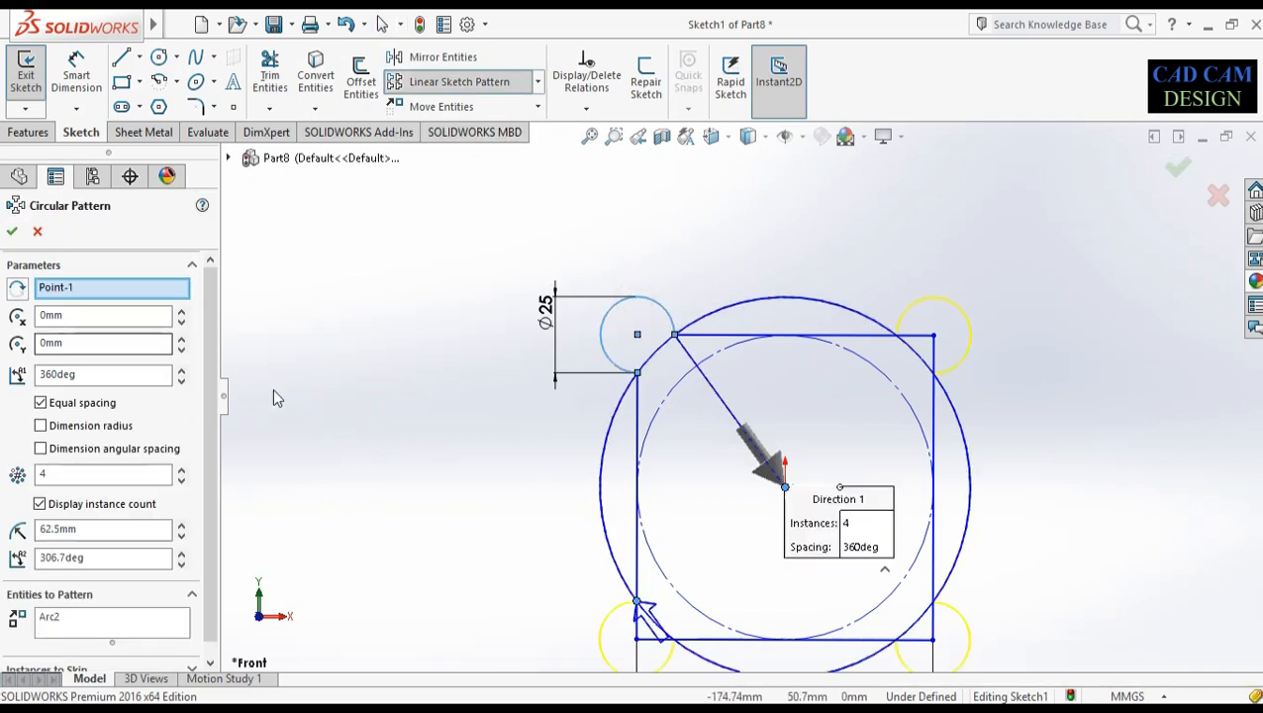
scroll(713, 426, up, 2)
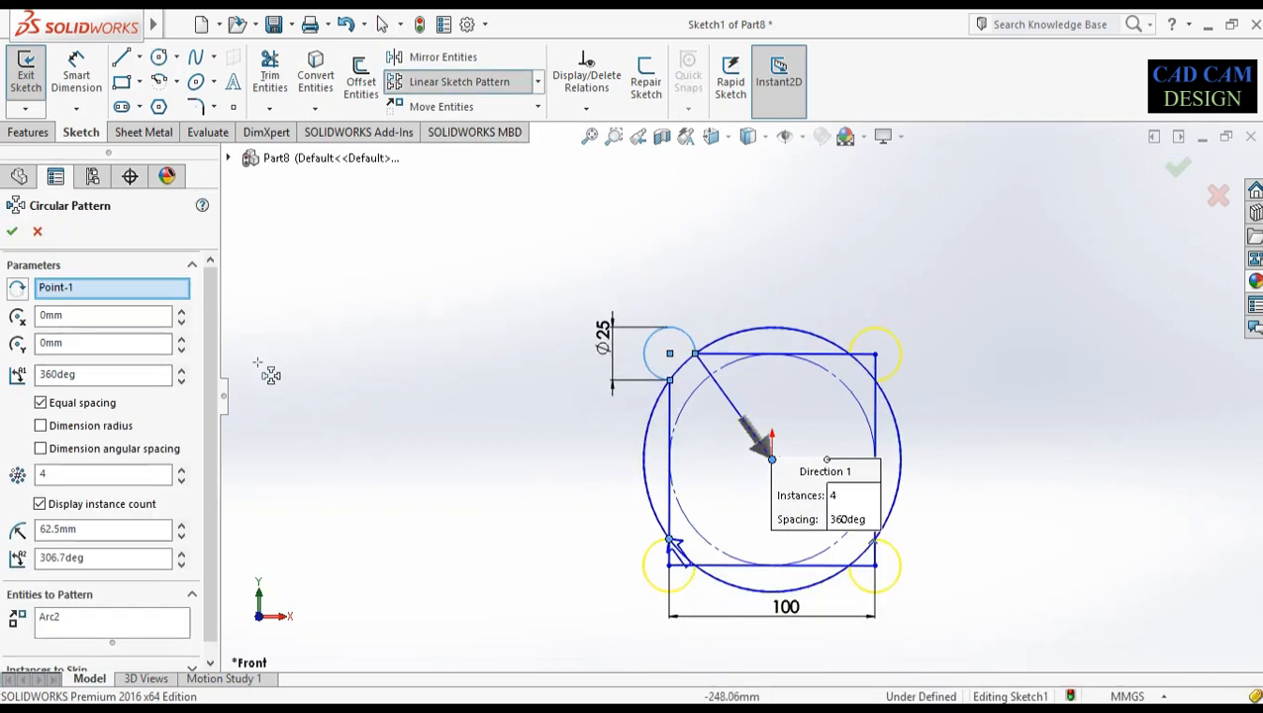
scroll(212, 386, down, 1)
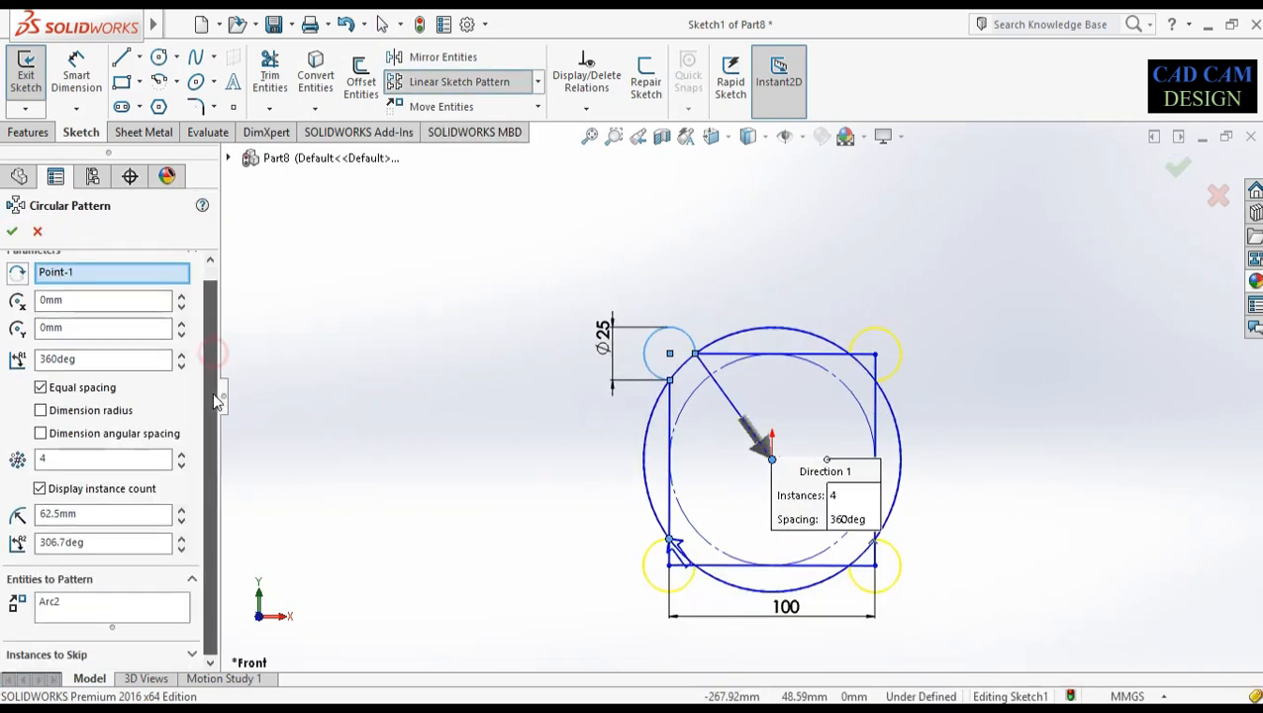
click(13, 230)
Trim the square's corner lines inside the three patterned arcs and exit the profile sketch
click(269, 74)
scroll(866, 365, up, 2)
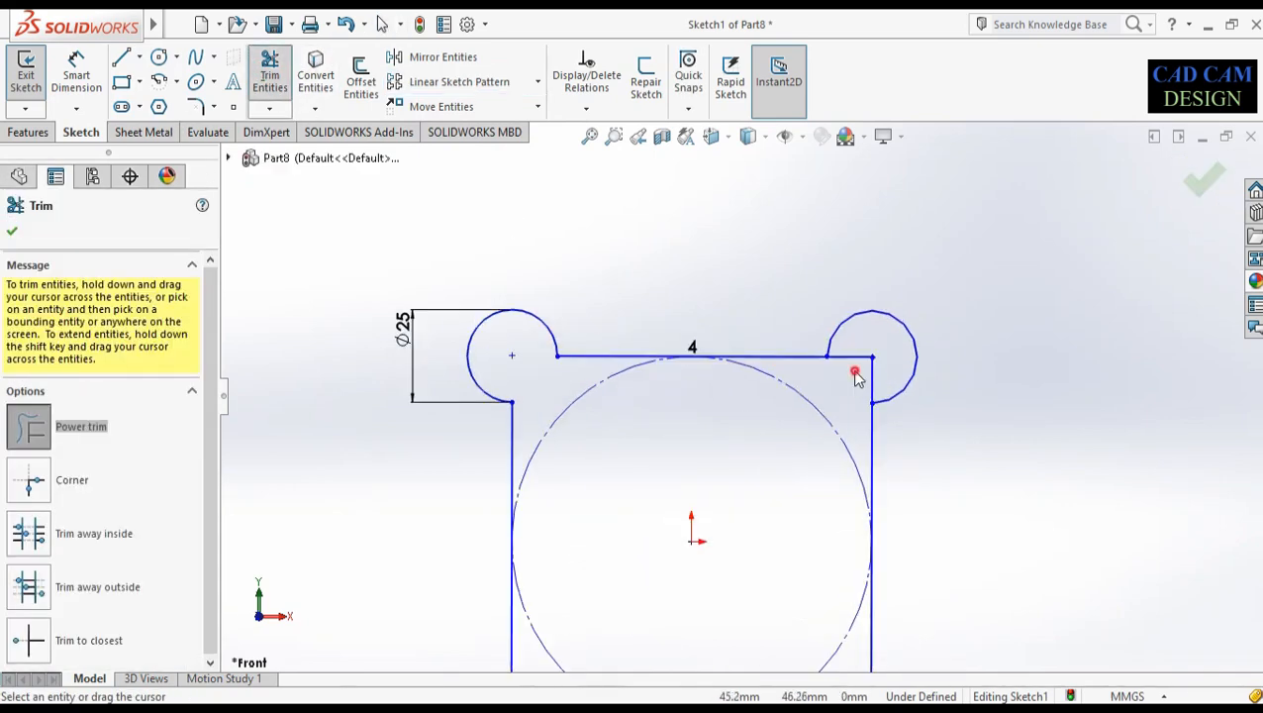
scroll(857, 427, up, 3)
scroll(789, 505, down, 3)
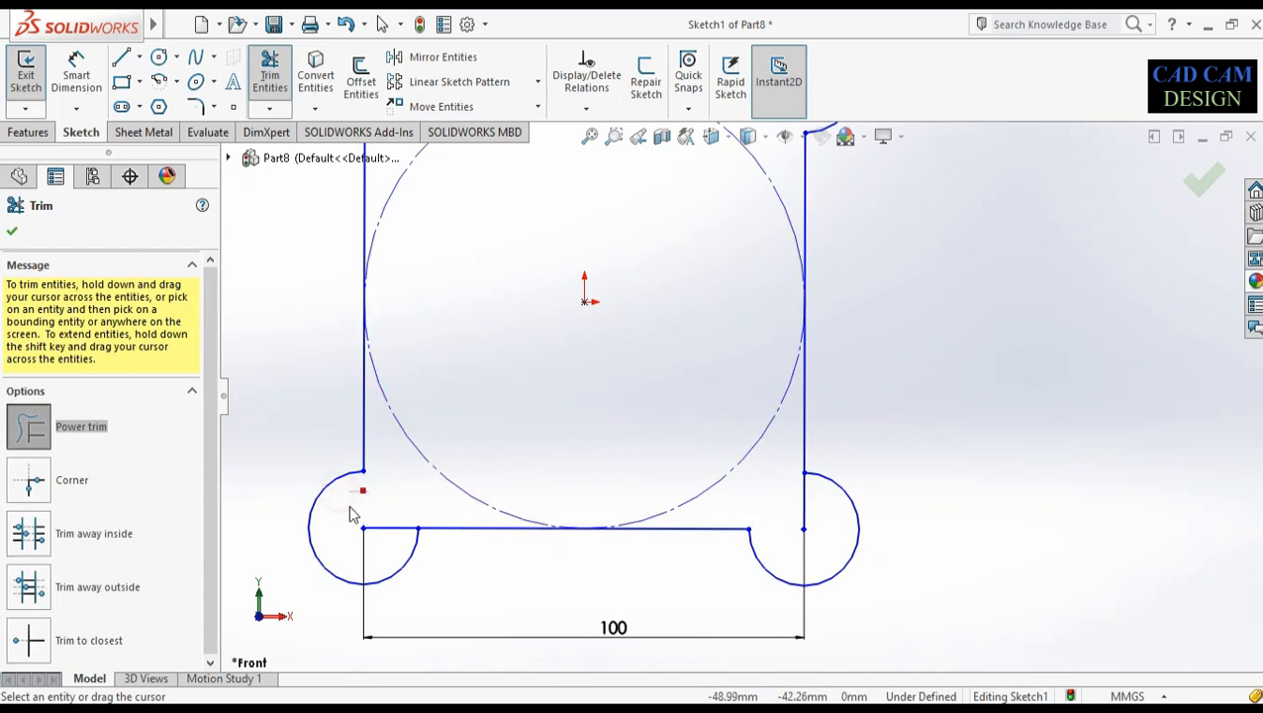
drag(388, 535, 728, 527)
drag(781, 496, 797, 518)
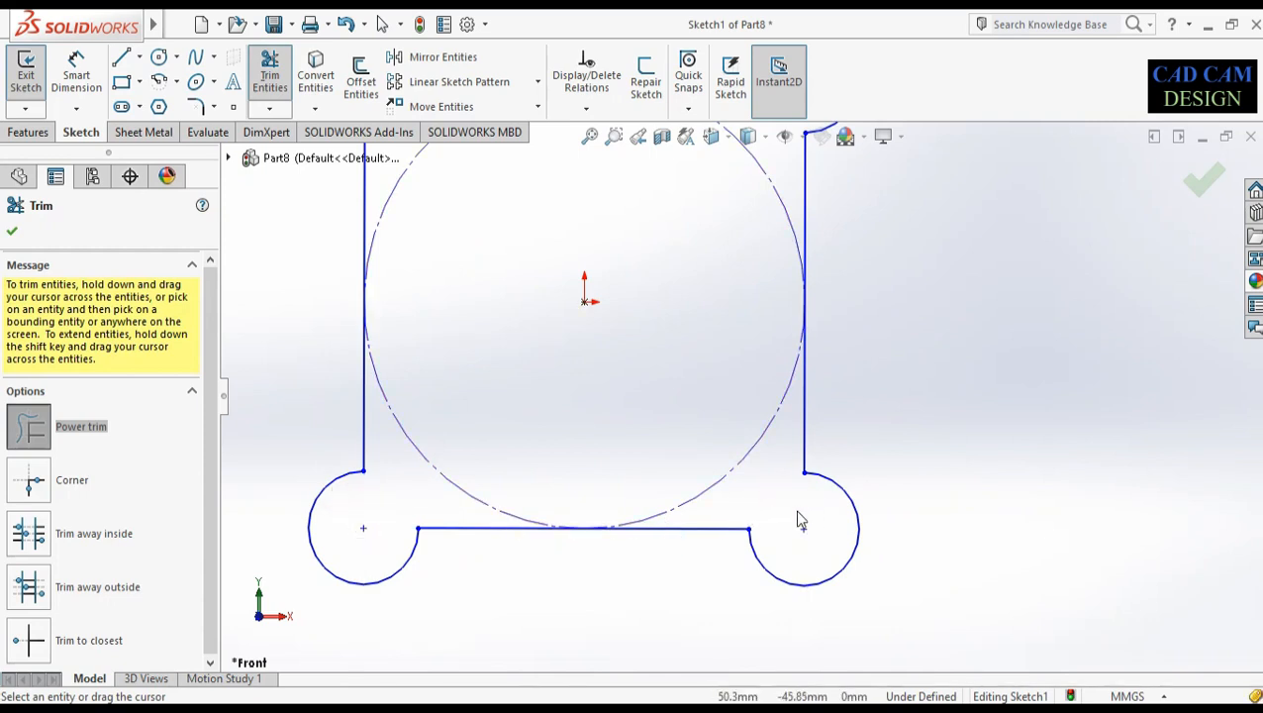
key(ctrl+shift+z)
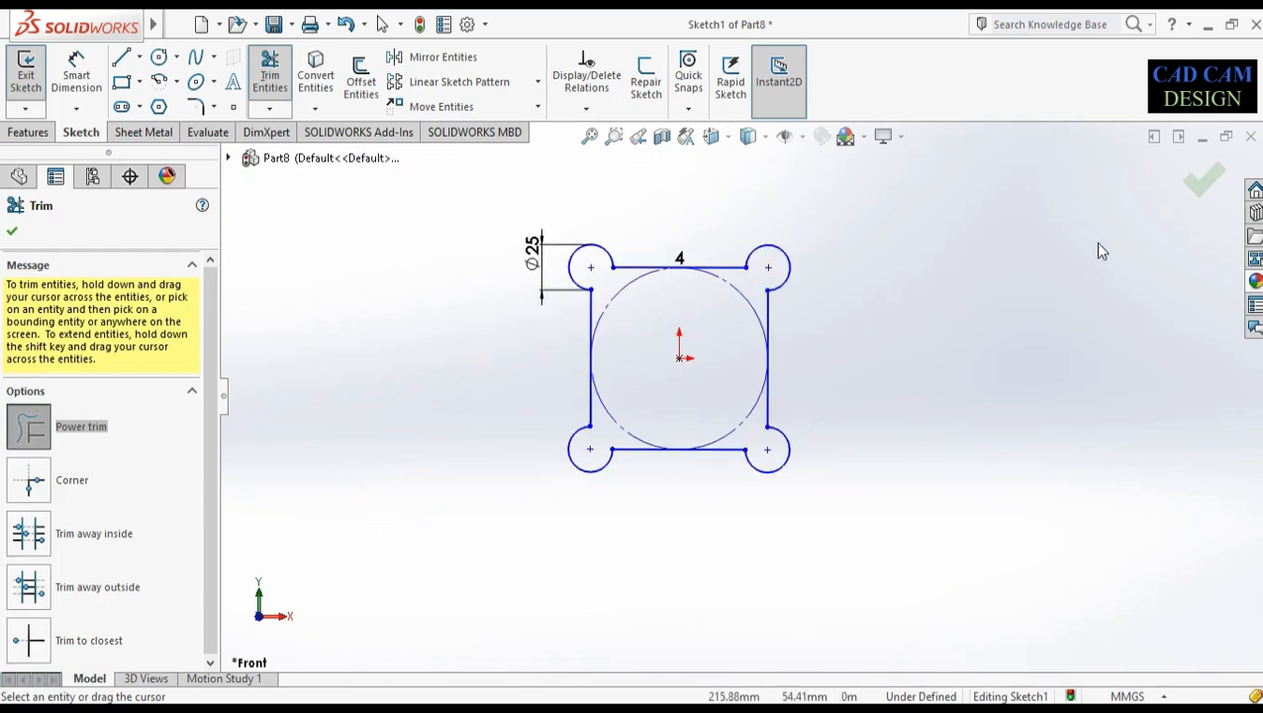
click(1191, 193)
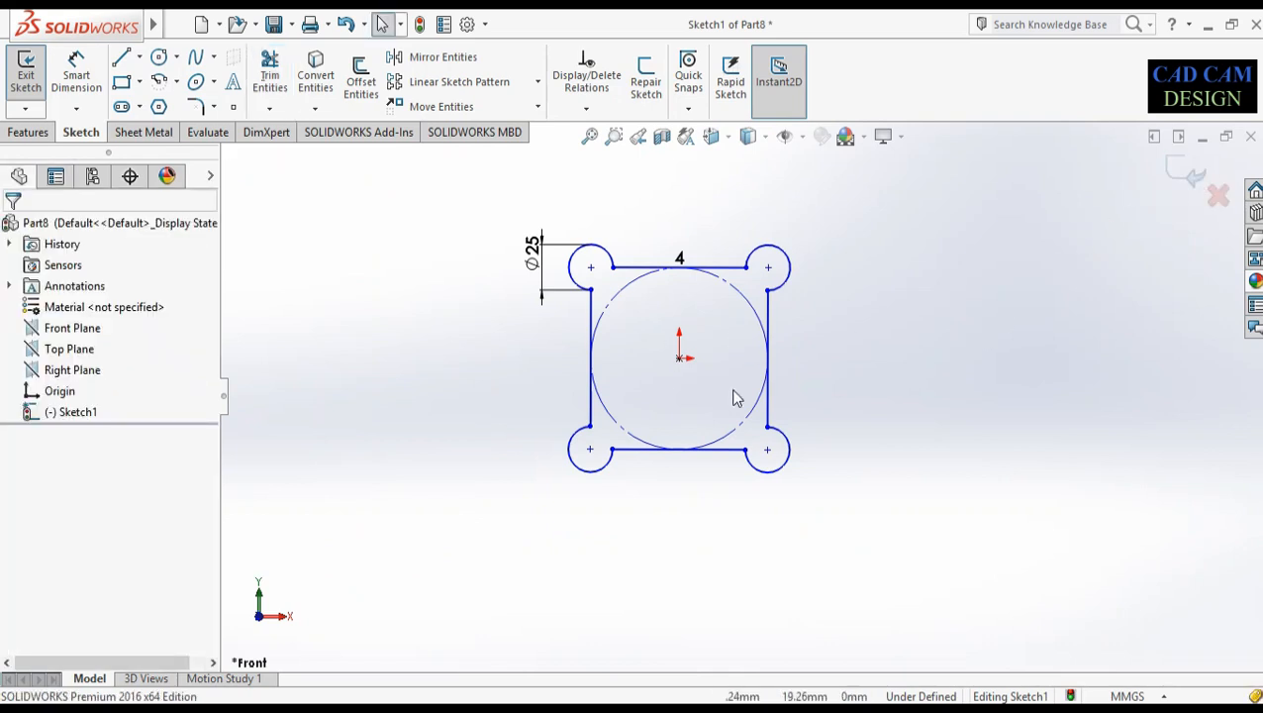
click(1195, 172)
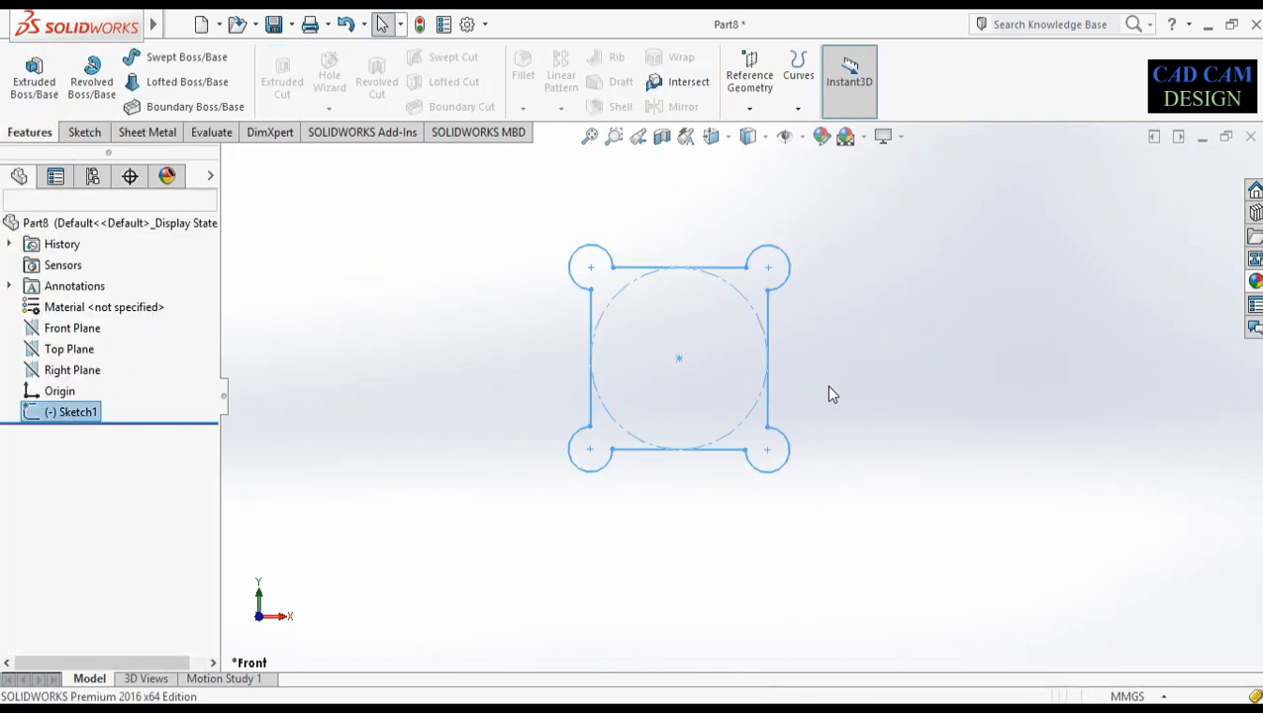
Start a new sketch on the Right Plane and view it face-on
middle_drag(773, 370, 619, 369)
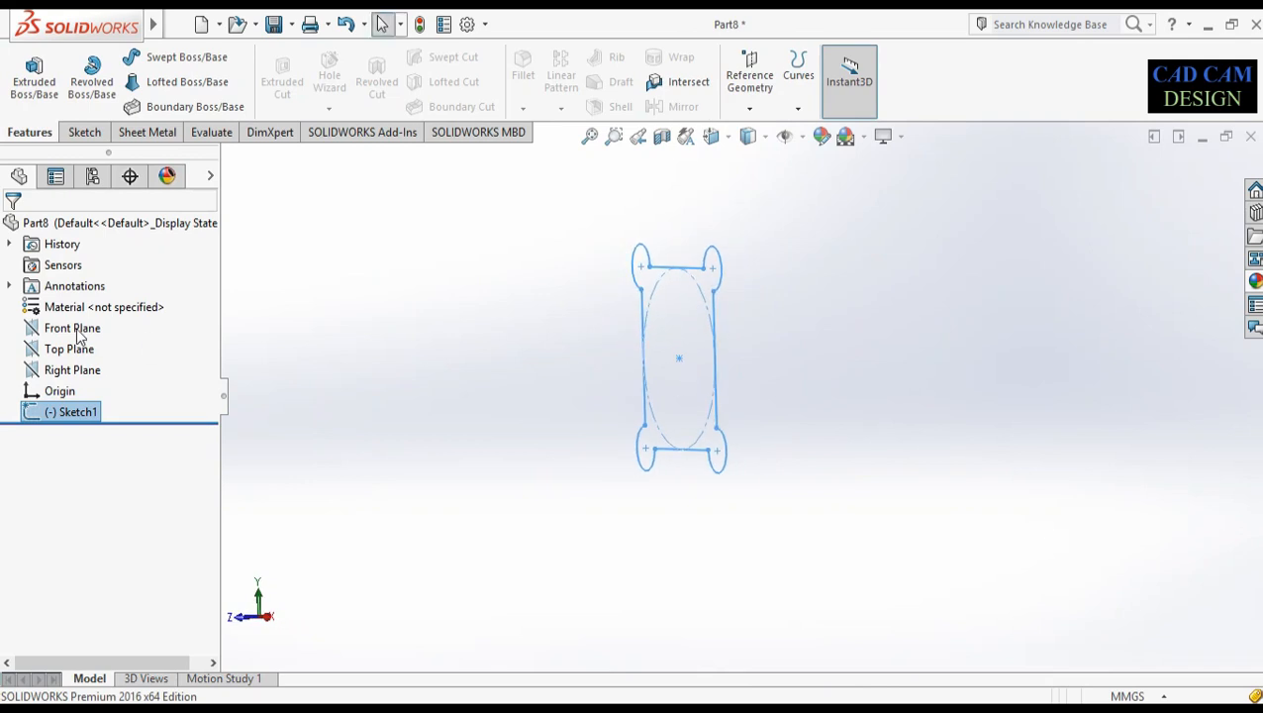
right_click(66, 335)
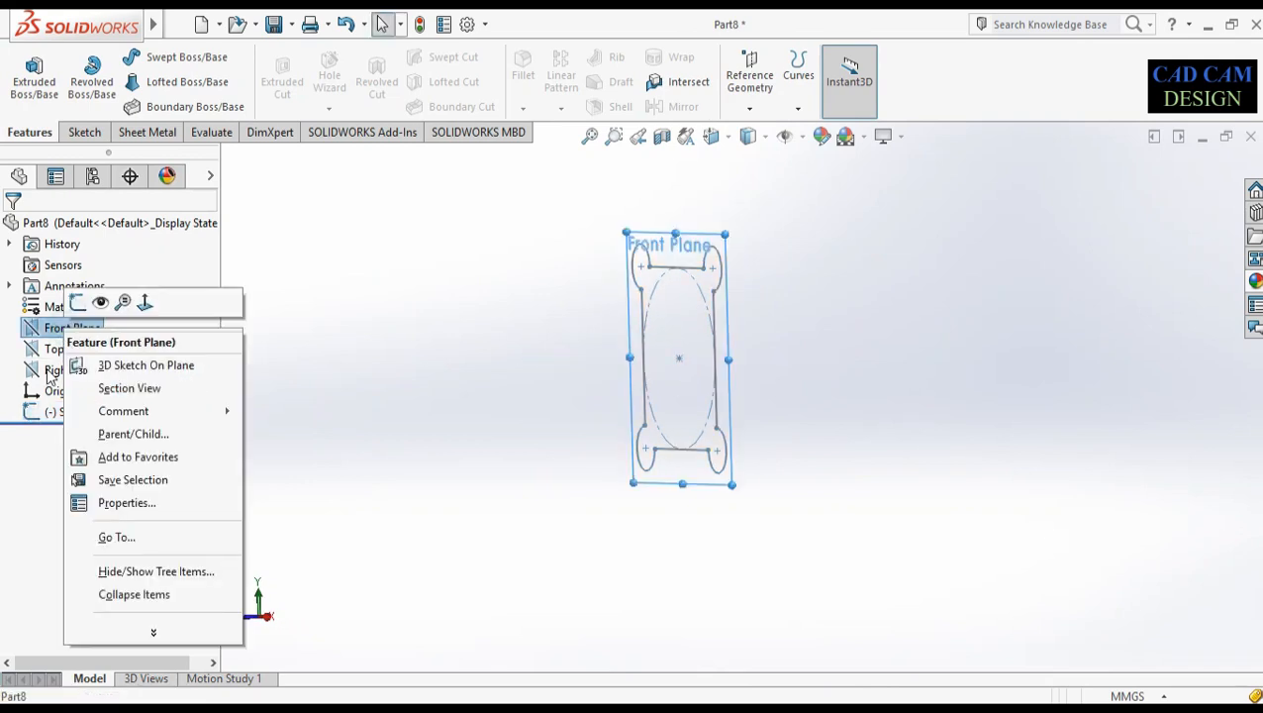
right_click(52, 370)
click(59, 341)
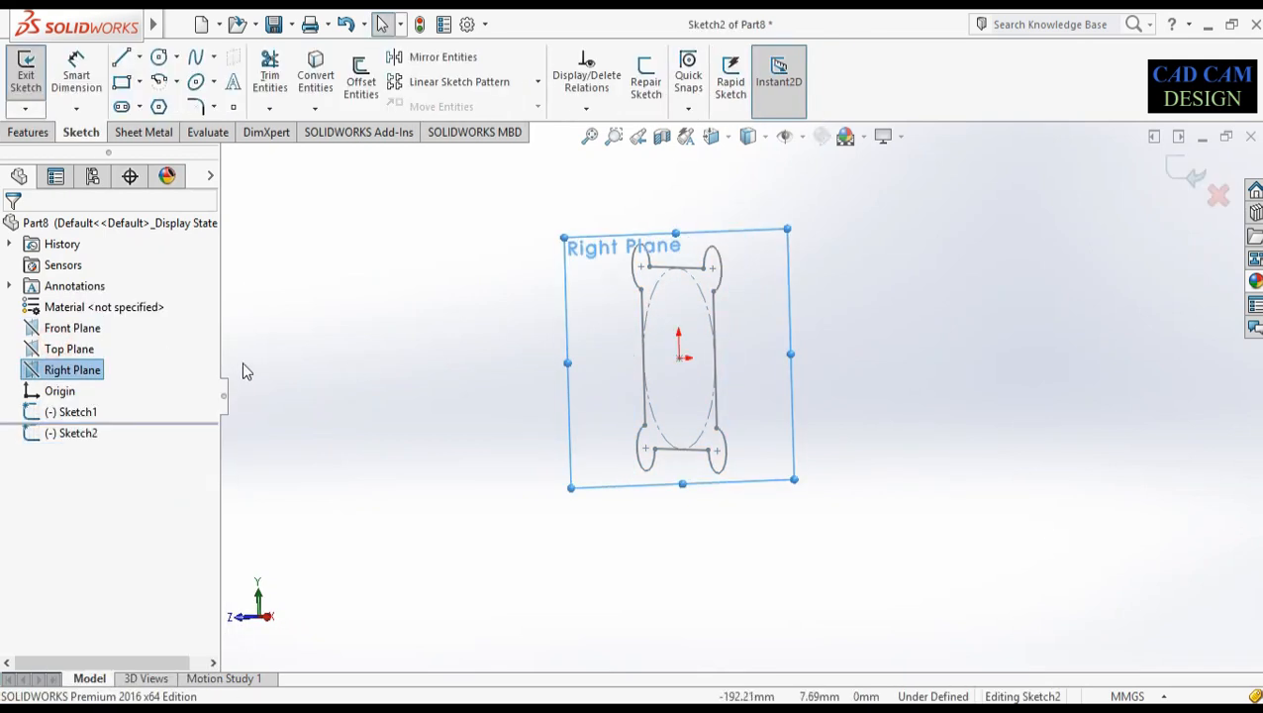
right_click(69, 438)
click(100, 403)
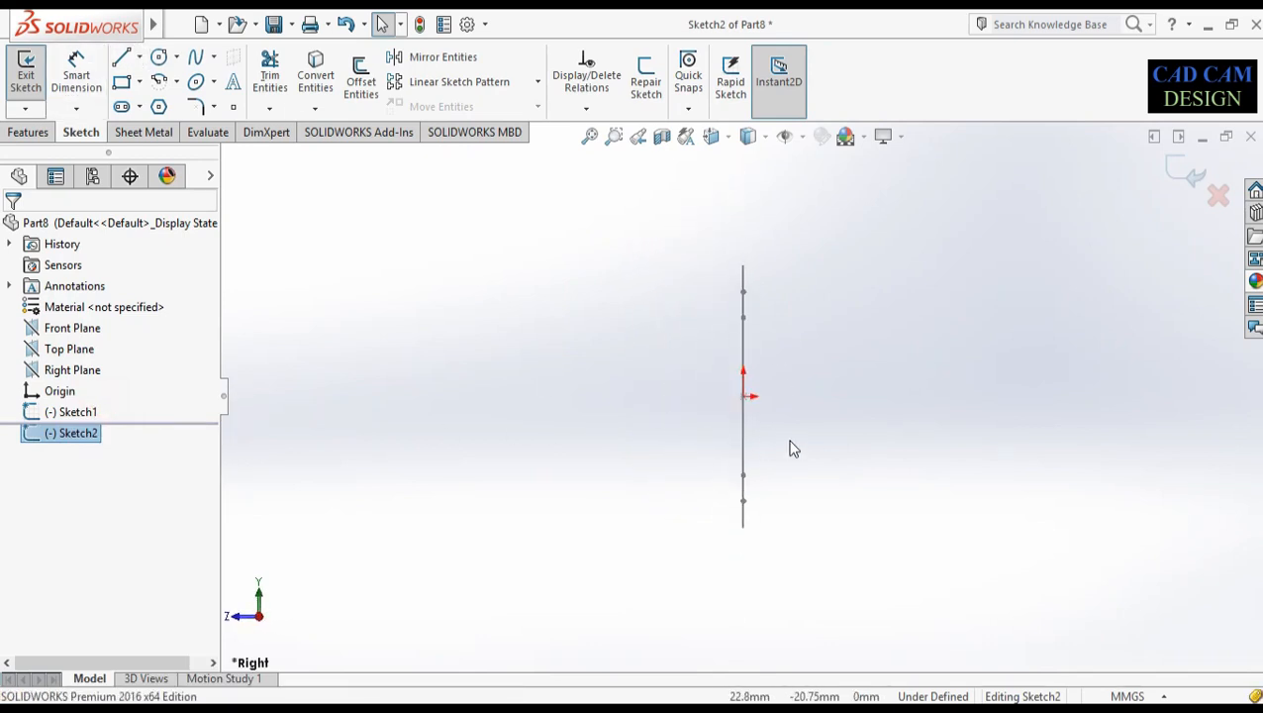
Sketch a horizontal line about 237 mm long from the origin, continued by a downward tangent arc of about 254 mm radius
click(121, 56)
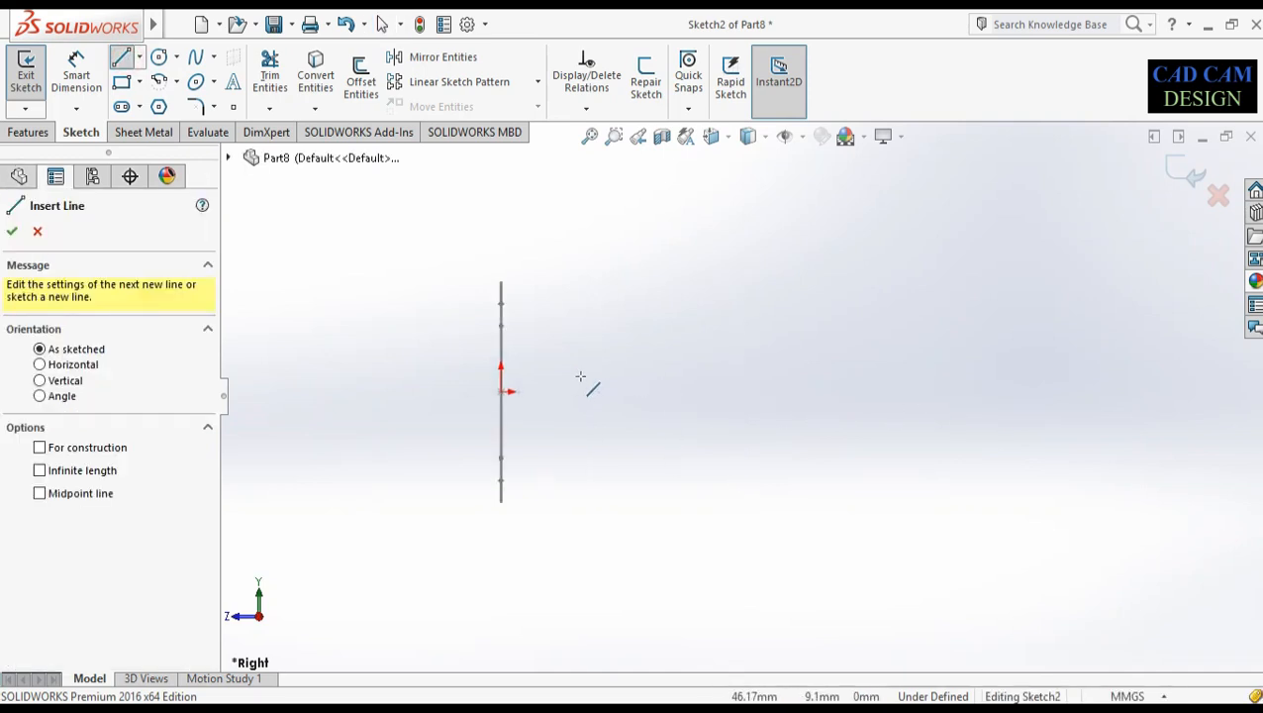
click(504, 391)
click(908, 391)
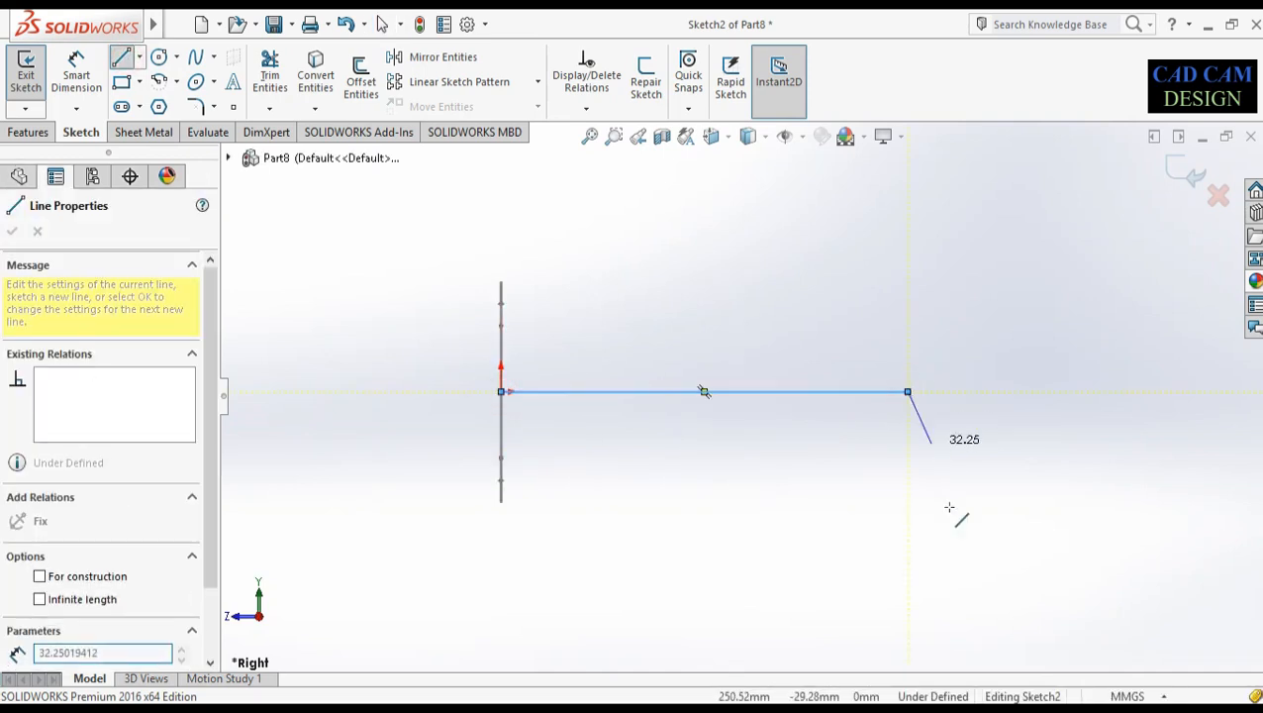
key(a)
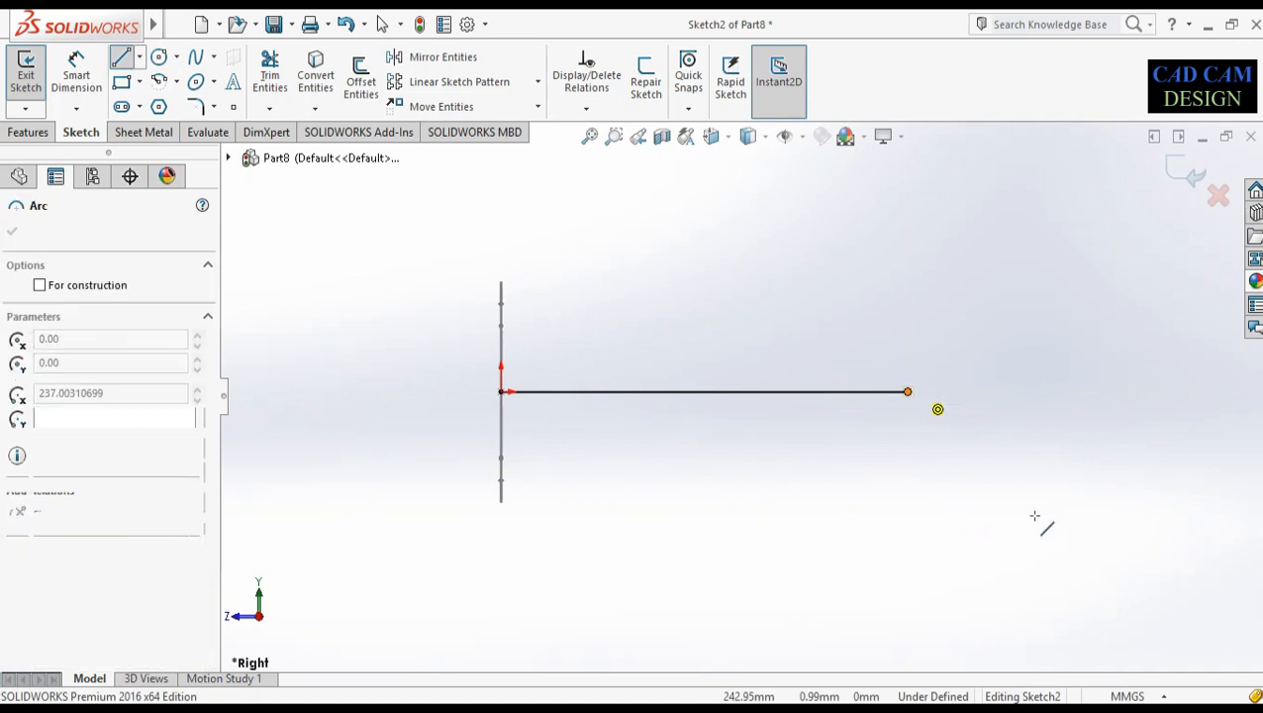
click(1128, 522)
scroll(850, 488, up, 3)
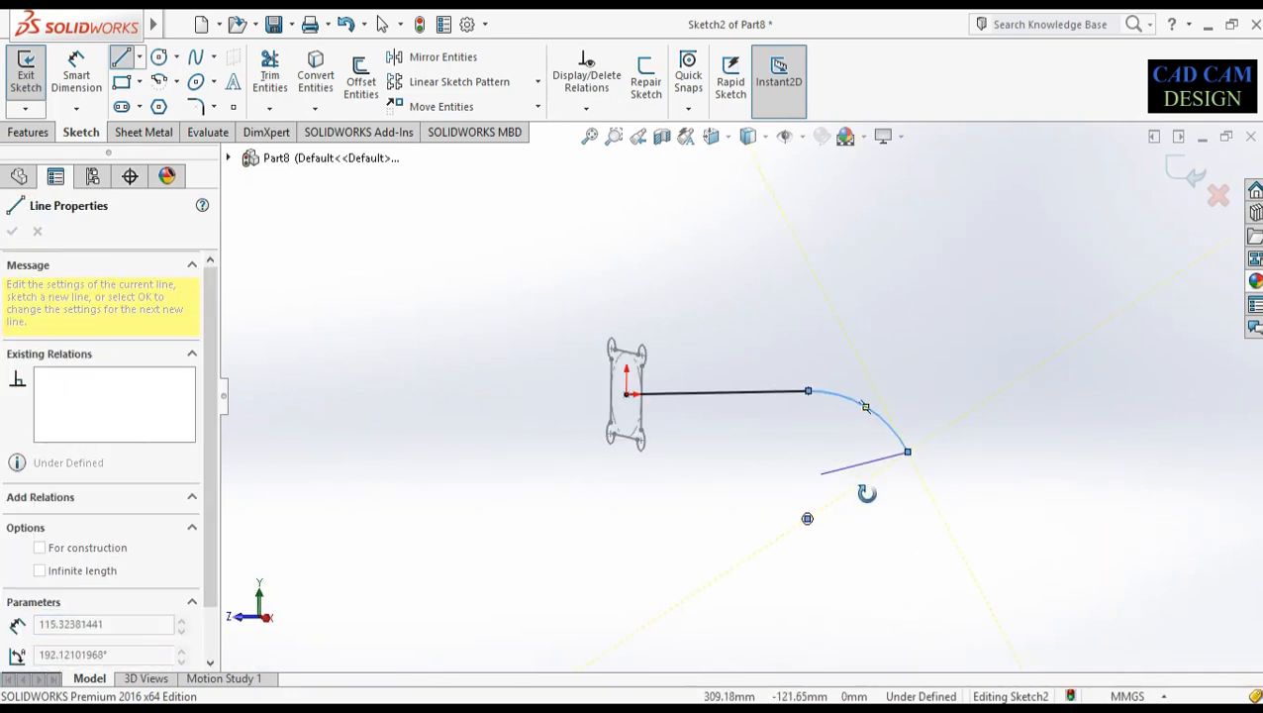
right_click(876, 454)
click(917, 473)
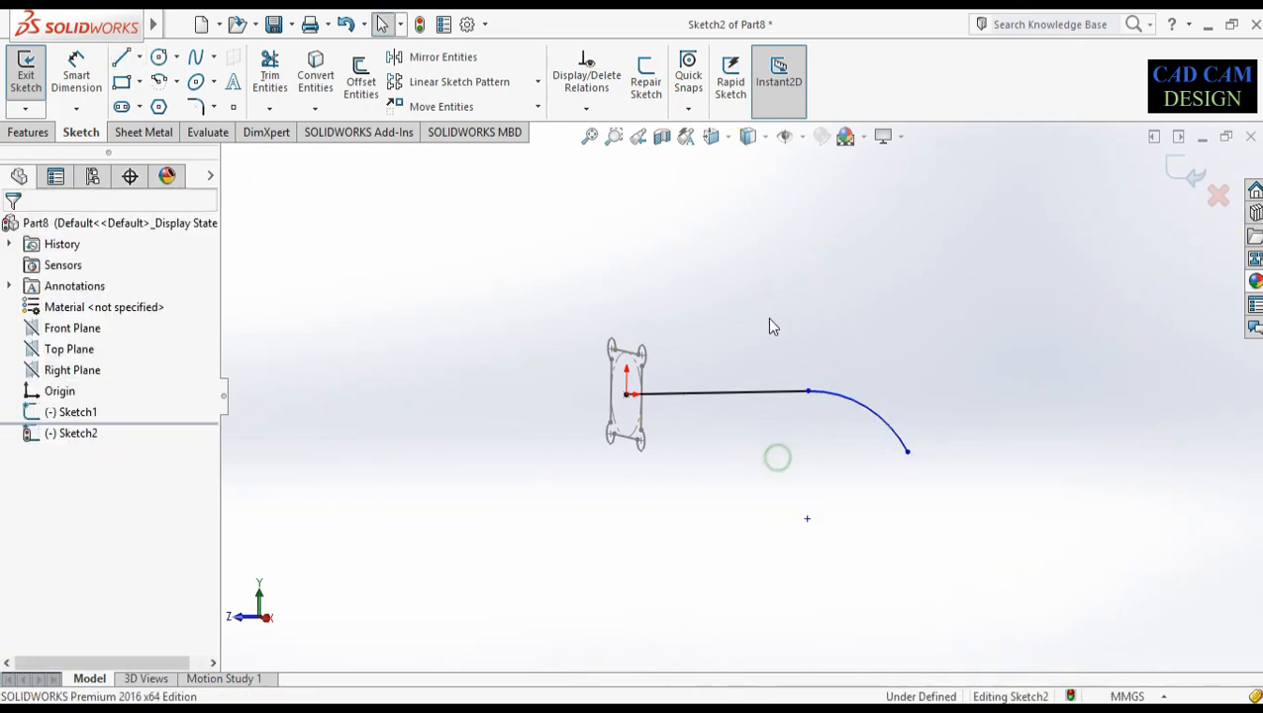
Dimension the path's line to 400 mm and its arc radius to 250 mm, and exit the sketch
key(d)
click(781, 394)
click(762, 354)
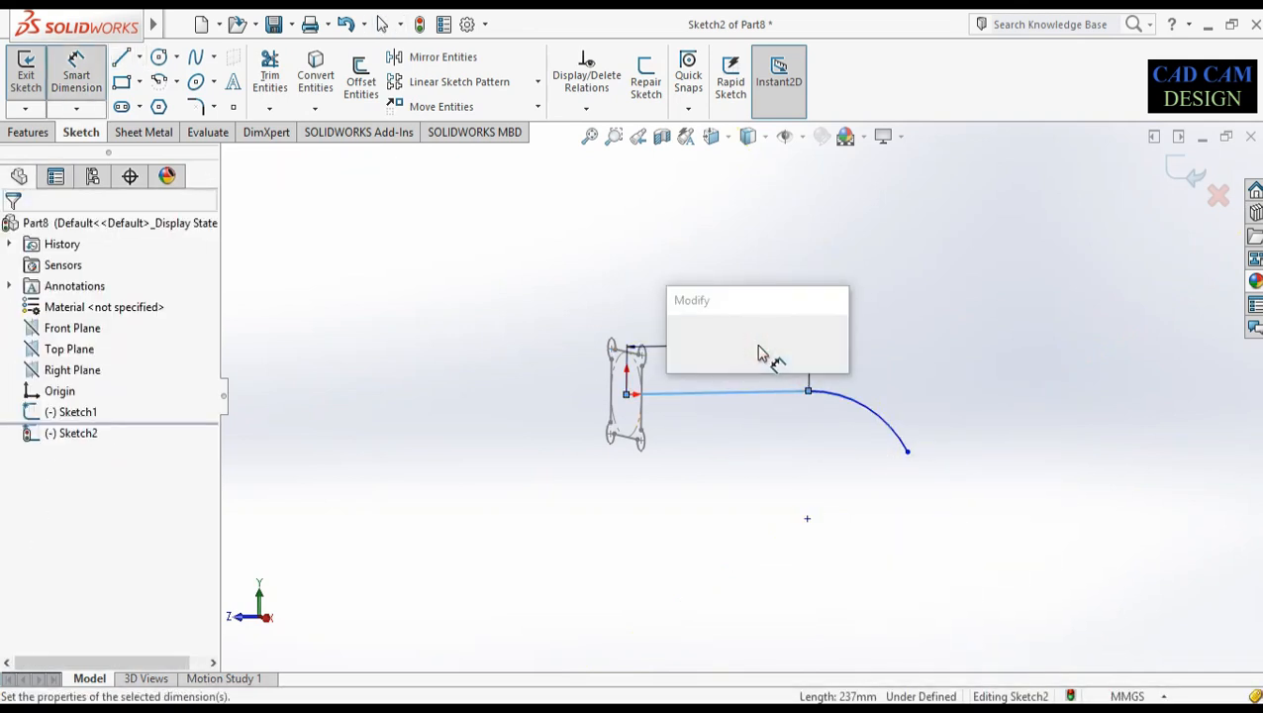
text(400)
key(Return)
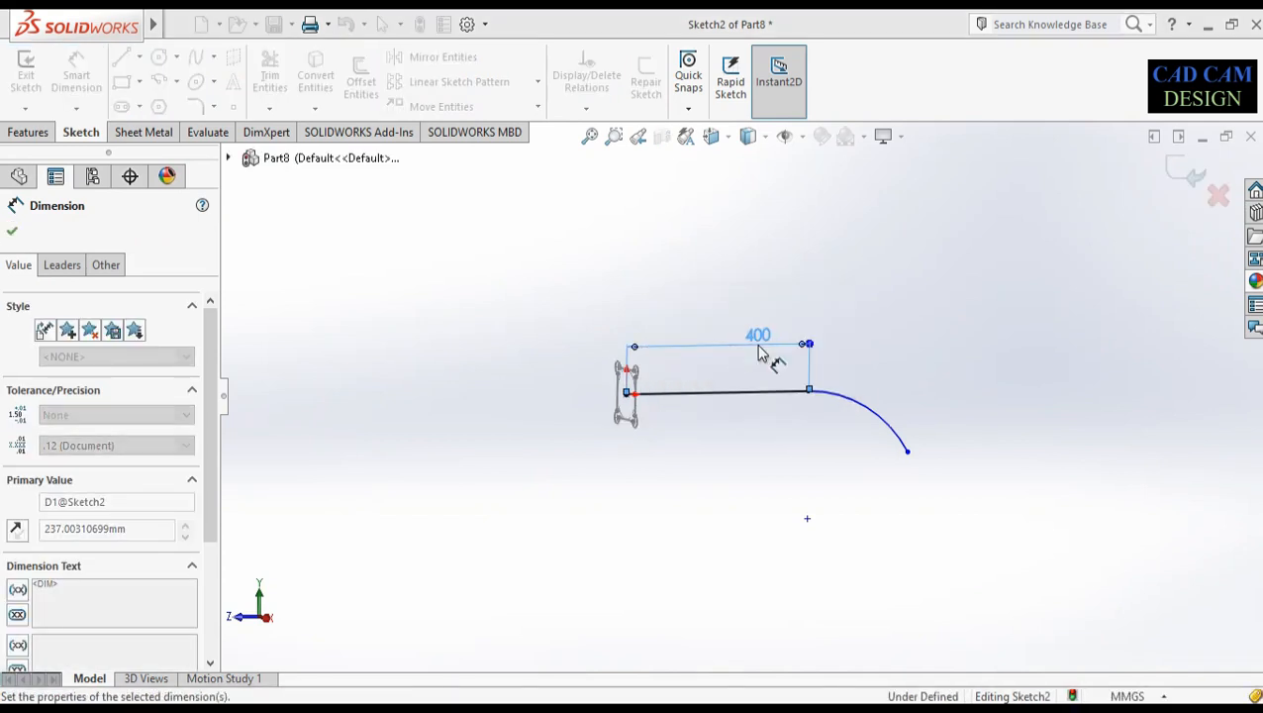
click(857, 401)
click(864, 370)
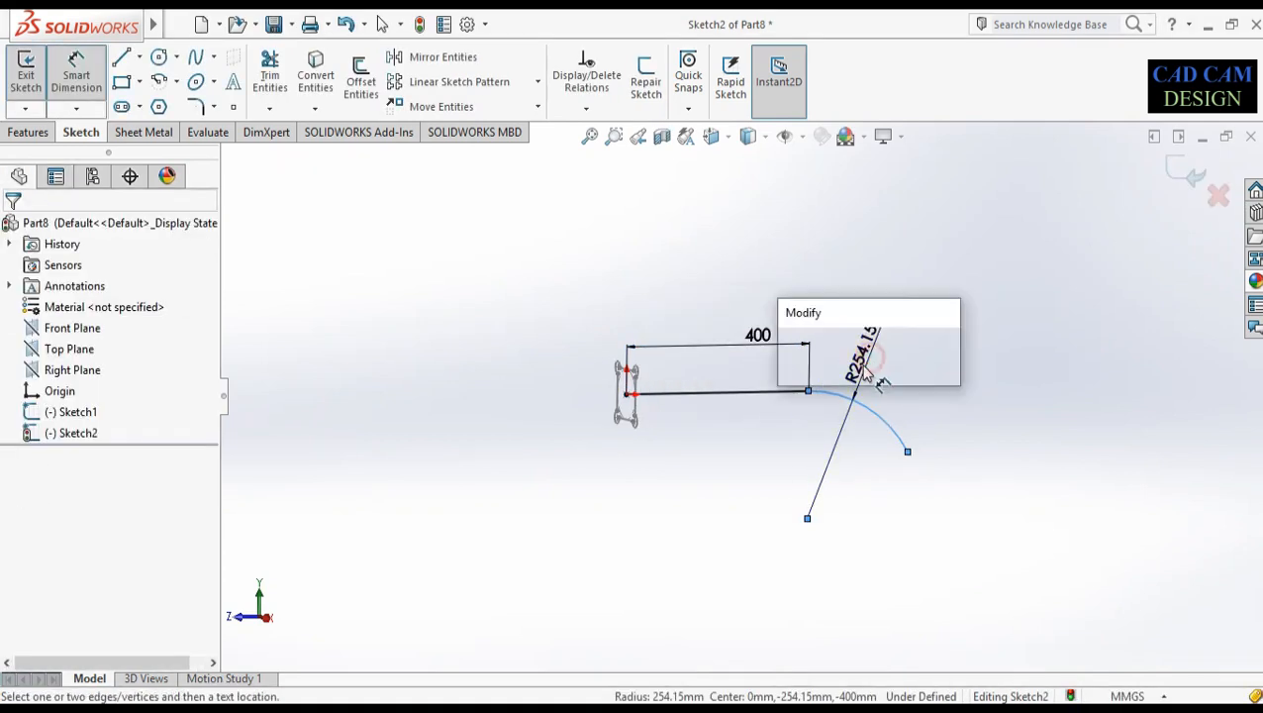
text(250)
key(Return)
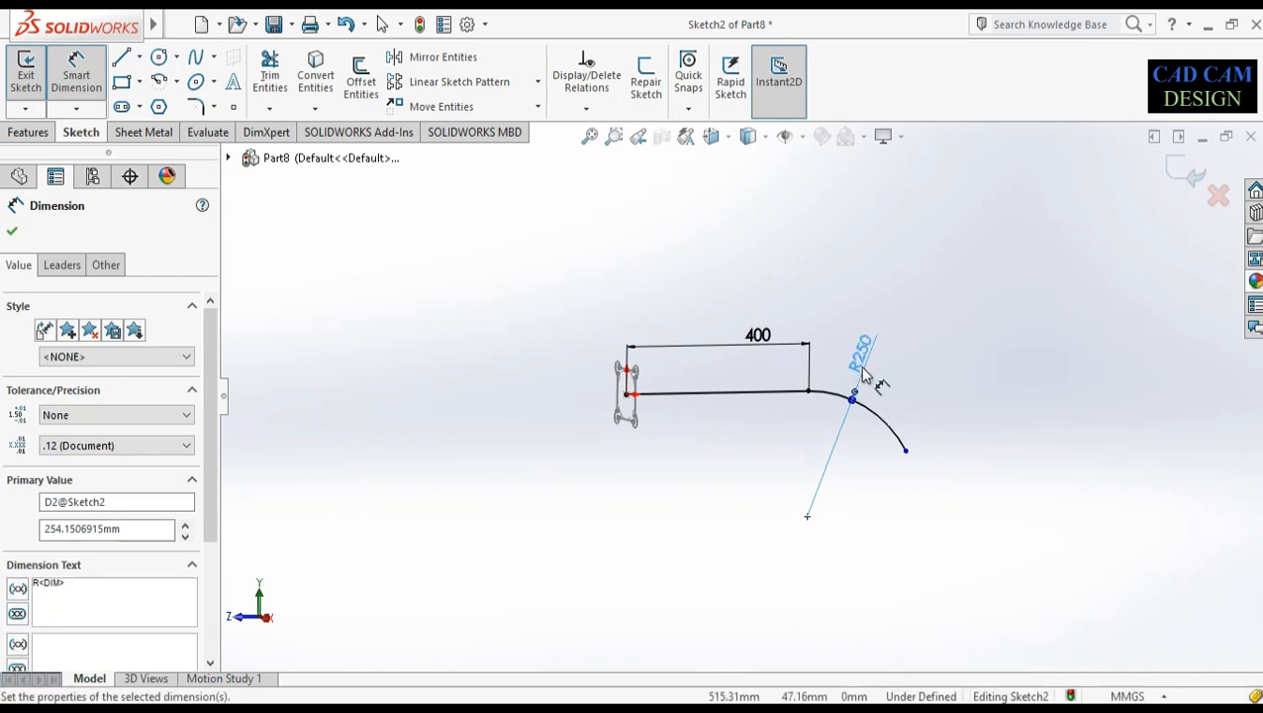
click(1188, 172)
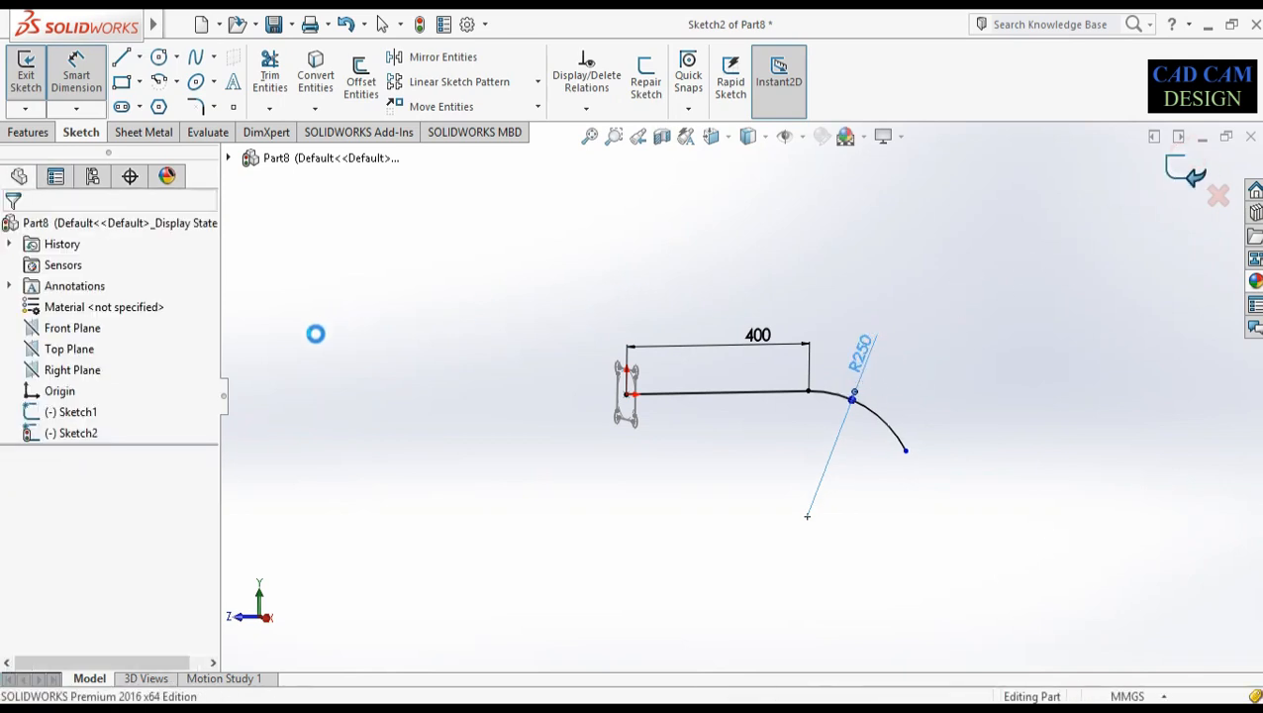
Sweep the lobed square profile along the line-and-arc path as a one-direction thin feature 1 mm thick
click(165, 57)
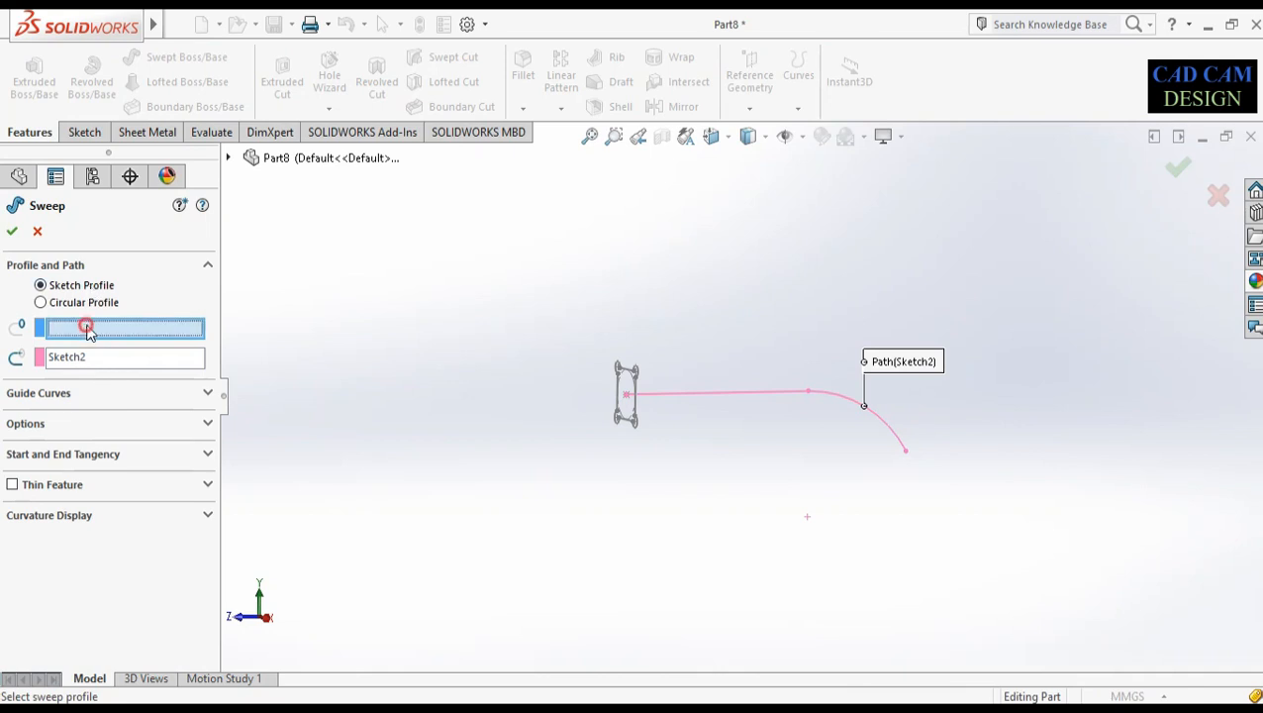
click(627, 376)
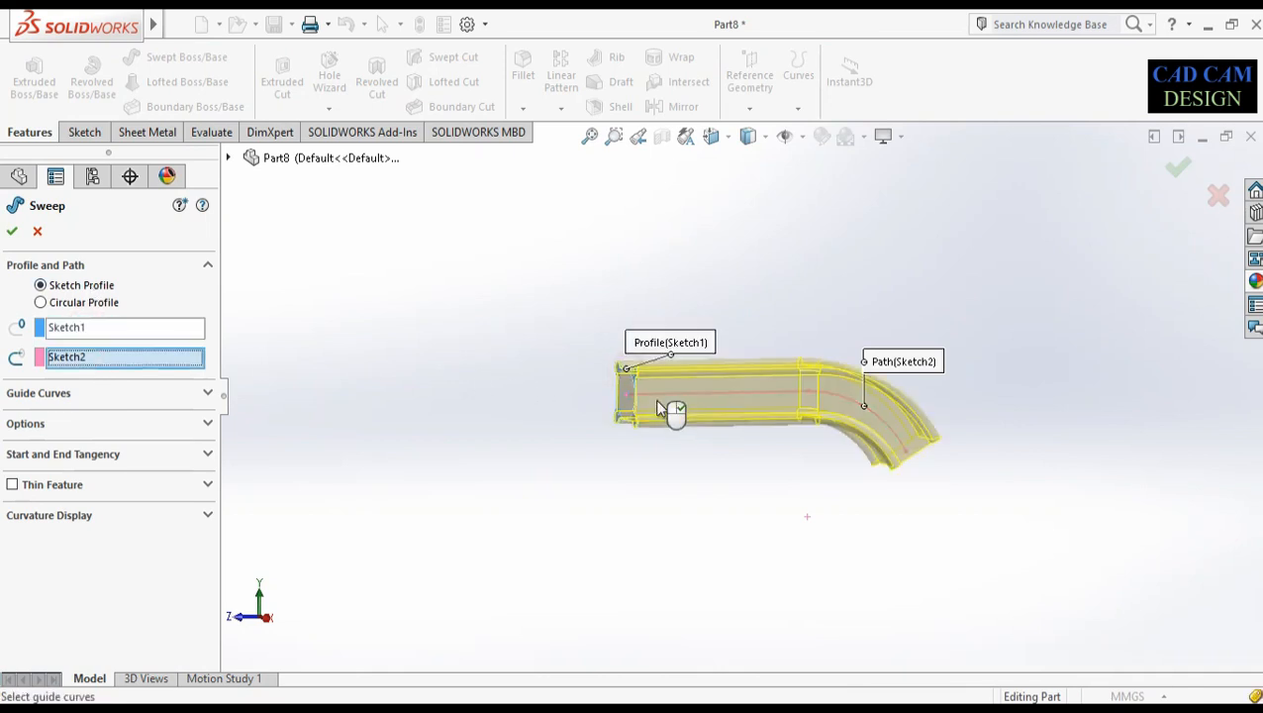
middle_drag(728, 468, 792, 500)
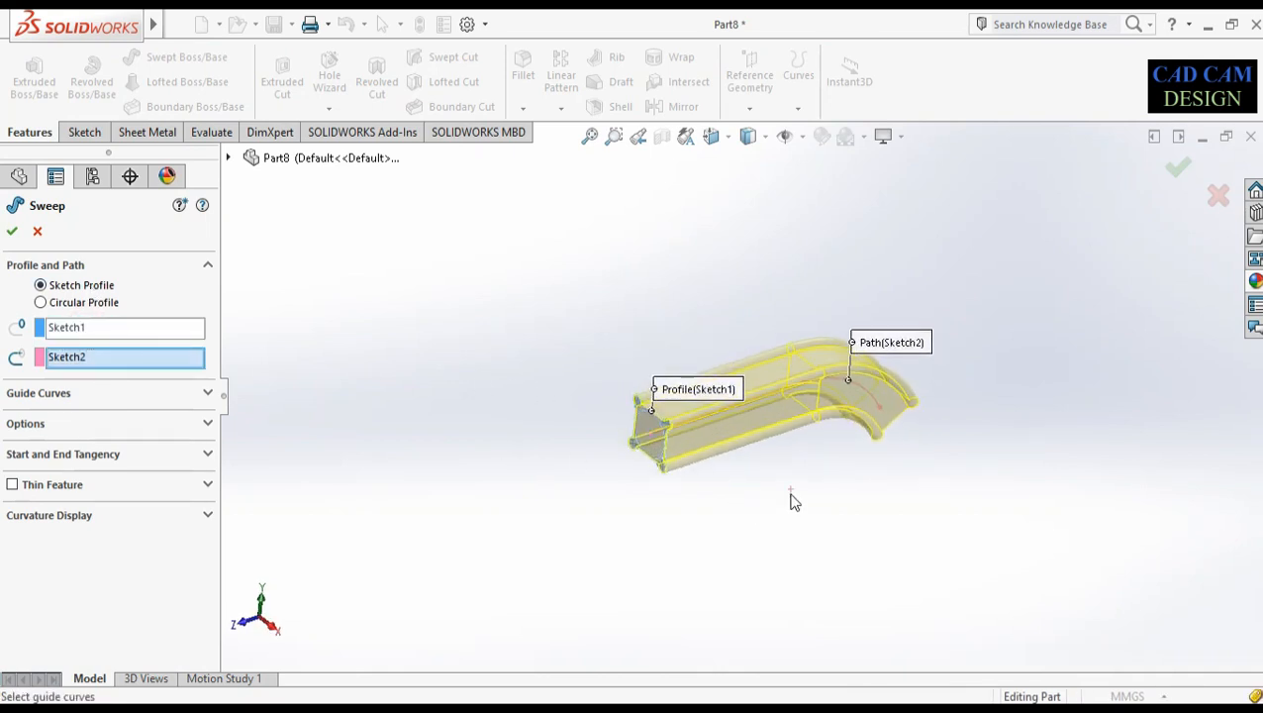
scroll(421, 391, down, 3)
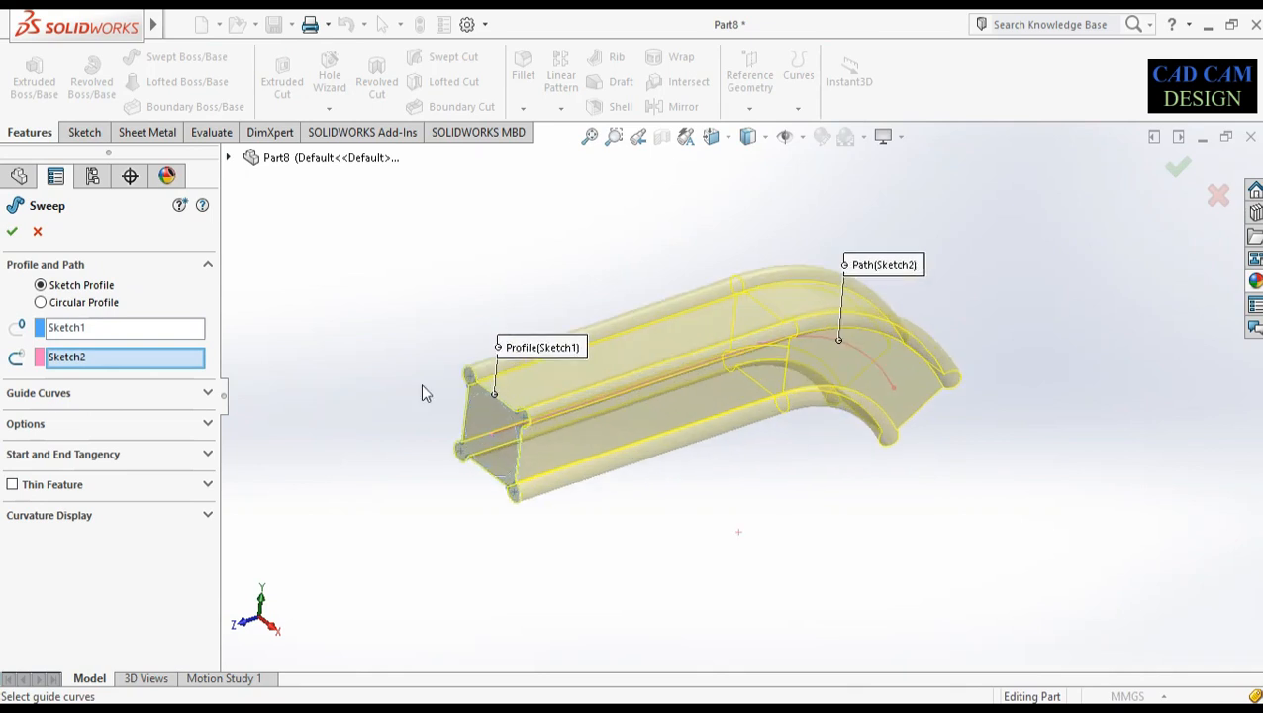
click(65, 485)
middle_drag(555, 471, 331, 322)
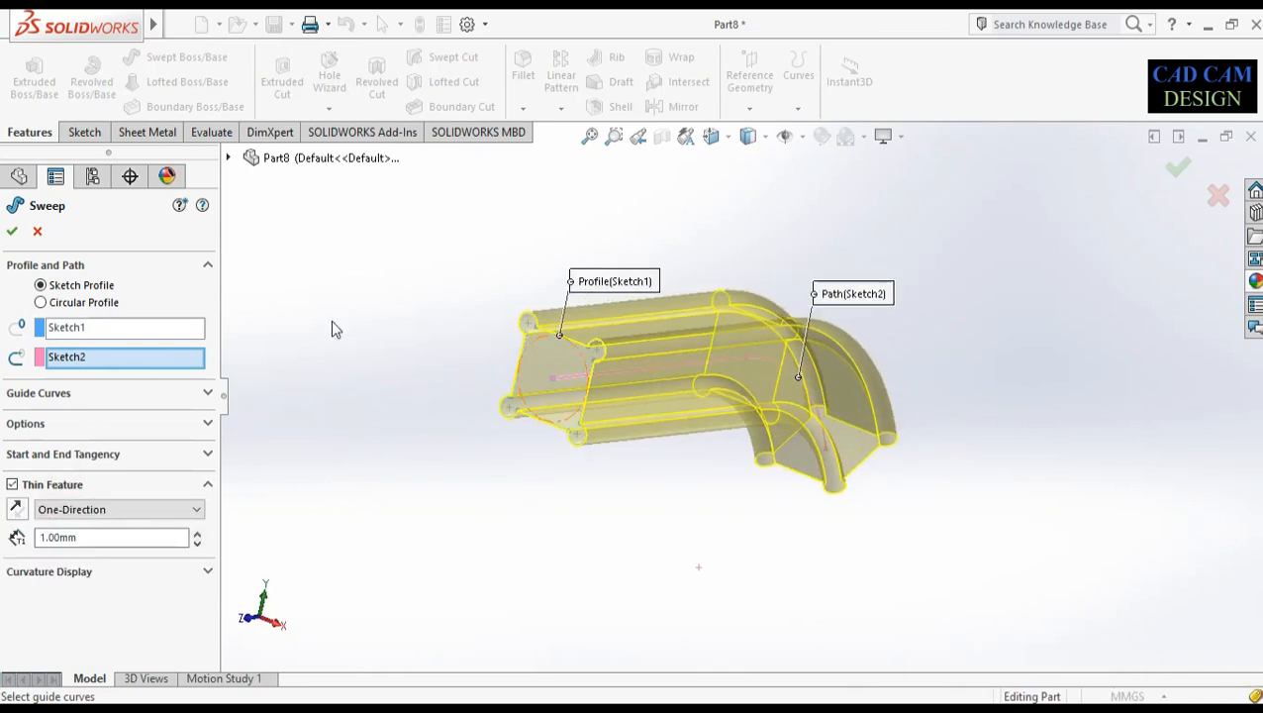
click(11, 232)
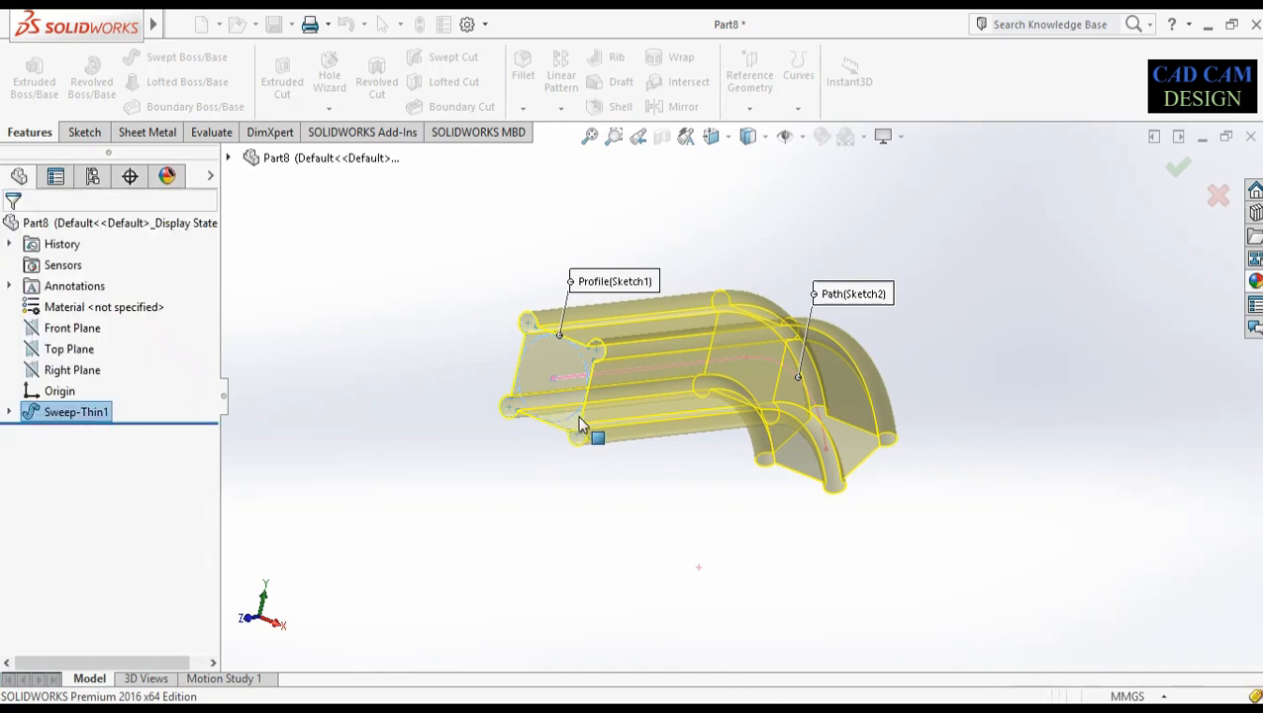
Examine the pipe's hollow interior with a section view on the Right Plane, and turn the section view off
middle_drag(586, 429, 678, 228)
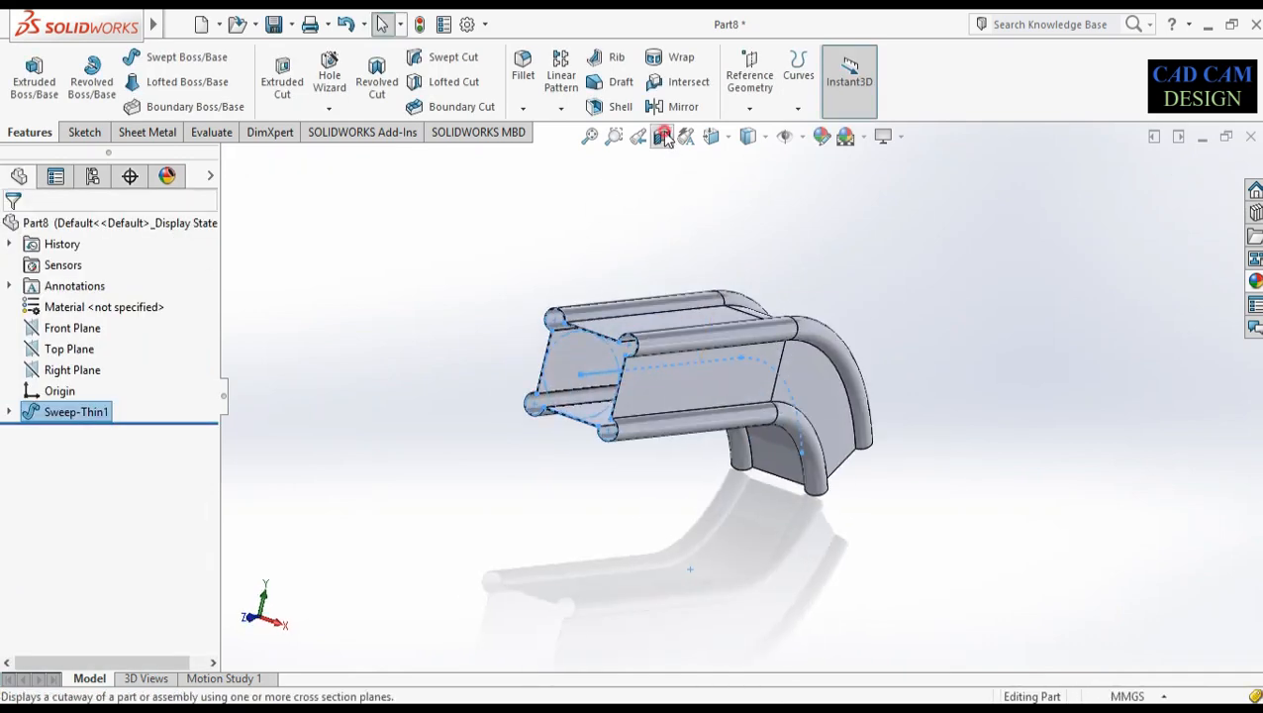
click(662, 135)
click(96, 592)
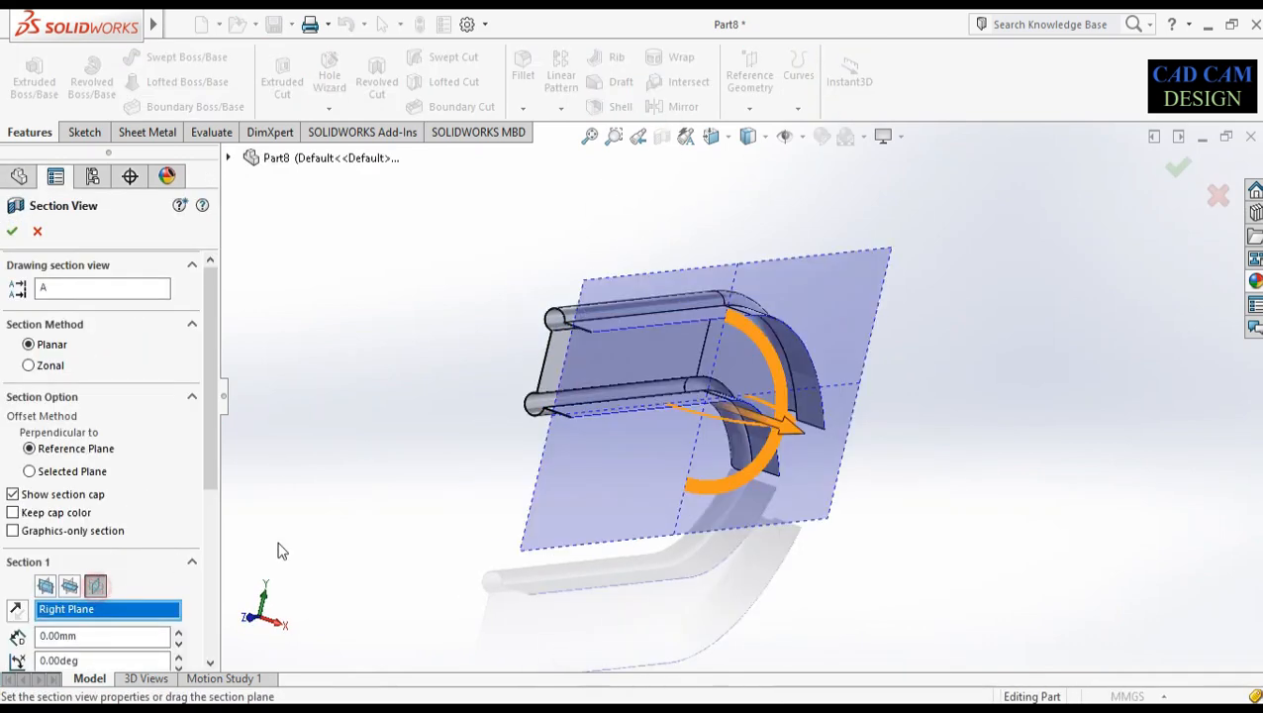
middle_drag(521, 571, 474, 539)
click(1174, 164)
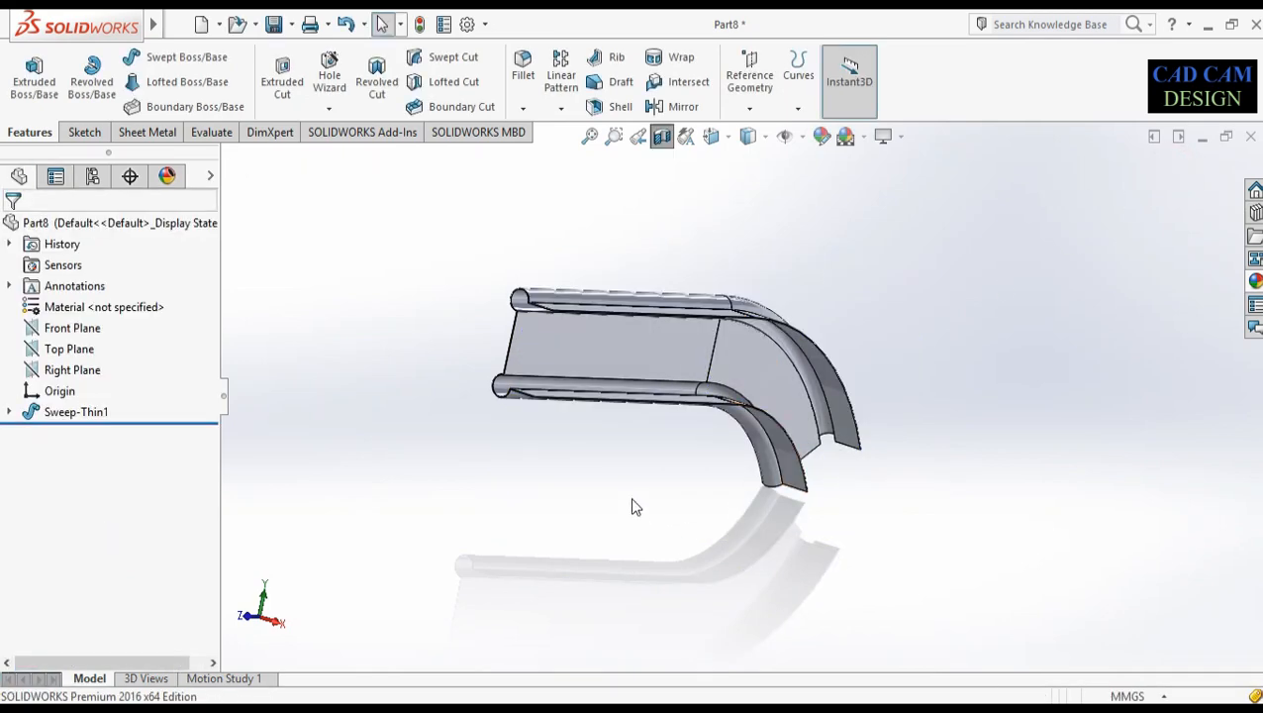
middle_drag(631, 508, 593, 514)
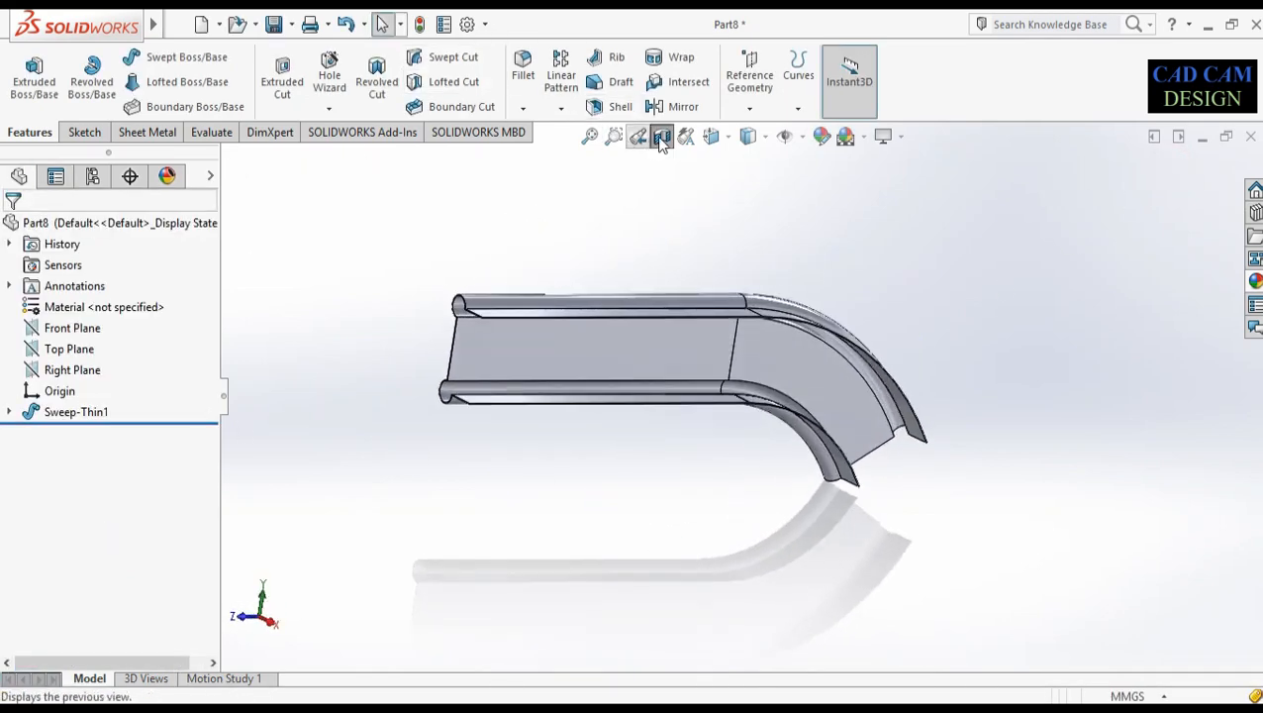
click(661, 136)
Open the thin sweep feature for editing and show its profile orientation and twist options
right_click(87, 414)
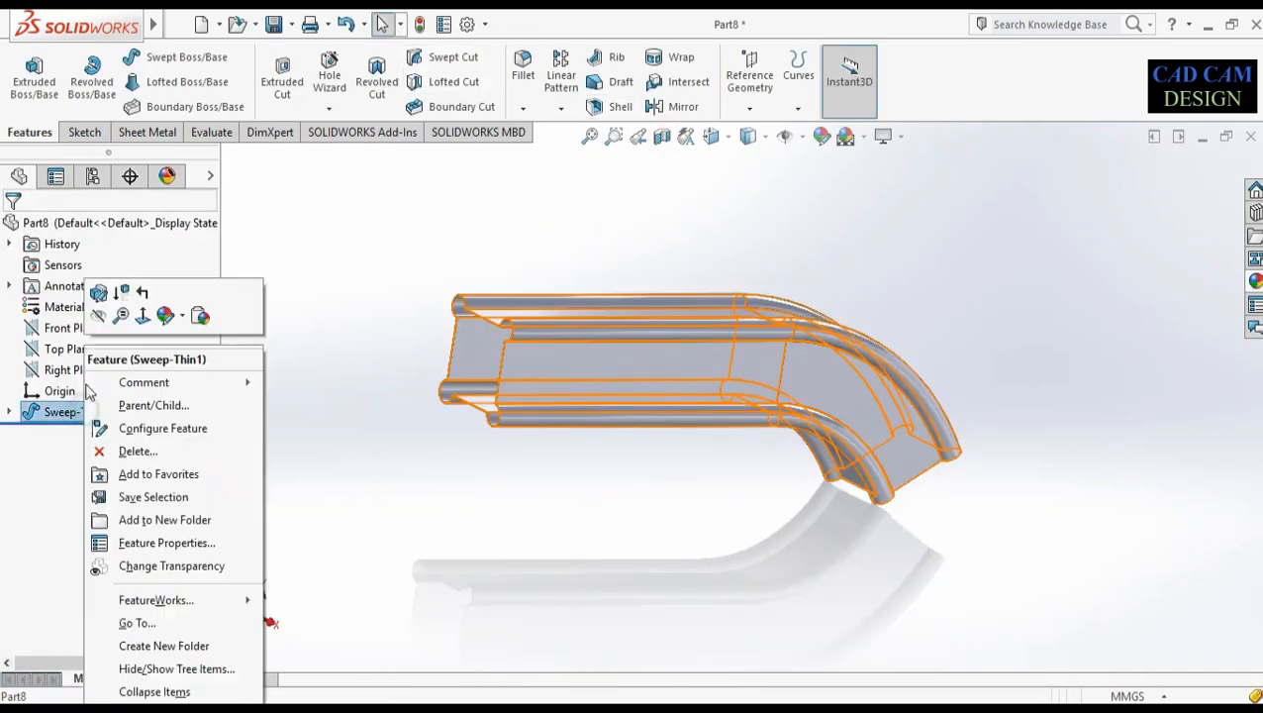
click(101, 295)
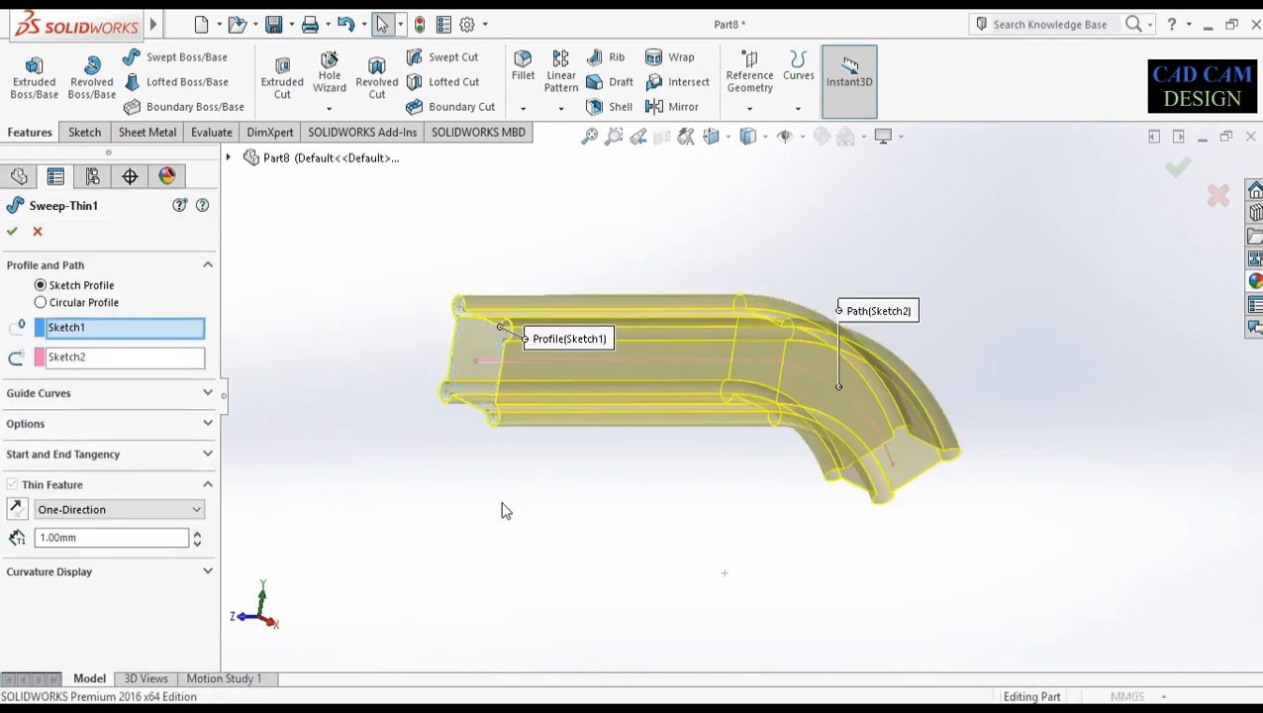
middle_drag(502, 509, 523, 484)
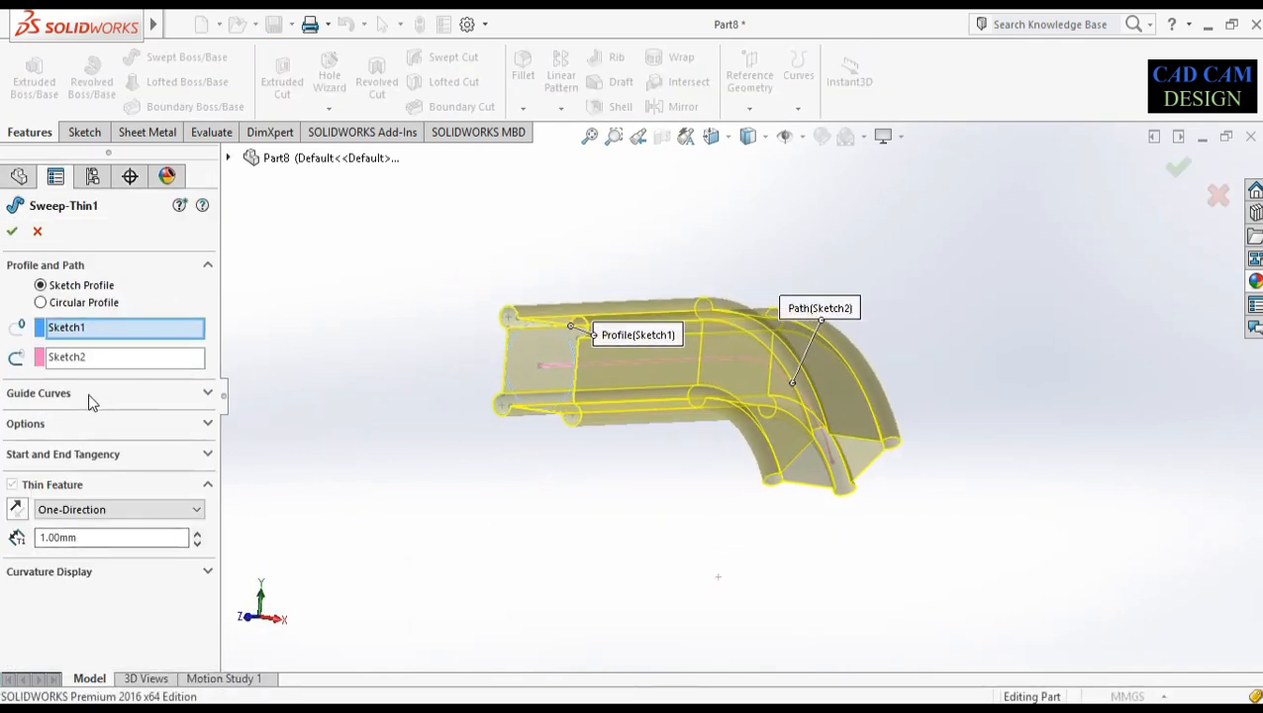
click(63, 428)
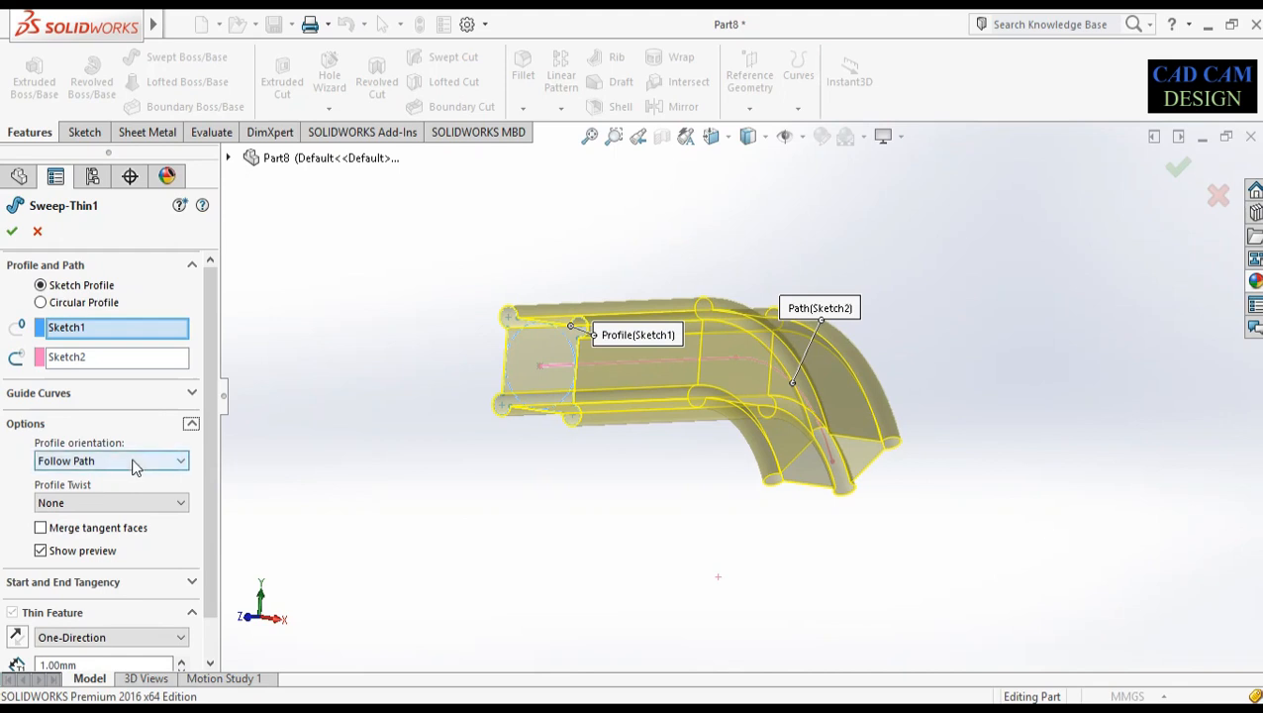
middle_drag(547, 512, 377, 404)
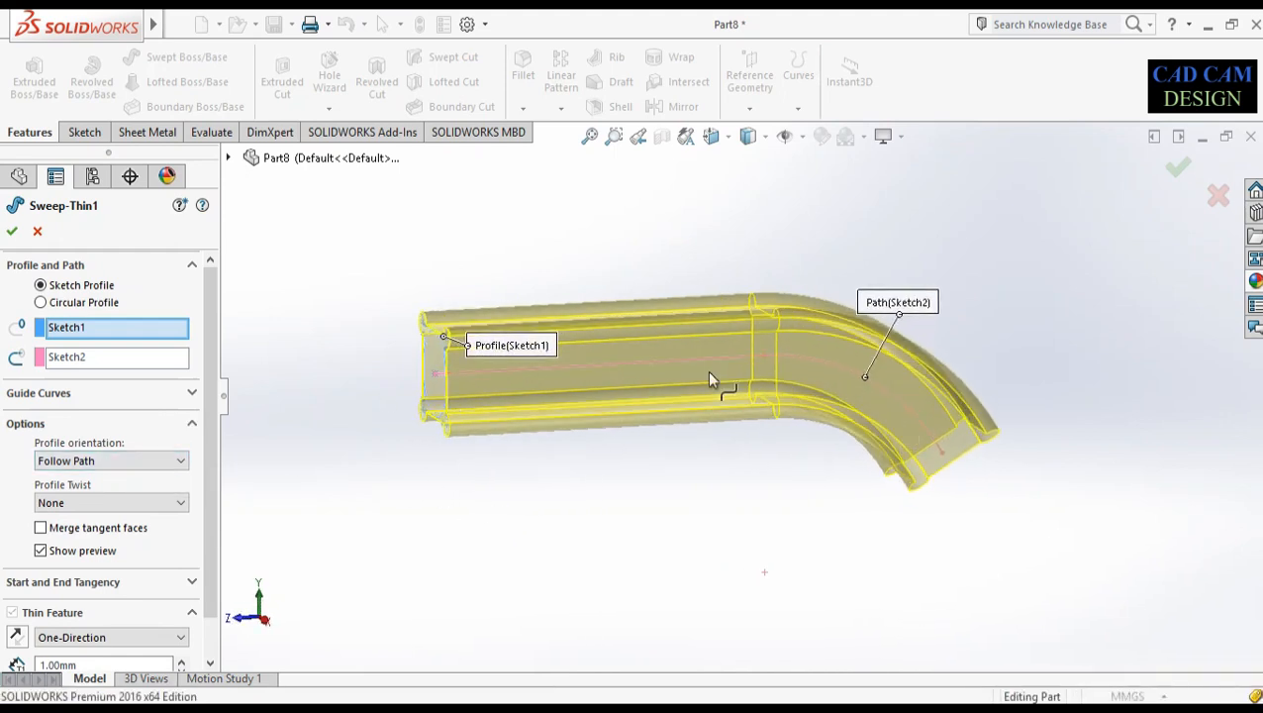
Set the sweep's profile orientation to Keep Normal Constant and examine the preview of the bent end
click(61, 462)
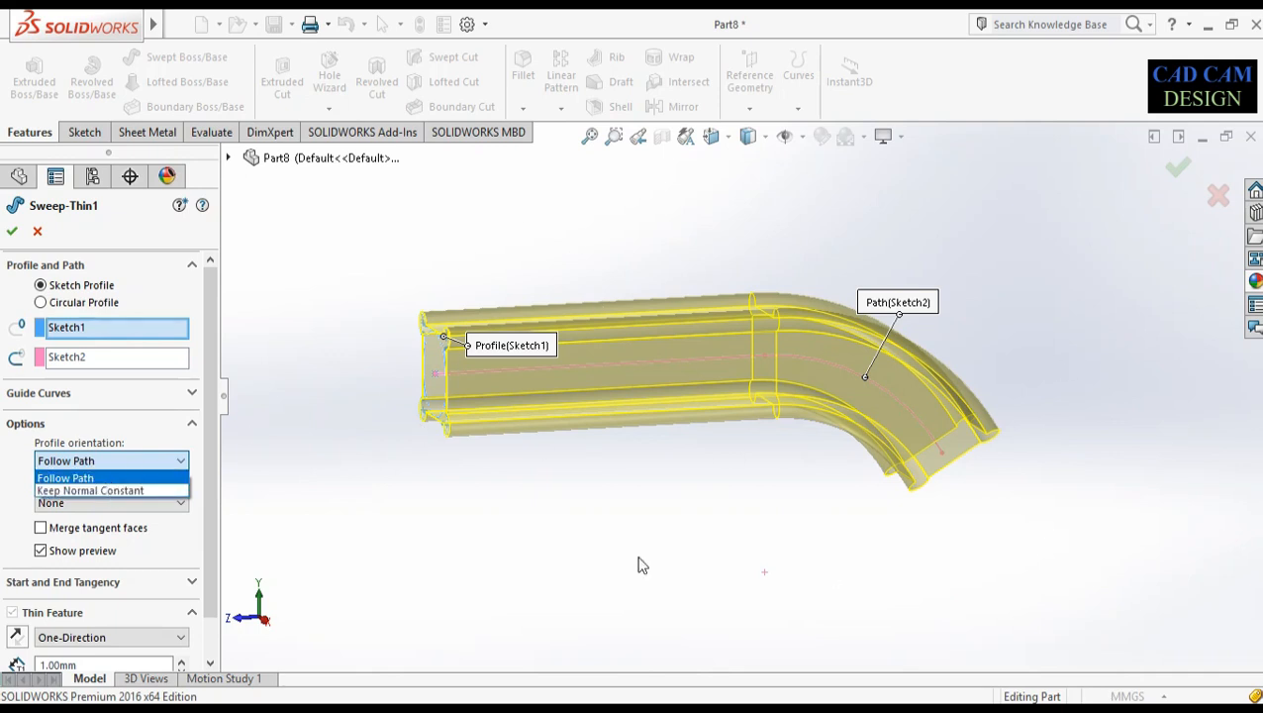
click(114, 491)
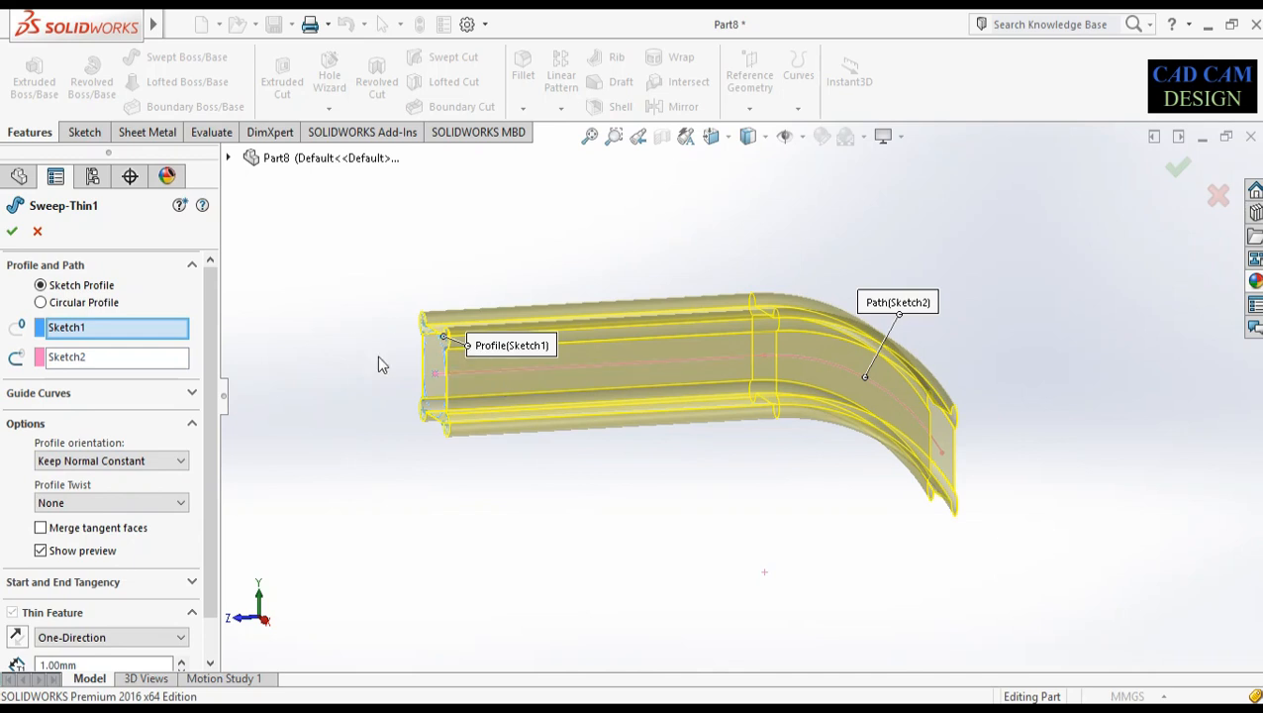
middle_drag(801, 520, 777, 504)
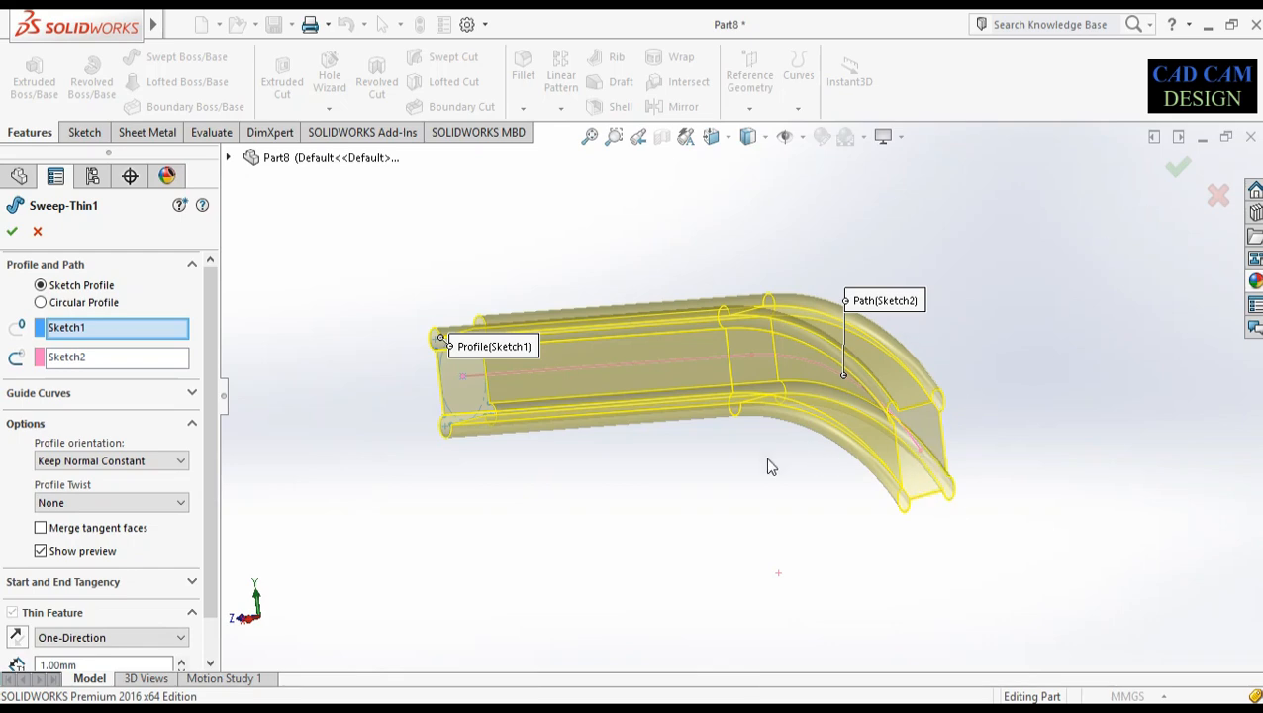
middle_drag(770, 466, 643, 476)
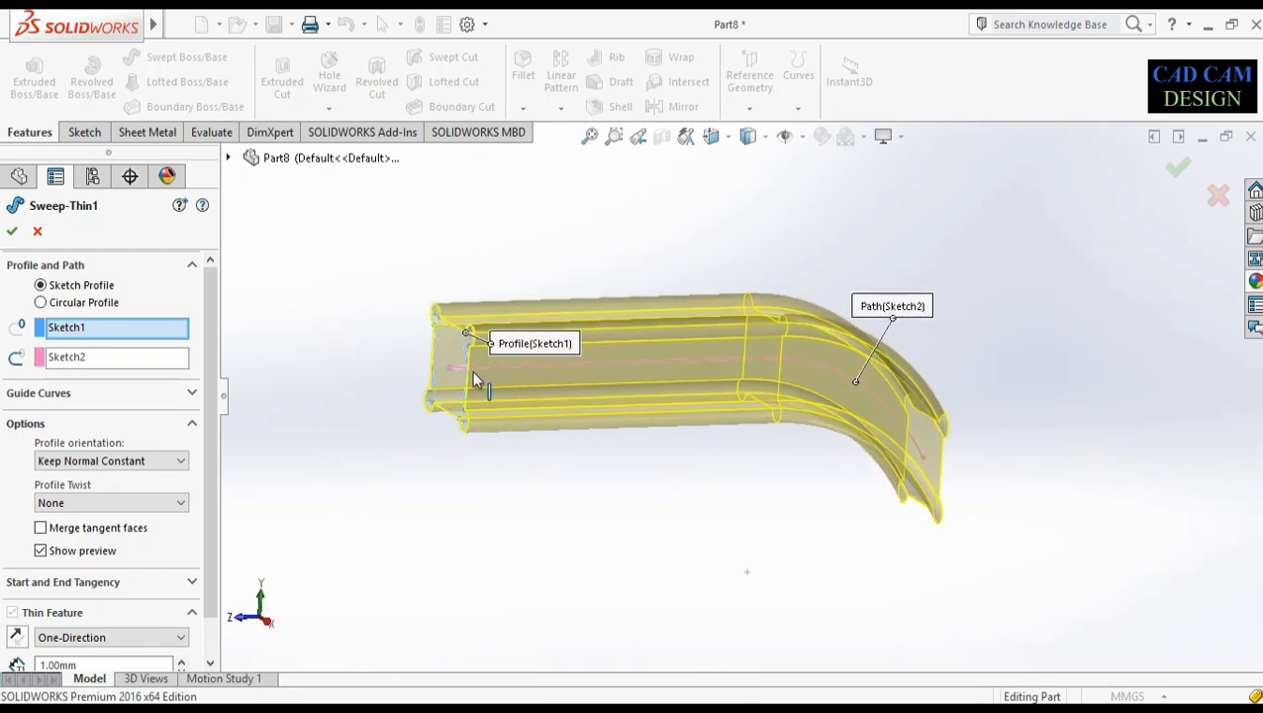
middle_drag(539, 467, 514, 463)
Set the sweep's profile orientation to Follow Path and choose None as the profile twist
click(128, 461)
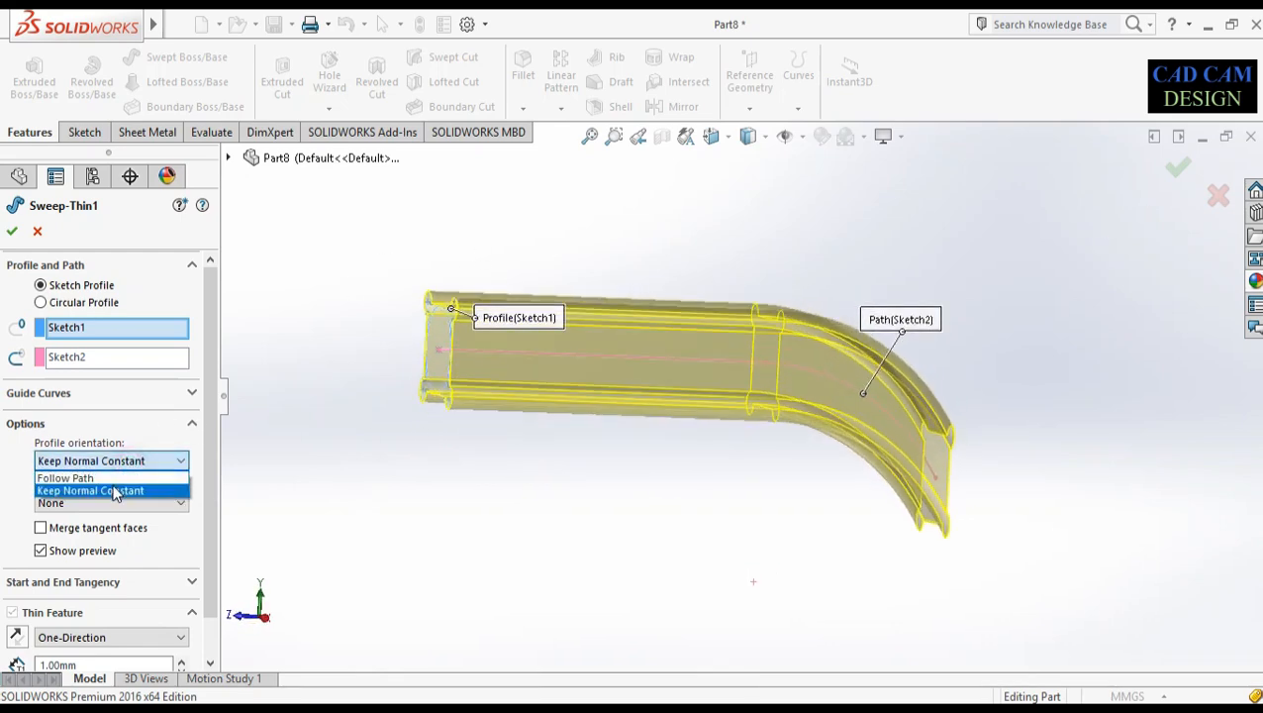
click(117, 478)
middle_drag(752, 428, 810, 417)
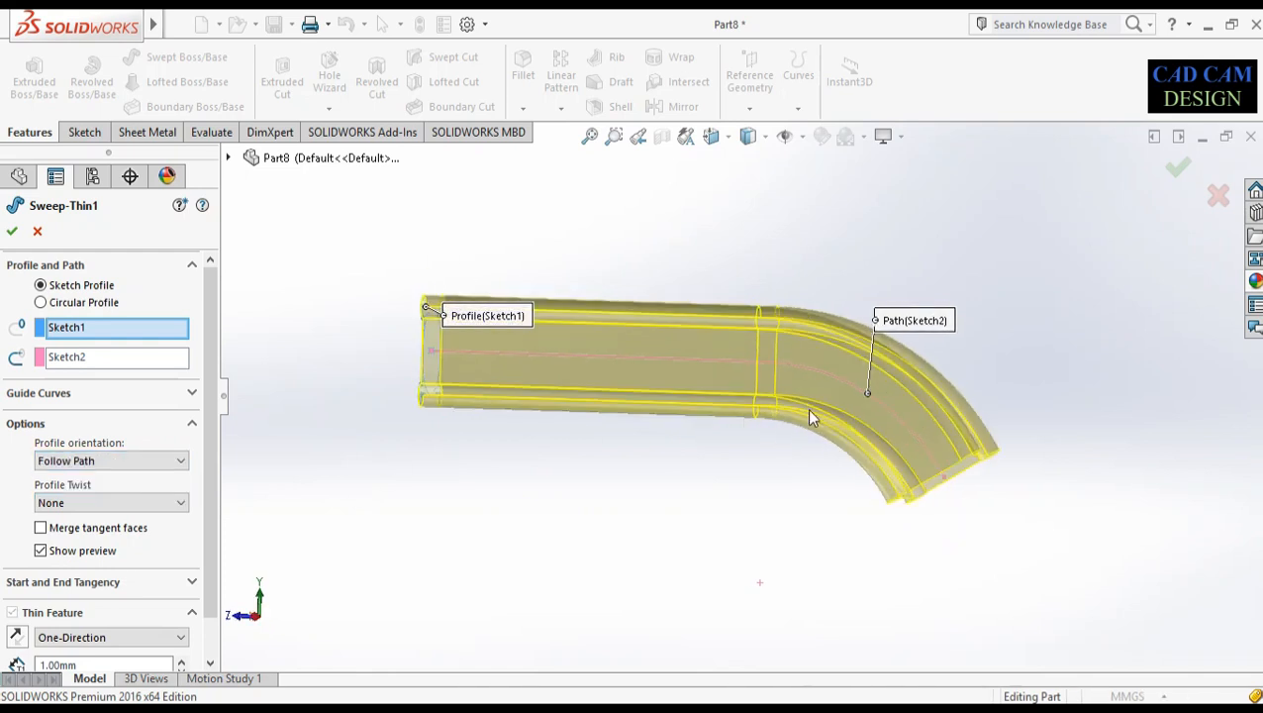
middle_drag(433, 363, 457, 314)
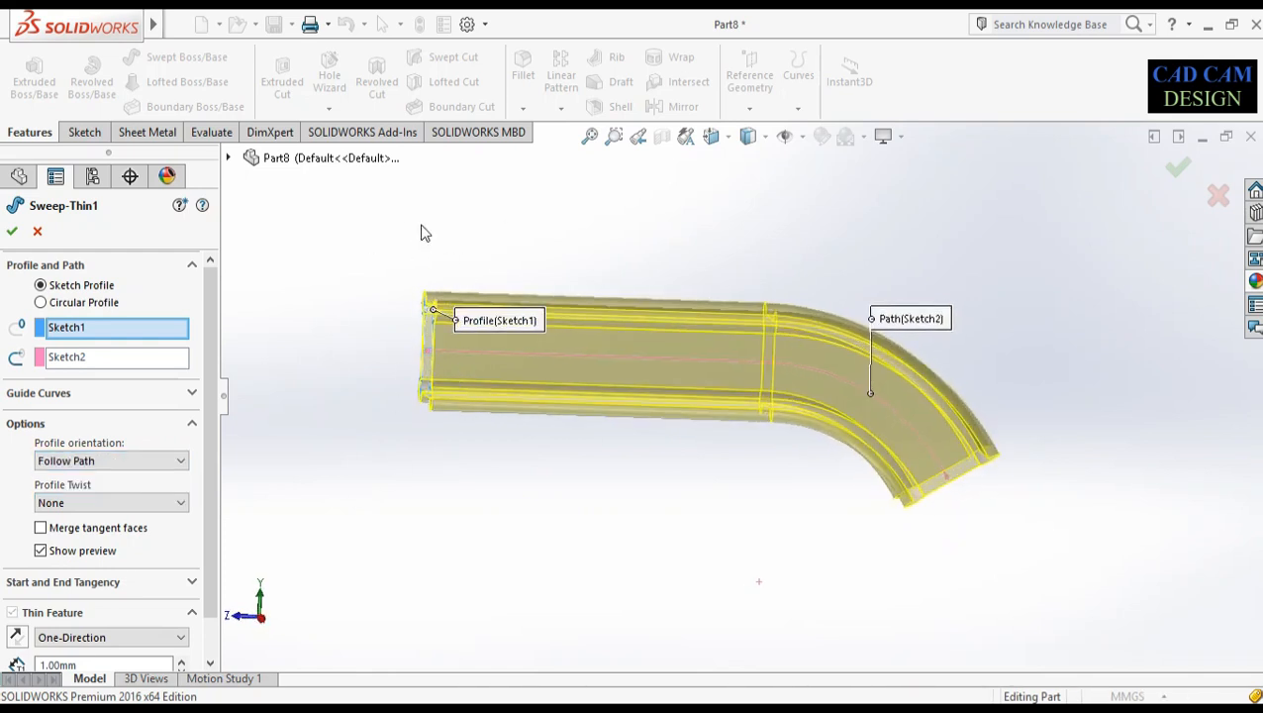
middle_drag(925, 530, 990, 529)
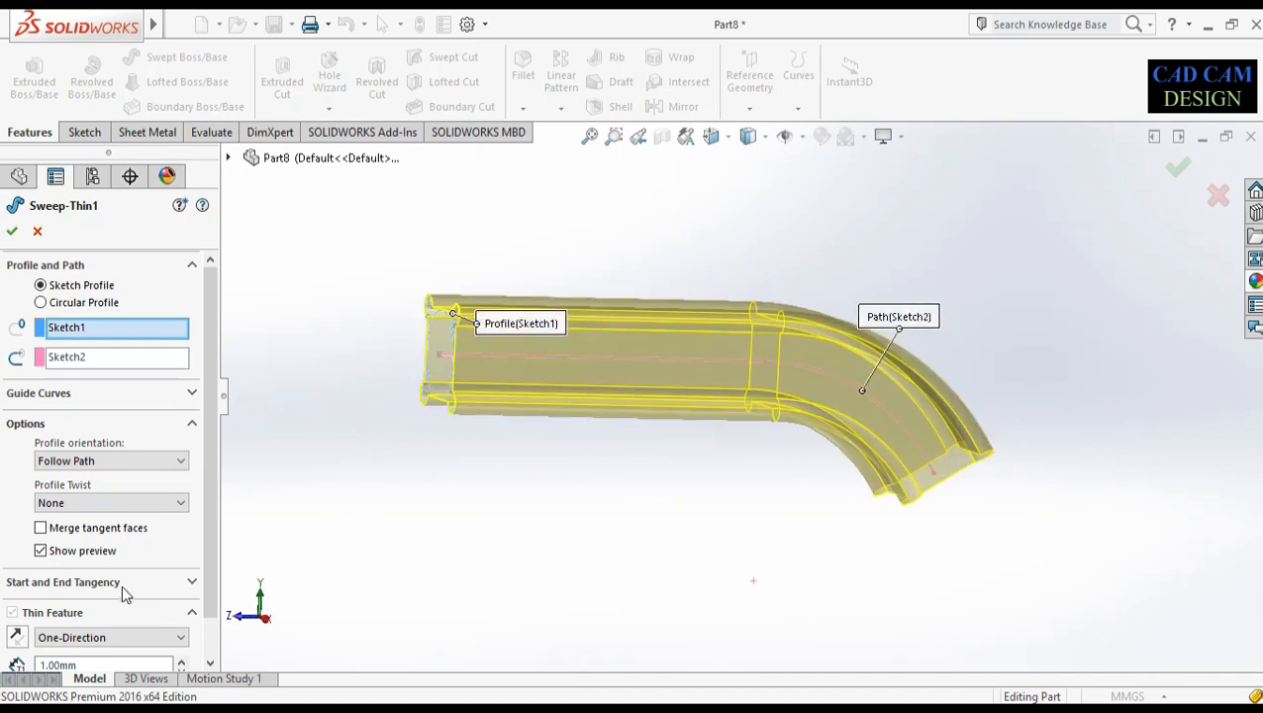
click(147, 507)
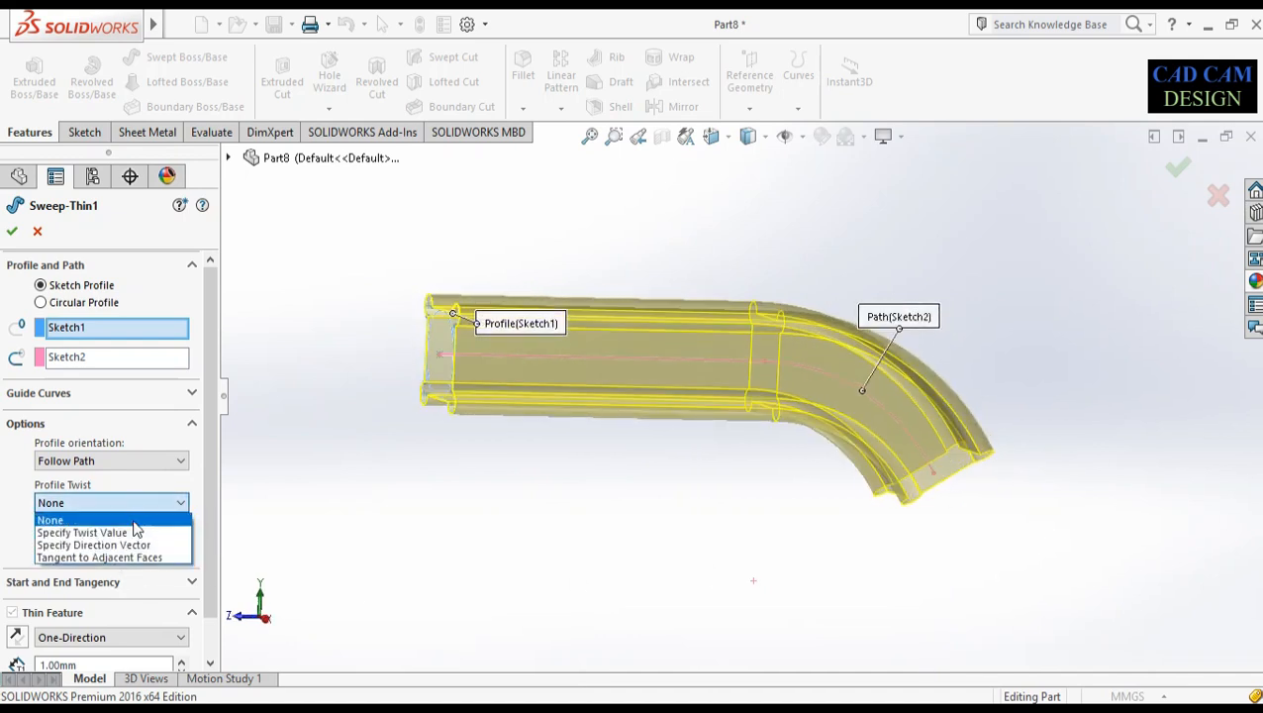
click(134, 515)
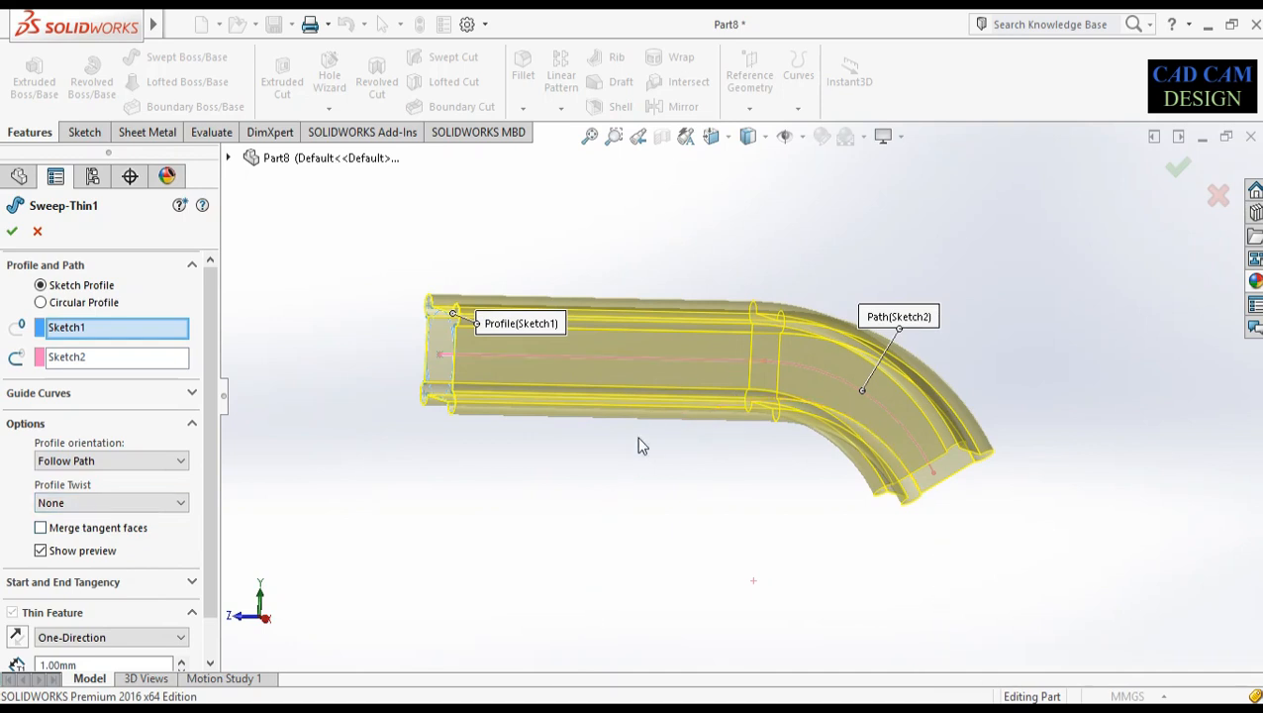
Set the sweep's profile twist to Specify Twist Value with 360 degrees and accept the feature
middle_drag(641, 445, 637, 476)
click(147, 504)
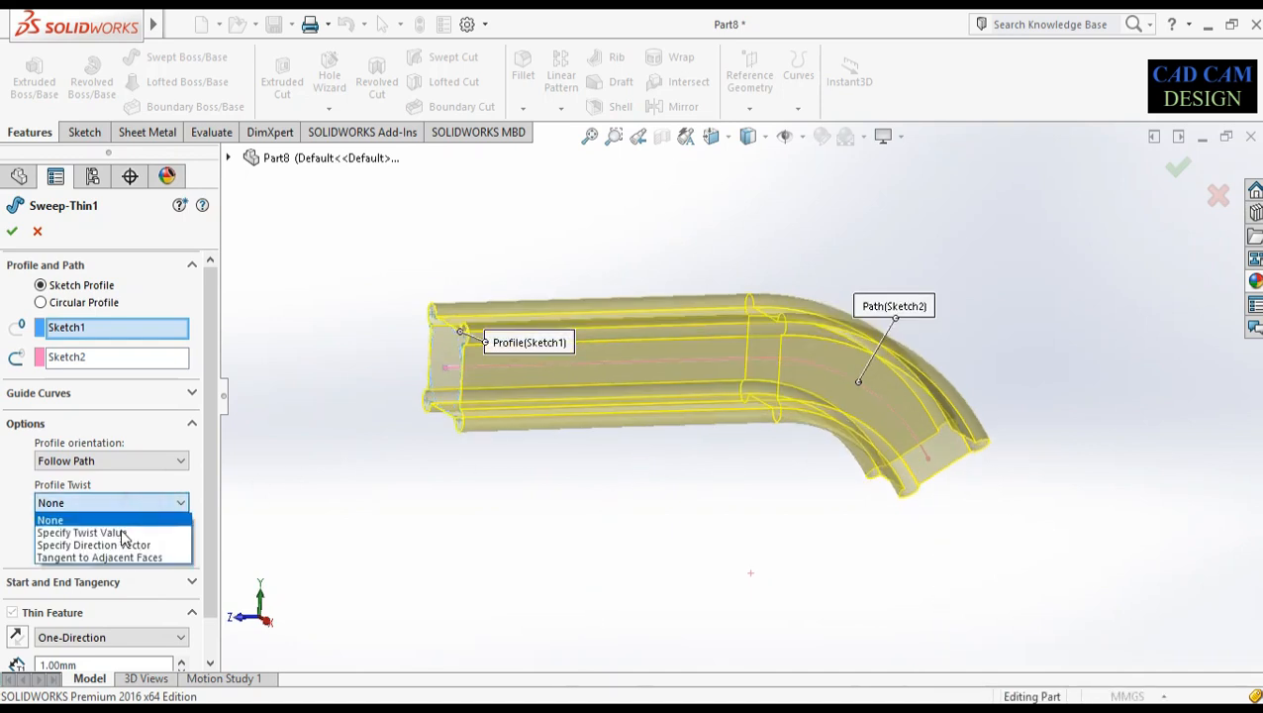
click(121, 532)
scroll(211, 471, down, 2)
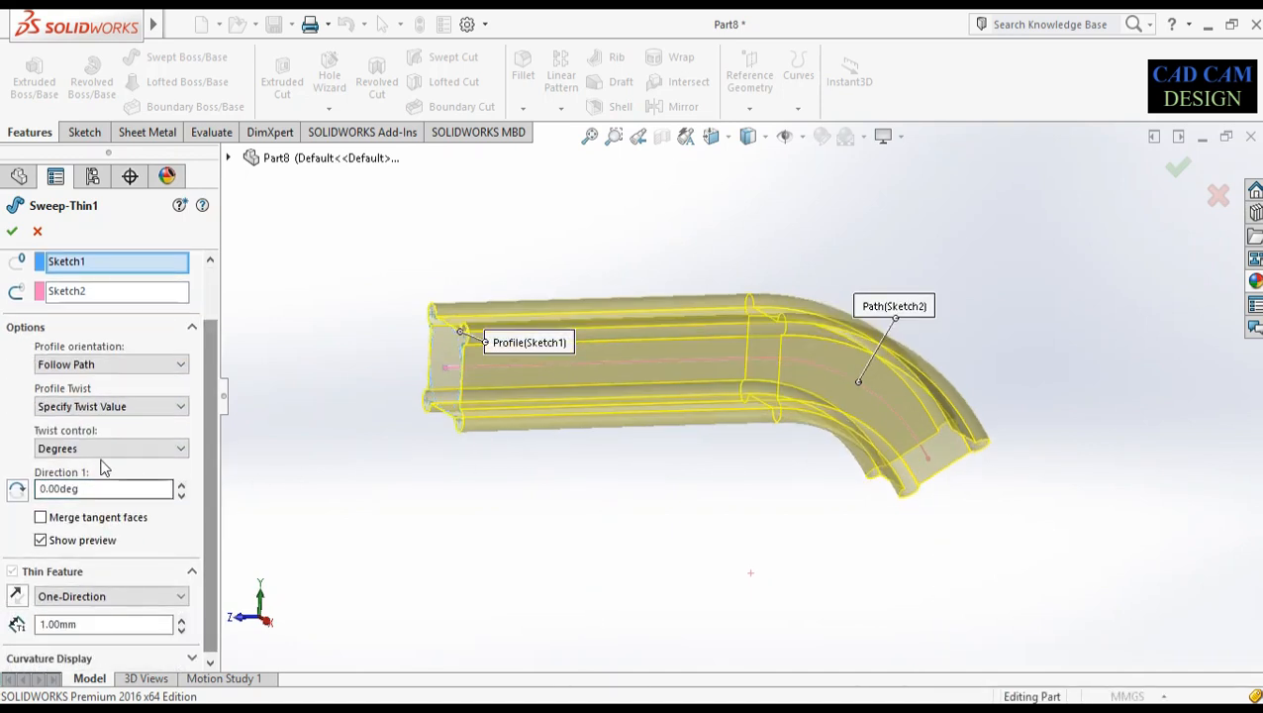
click(122, 450)
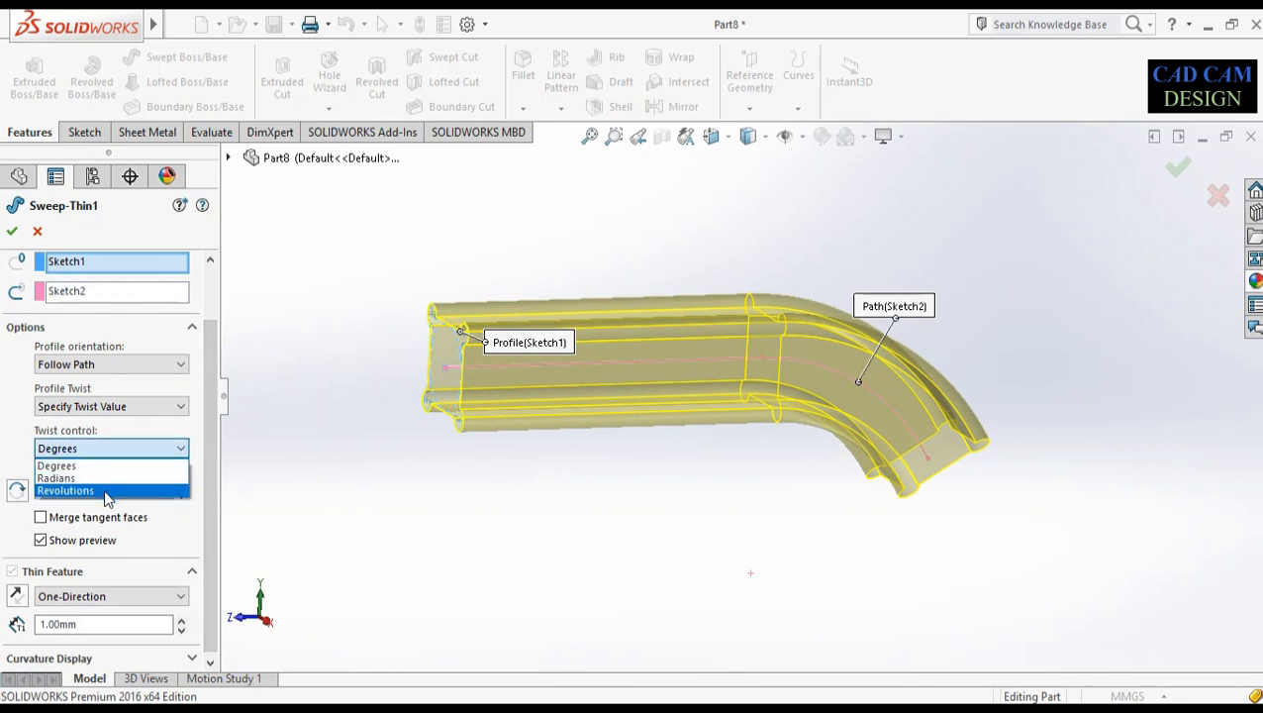
click(107, 467)
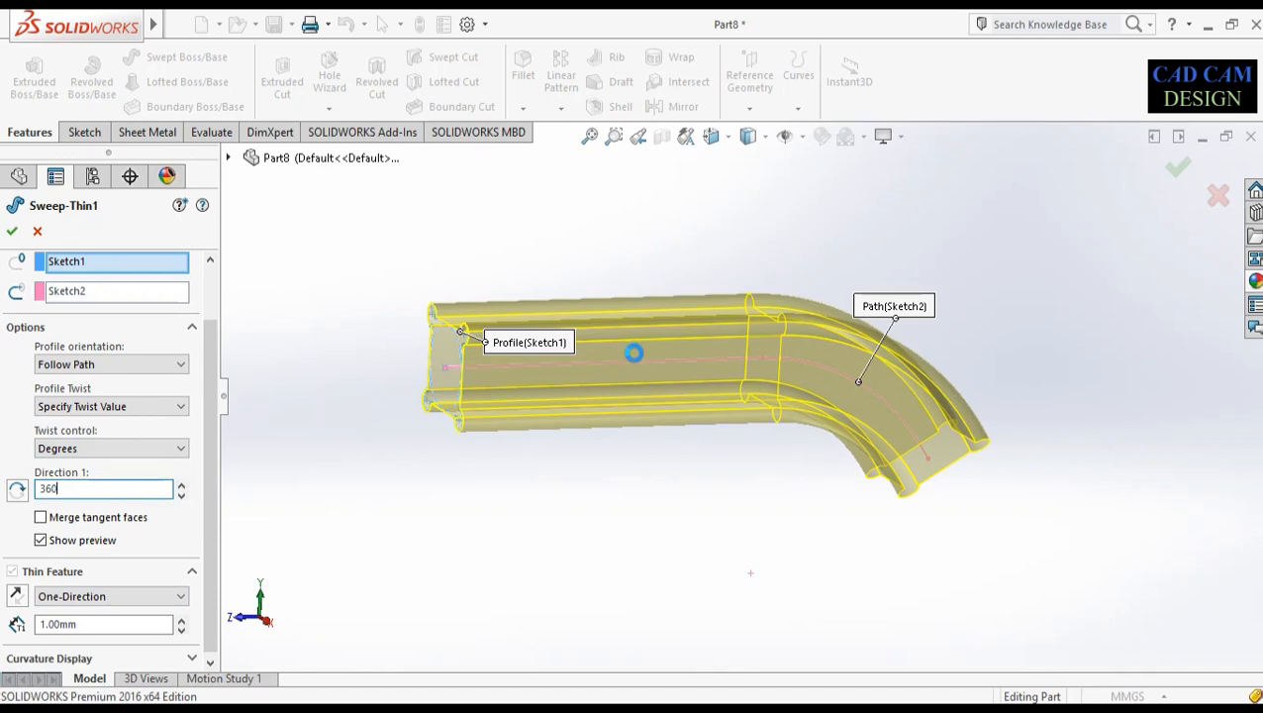
key(Return)
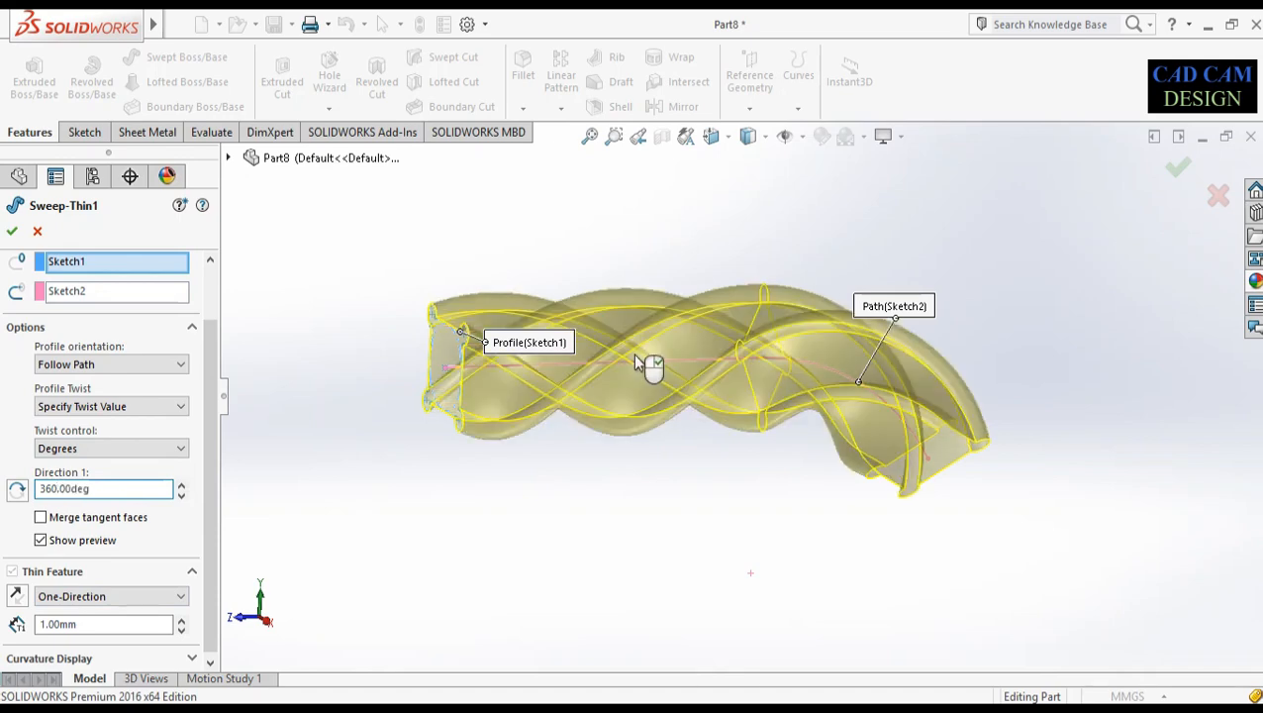
middle_drag(633, 446, 659, 445)
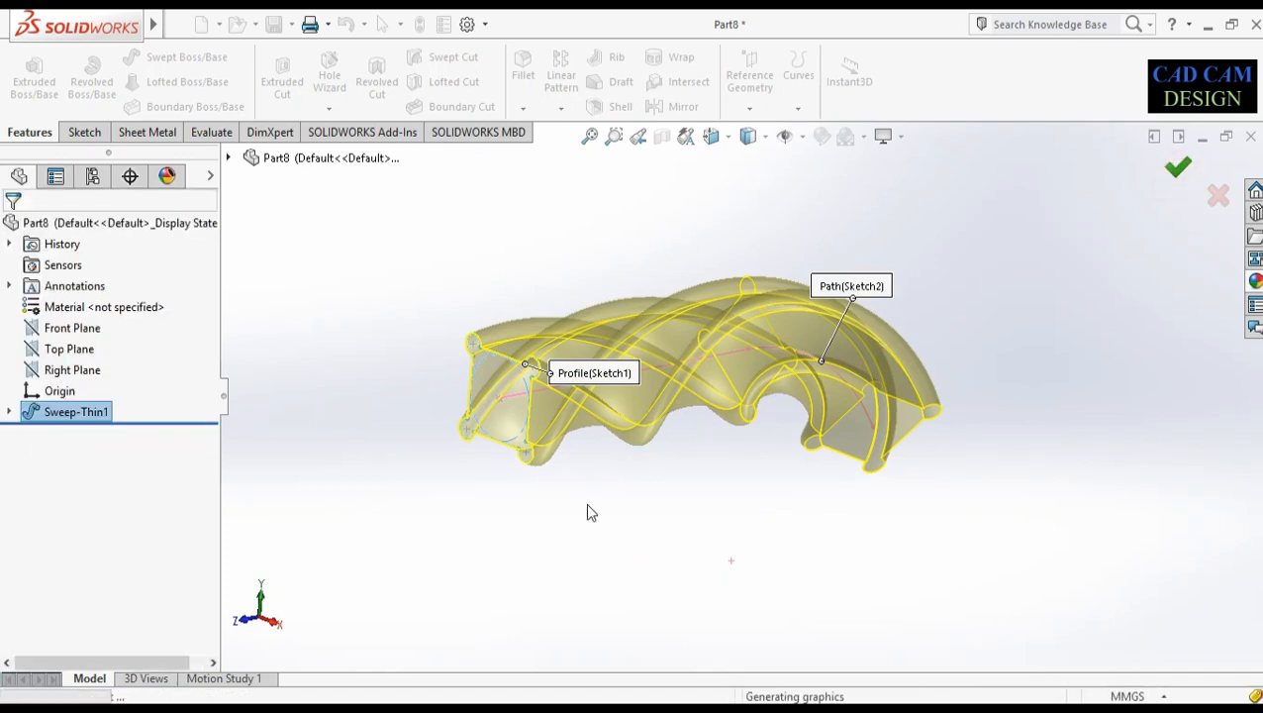
middle_drag(594, 467, 569, 534)
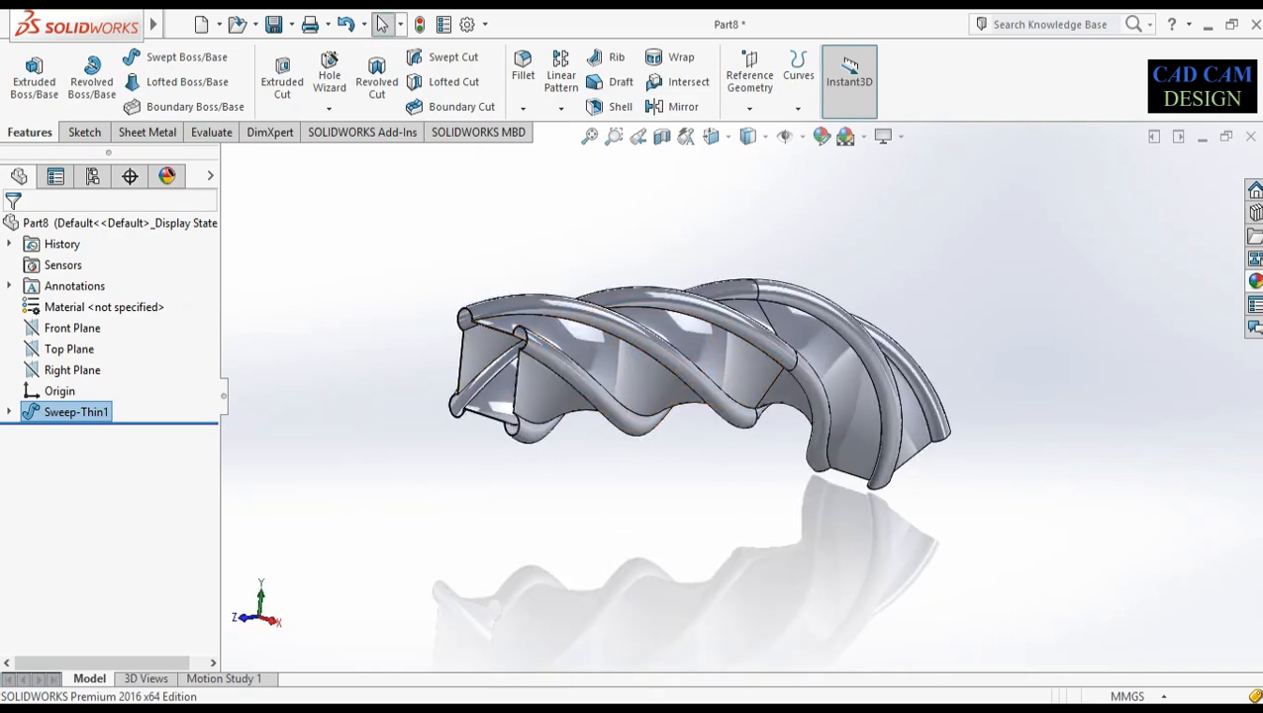
Apply the polished steel appearance to the twisted pipe
click(1254, 282)
drag(1057, 445, 701, 365)
click(708, 369)
Apply the machined steel appearance to the whole thin sweep feature
middle_drag(634, 495, 675, 517)
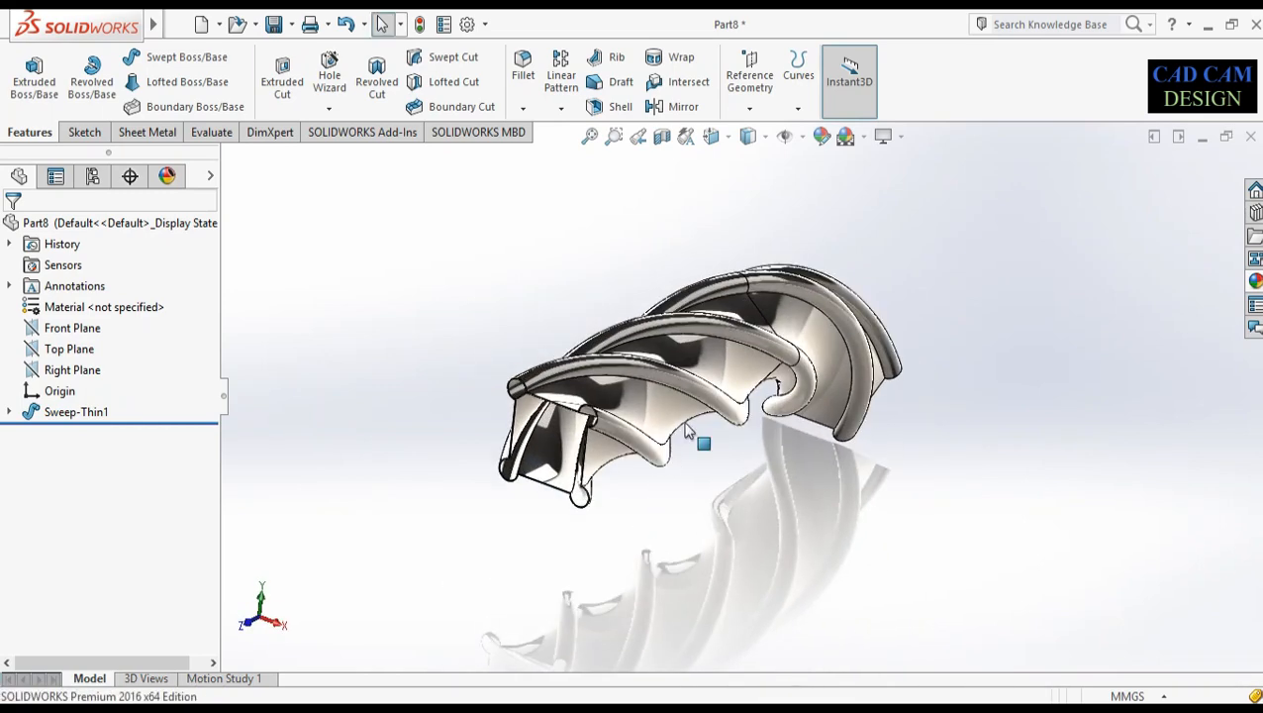
scroll(688, 429, down, 3)
middle_drag(724, 442, 742, 394)
click(1255, 282)
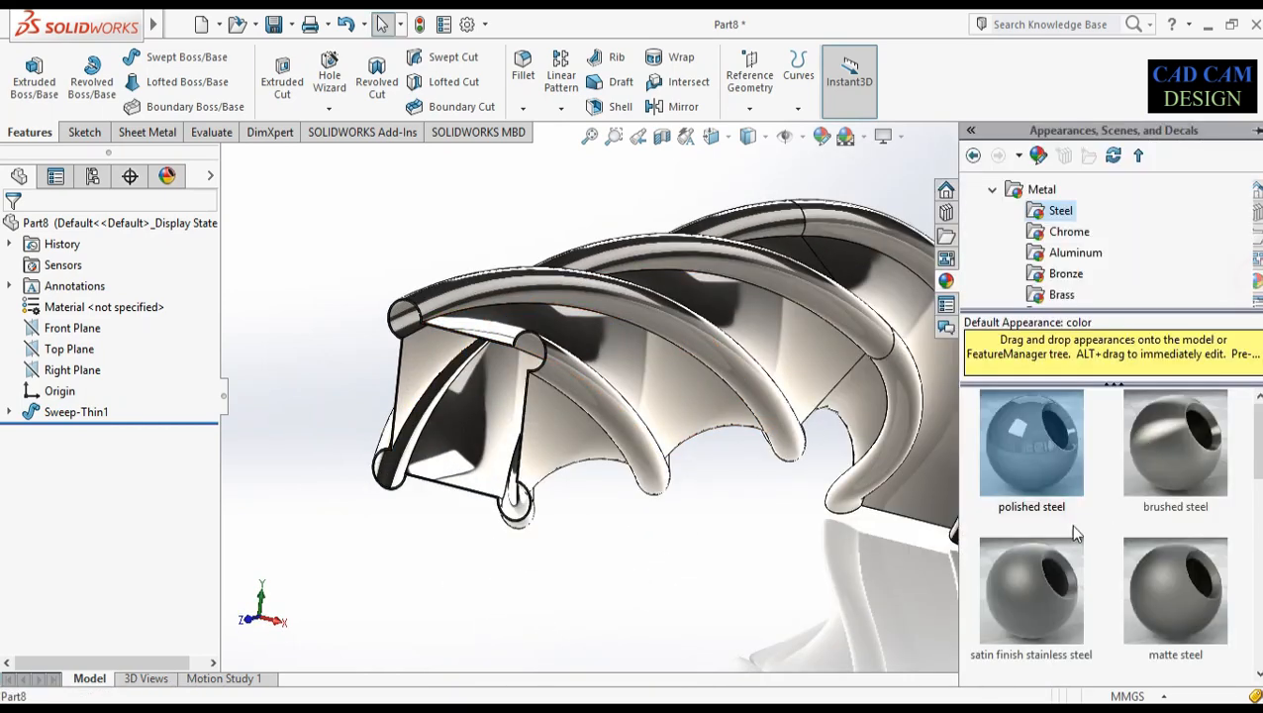
scroll(1055, 560, down, 2)
drag(1065, 454, 501, 378)
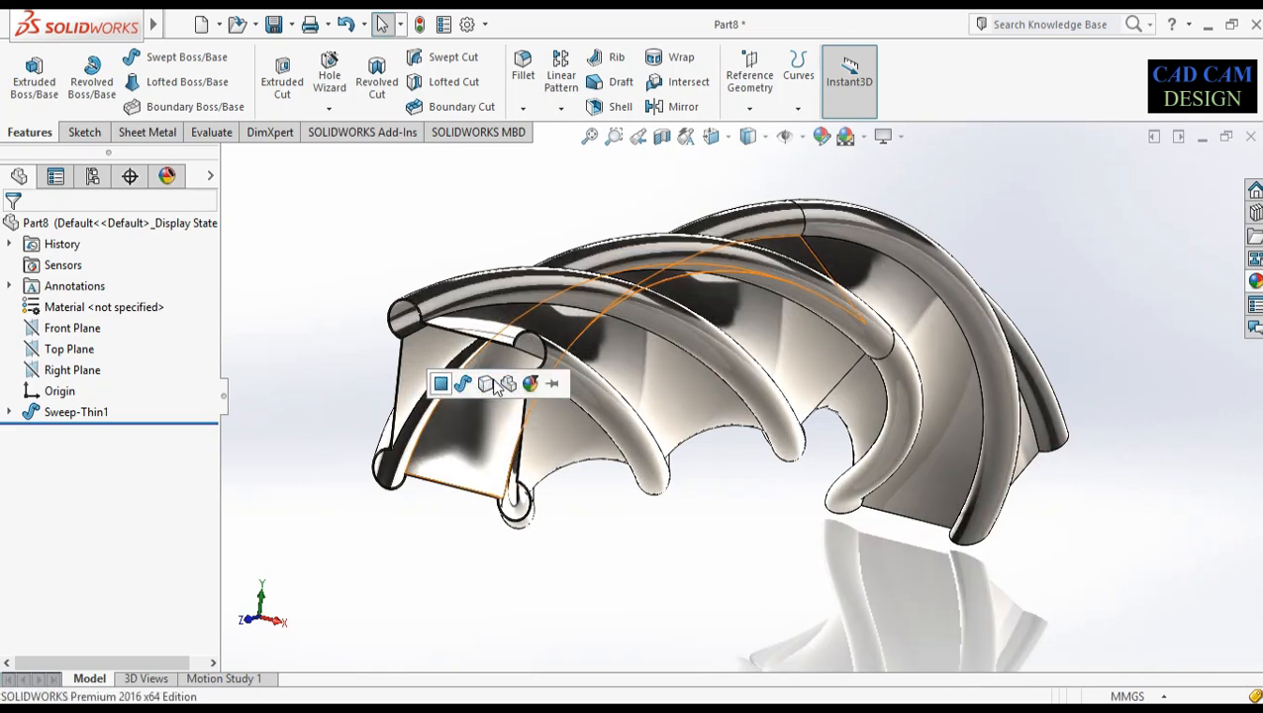
click(462, 386)
middle_drag(436, 502, 808, 404)
Apply the stainless steel treadplate appearance to one rounded corner face starting at the straight section's open end
click(1254, 281)
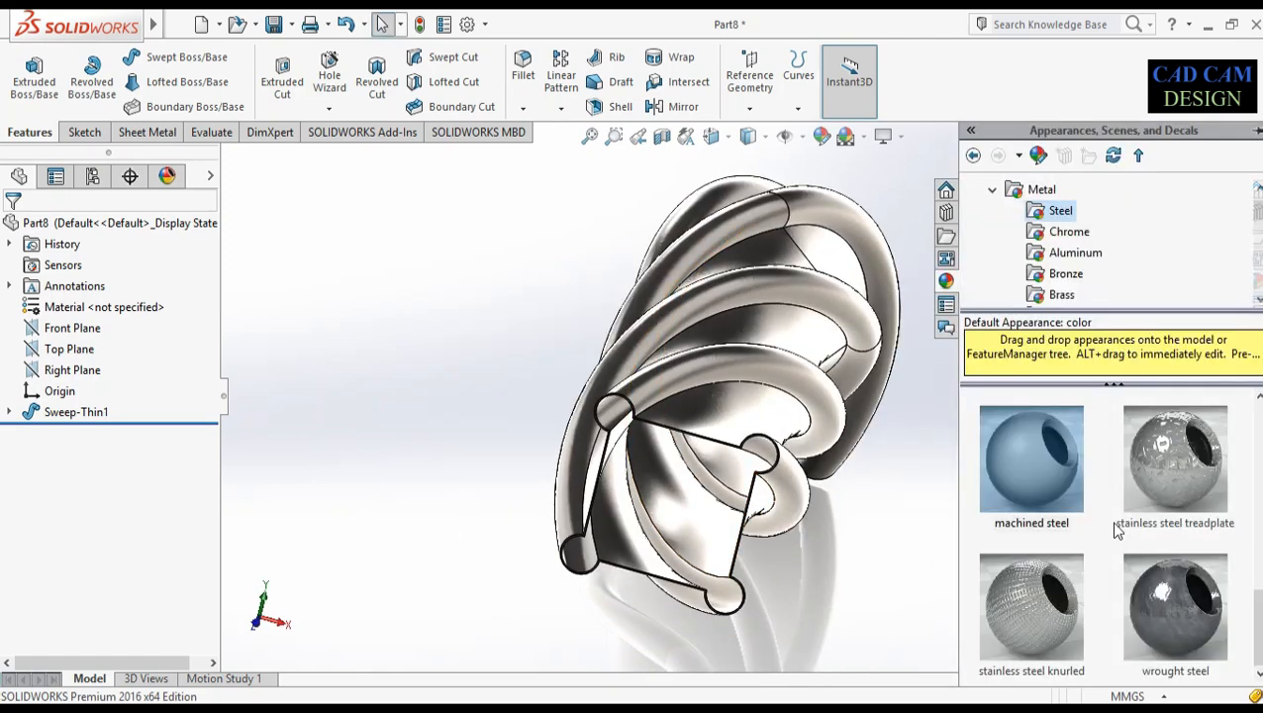
drag(1183, 450, 715, 358)
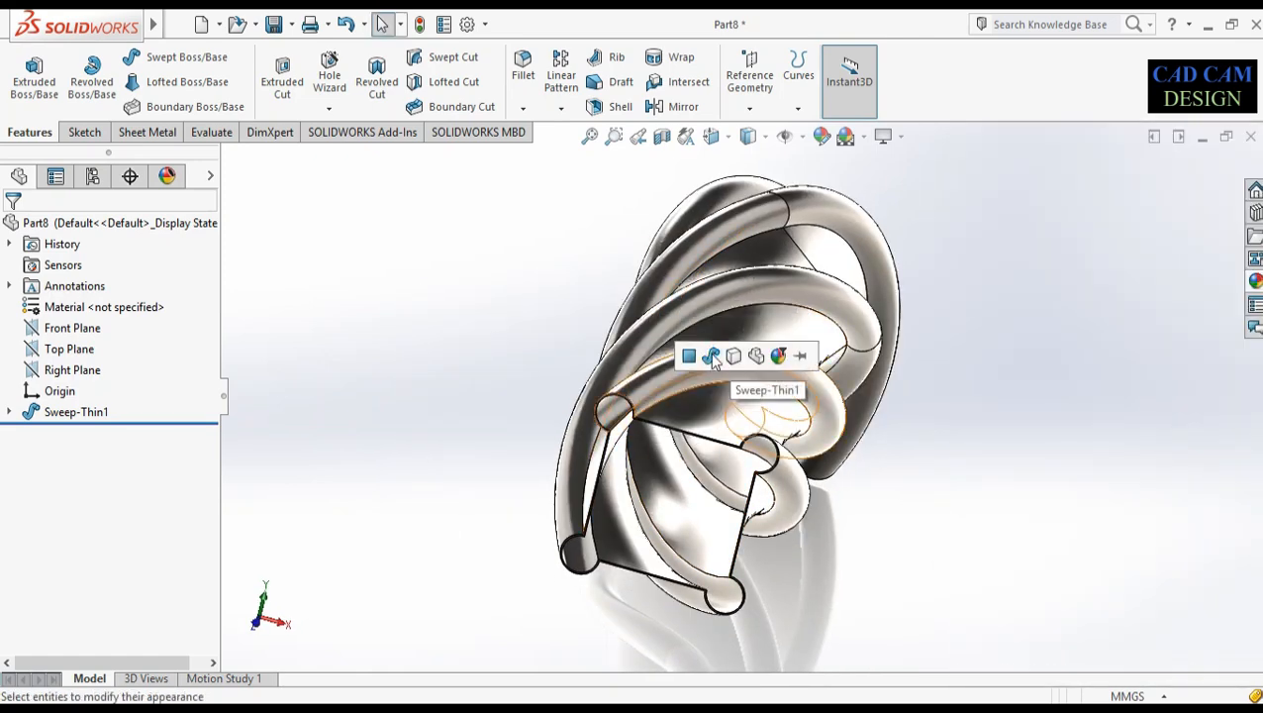
click(712, 357)
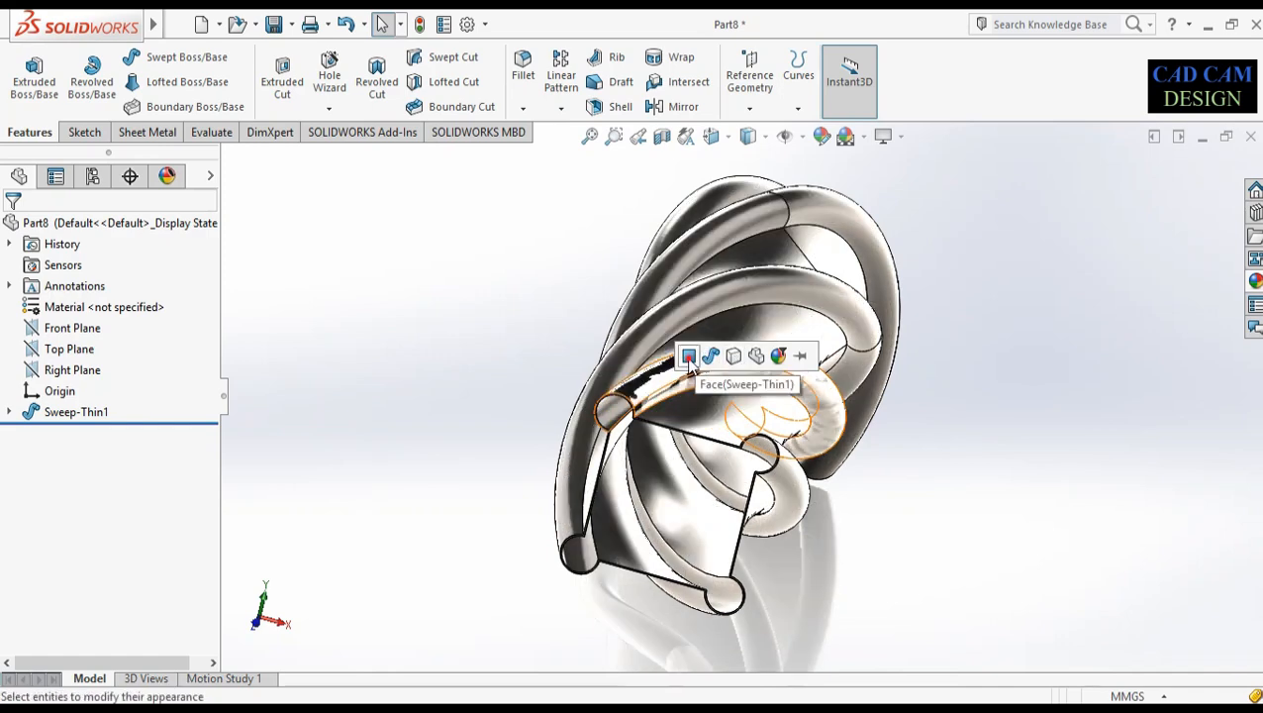
middle_drag(935, 479, 738, 404)
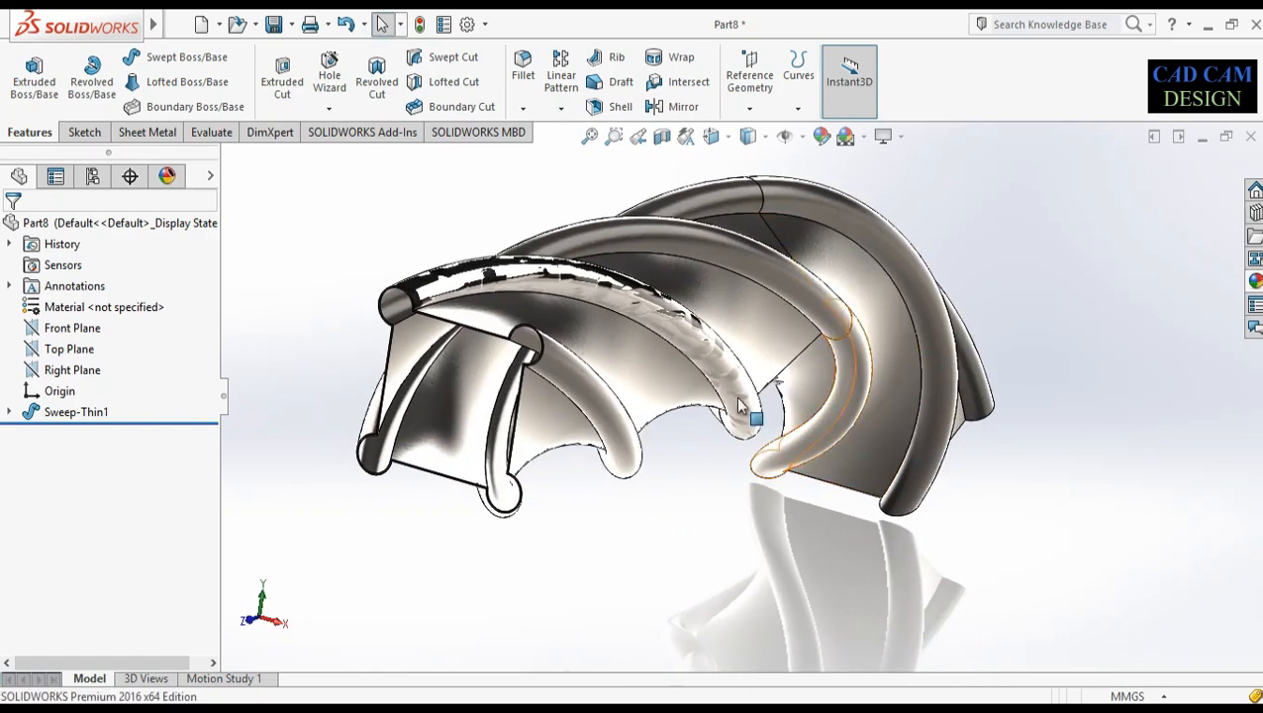
Apply the gloss red car paint to the twisted side face beside the treadplate corner at the straight section's open end
click(1254, 280)
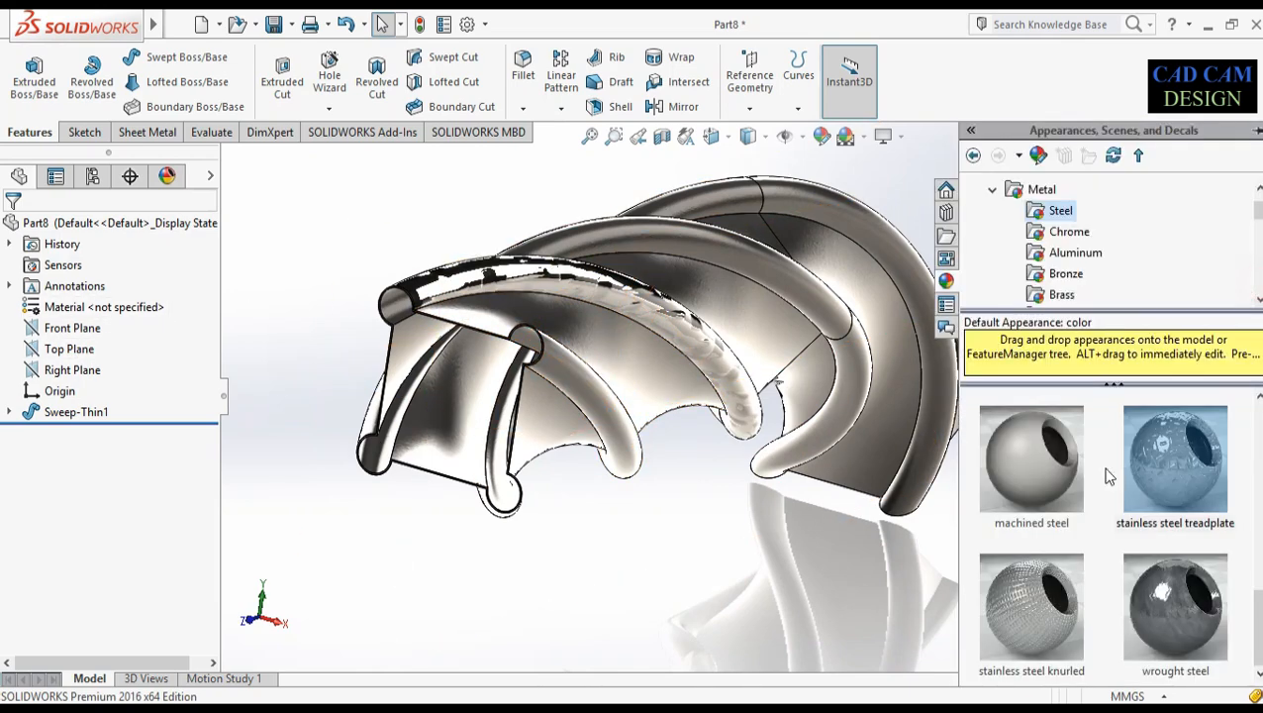
scroll(1059, 280, down, 3)
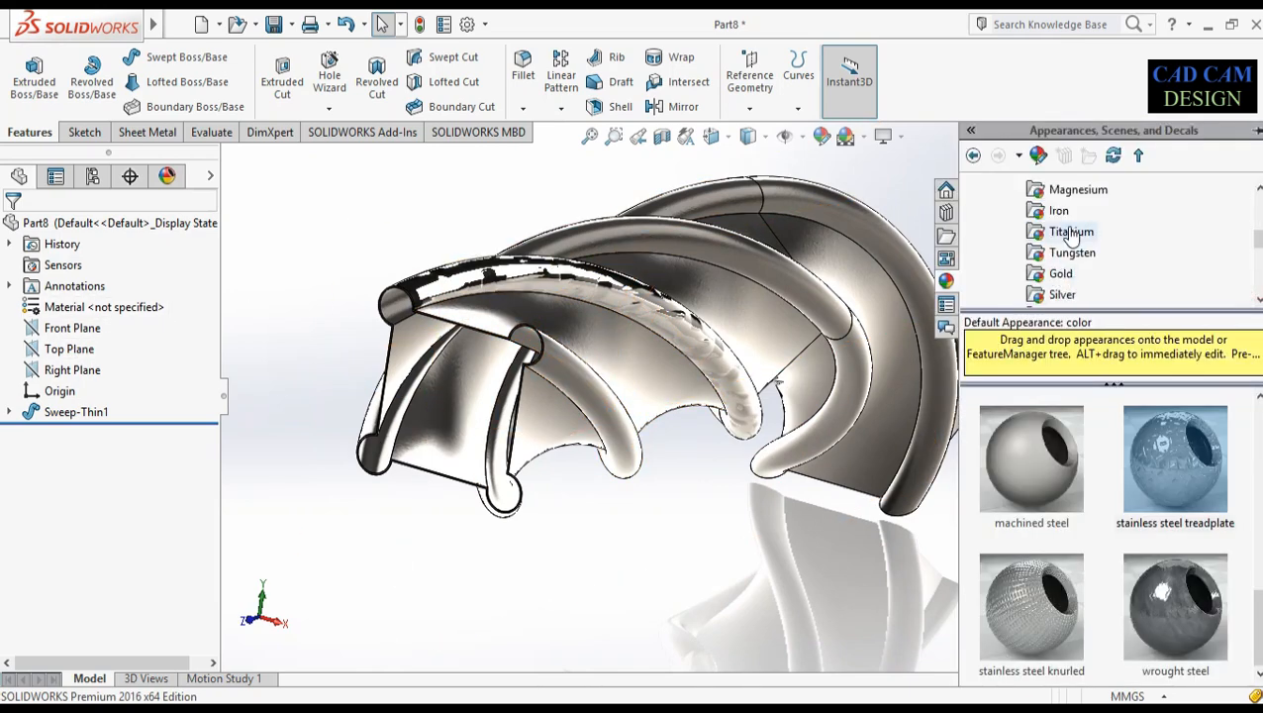
click(1059, 273)
scroll(1049, 287, down, 2)
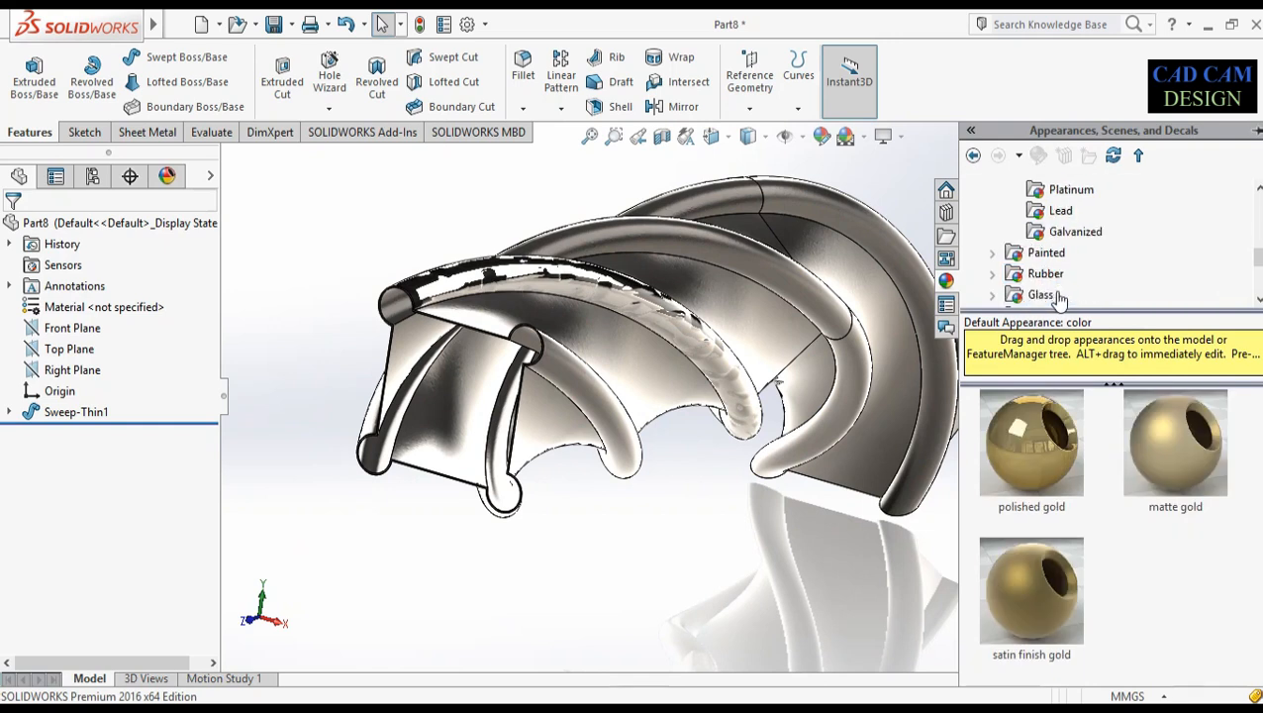
click(1046, 253)
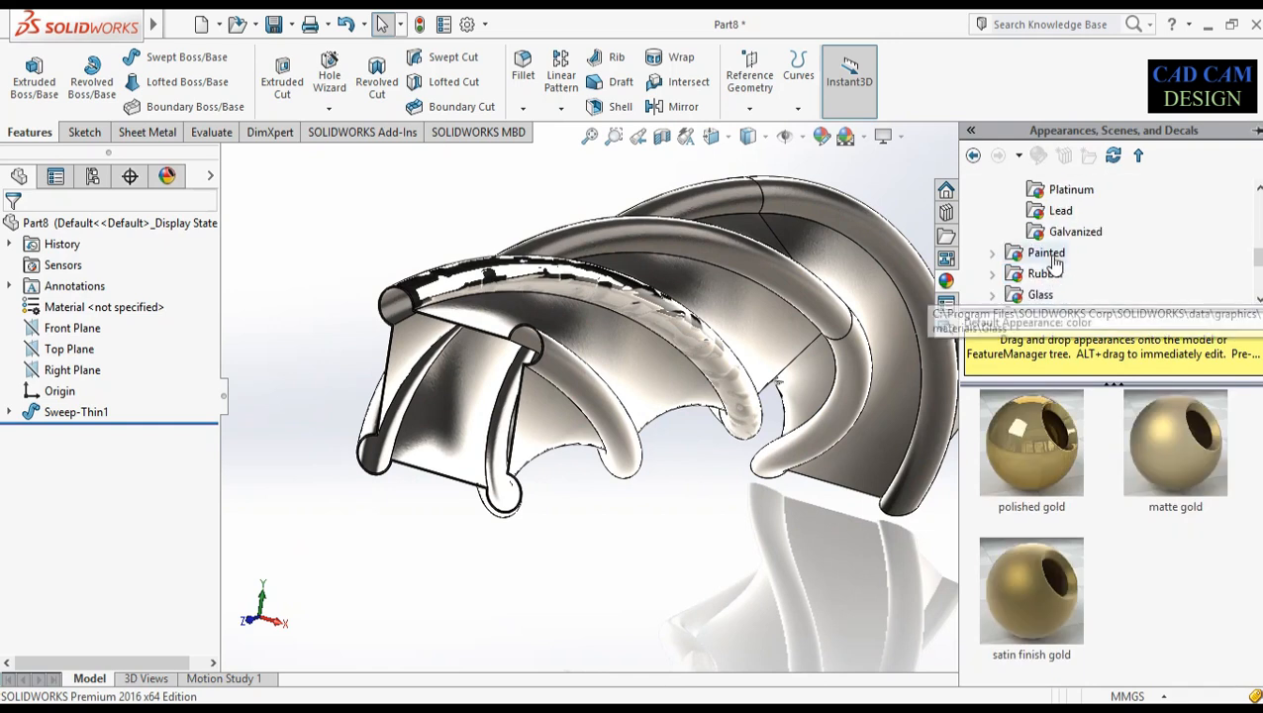
click(991, 257)
click(1068, 273)
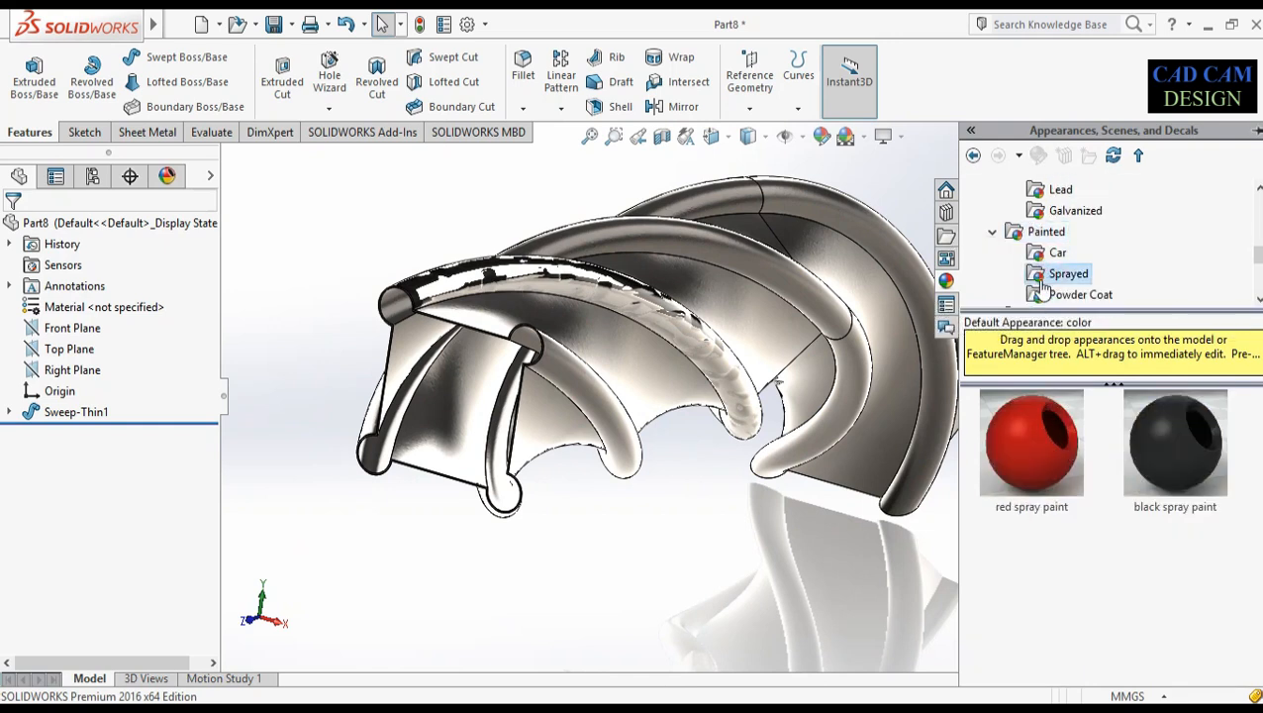
click(1057, 253)
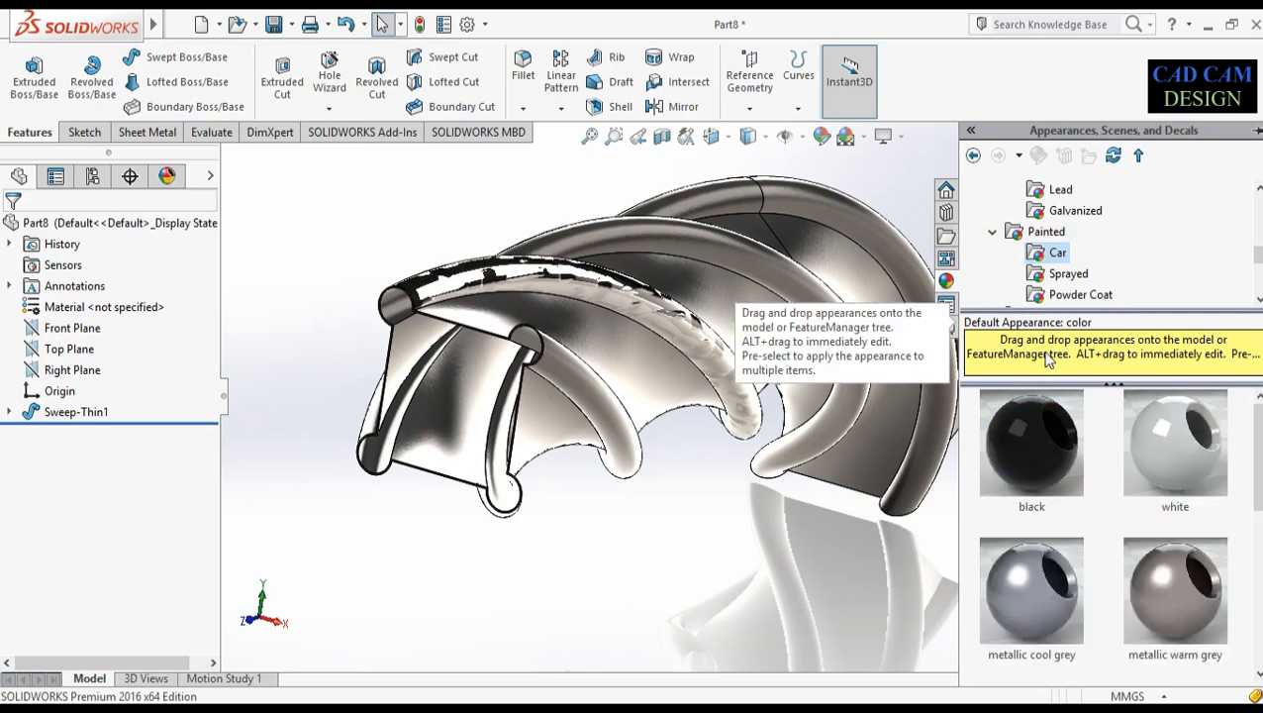
click(1058, 253)
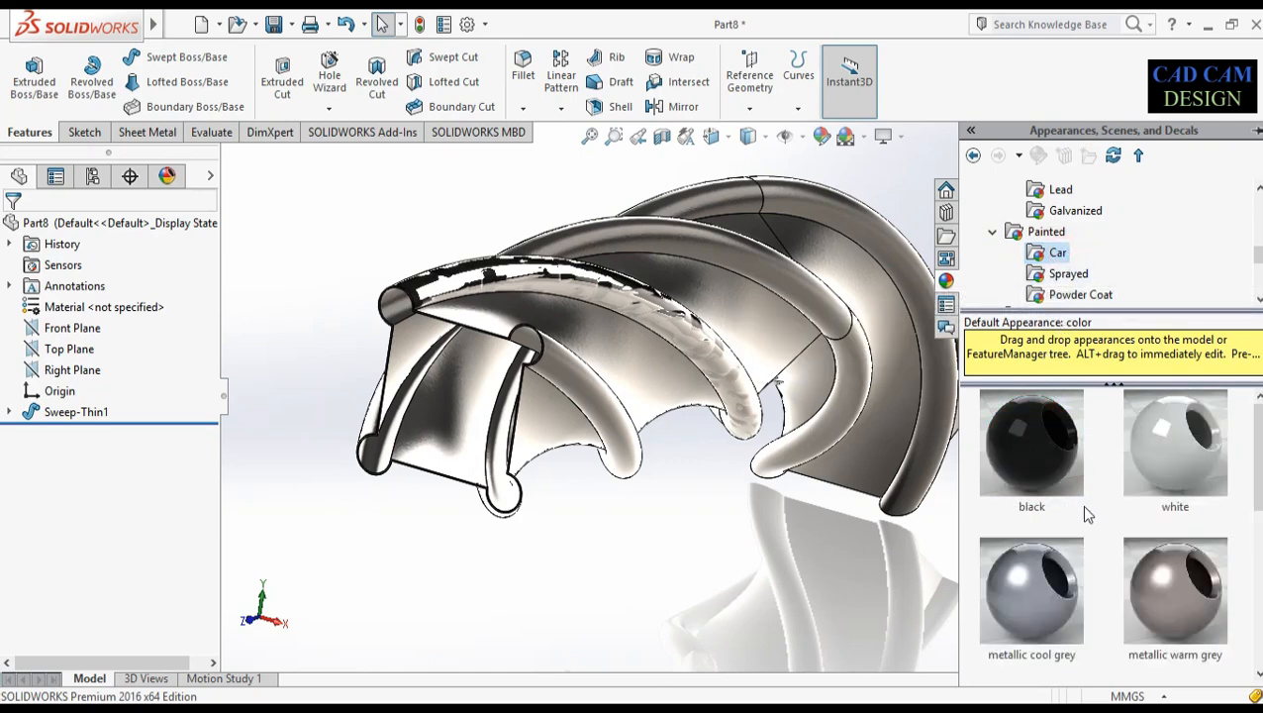
scroll(1084, 512, down, 3)
mouse_move(1044, 470)
mouse_down()
mouse_move(556, 332)
mouse_move(572, 339)
mouse_up()
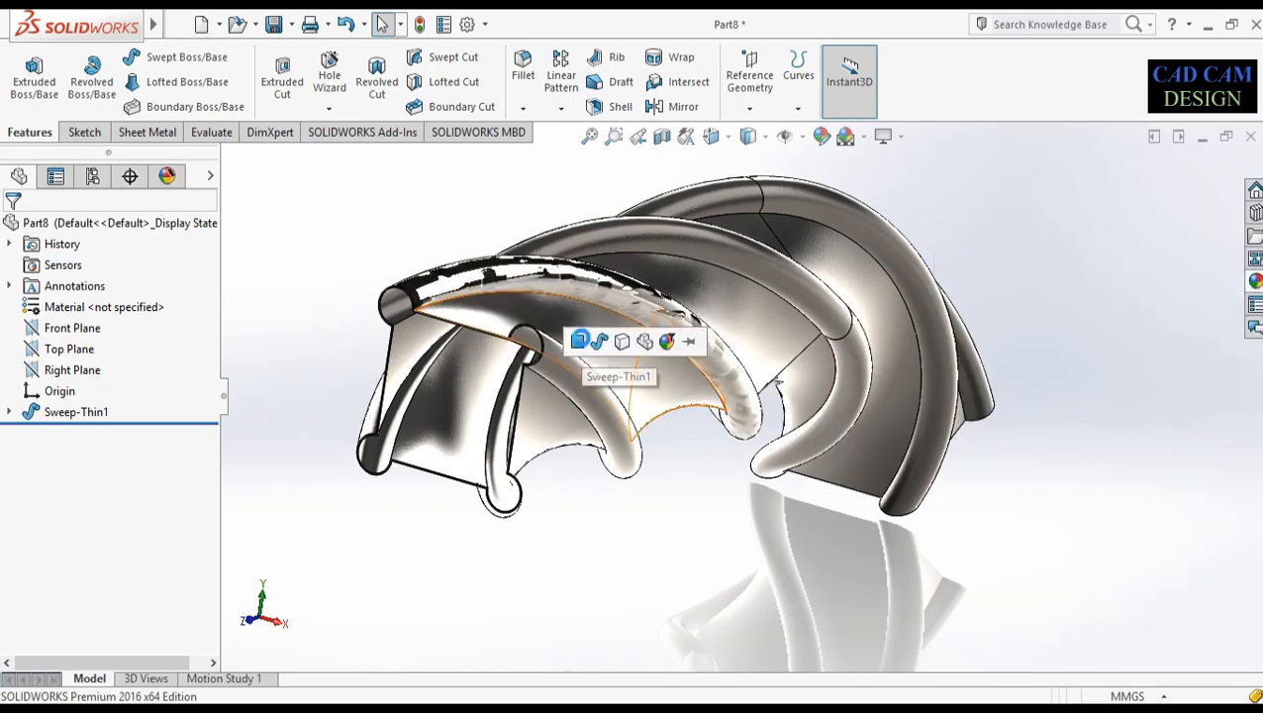
click(579, 340)
Apply gloss red to the twisted side face beyond the treadplate corner and to the adjoining face in the bend
click(1255, 280)
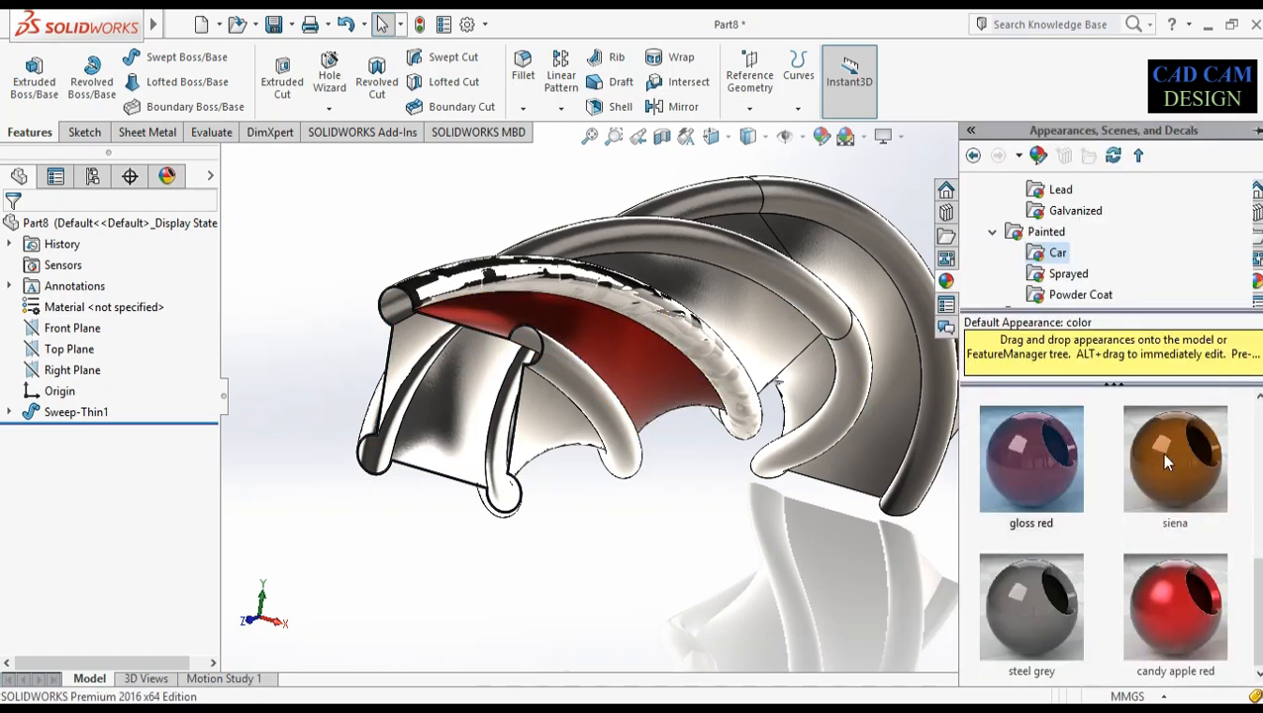
drag(1058, 487, 756, 338)
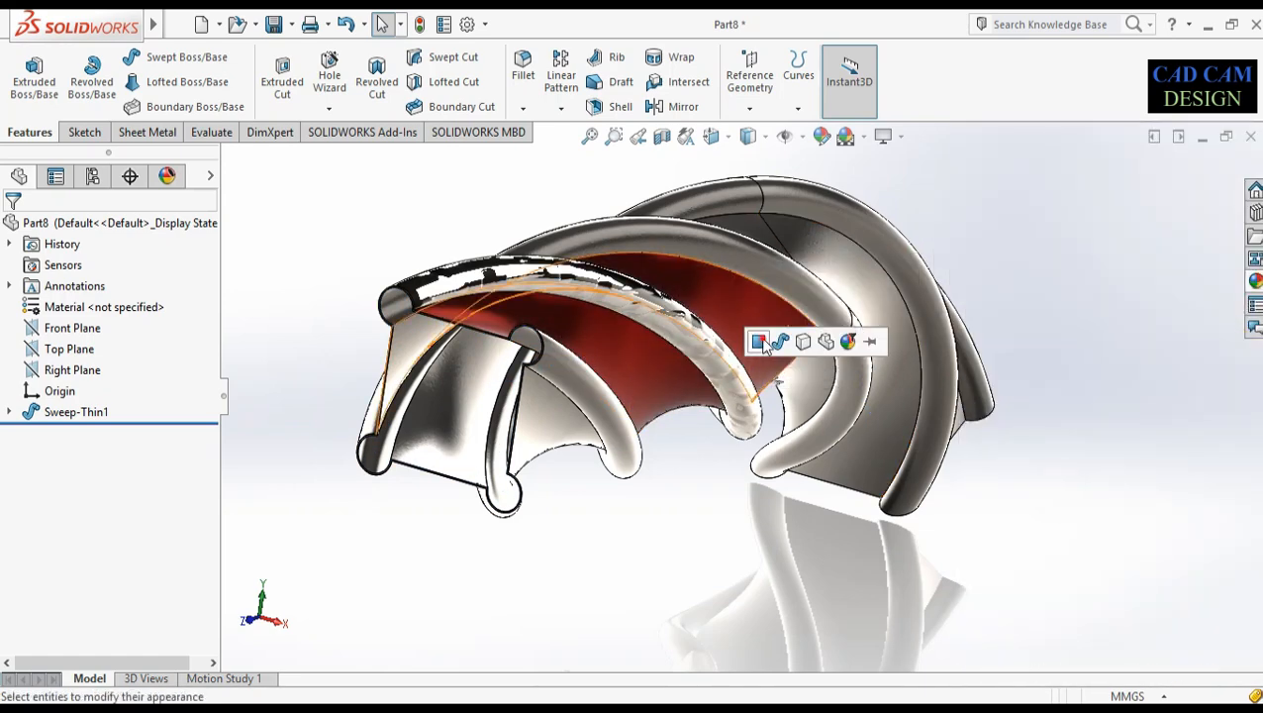
click(758, 341)
click(1255, 280)
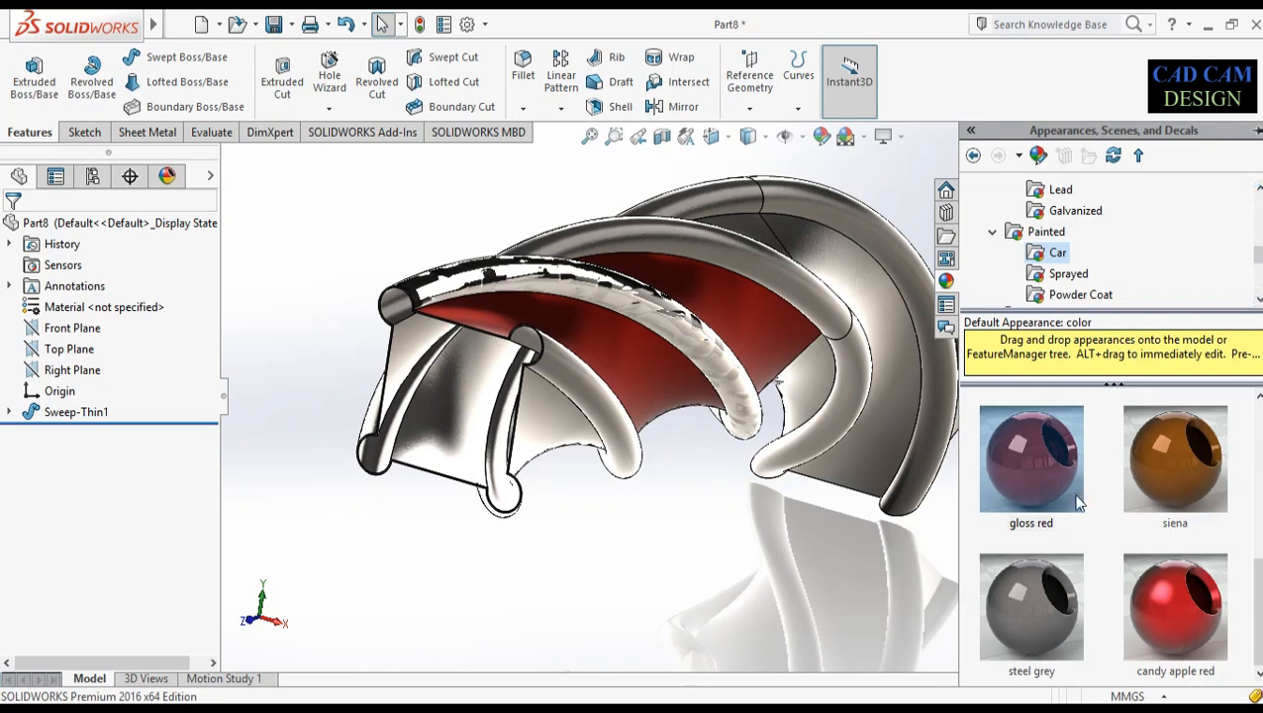
drag(1079, 502, 857, 266)
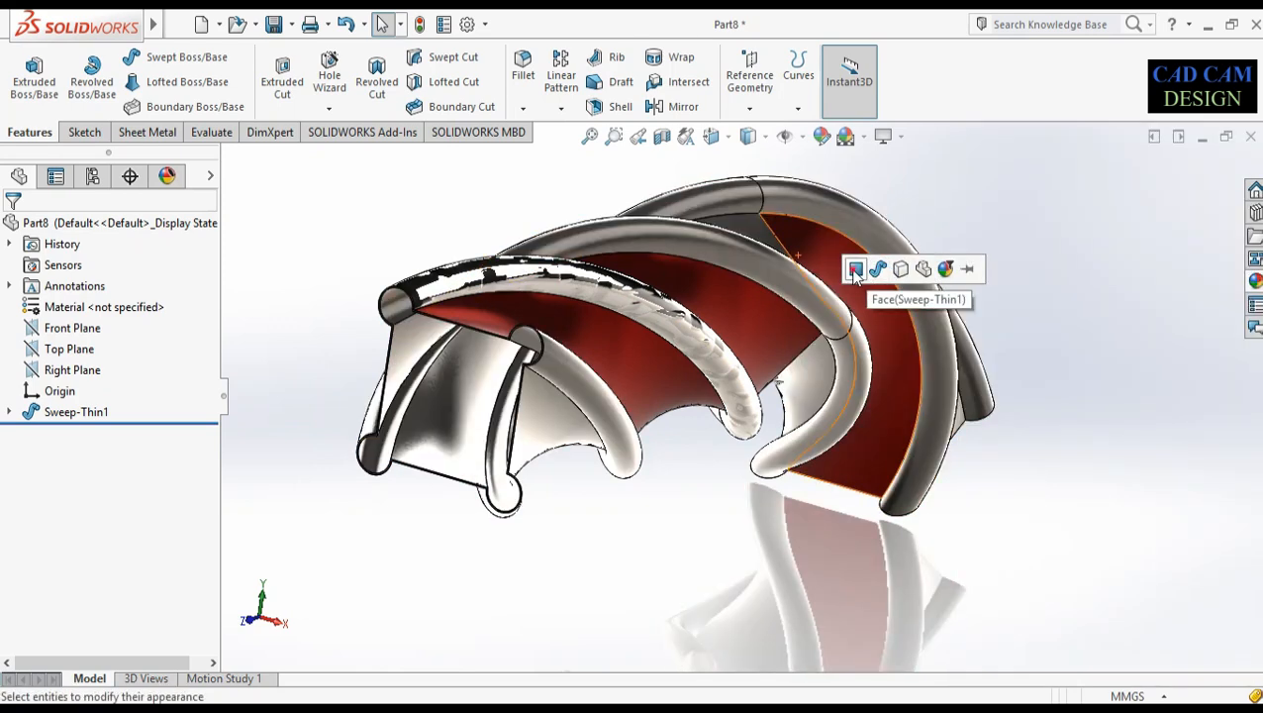
click(856, 269)
Apply gloss red to the two remaining twisted side faces along the pipe's straight section
middle_drag(856, 274, 1215, 235)
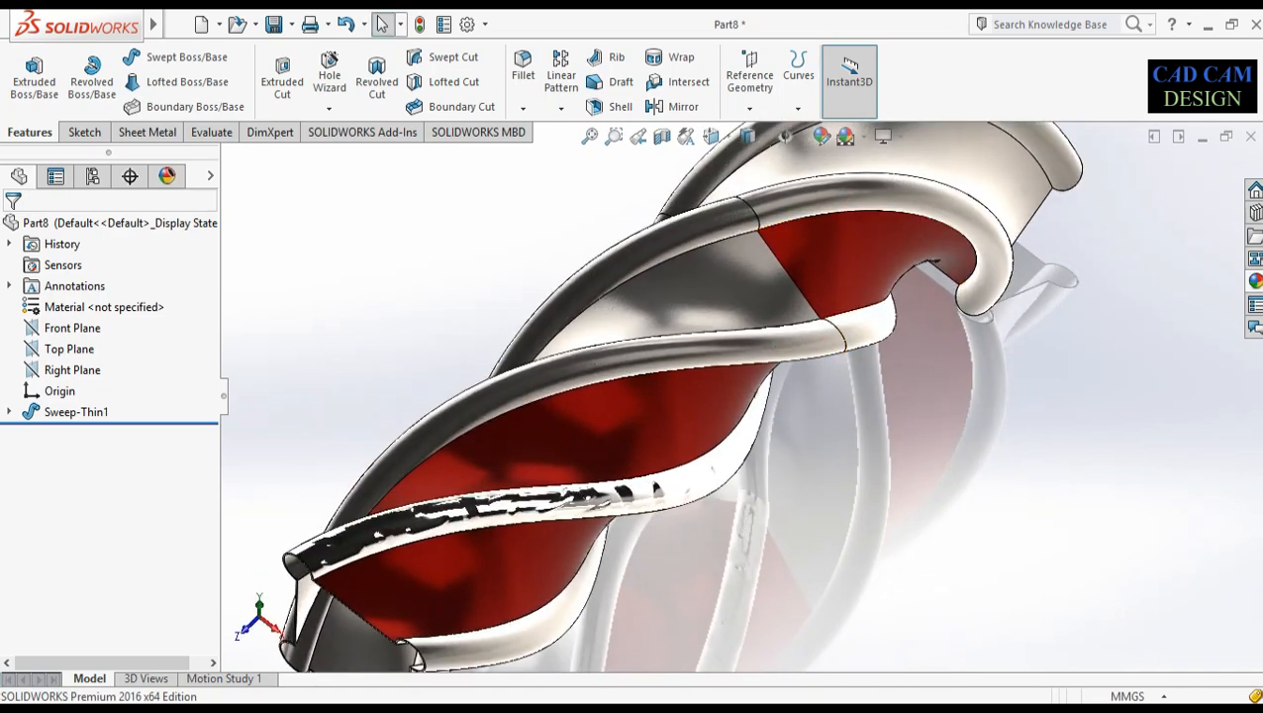
click(1254, 281)
drag(1048, 485, 699, 290)
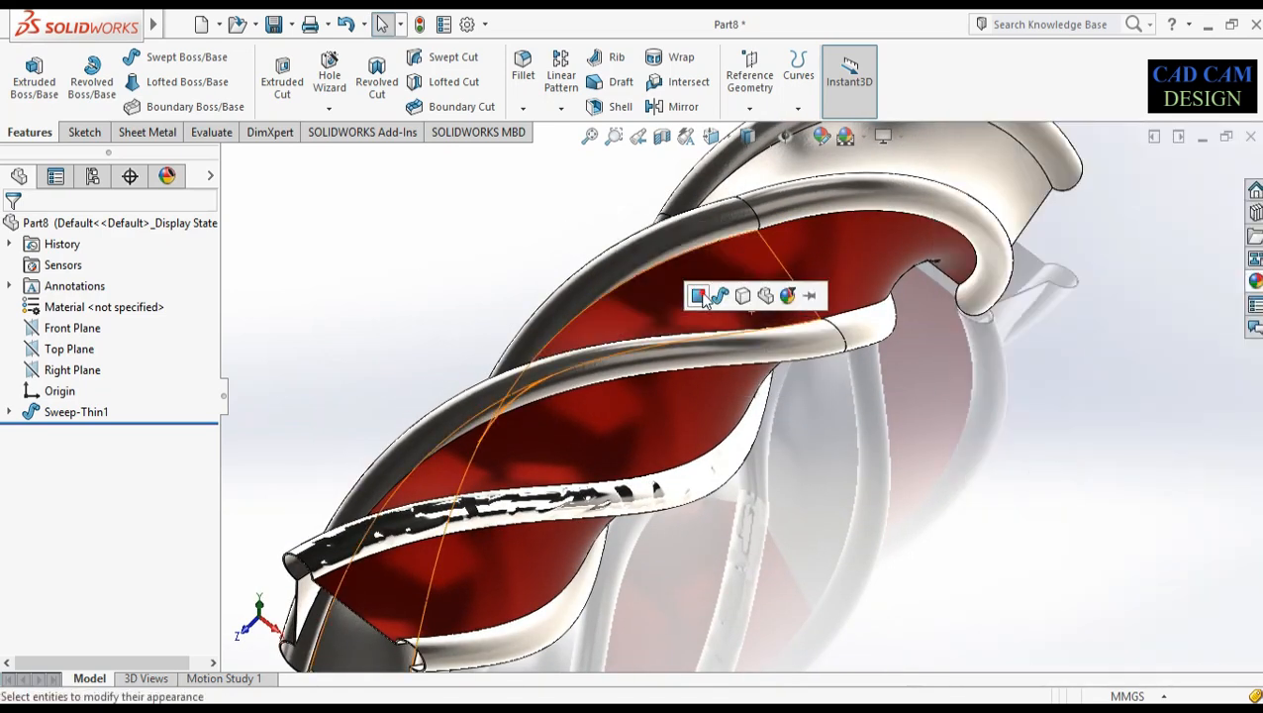
middle_drag(811, 352, 1091, 362)
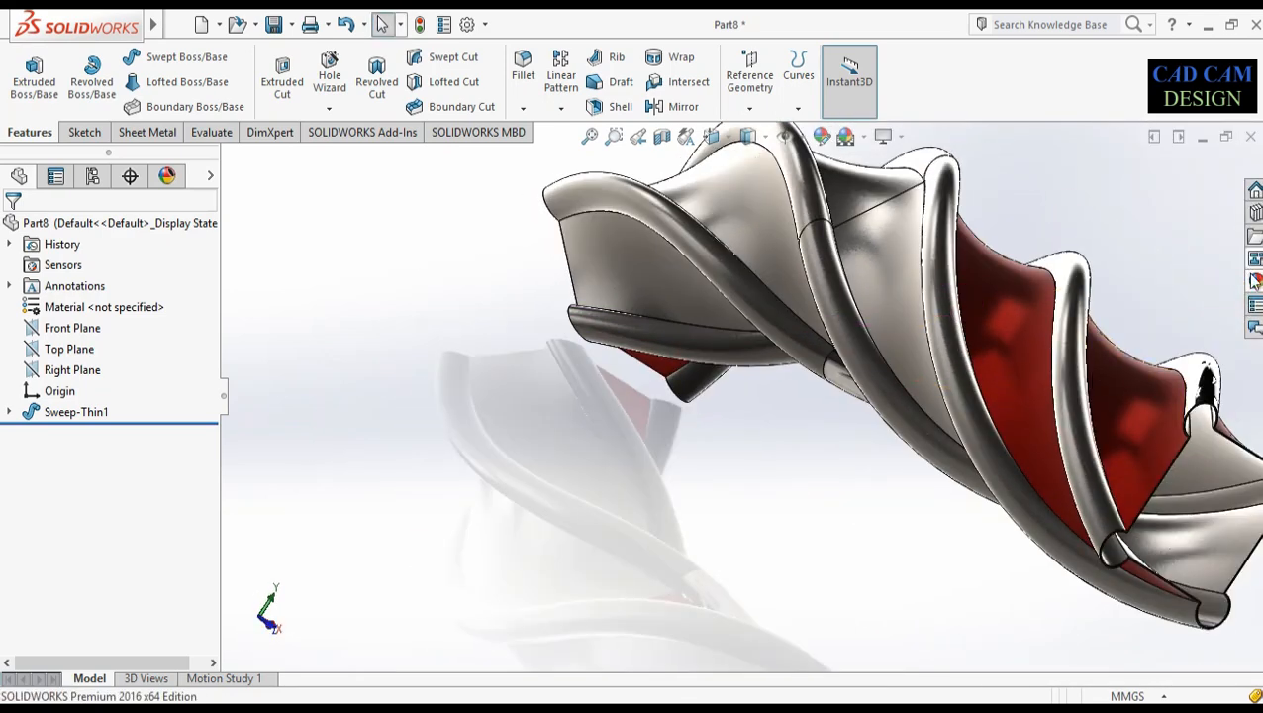
click(1253, 281)
drag(977, 369, 897, 259)
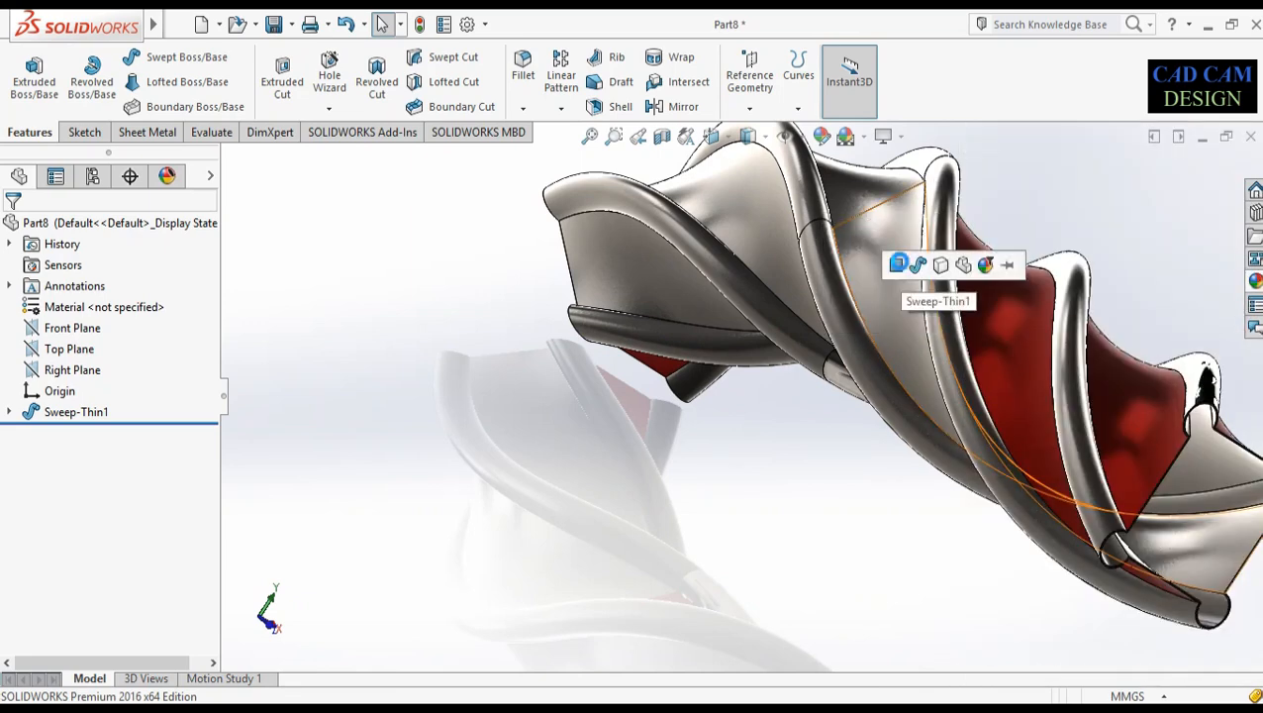
click(897, 260)
Apply gloss red to one rounded corner face in the bend and to the twisted side face next to it
click(1253, 281)
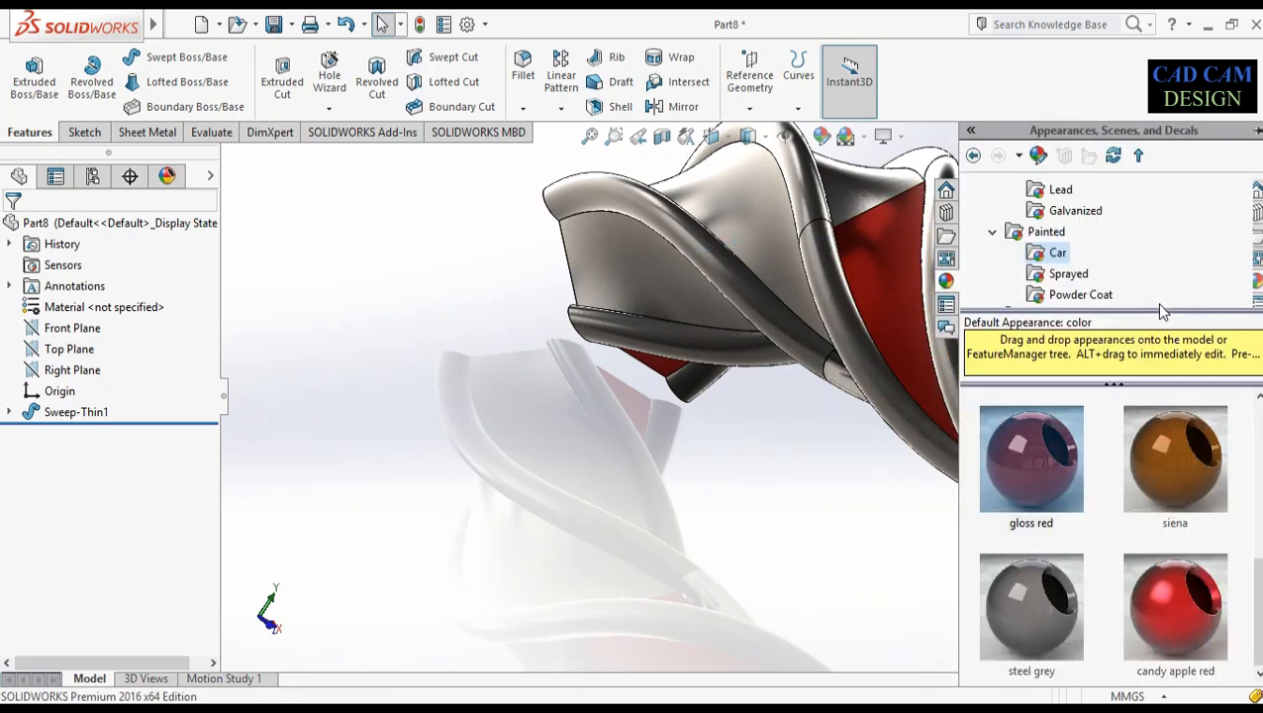
drag(1041, 438, 752, 138)
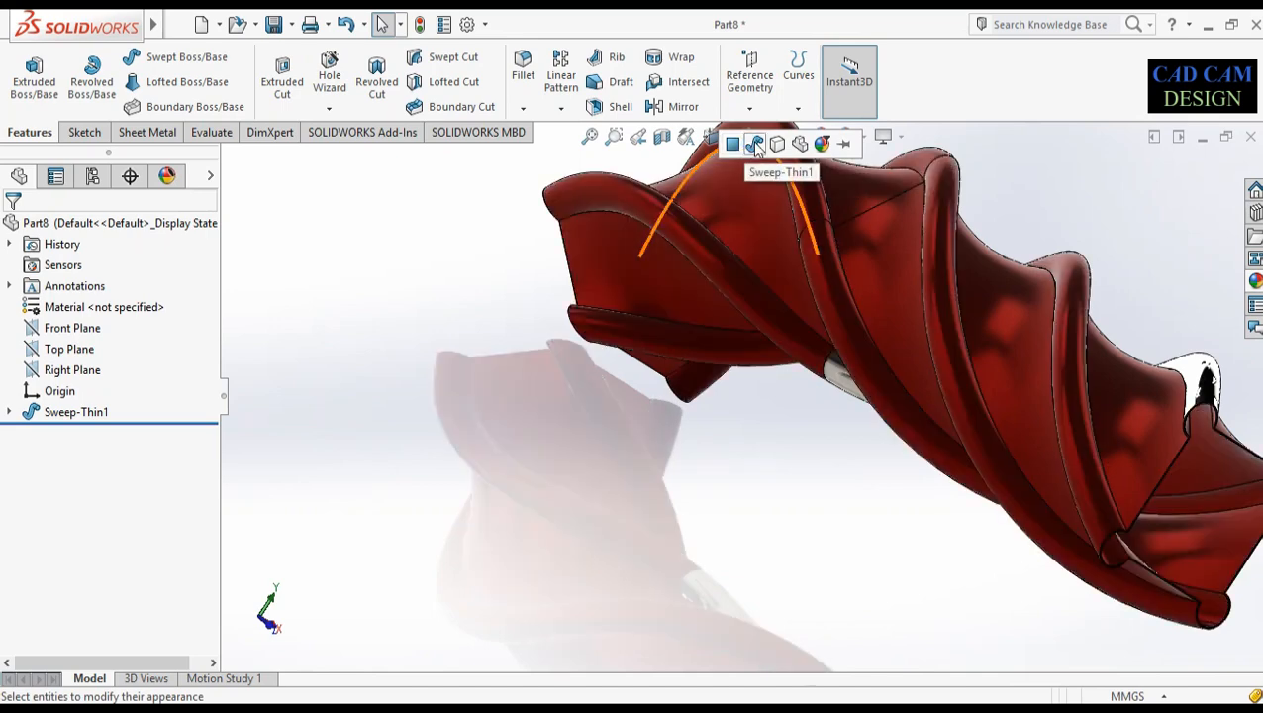
click(732, 145)
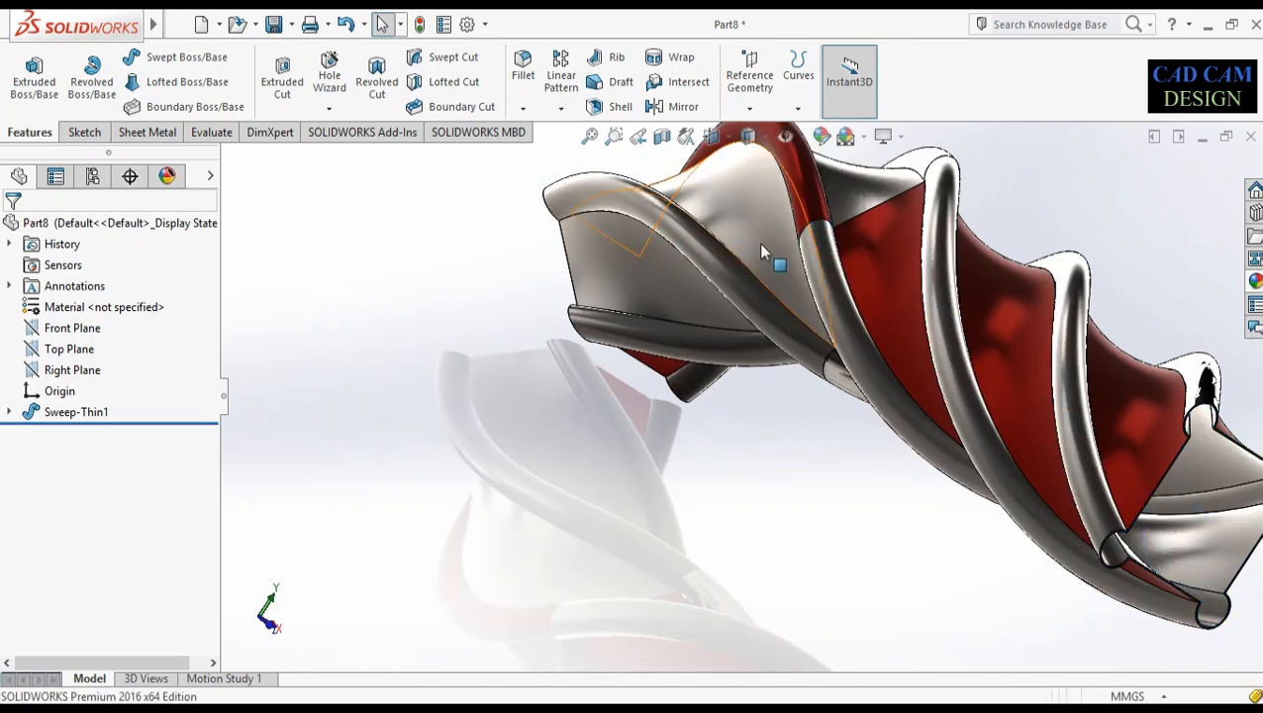
click(1253, 281)
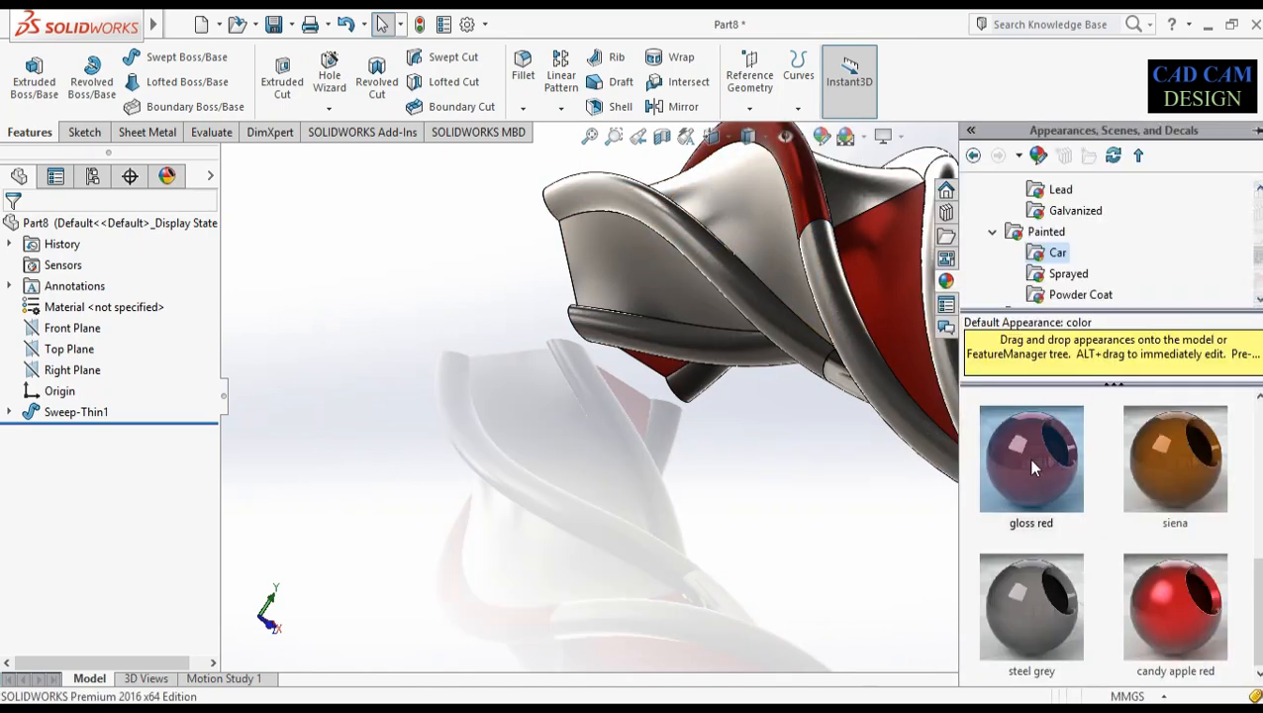
drag(1031, 466, 754, 225)
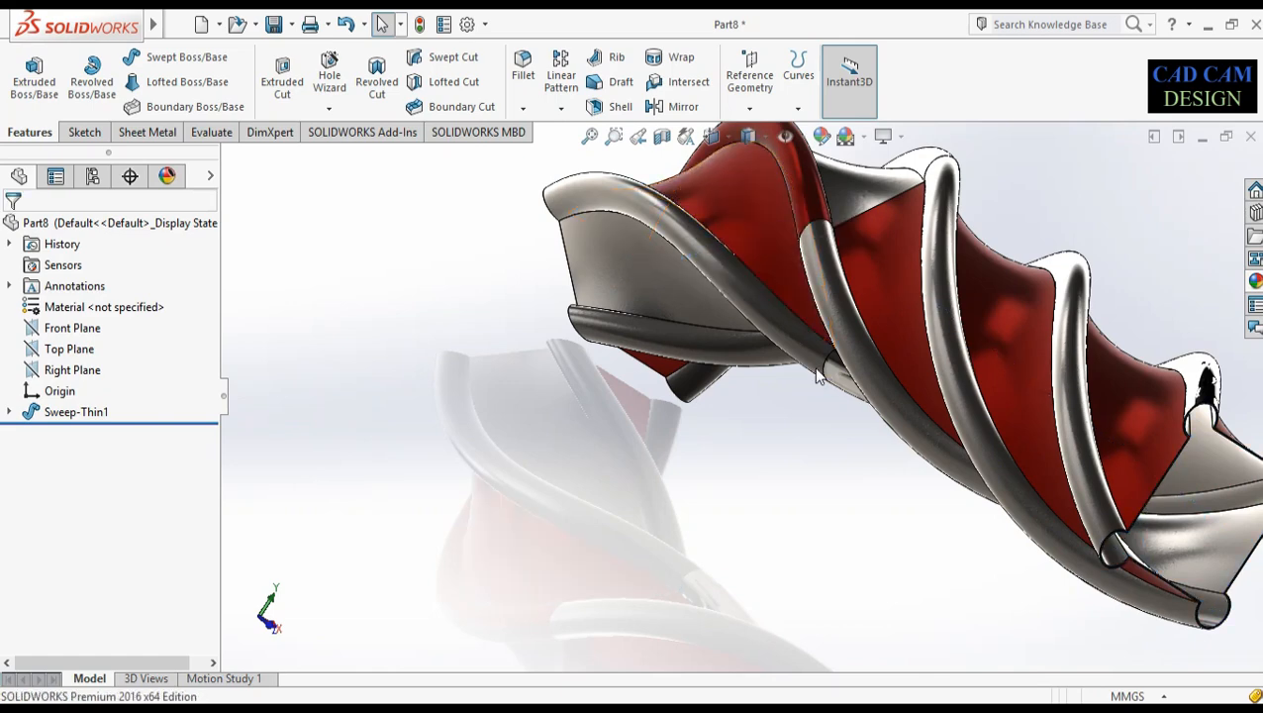
Apply gloss red to the gray twisted side face at the bend's open end, between the two steel corner ribs
middle_drag(817, 374, 1228, 257)
click(1253, 281)
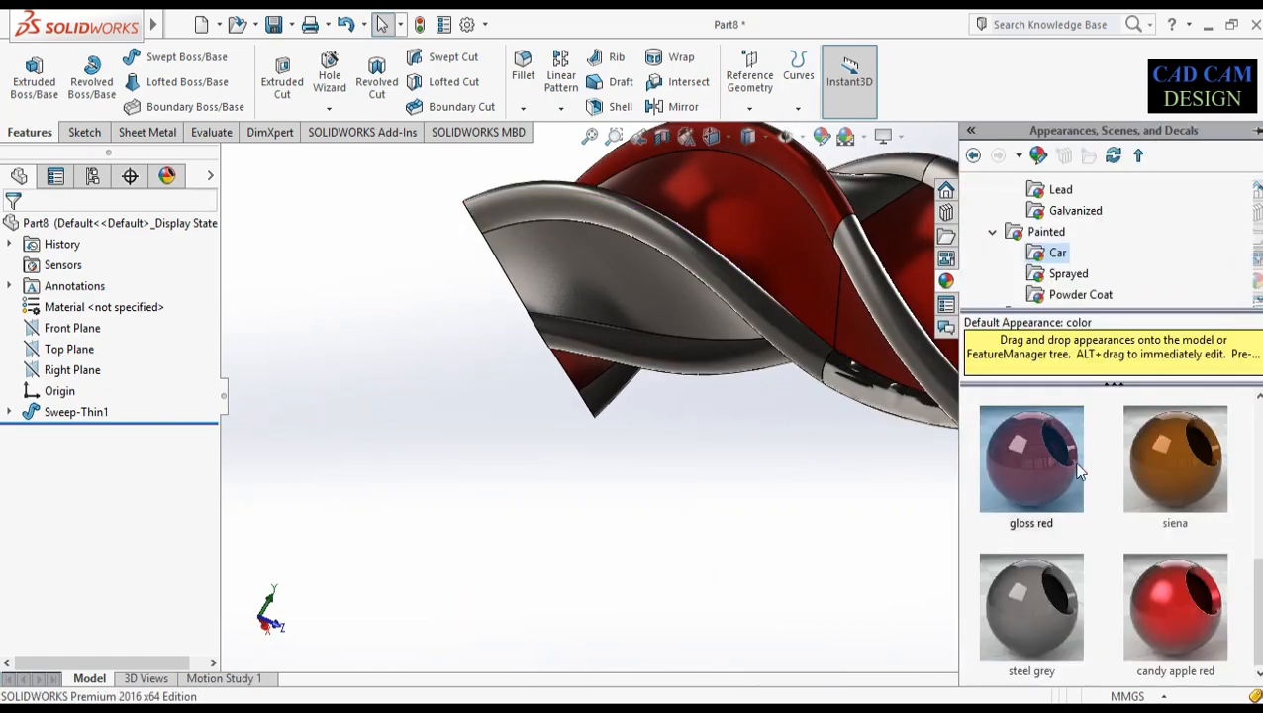
drag(1128, 460, 616, 260)
click(611, 260)
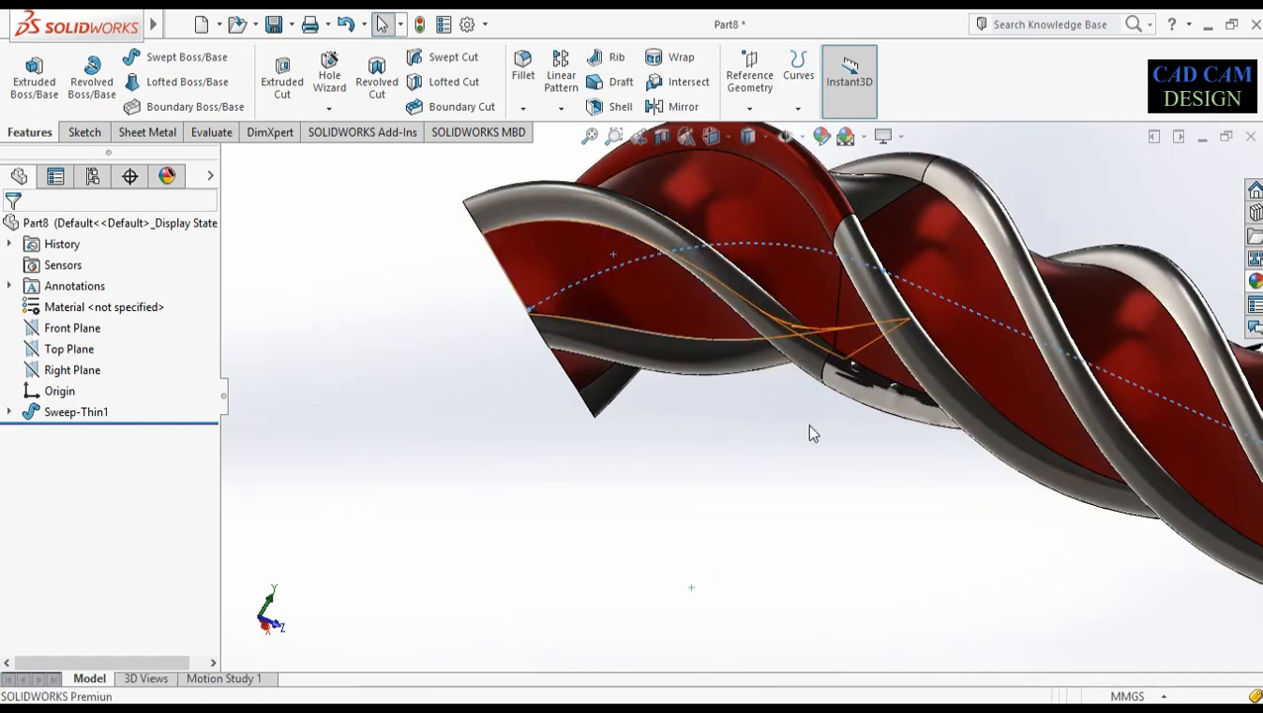
Apply gloss red to the remaining gray side face at the bend's open end, beside the red rounded corner
mouse_move(812, 432)
middle_down()
mouse_move(1049, 239)
mouse_move(1171, 223)
middle_up()
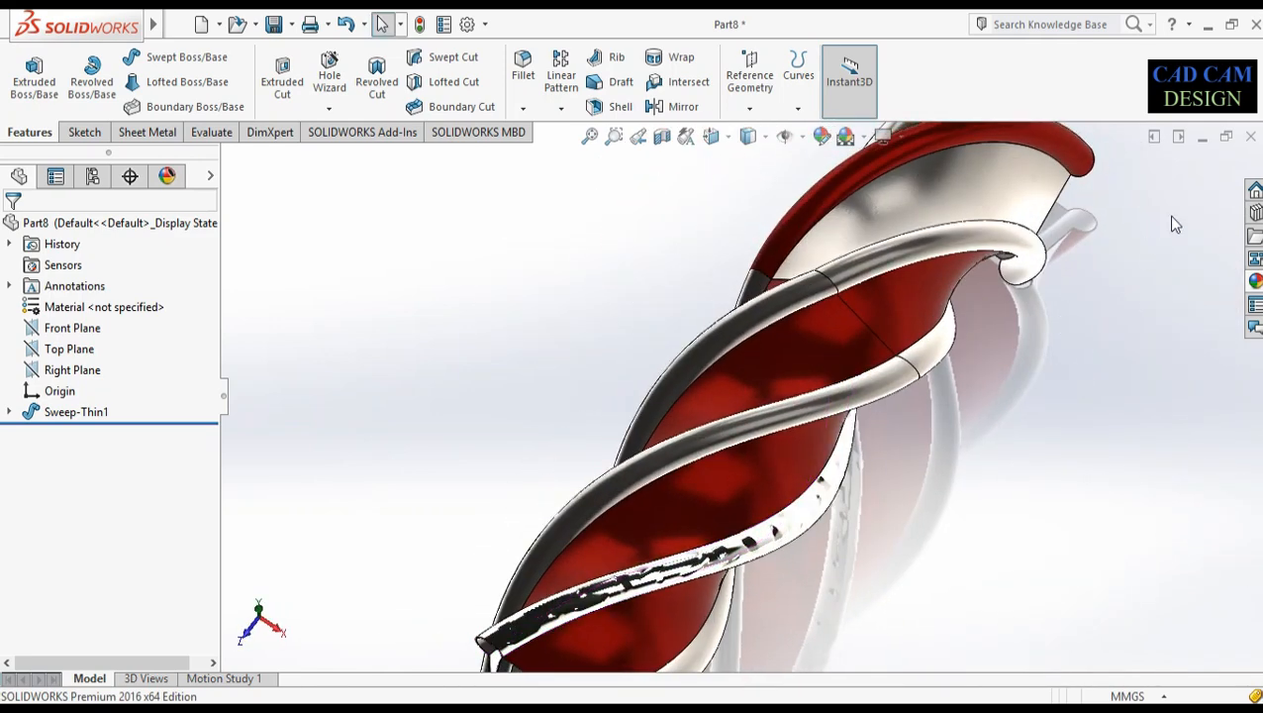
click(1251, 282)
drag(1026, 454, 887, 199)
click(883, 194)
scroll(1010, 396, down, 3)
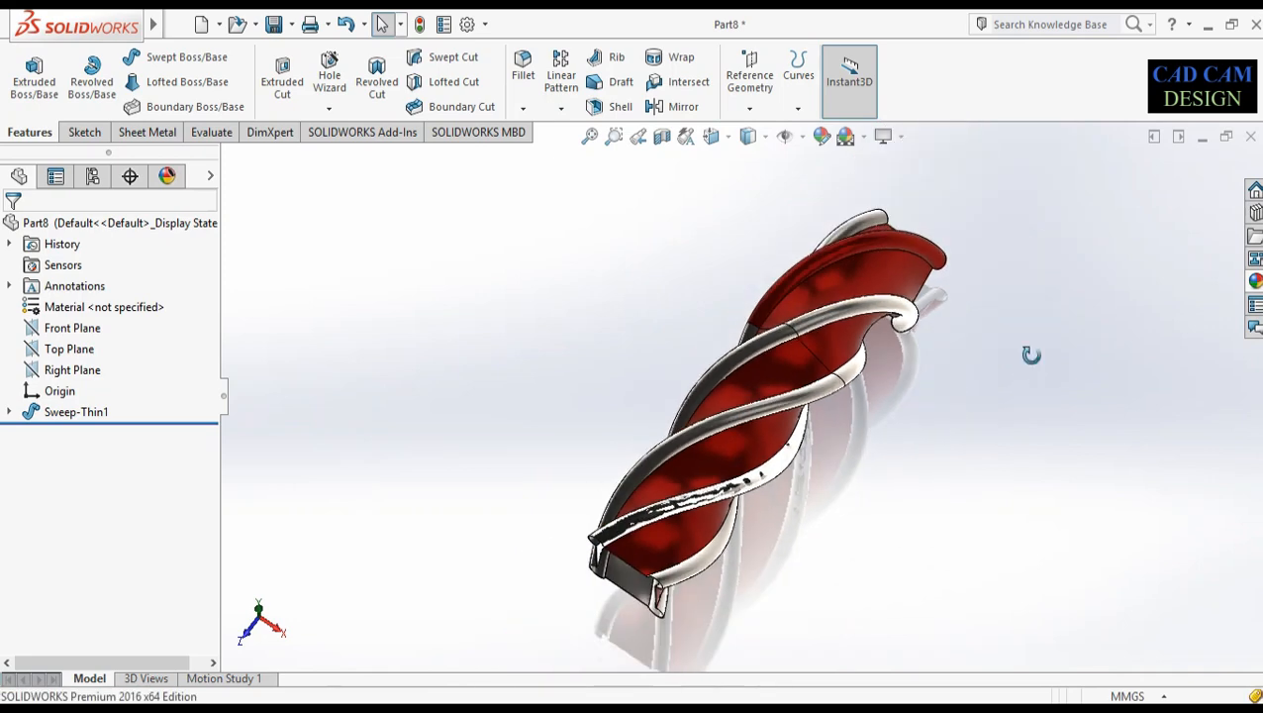
Apply the brushed steel appearance to the red rounded corner face in the bend
middle_drag(1031, 355, 707, 364)
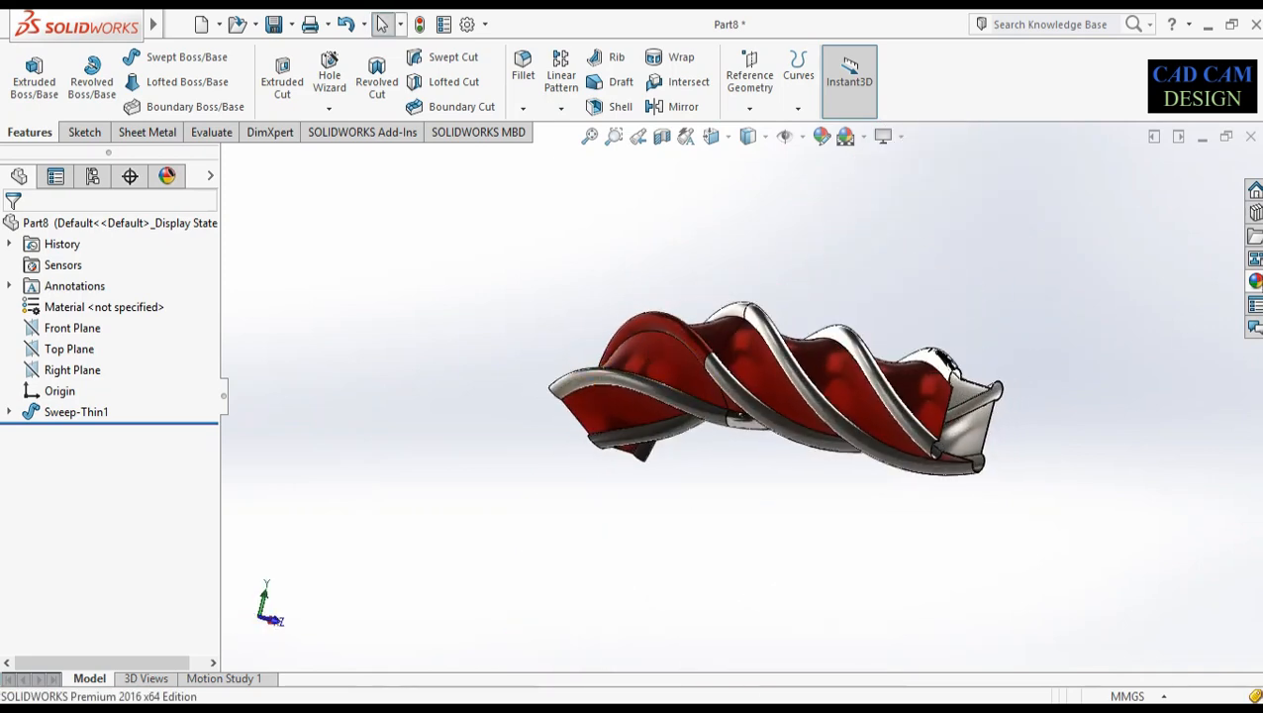
click(1255, 282)
scroll(1069, 228, up, 5)
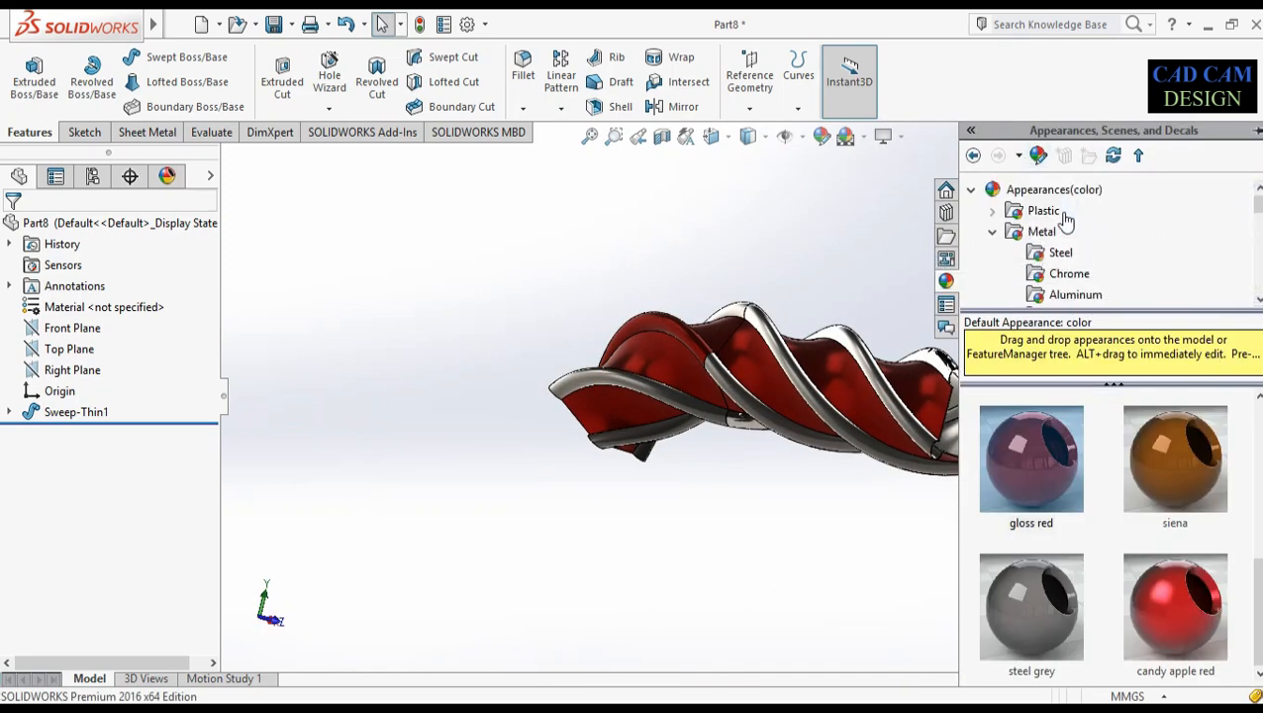
click(1060, 253)
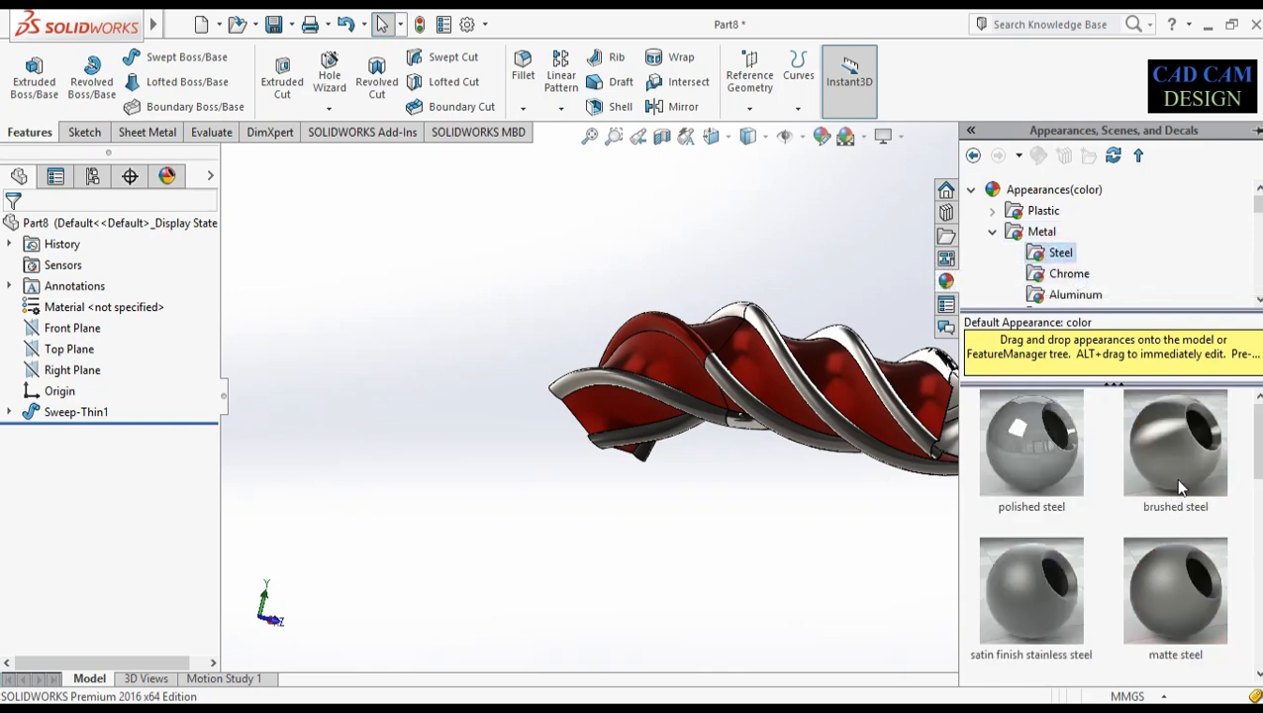
mouse_move(1173, 477)
mouse_down()
mouse_move(827, 346)
mouse_move(708, 325)
mouse_up()
drag(697, 338, 691, 338)
middle_drag(758, 431, 643, 293)
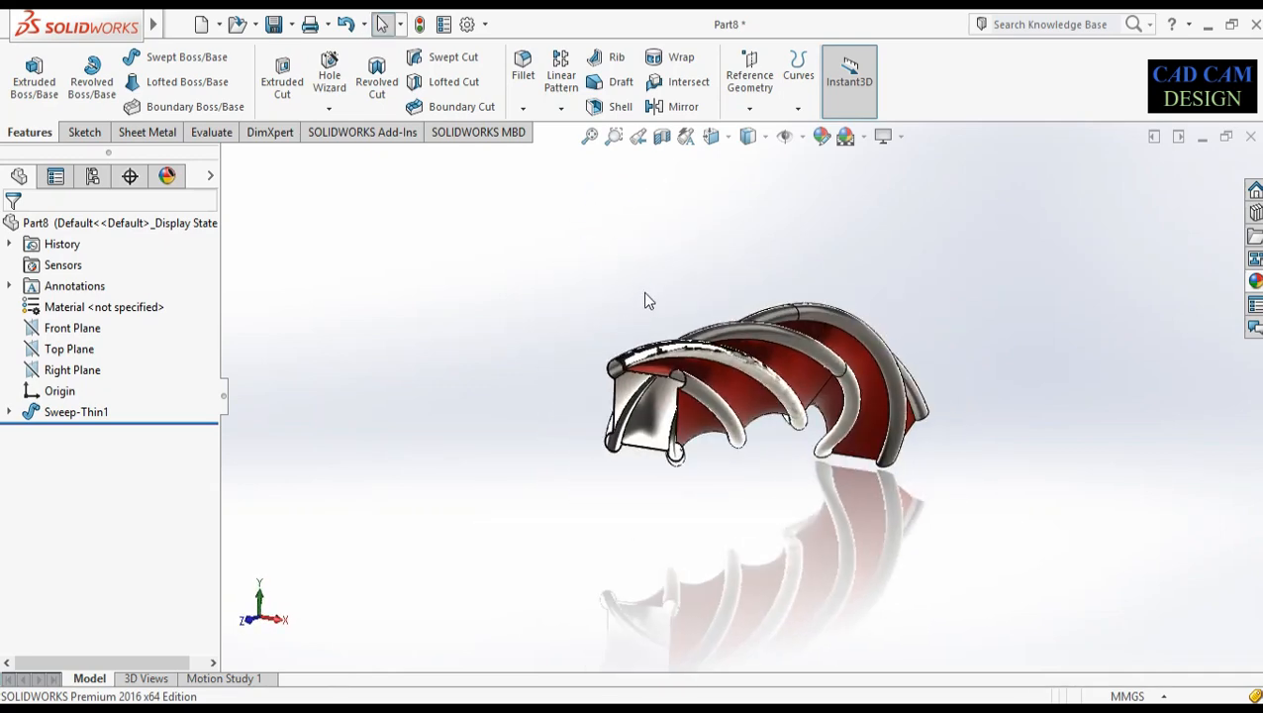
Edit the thin sweep to control its twist by Revolutions, with a Direction 1 value of 0.50
right_click(54, 410)
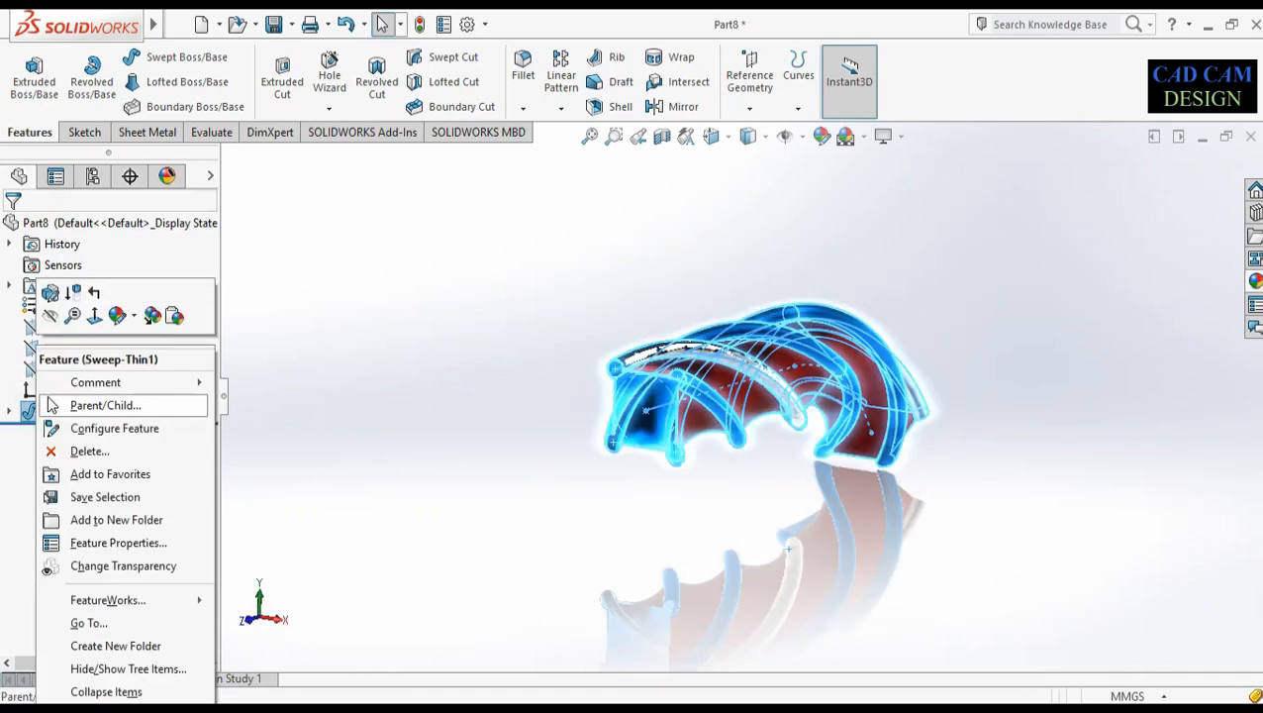
click(51, 295)
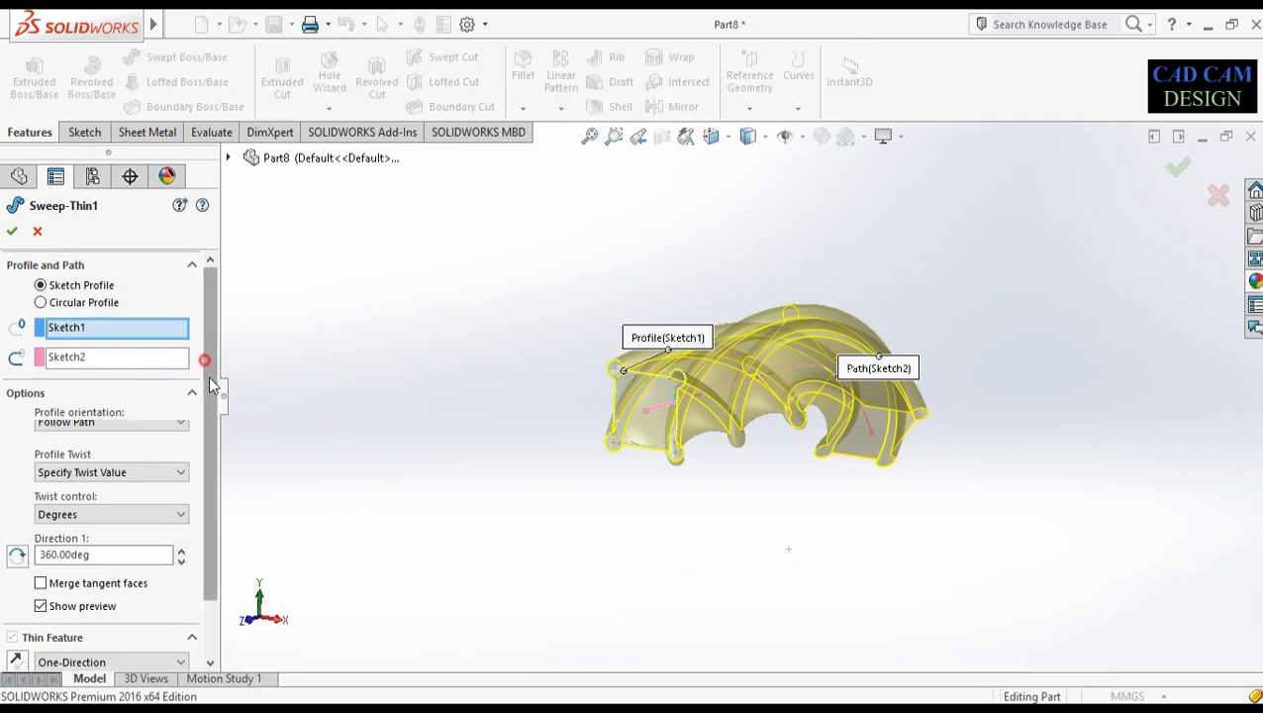
scroll(210, 384, down, 2)
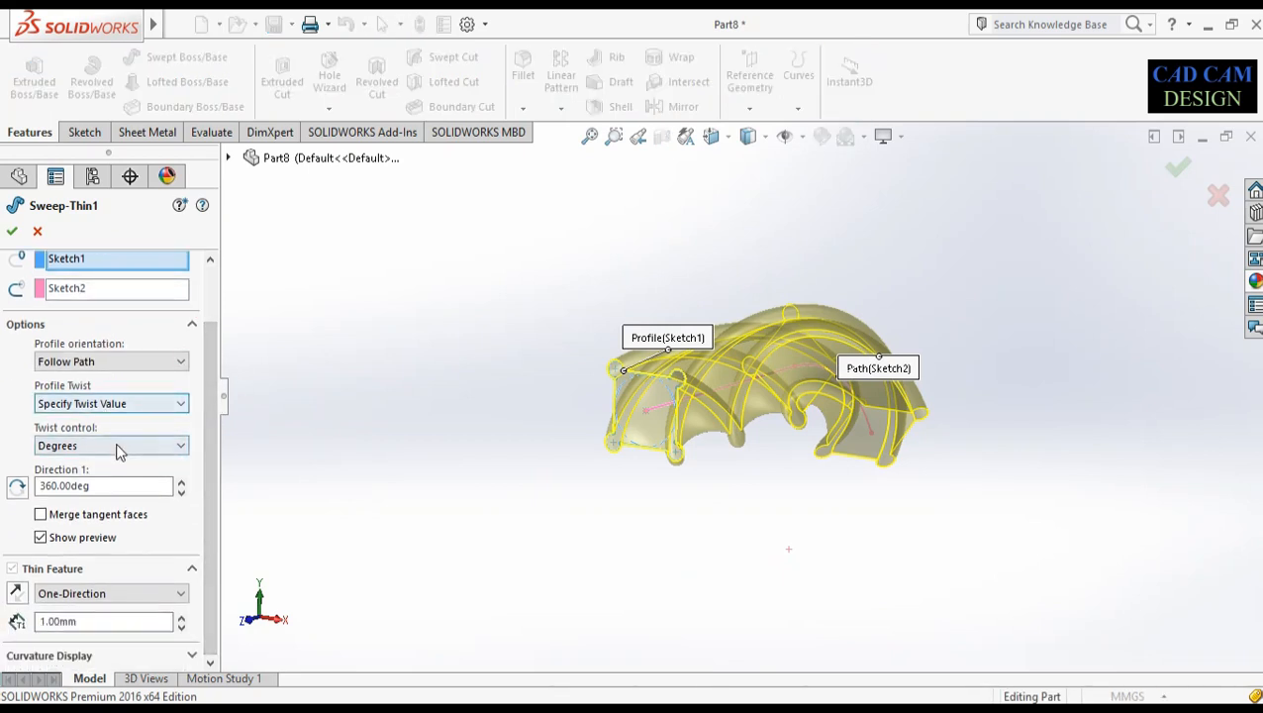
click(116, 446)
click(90, 488)
click(111, 484)
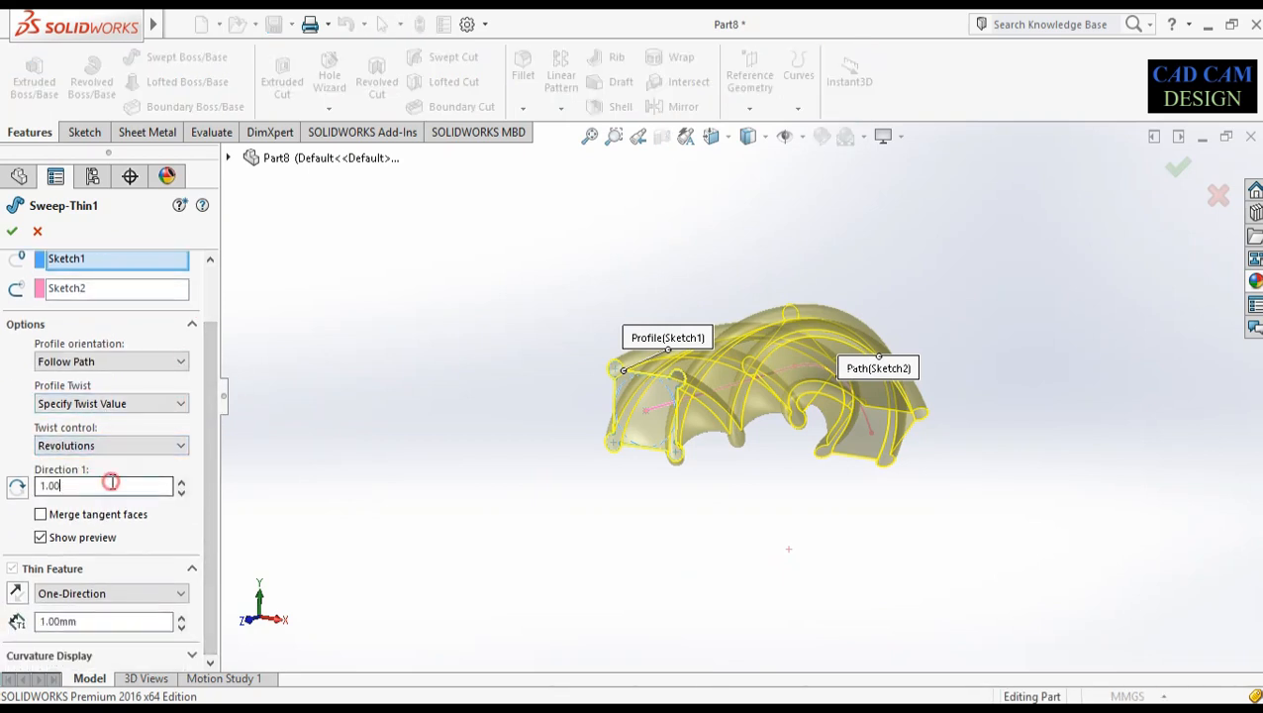
double_click(110, 484)
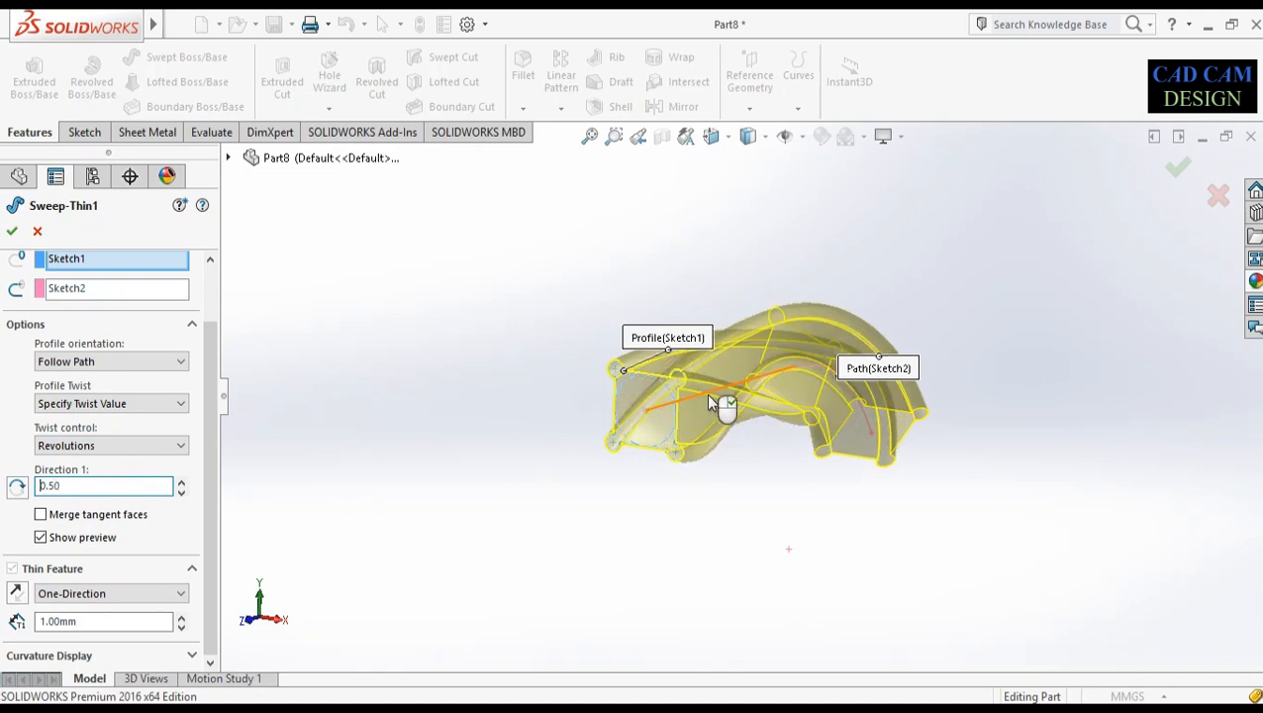
middle_drag(823, 402, 782, 414)
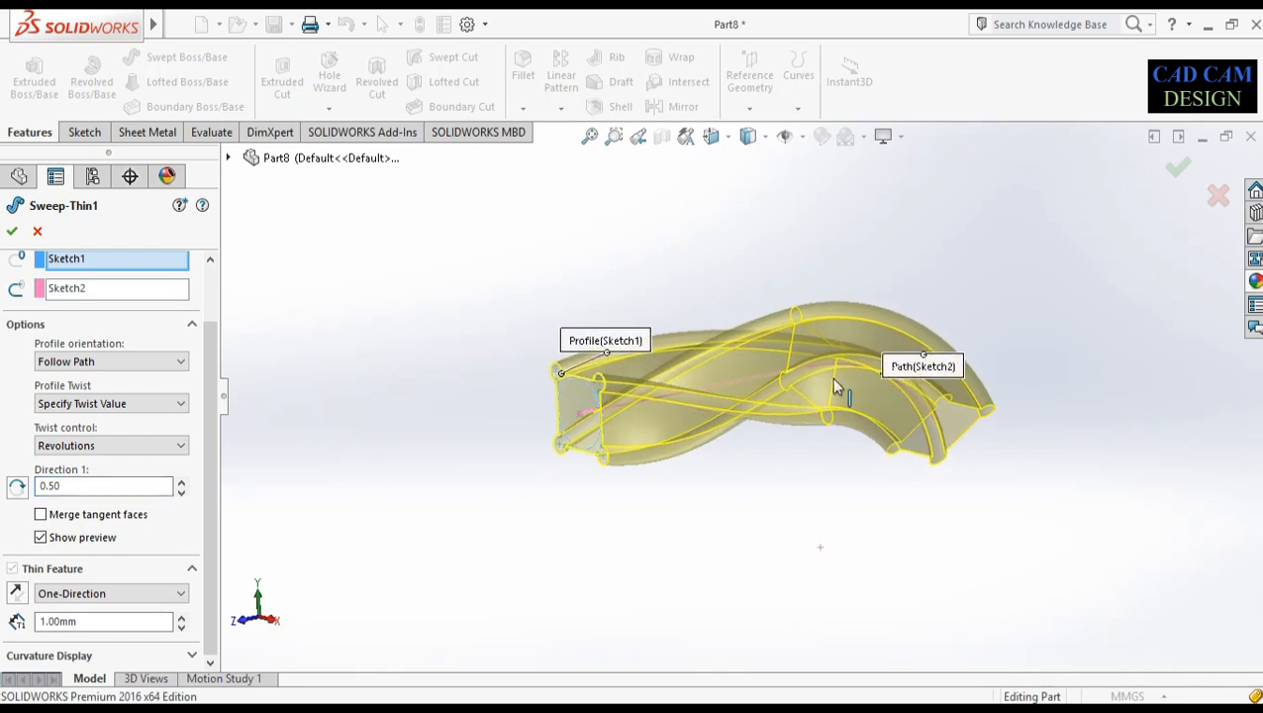
click(1178, 168)
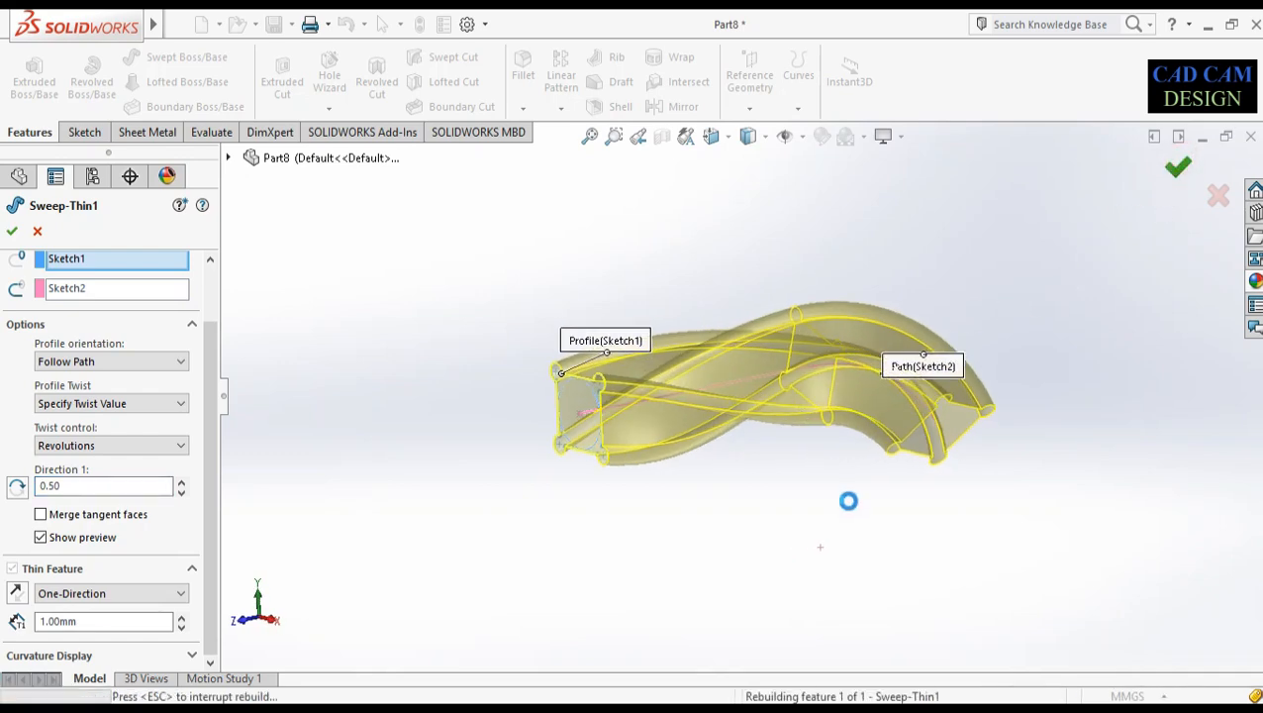
mouse_move(804, 482)
middle_down()
mouse_move(875, 472)
mouse_move(973, 485)
mouse_move(816, 474)
mouse_move(831, 473)
middle_up()
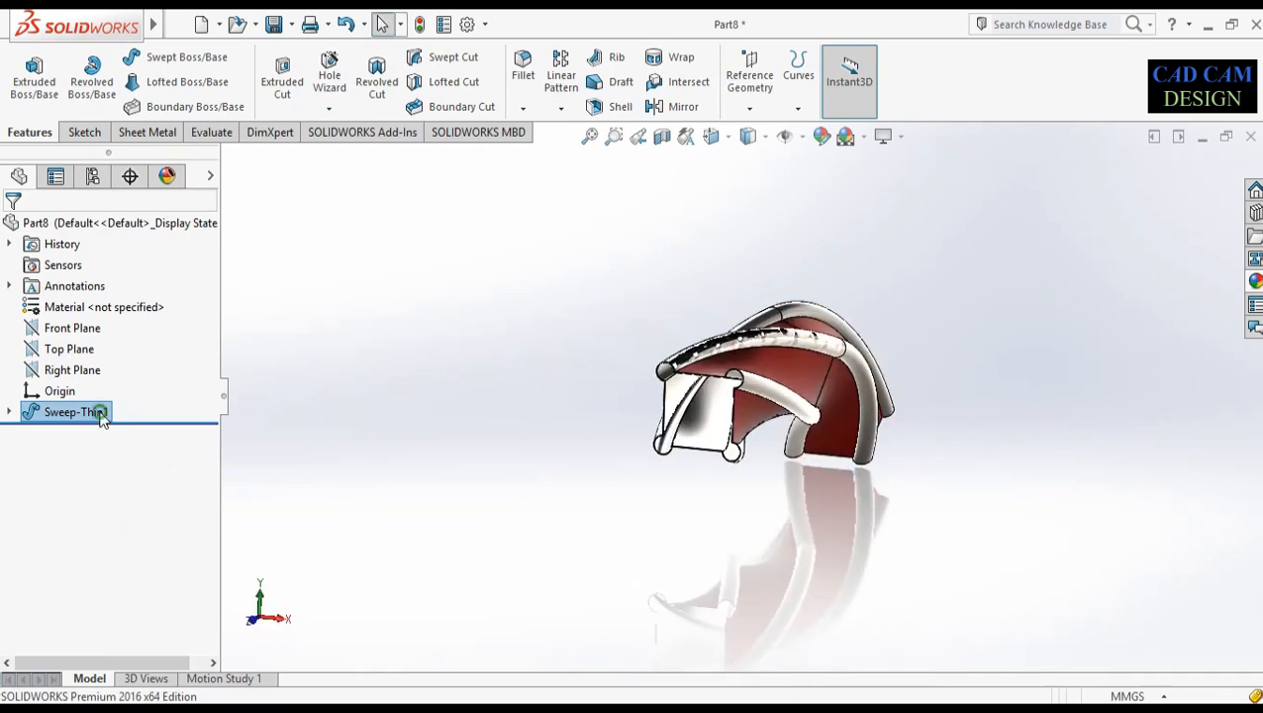
Change the thin sweep's twist to 2.00 revolutions and inspect the rebuilt pipe
right_click(102, 419)
click(114, 293)
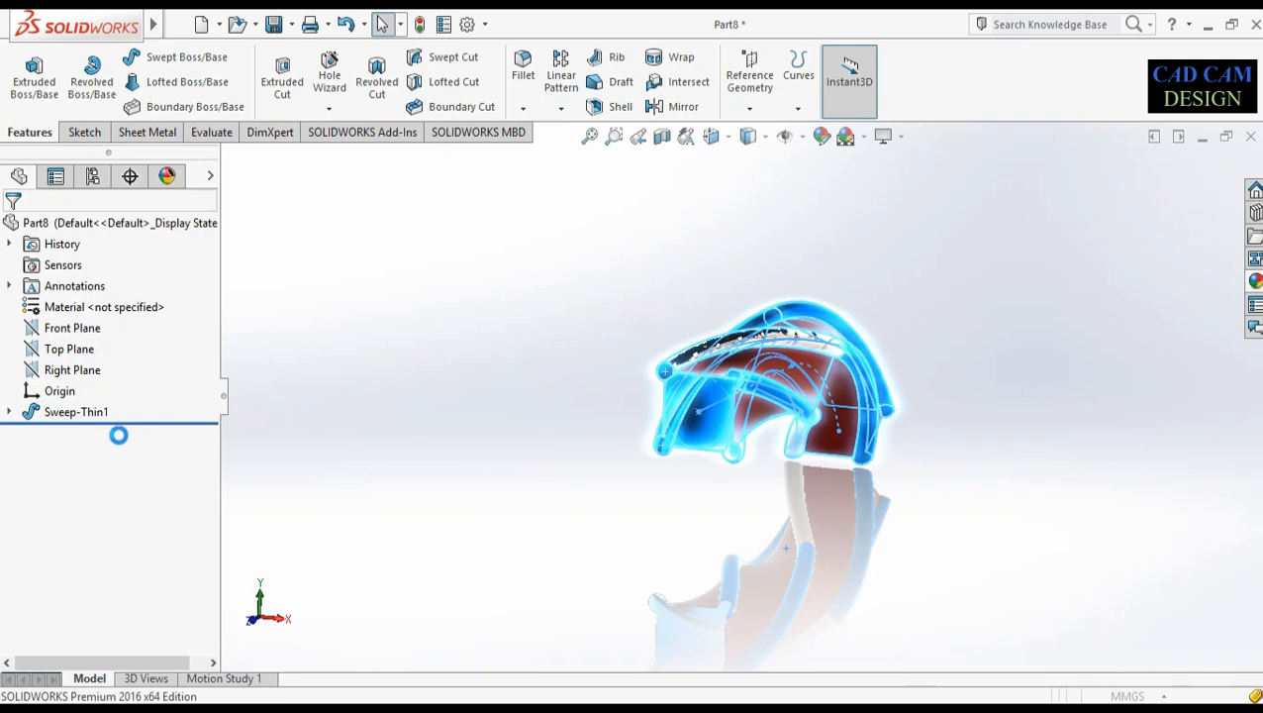
double_click(99, 554)
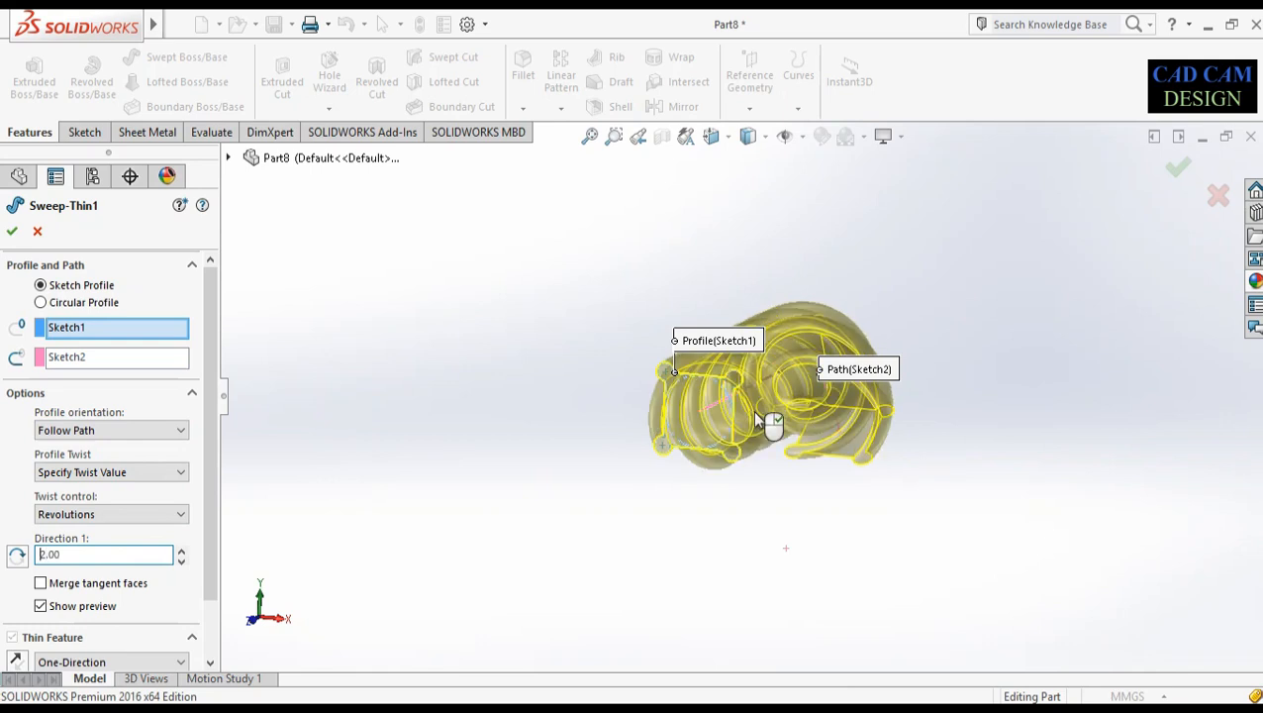
click(1178, 167)
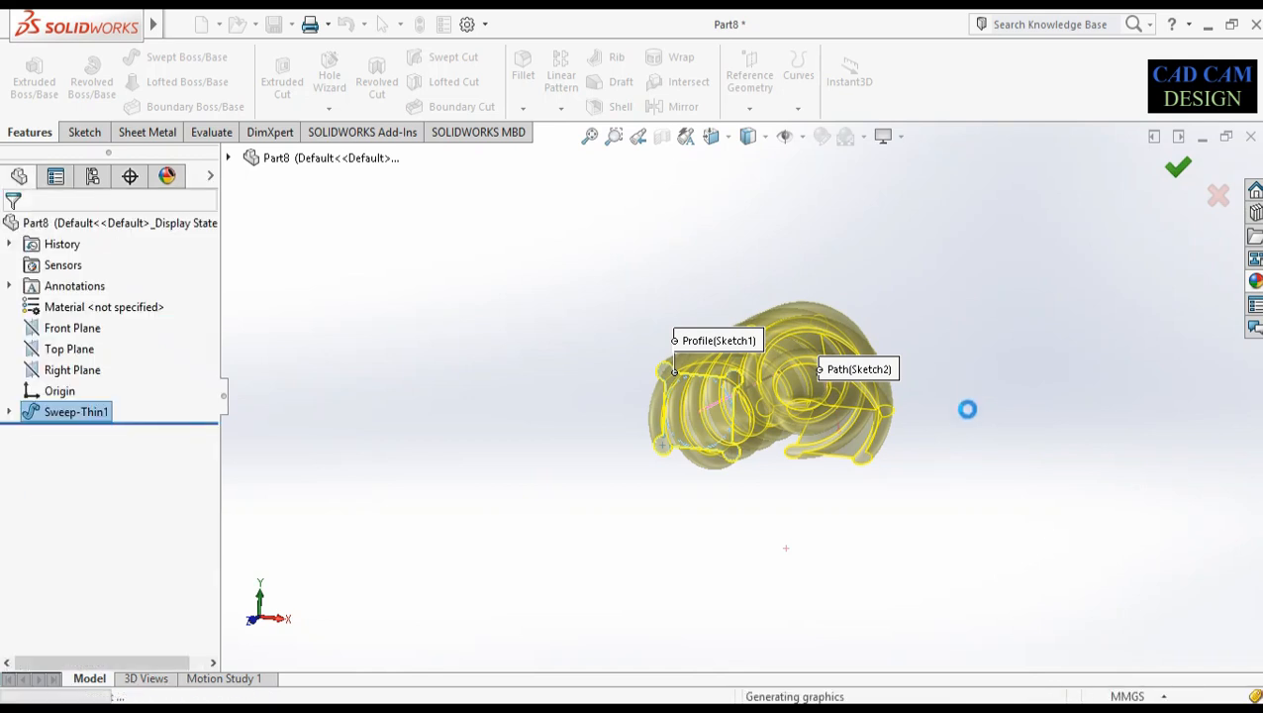
mouse_move(958, 412)
middle_down()
mouse_move(911, 408)
mouse_move(1048, 386)
mouse_move(964, 386)
mouse_move(916, 364)
mouse_move(898, 399)
mouse_move(926, 413)
middle_up()
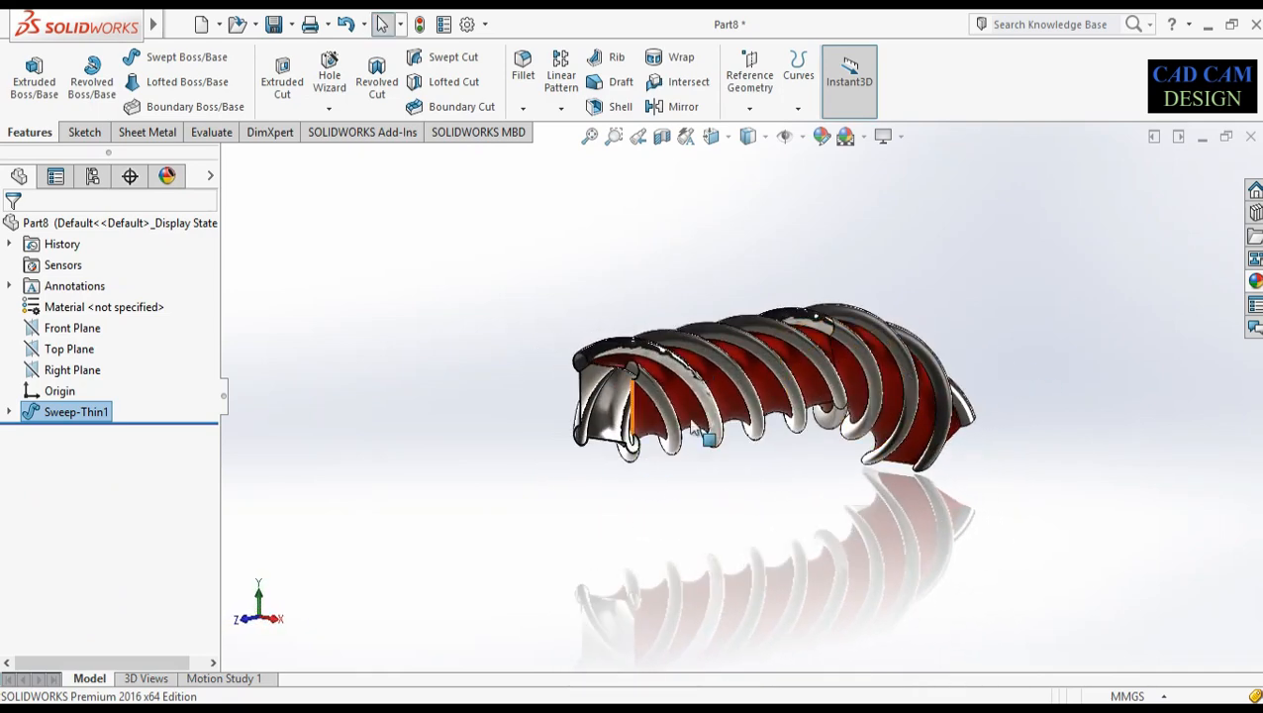
middle_drag(956, 366, 778, 438)
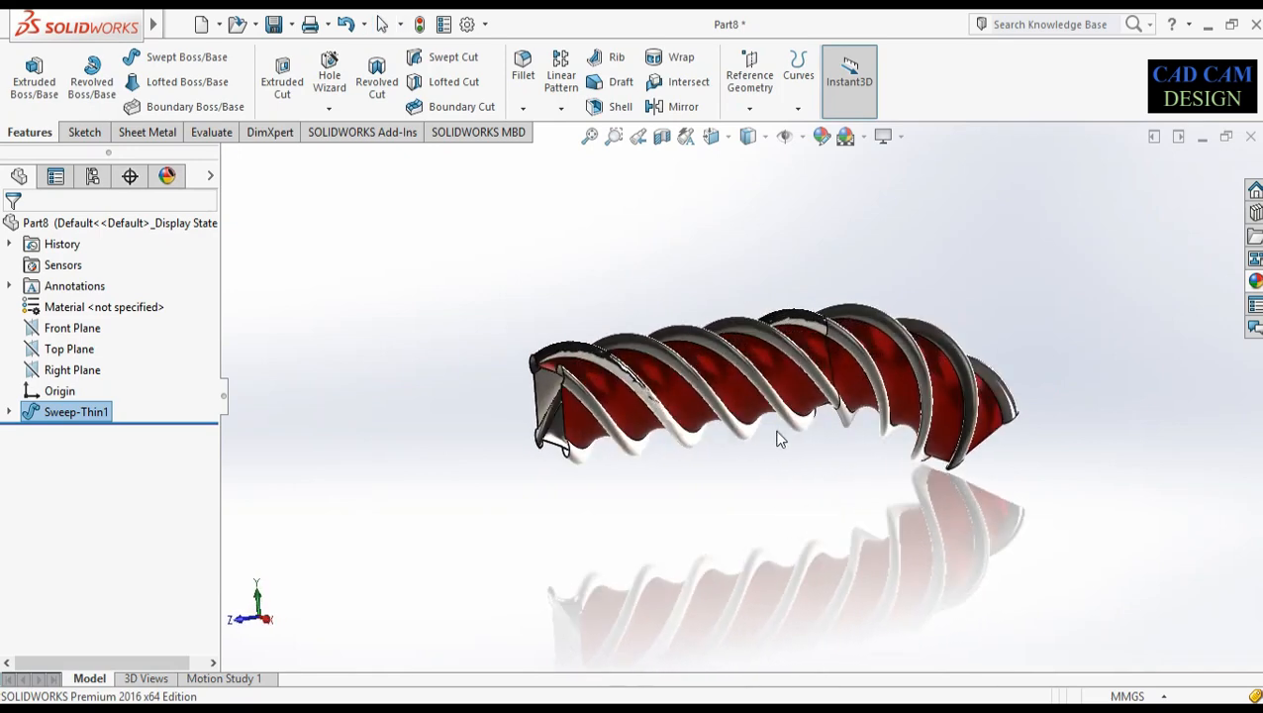
Set the thin sweep's profile orientation to Keep Normal Constant and inspect the rebuilt pipe
right_click(80, 412)
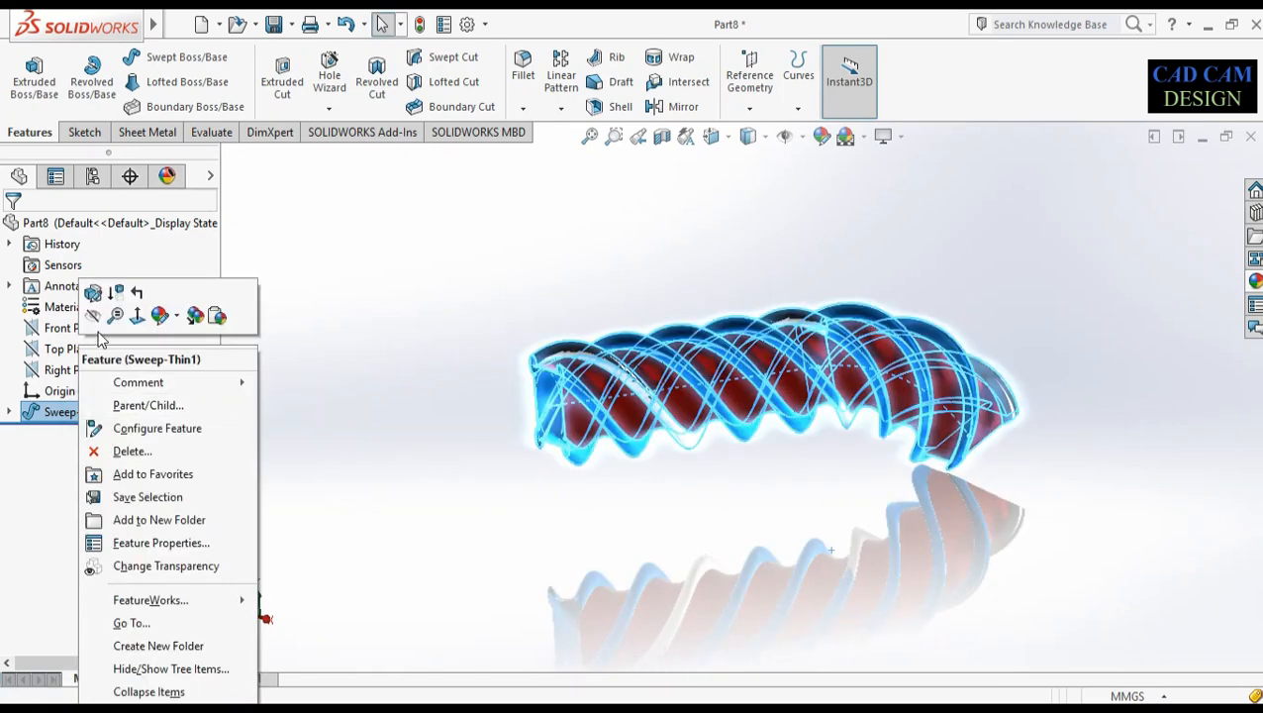
click(88, 288)
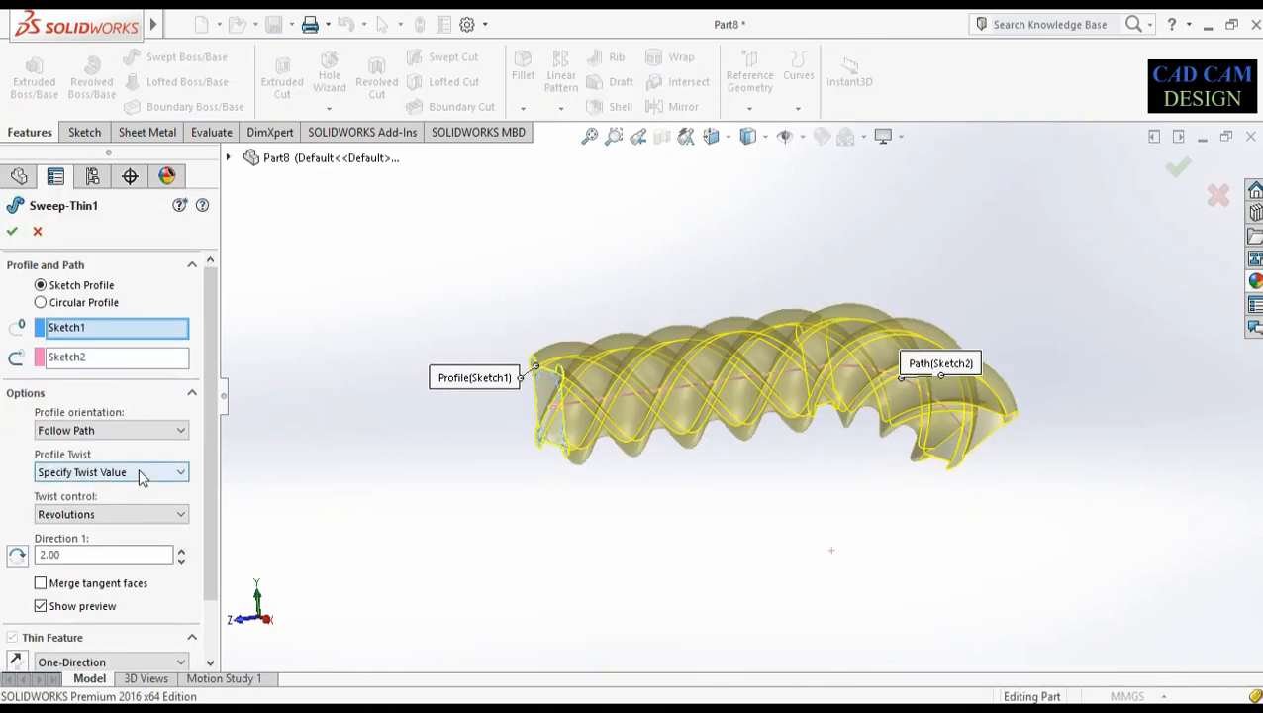
click(146, 432)
click(137, 459)
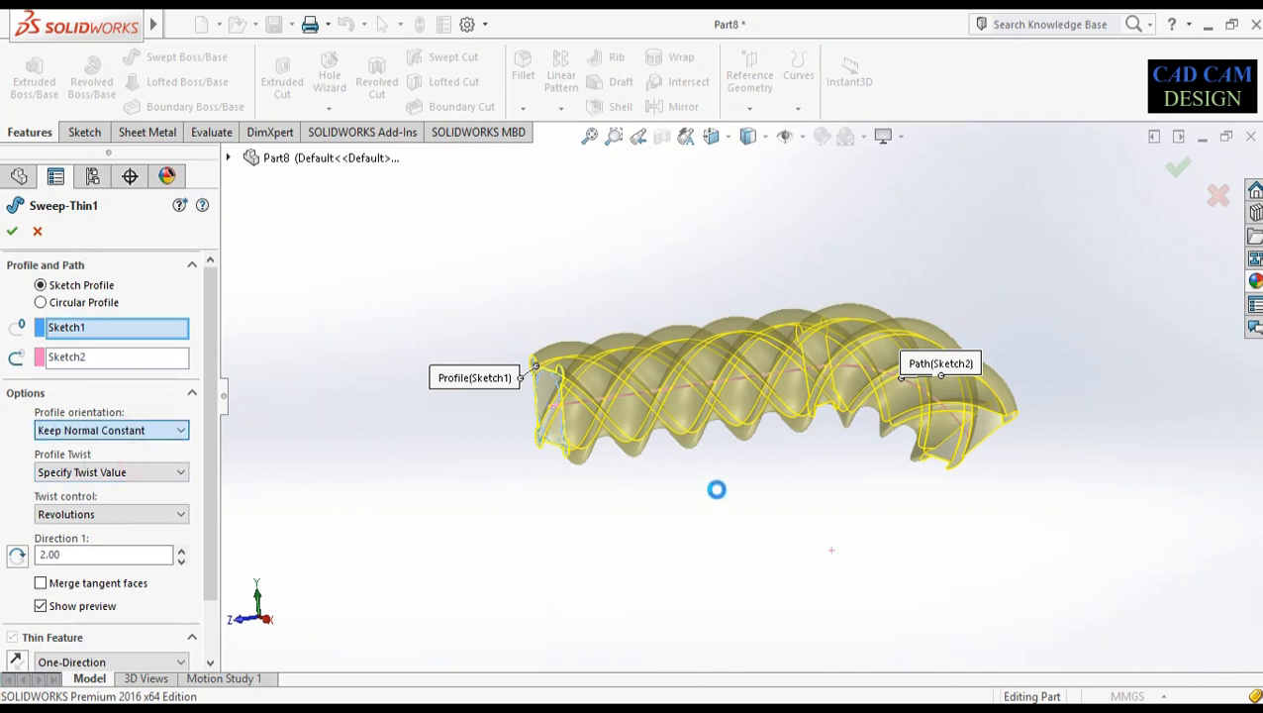
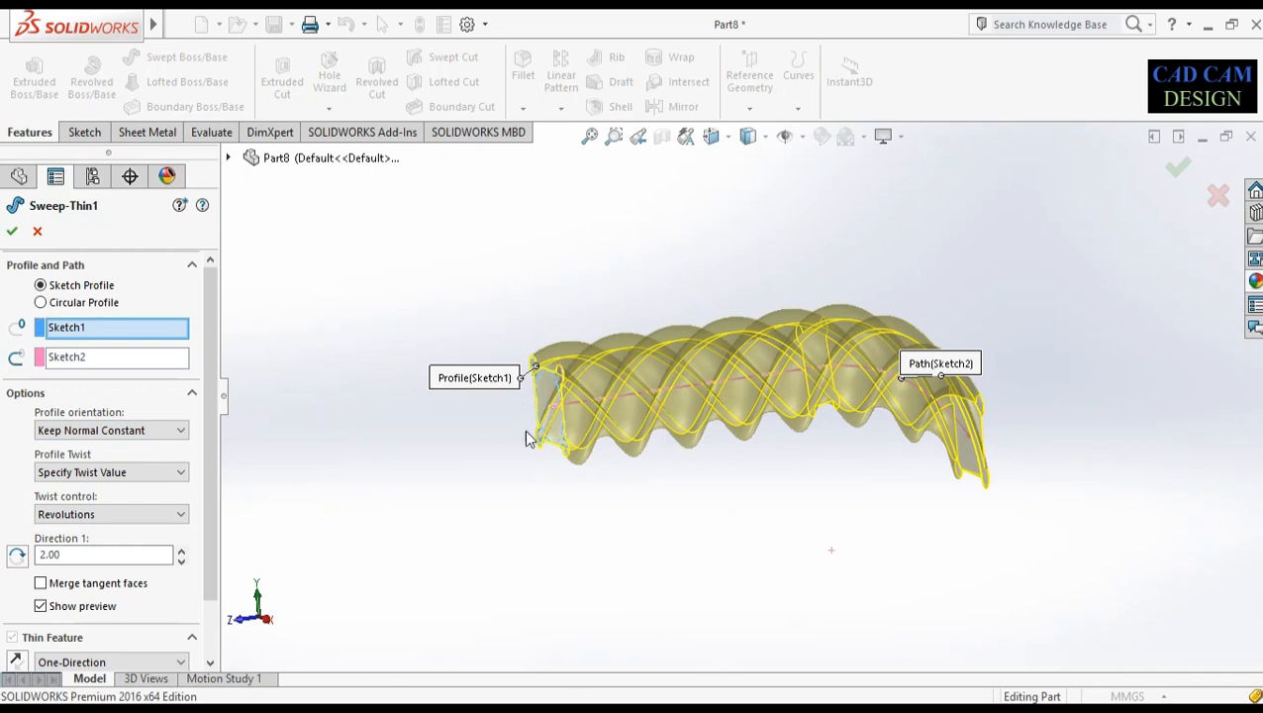
middle_drag(1040, 426, 974, 416)
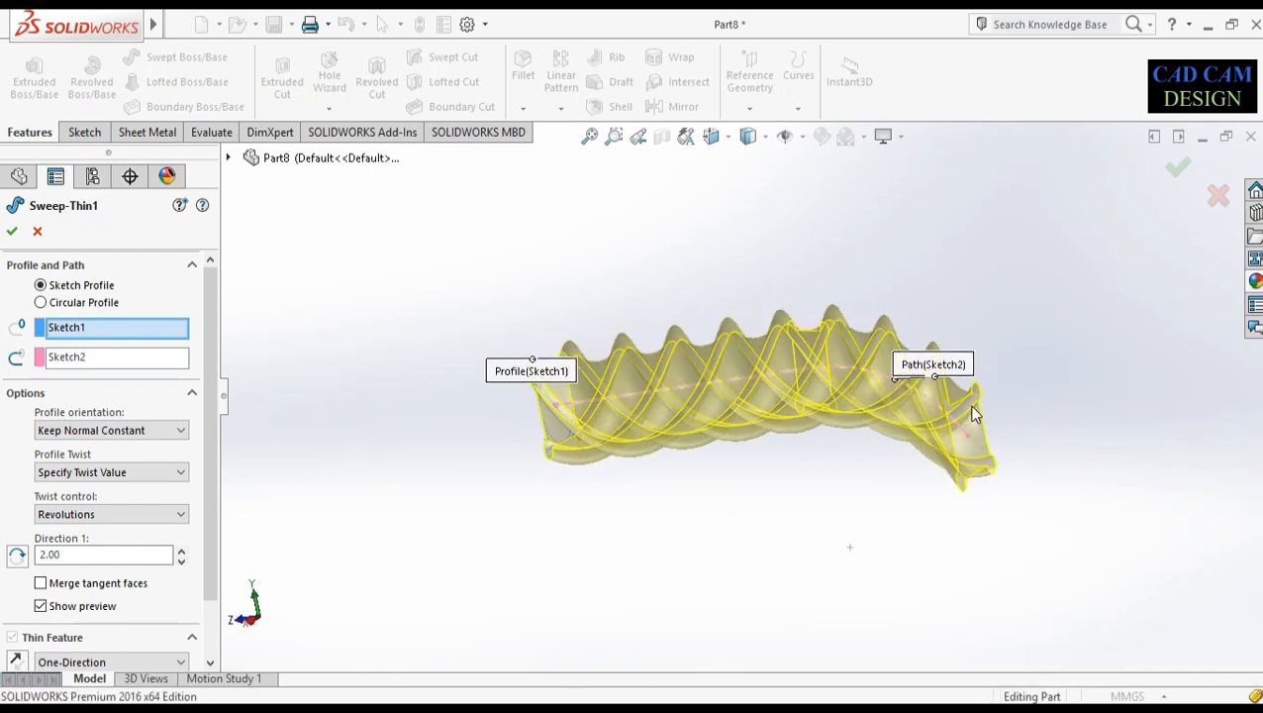
middle_drag(807, 495, 860, 502)
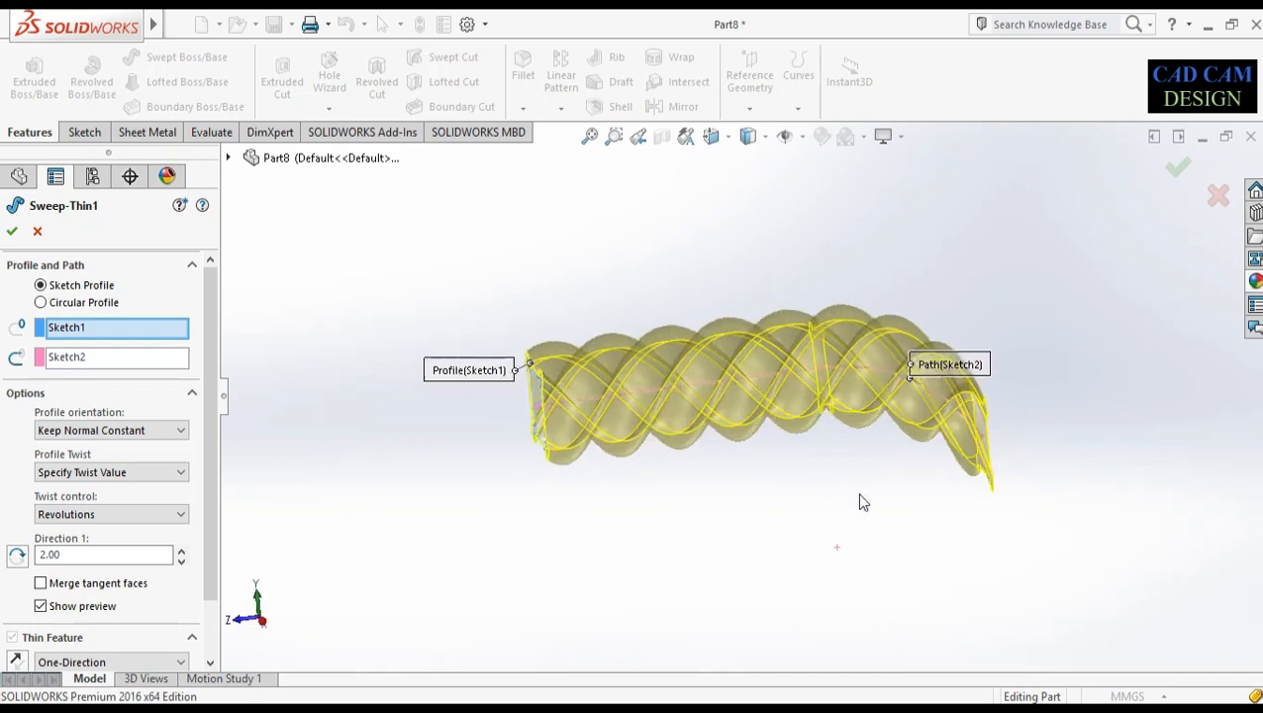
click(1177, 166)
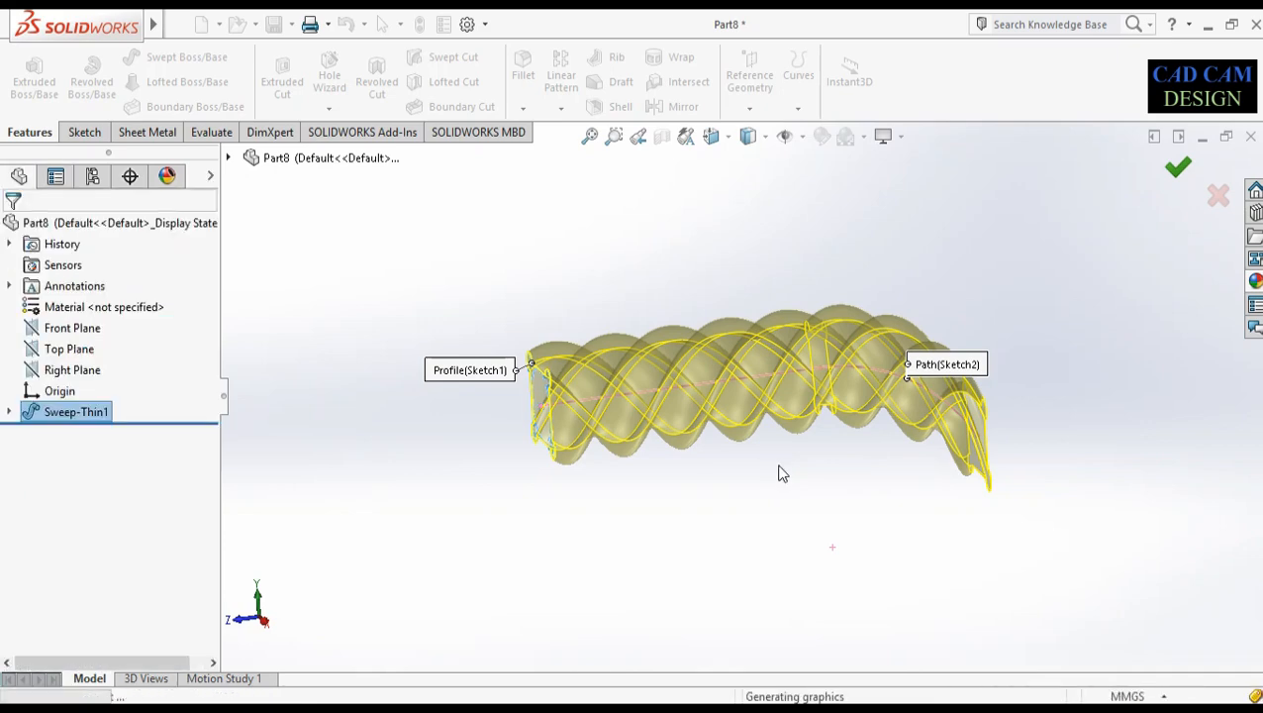
mouse_move(752, 458)
middle_down()
mouse_move(820, 459)
mouse_move(712, 464)
mouse_move(646, 485)
mouse_move(598, 462)
mouse_move(704, 499)
mouse_move(809, 468)
mouse_move(578, 386)
mouse_move(747, 446)
mouse_move(667, 448)
middle_up()
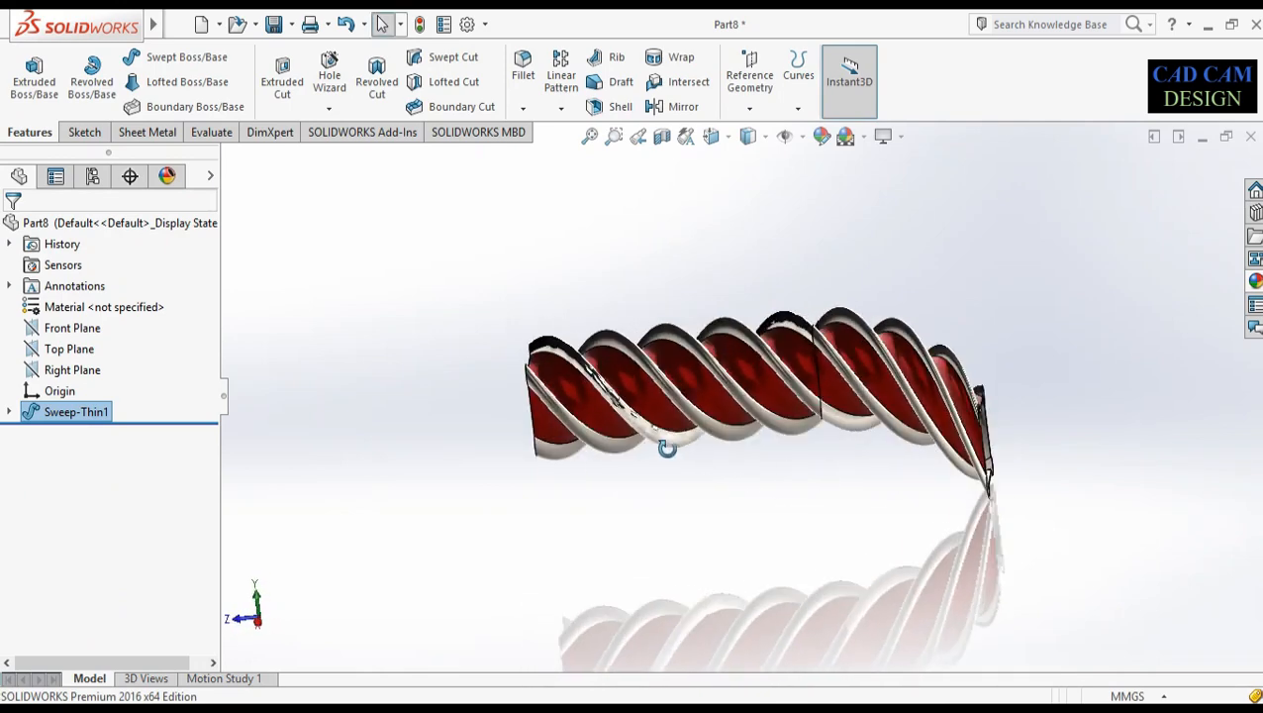
Create a new part document
click(178, 26)
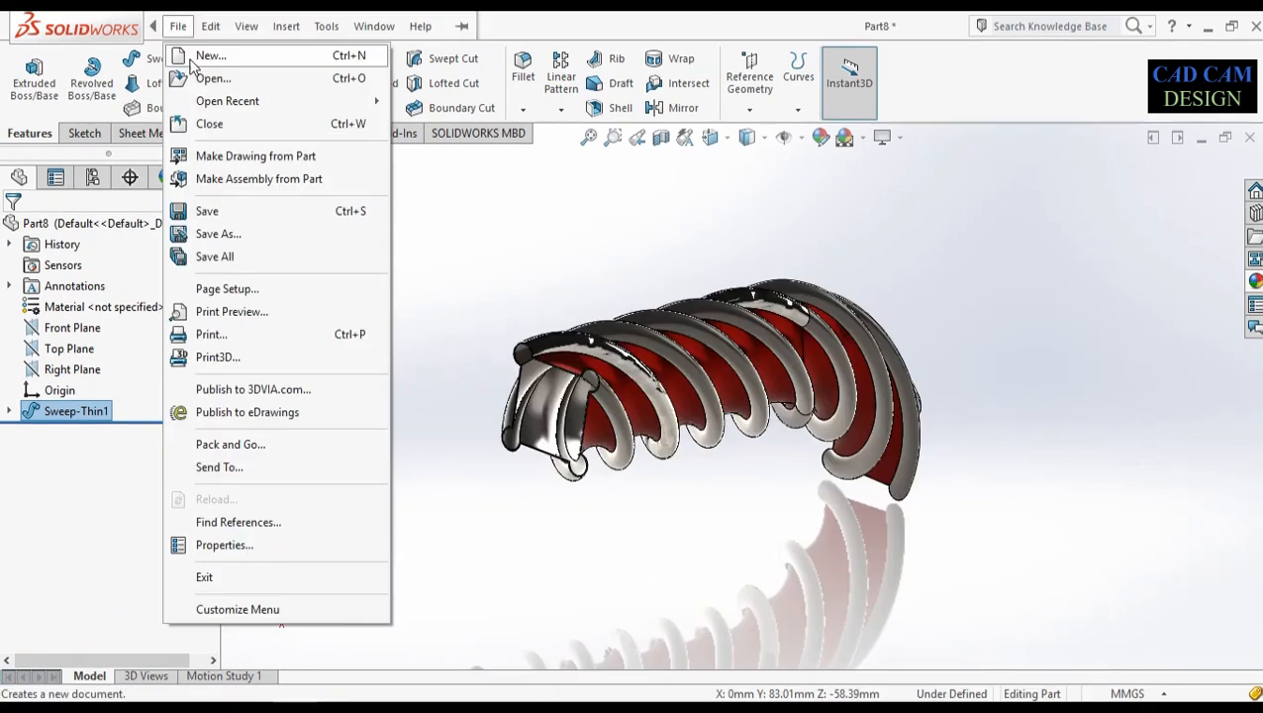
click(196, 60)
double_click(457, 276)
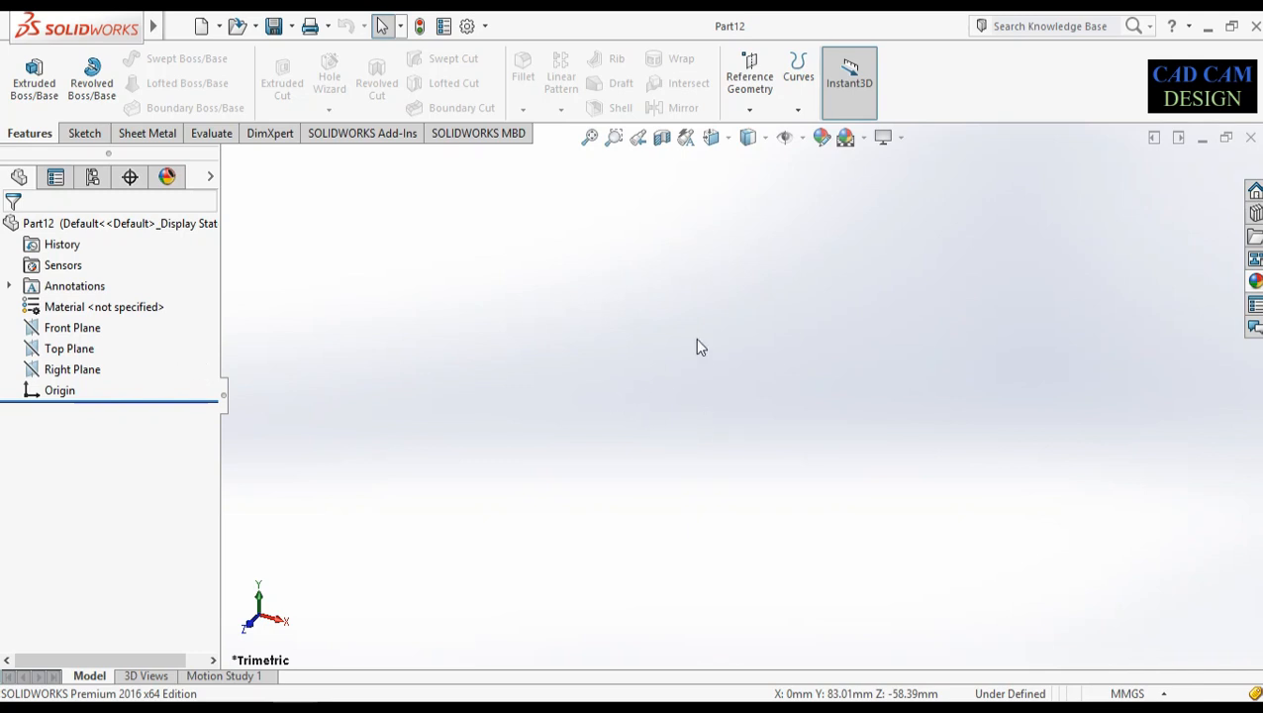
Sketch an ellipse centred on the origin on the Top Plane, with radii of about 105 mm and 32 mm, and close the sketch
right_click(88, 348)
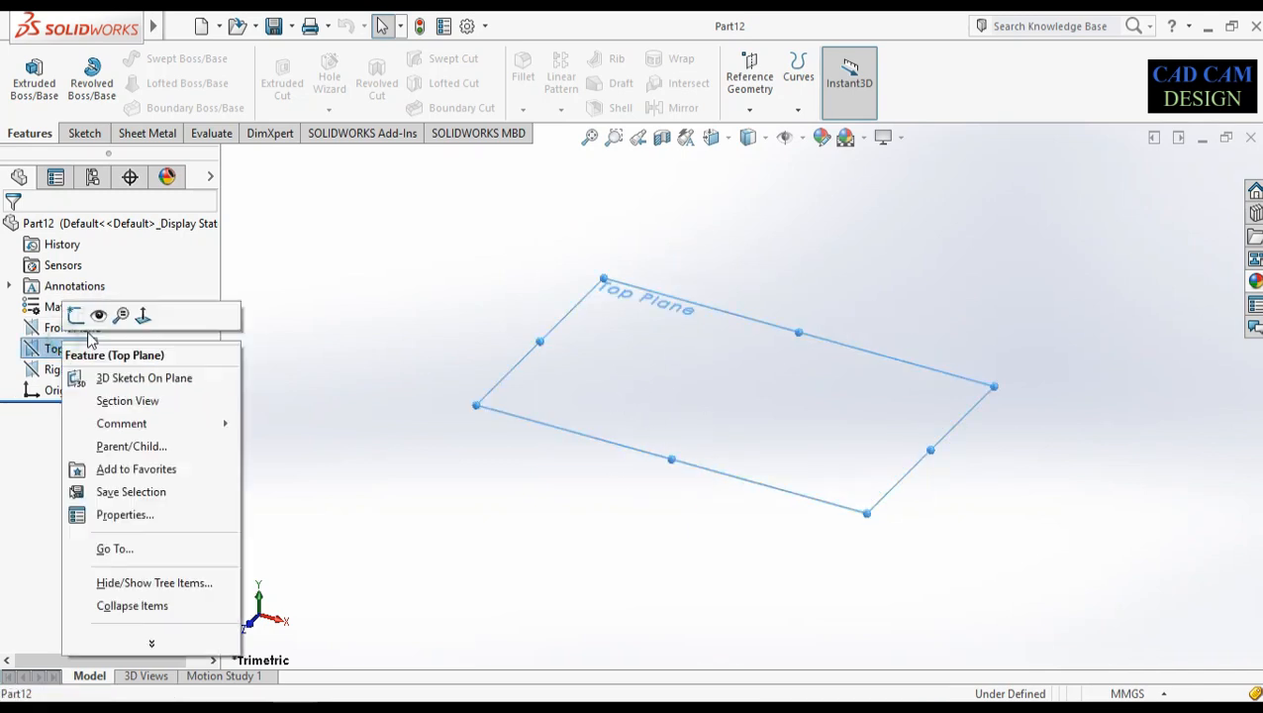
click(77, 314)
right_click(73, 410)
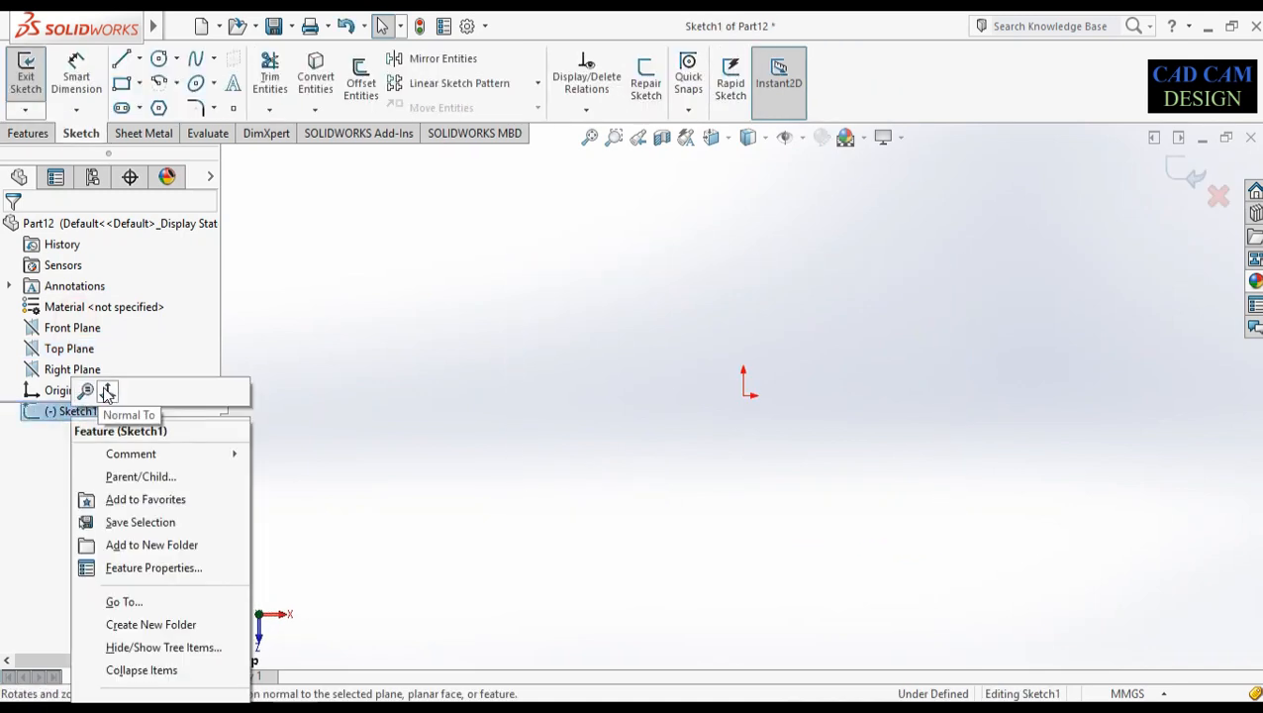
click(106, 392)
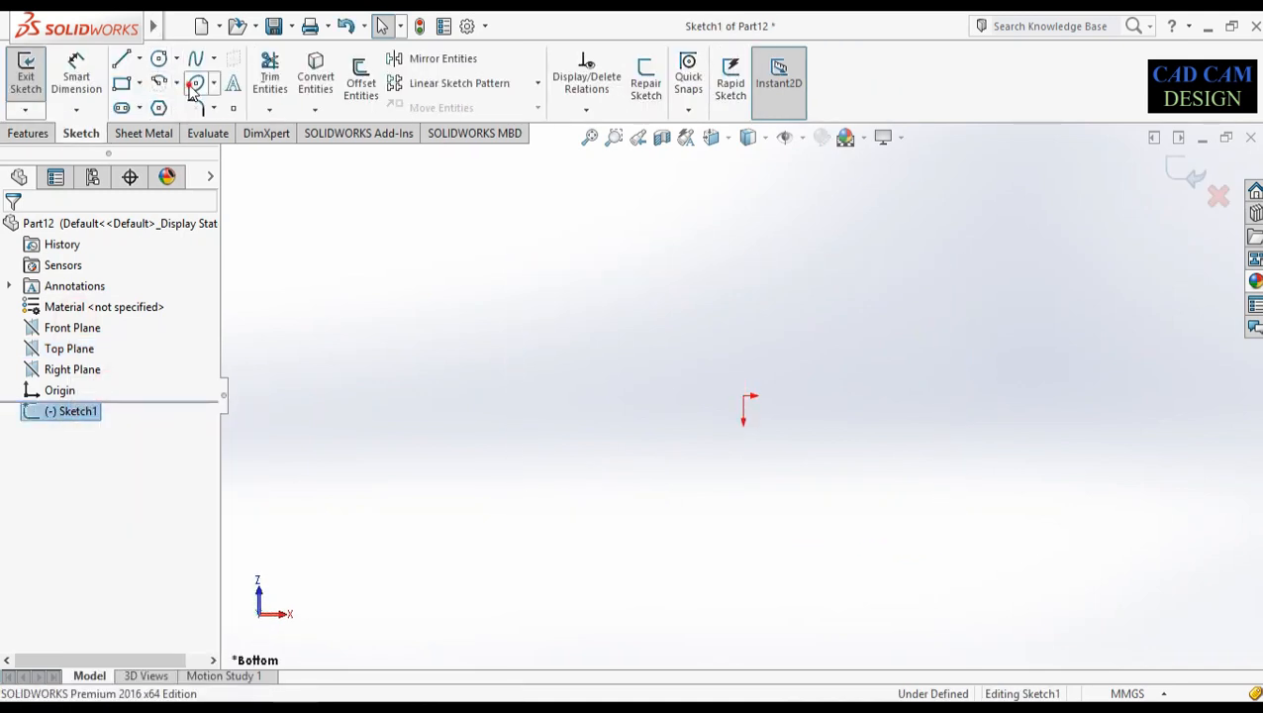
click(194, 84)
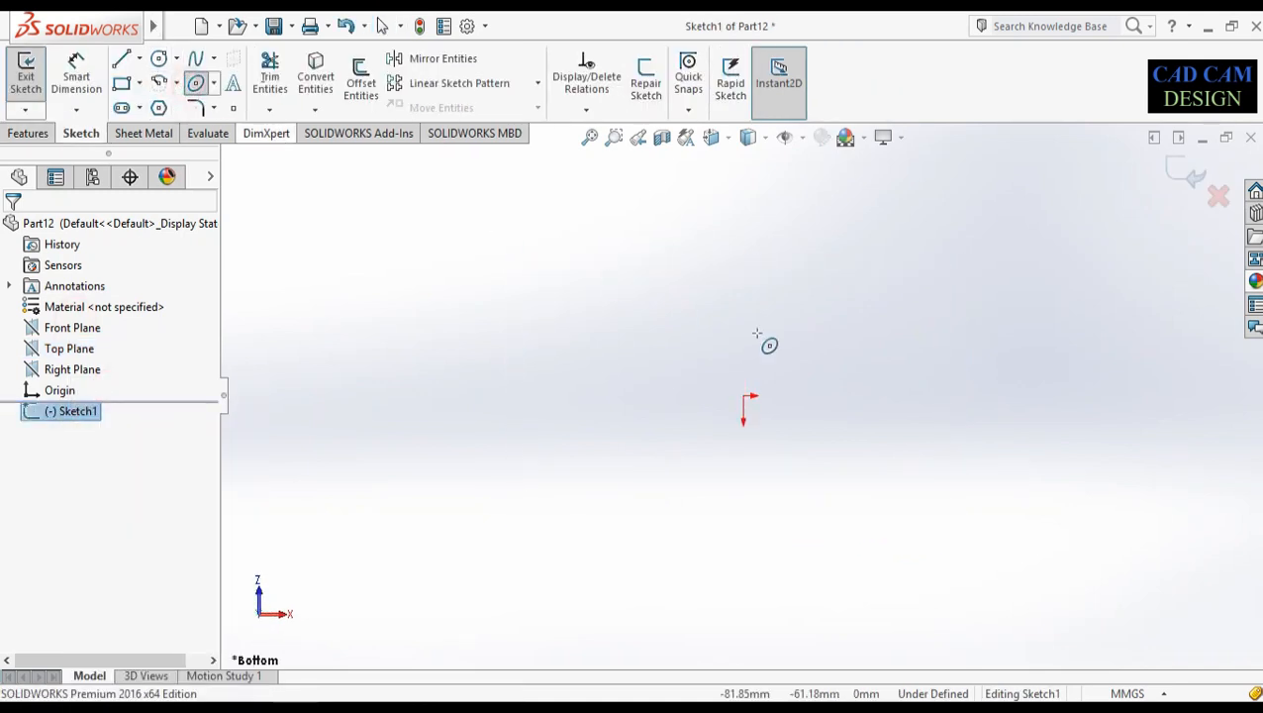
click(744, 396)
click(981, 395)
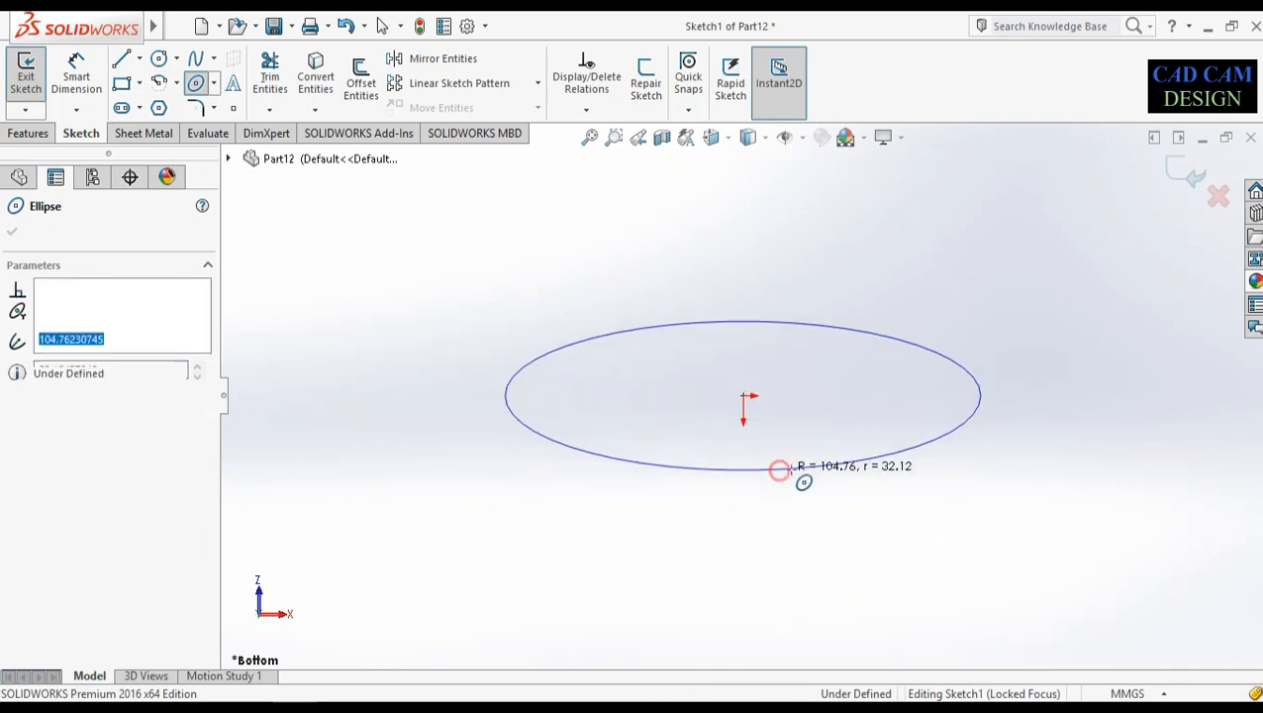
click(779, 470)
click(12, 230)
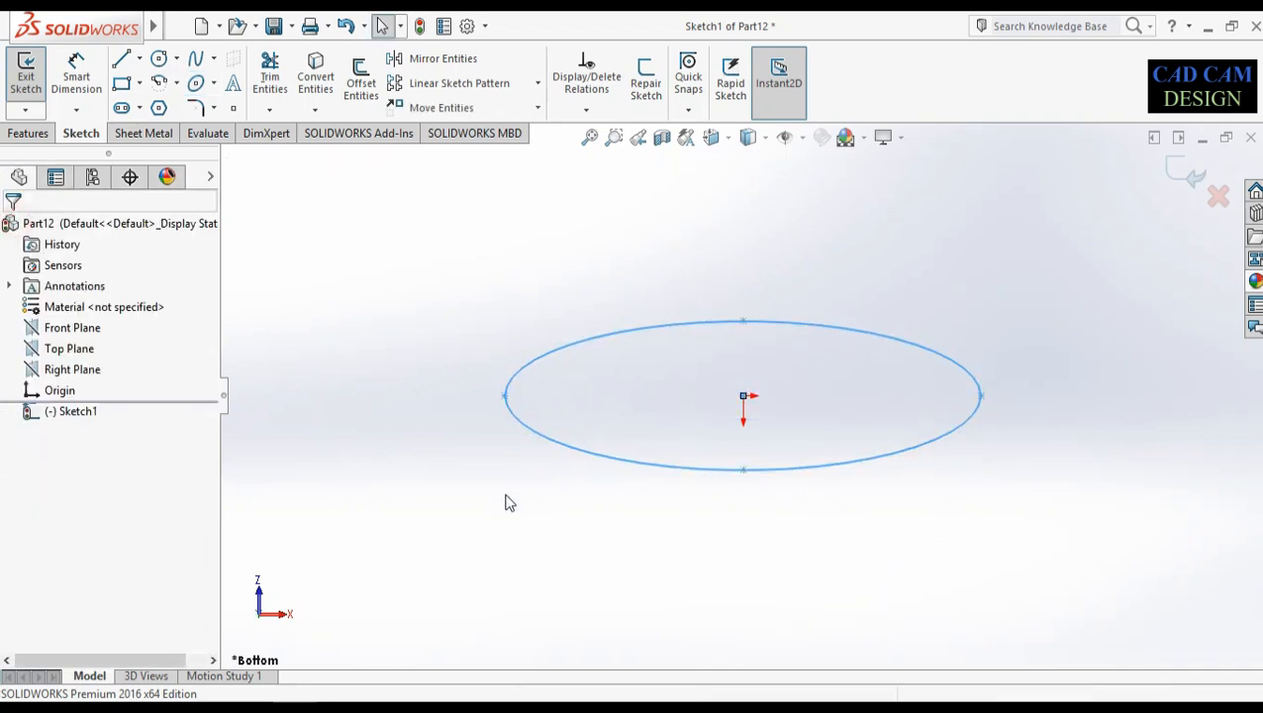
middle_drag(509, 503, 501, 404)
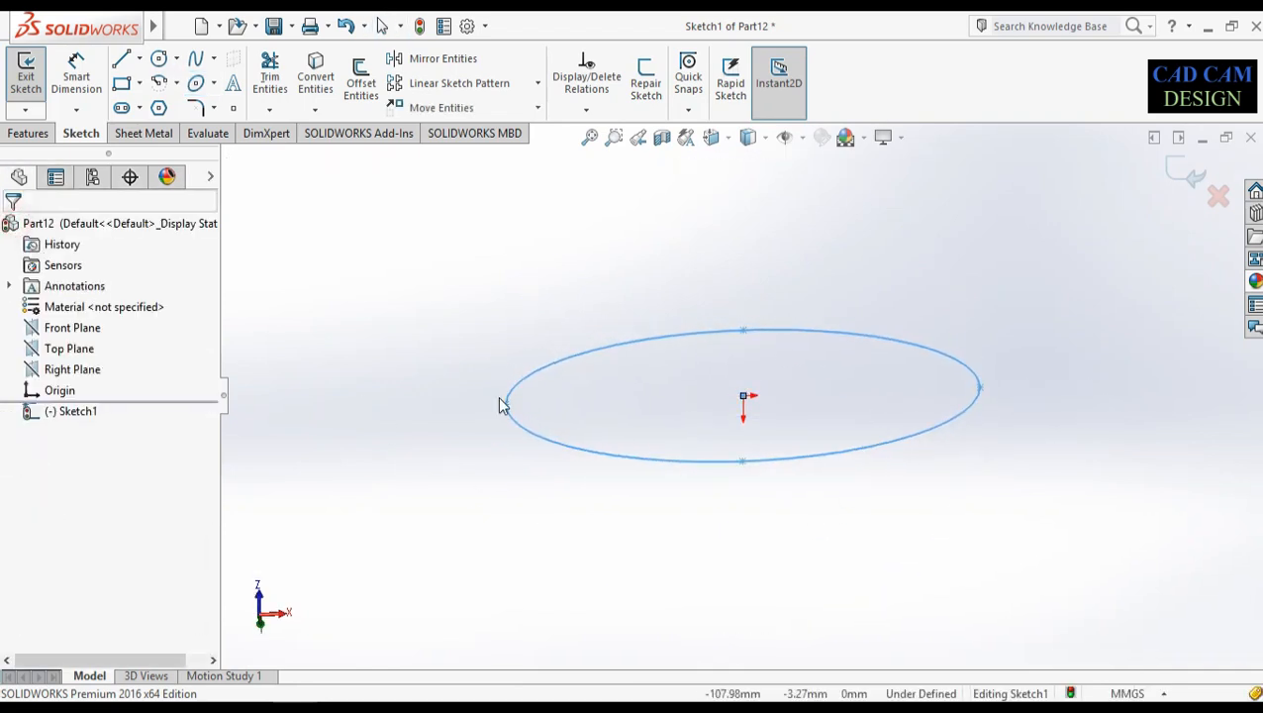
click(69, 348)
click(79, 329)
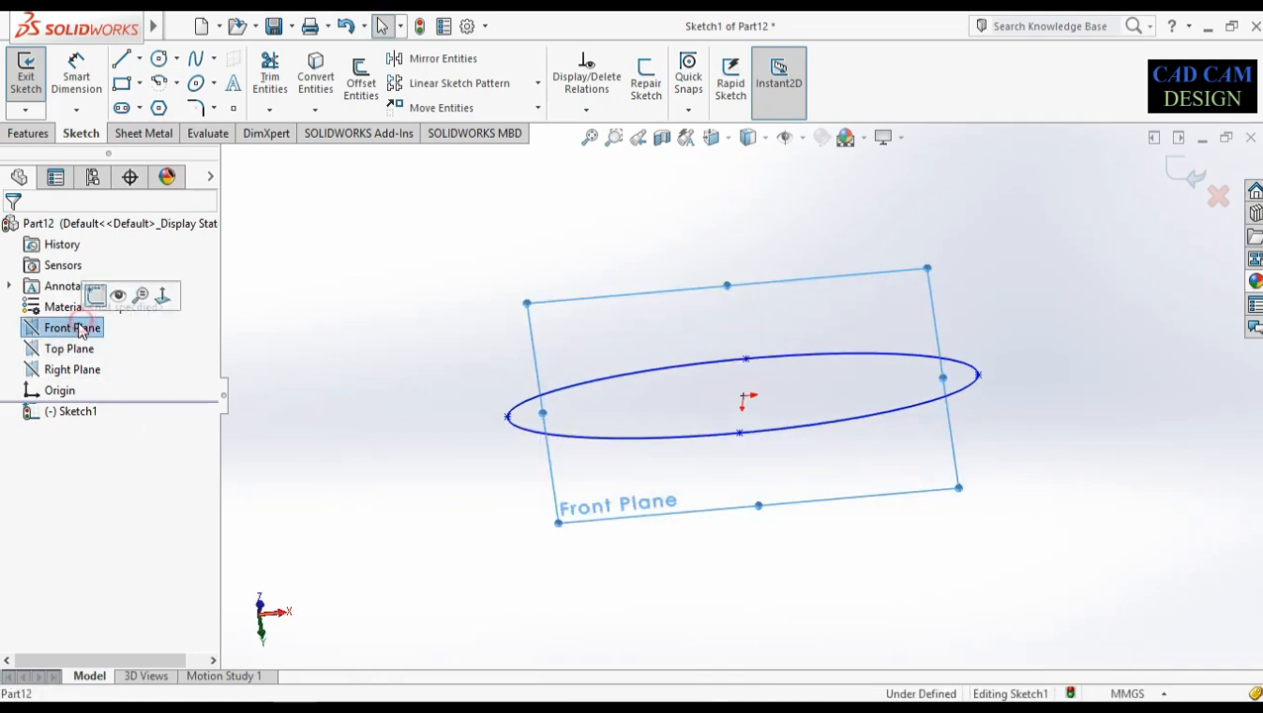
click(1177, 170)
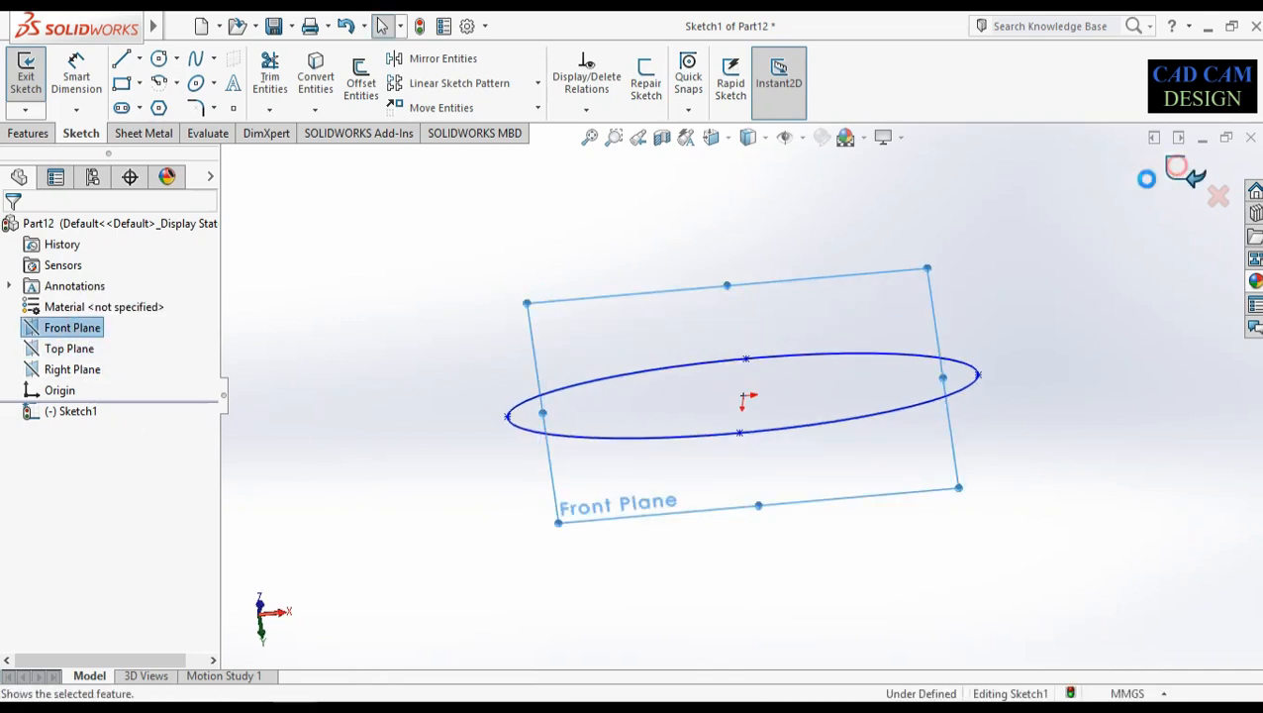
Start a sketch on the Front Plane and draw a vertical line about 342 mm long upward from the origin
click(89, 328)
click(99, 308)
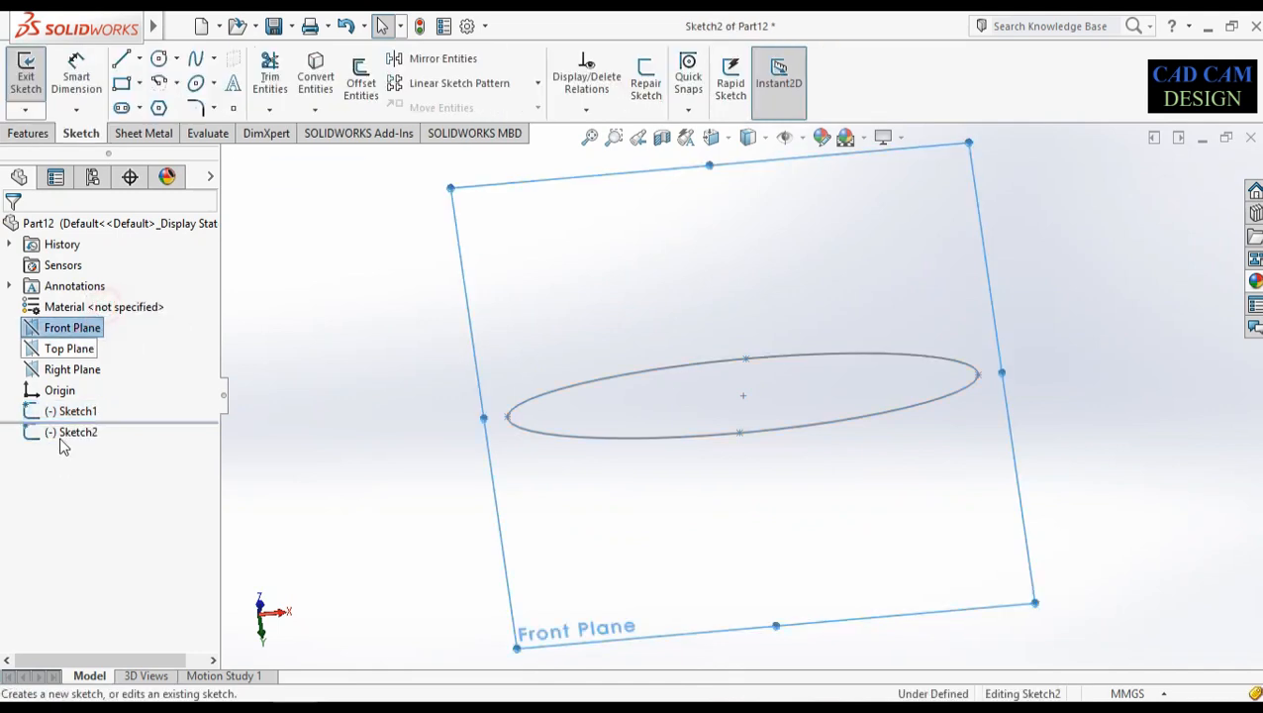
right_click(71, 432)
click(107, 403)
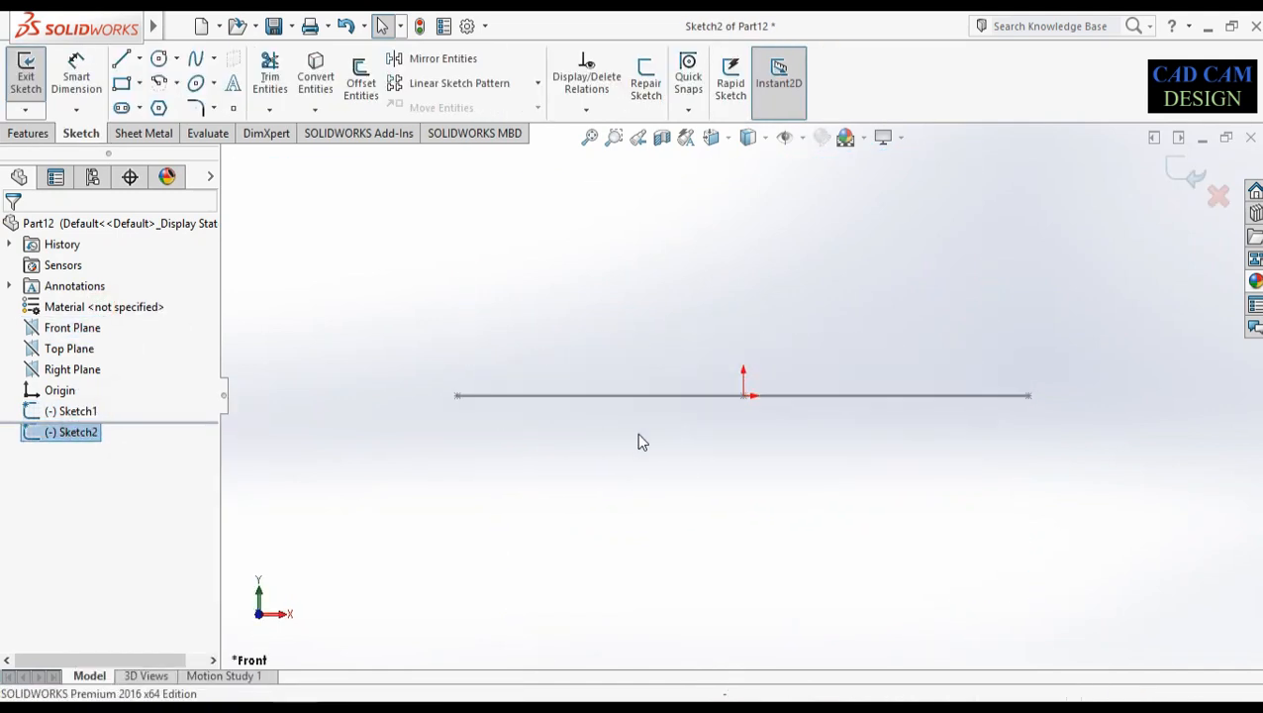
scroll(644, 438, up, 4)
scroll(684, 282, down, 2)
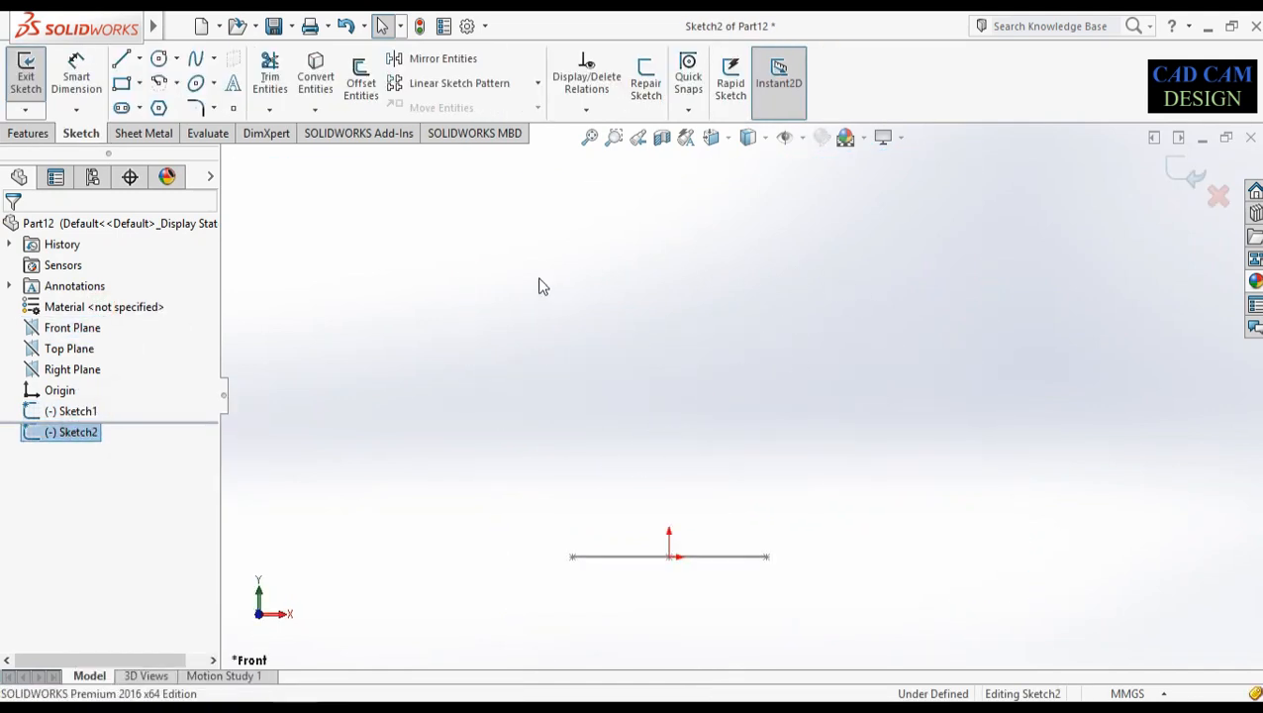
click(120, 58)
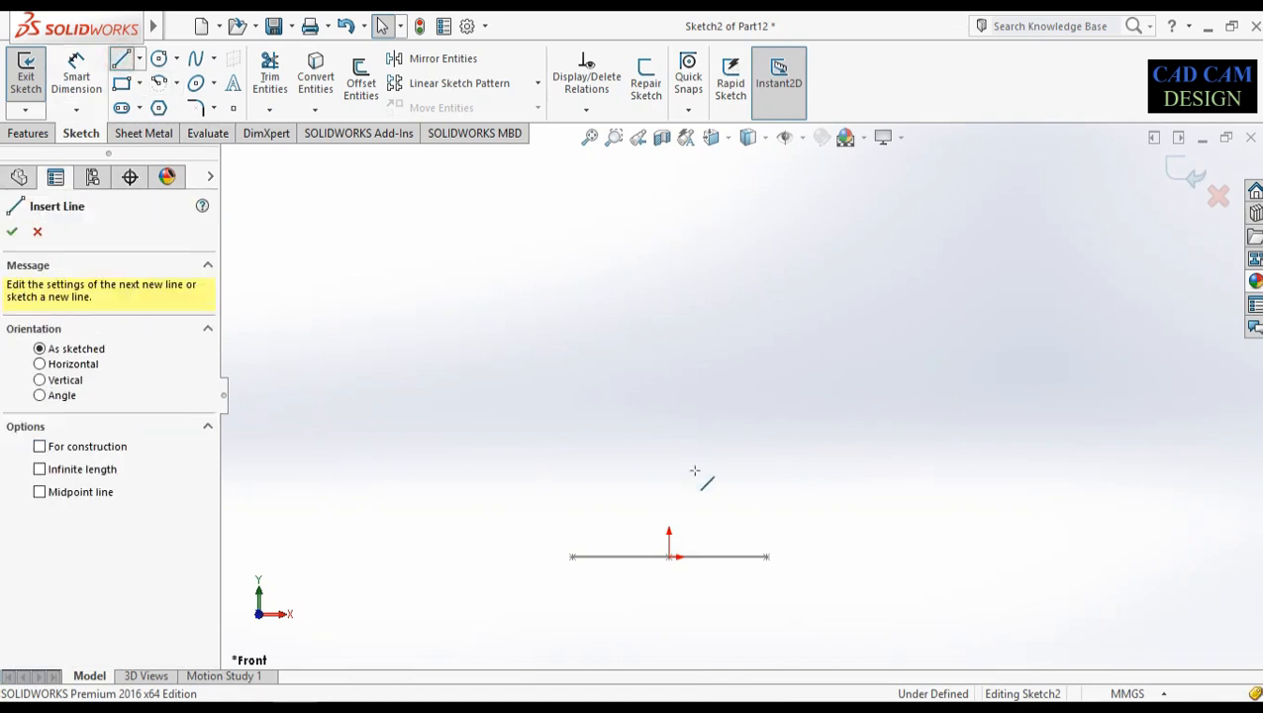
click(669, 555)
click(669, 233)
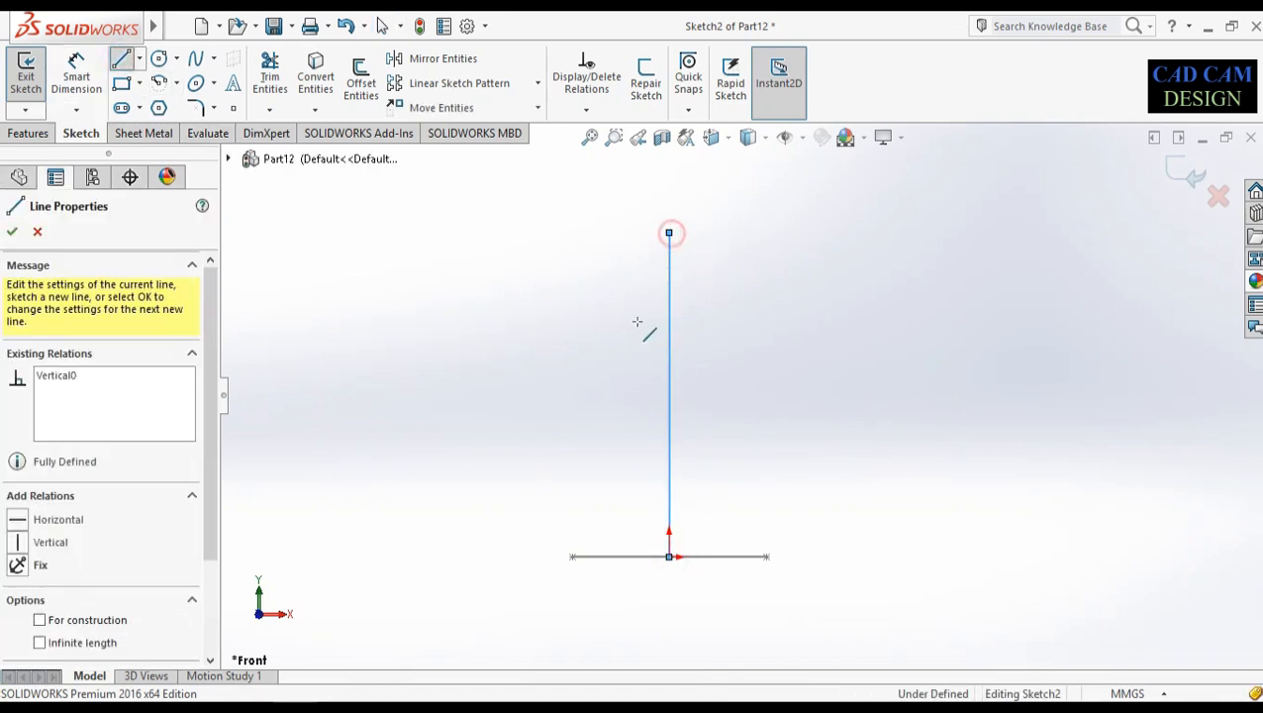
Dimension the vertical line to 350 mm and close the sketch
right_drag(584, 493, 581, 312)
click(669, 285)
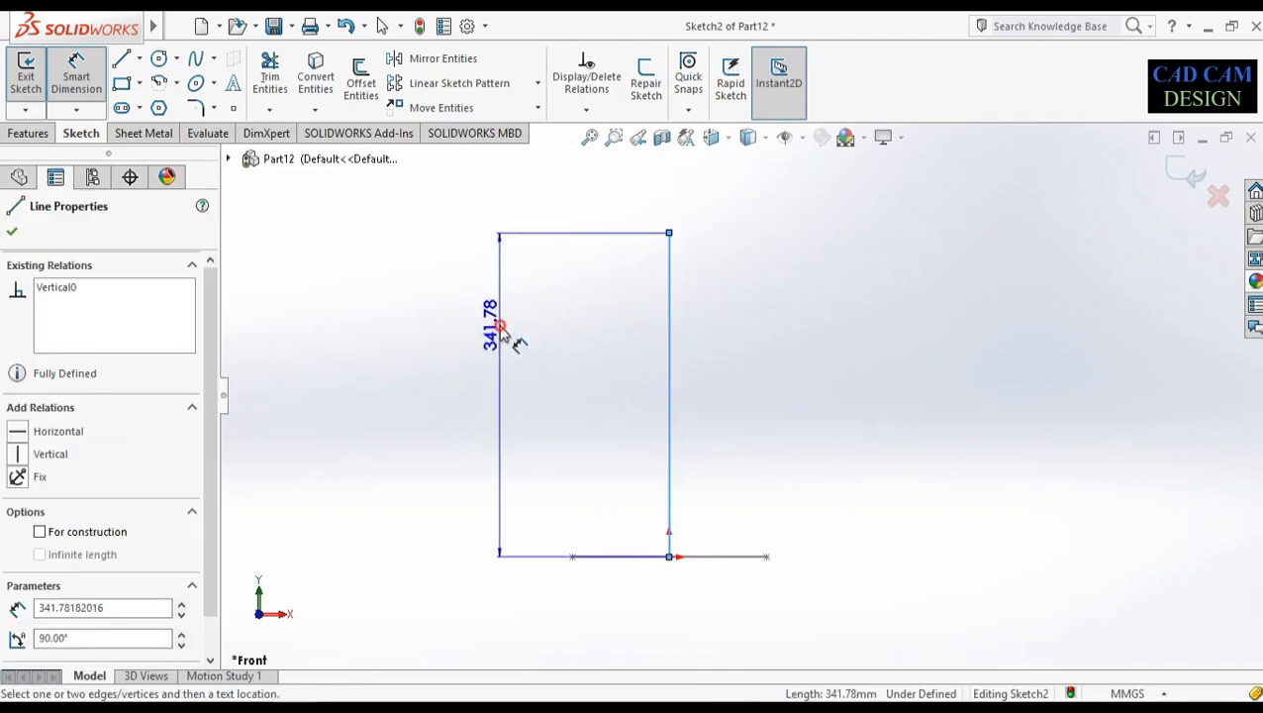
click(501, 331)
text(350)
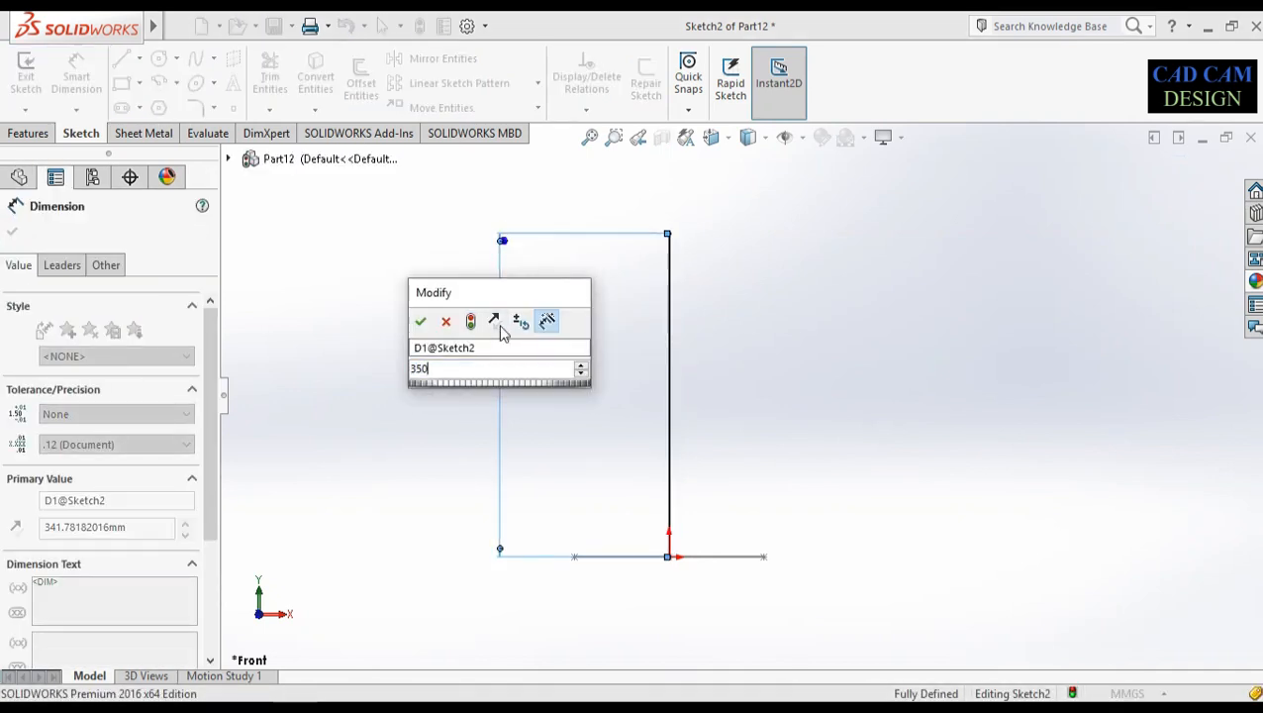
key(Return)
click(11, 223)
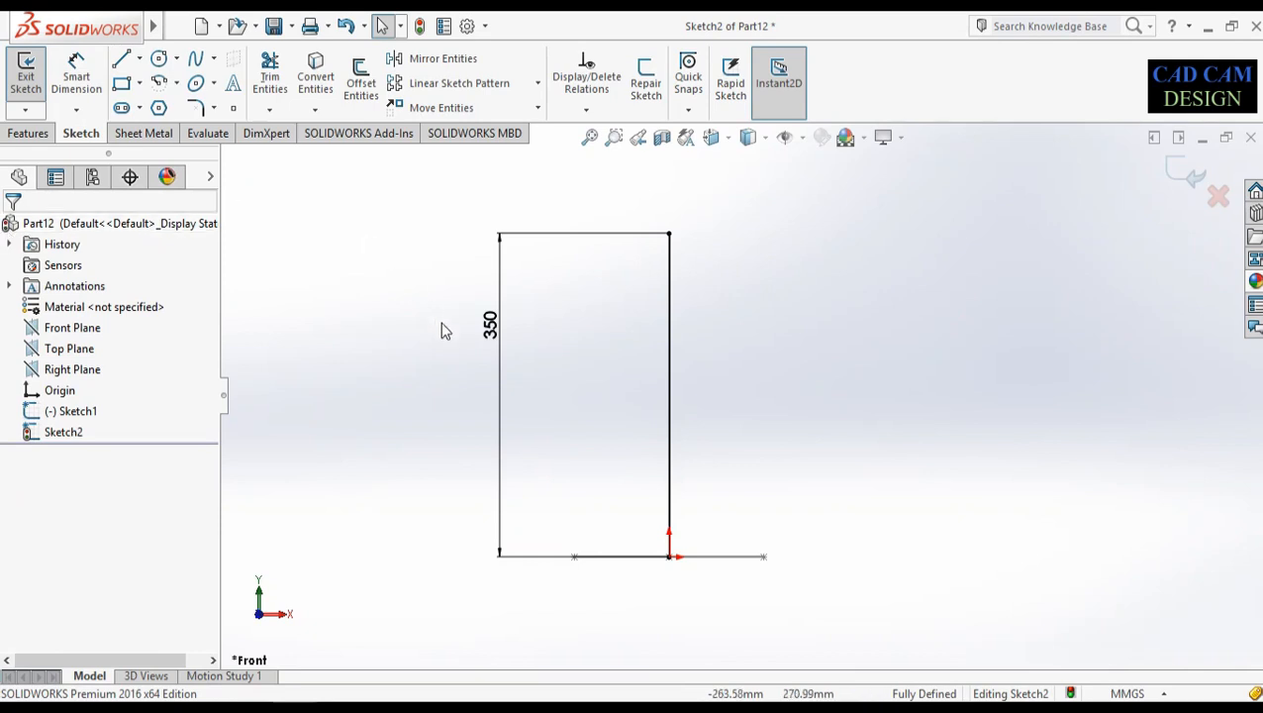
middle_drag(425, 381, 601, 402)
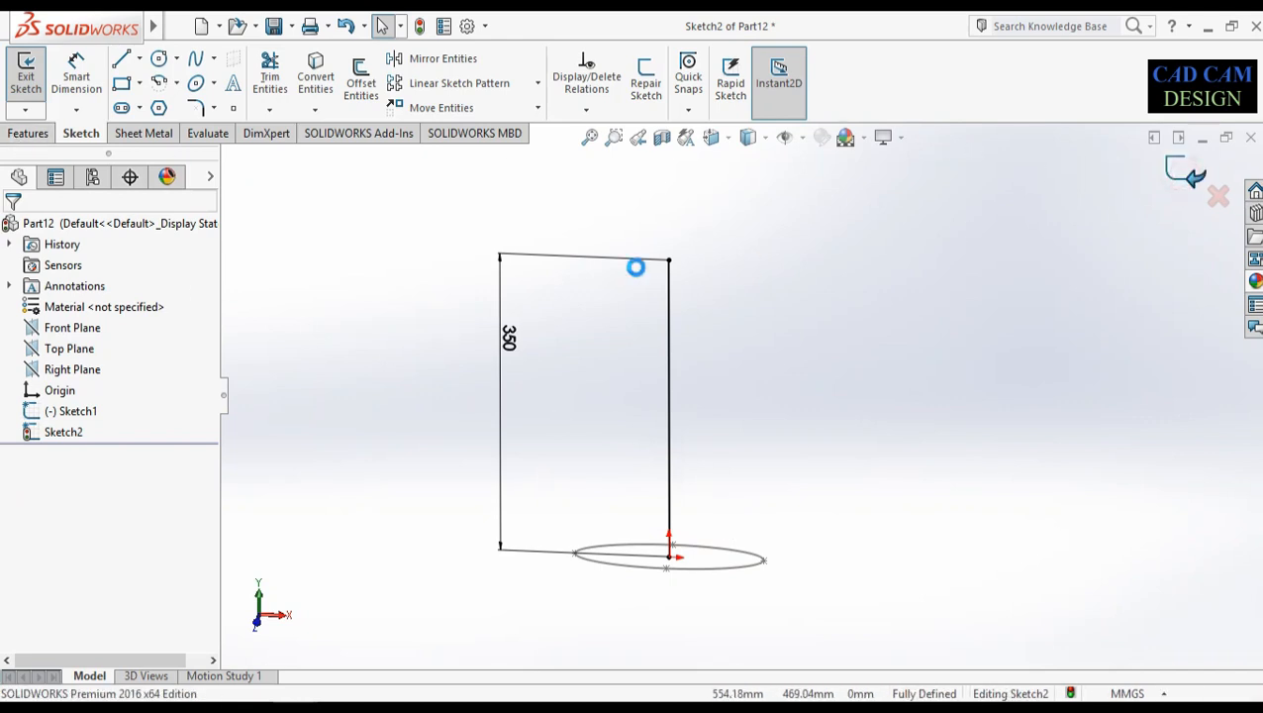
click(26, 78)
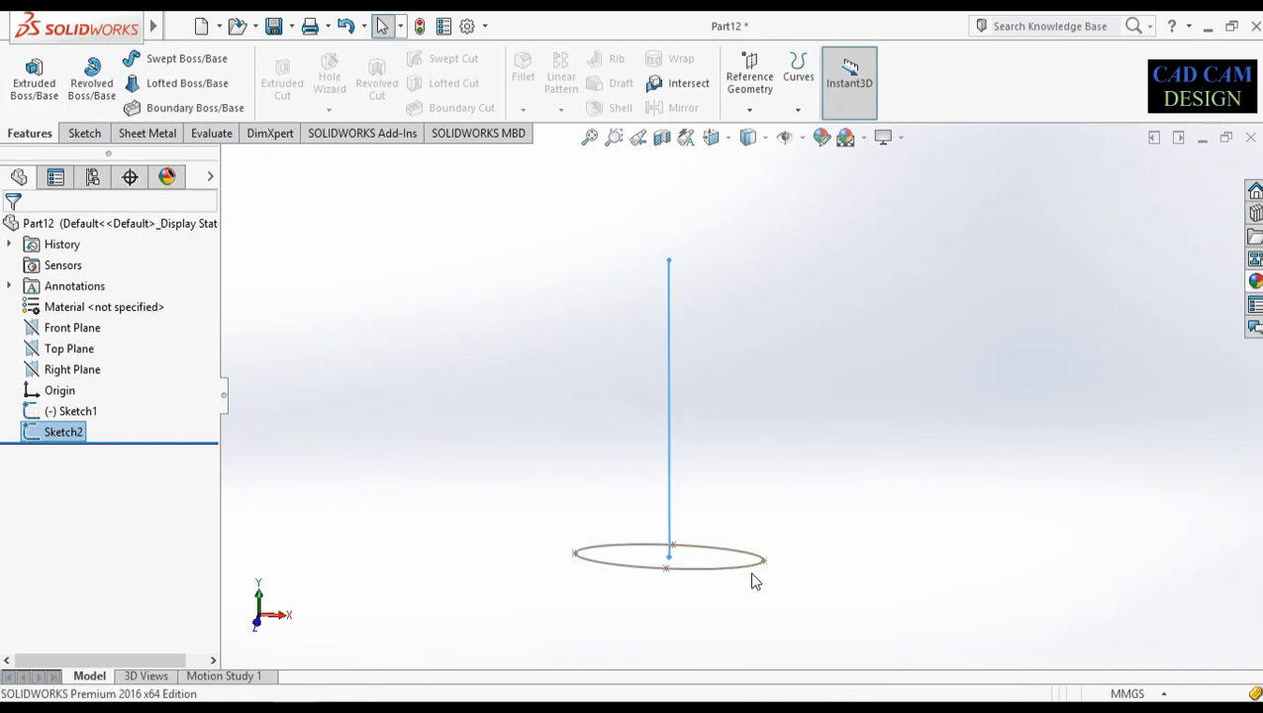
click(158, 58)
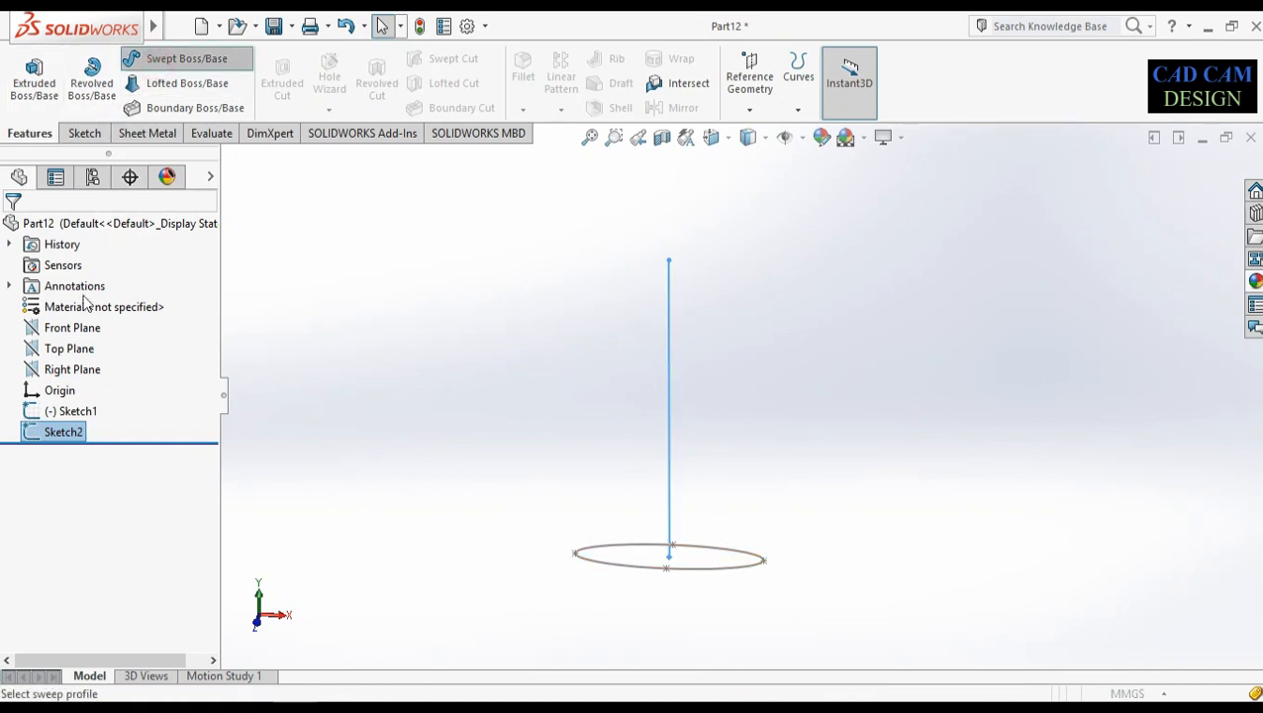
click(592, 566)
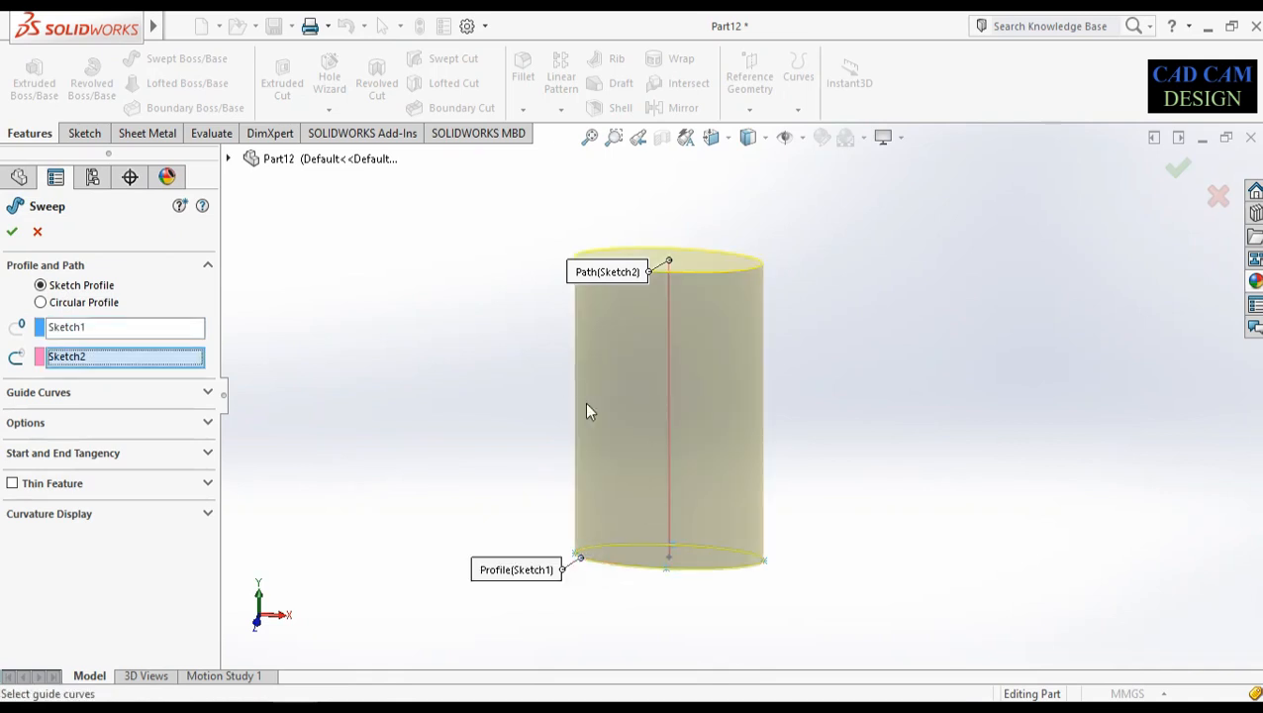
mouse_move(584, 402)
middle_down()
mouse_move(555, 471)
mouse_move(670, 442)
mouse_move(685, 276)
mouse_move(654, 355)
middle_up()
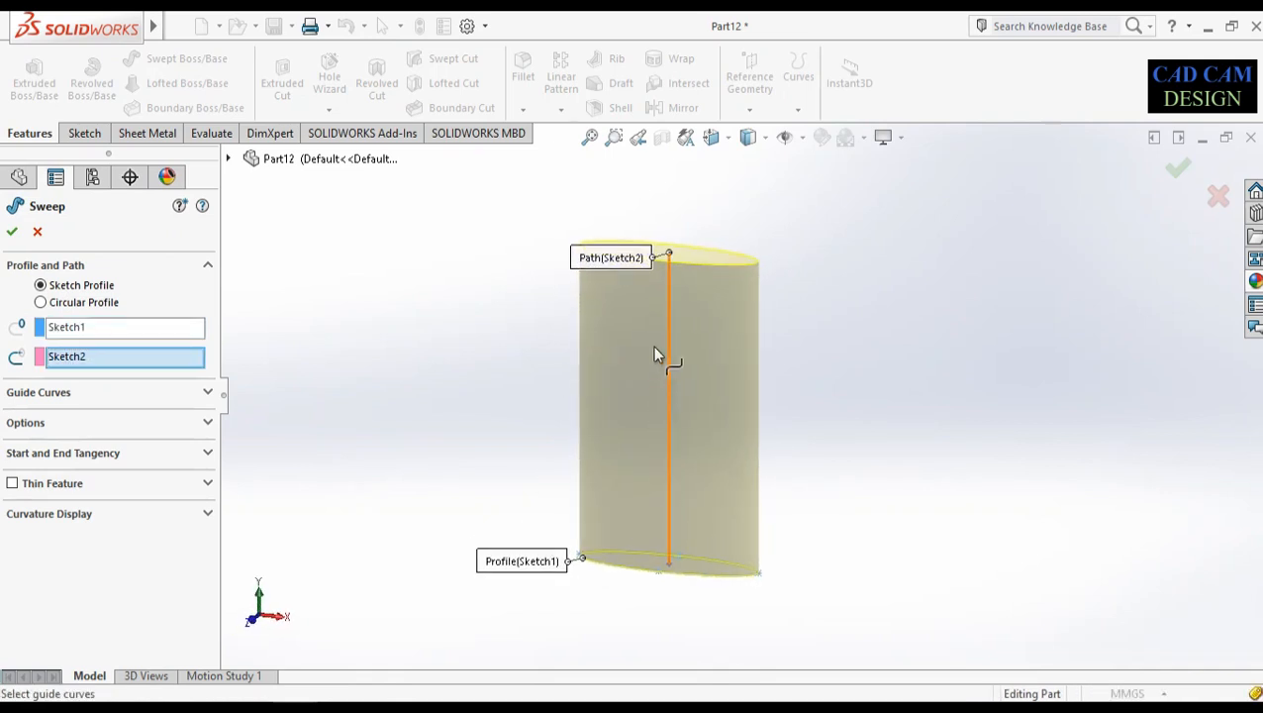
click(207, 394)
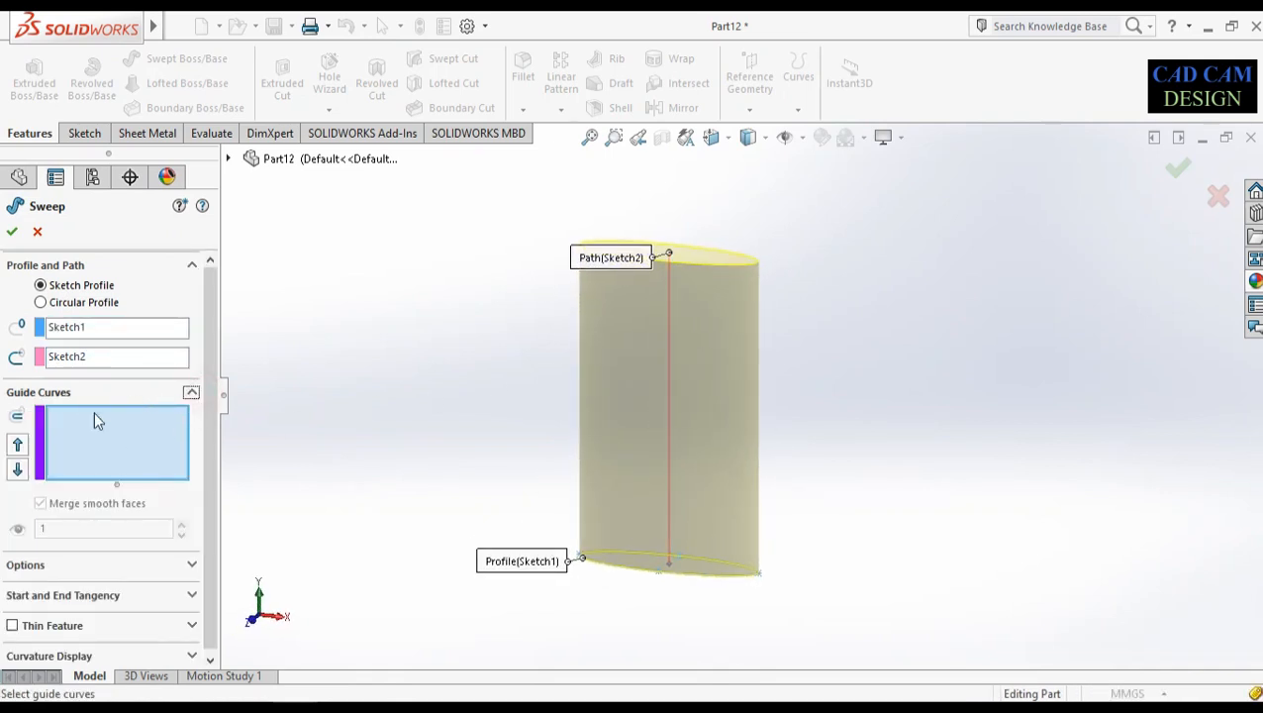
click(38, 233)
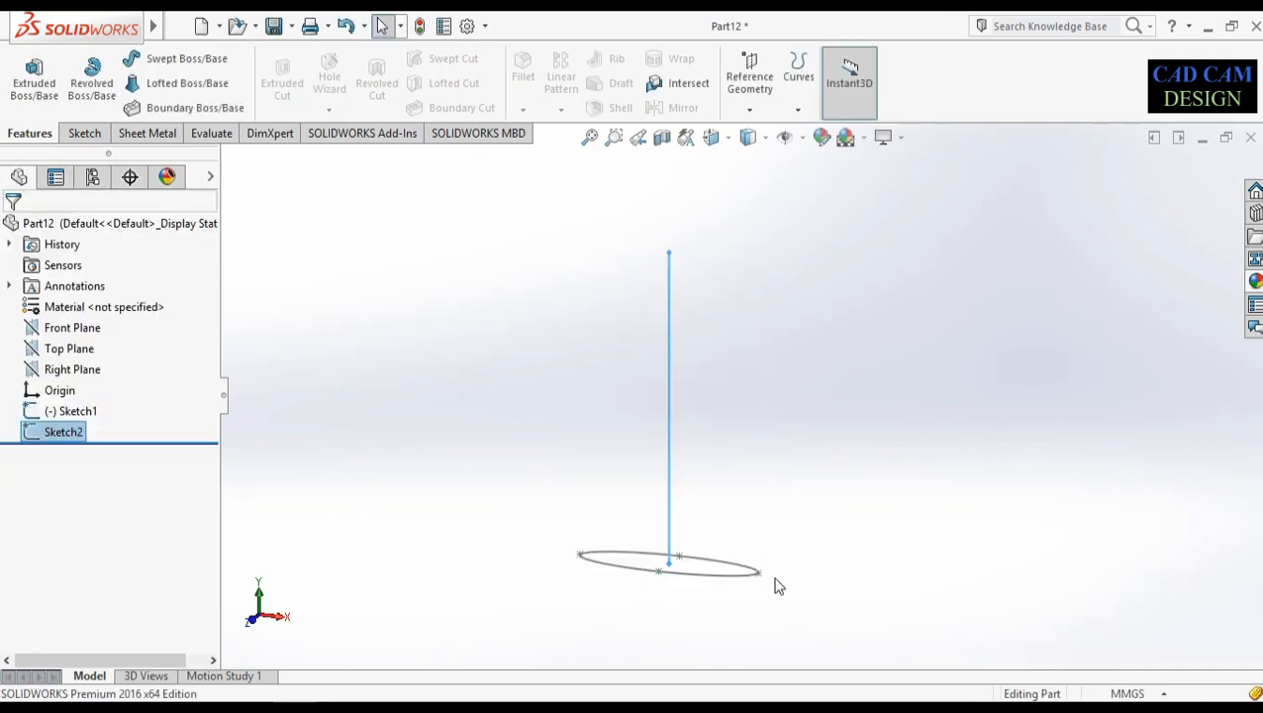
Sketch a four-point spline on the Front Plane from the ellipse's major-axis end, bulging outward and curving back beside the vertical line's upper end
middle_drag(788, 590, 769, 577)
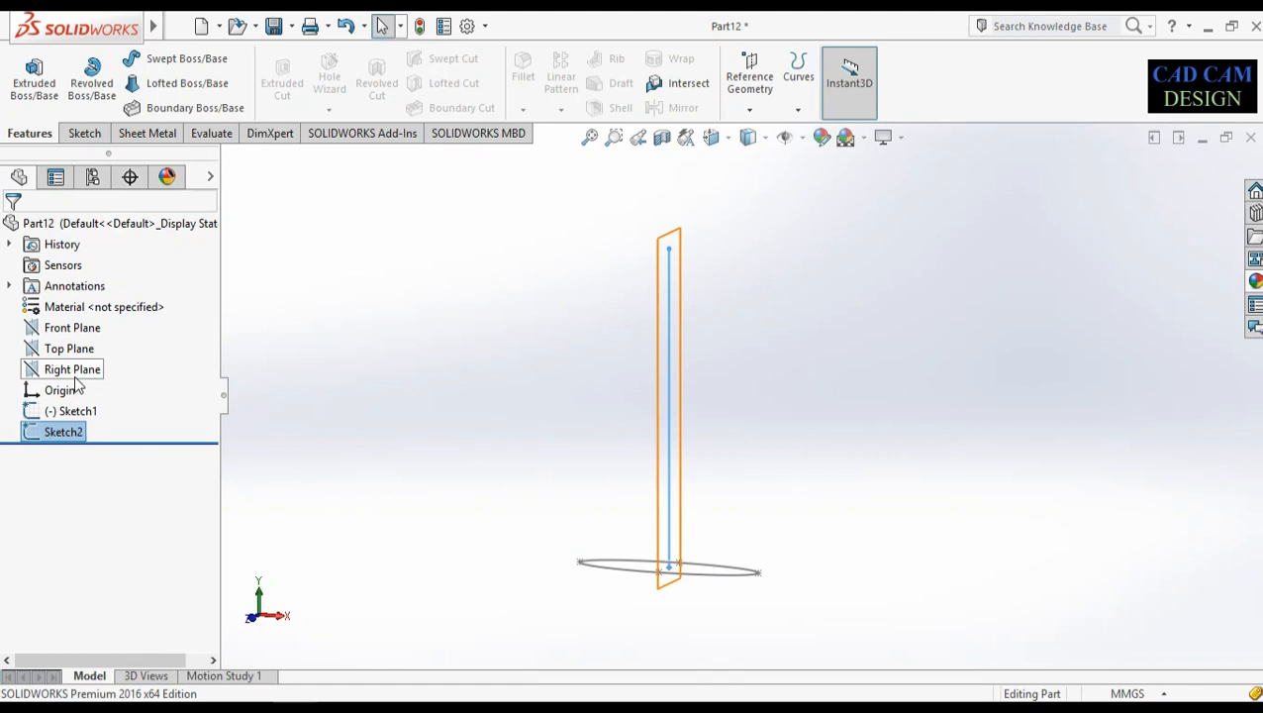
click(73, 328)
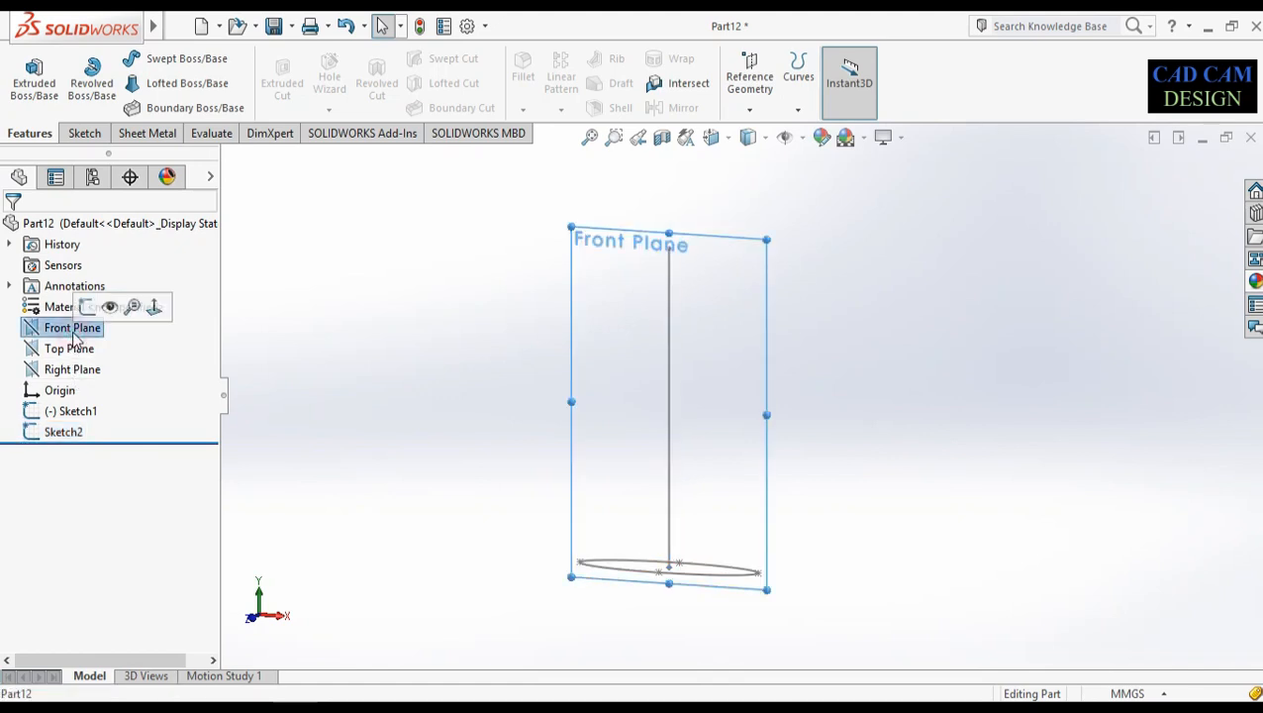
click(87, 308)
click(79, 452)
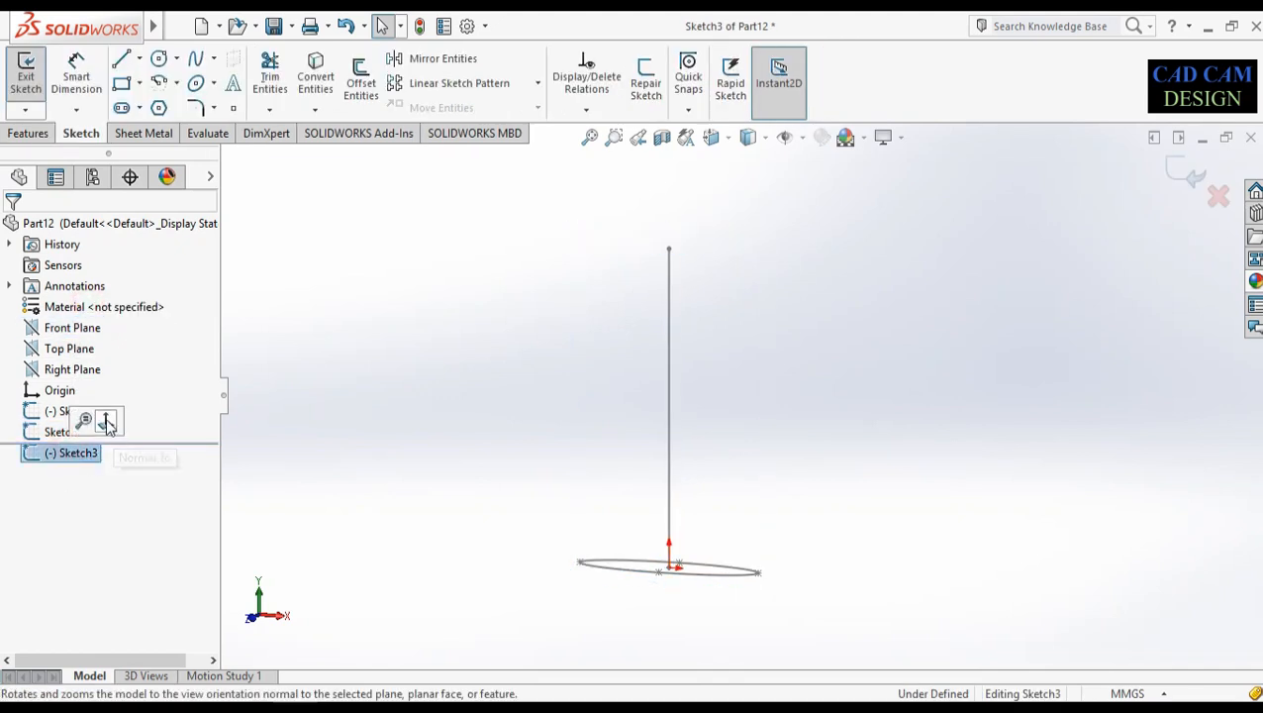
click(104, 421)
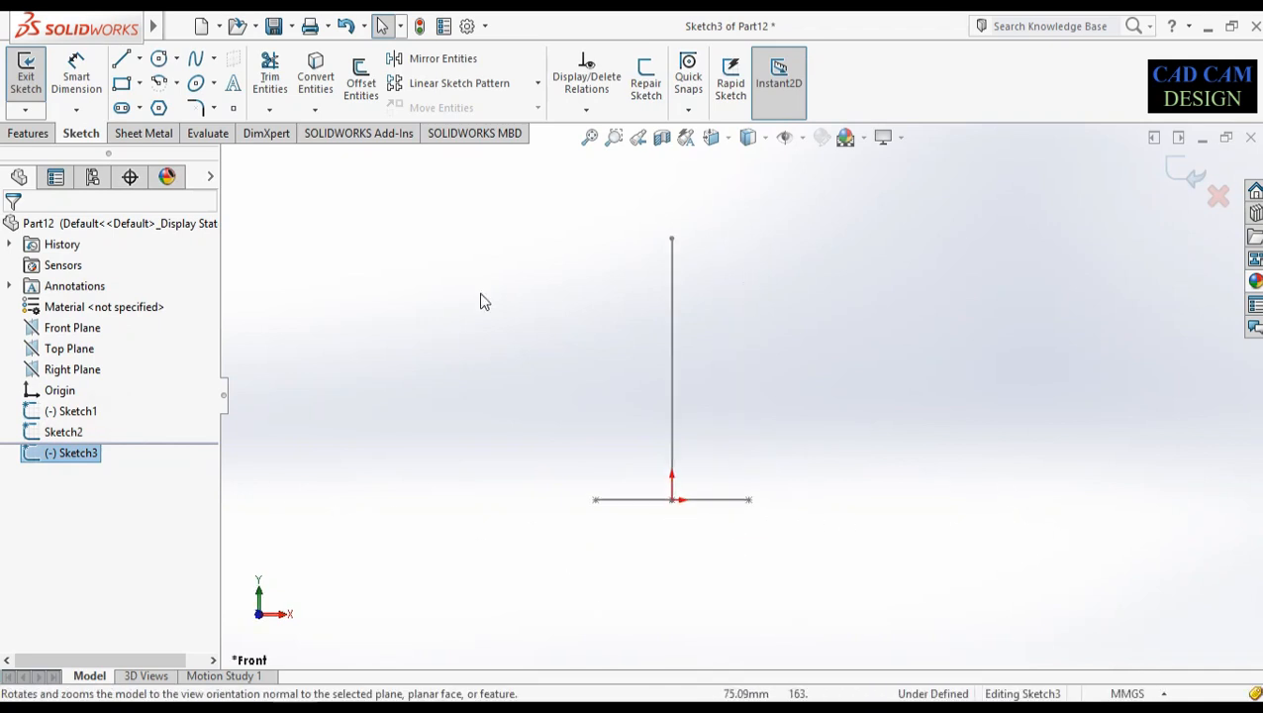
click(195, 59)
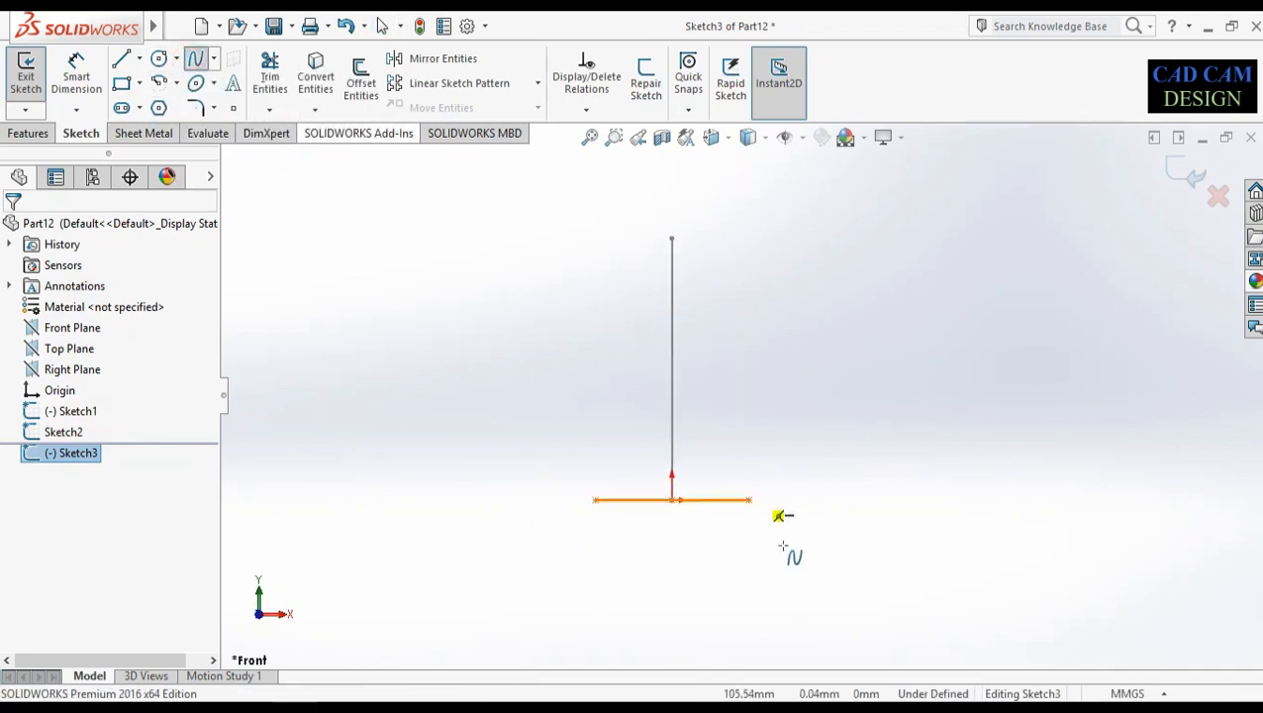
click(749, 500)
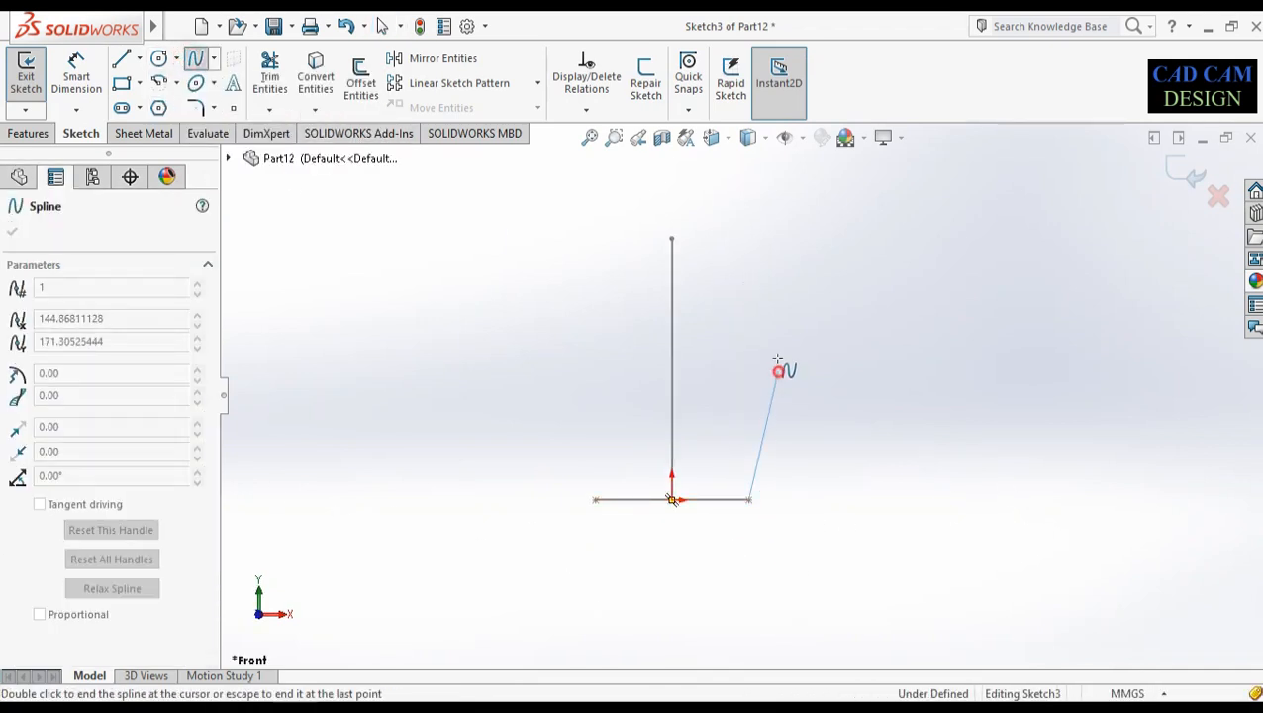
click(778, 370)
click(728, 235)
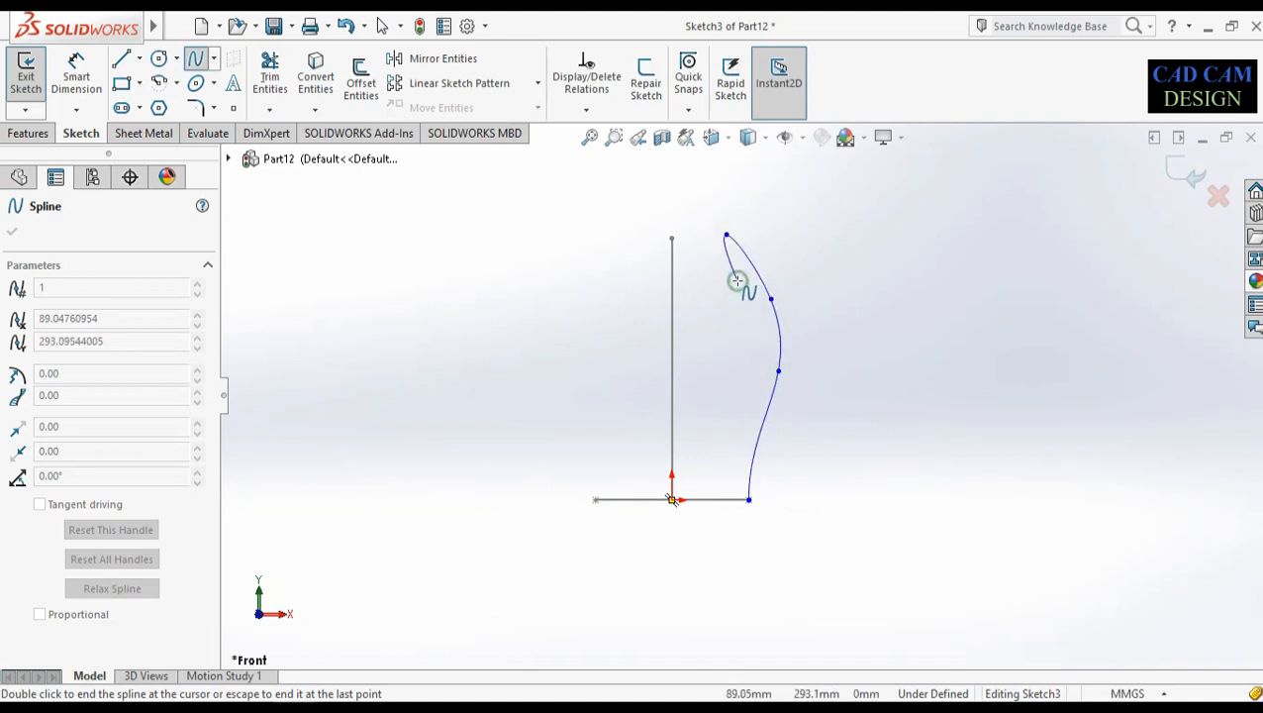
right_click(738, 280)
click(782, 296)
mouse_move(922, 369)
middle_down()
mouse_move(848, 386)
mouse_move(881, 390)
mouse_move(853, 348)
middle_up()
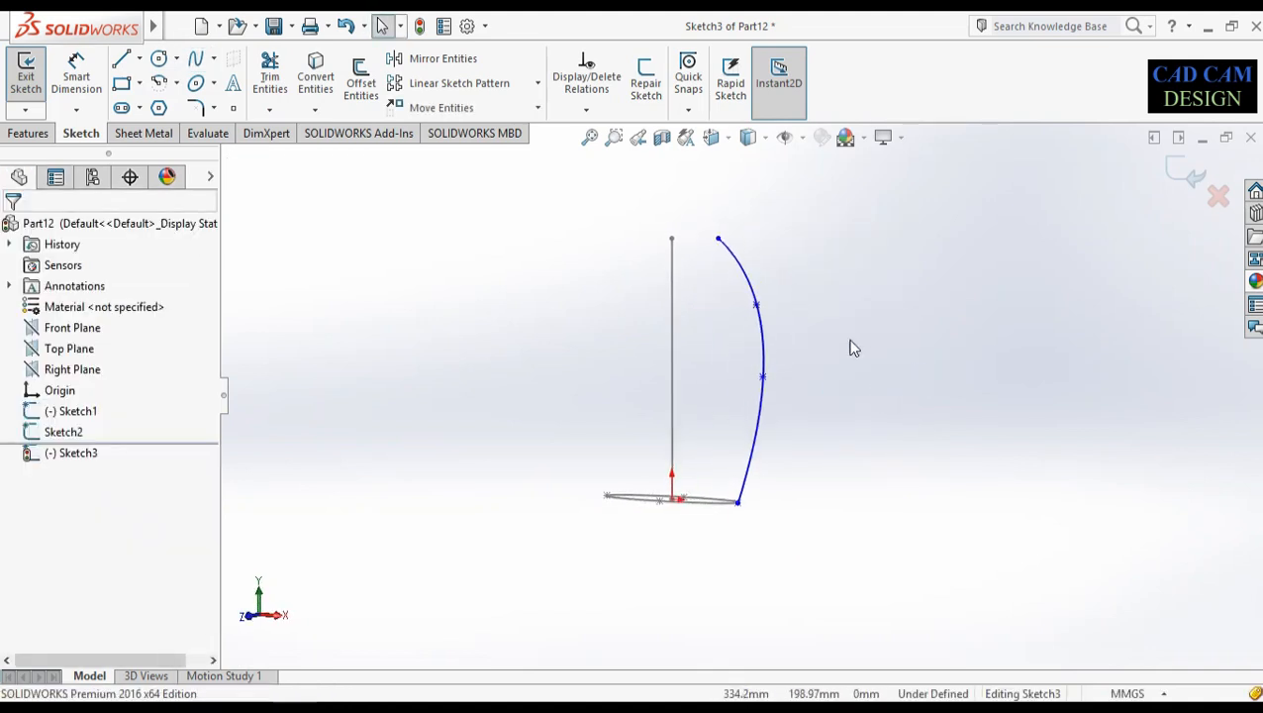
click(1178, 176)
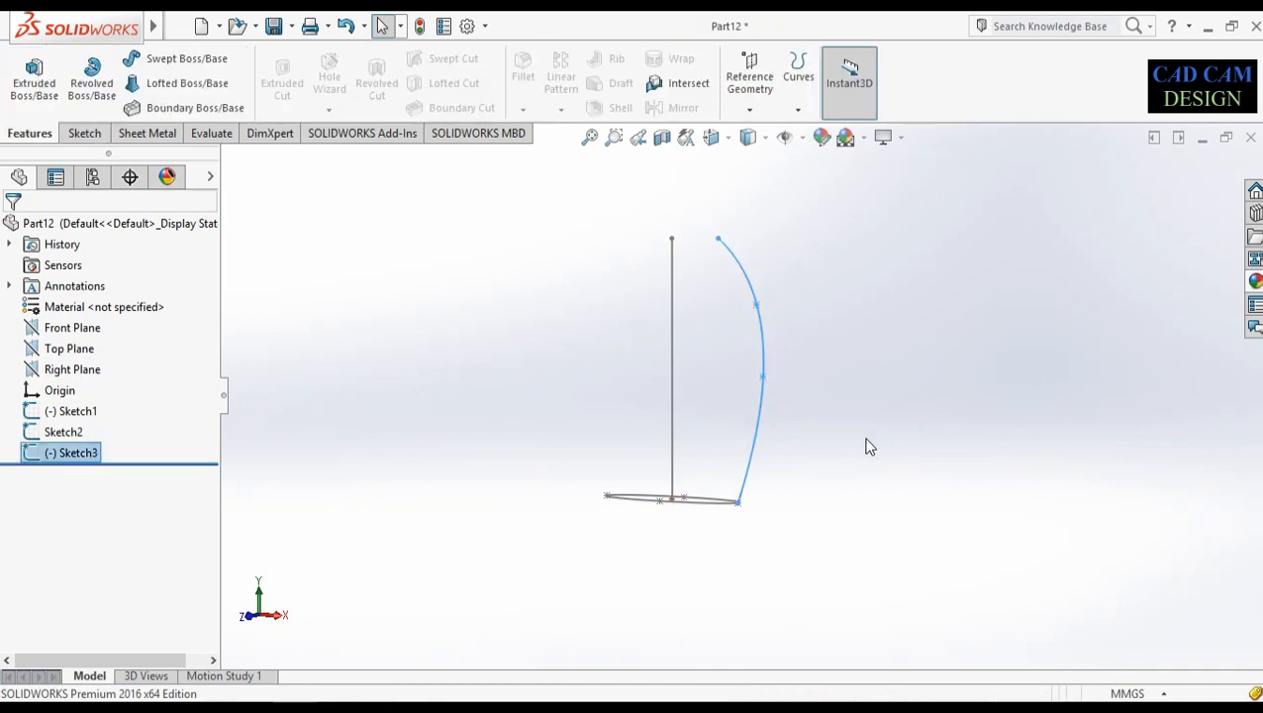
Sketch a five-point spline on the Right Plane from the ellipse's minor-axis end, bulging outward and ending near the vertical line's upper end
click(75, 368)
click(84, 344)
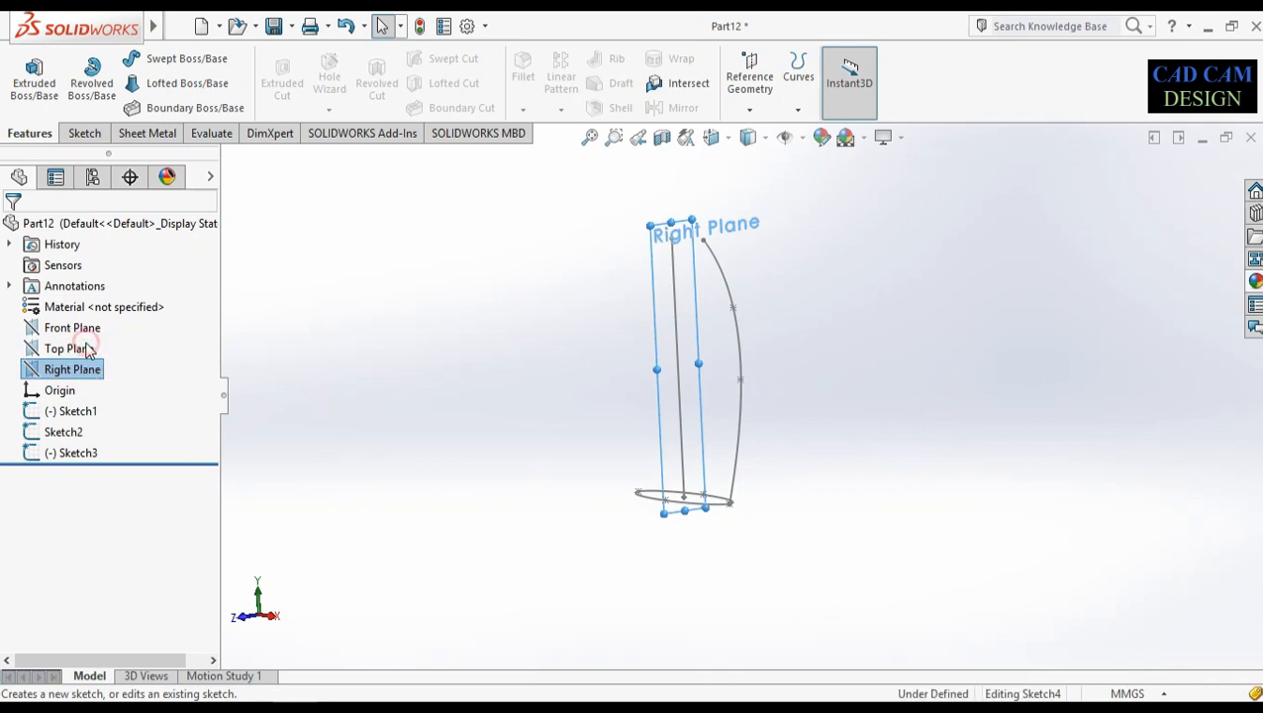
click(61, 473)
click(100, 451)
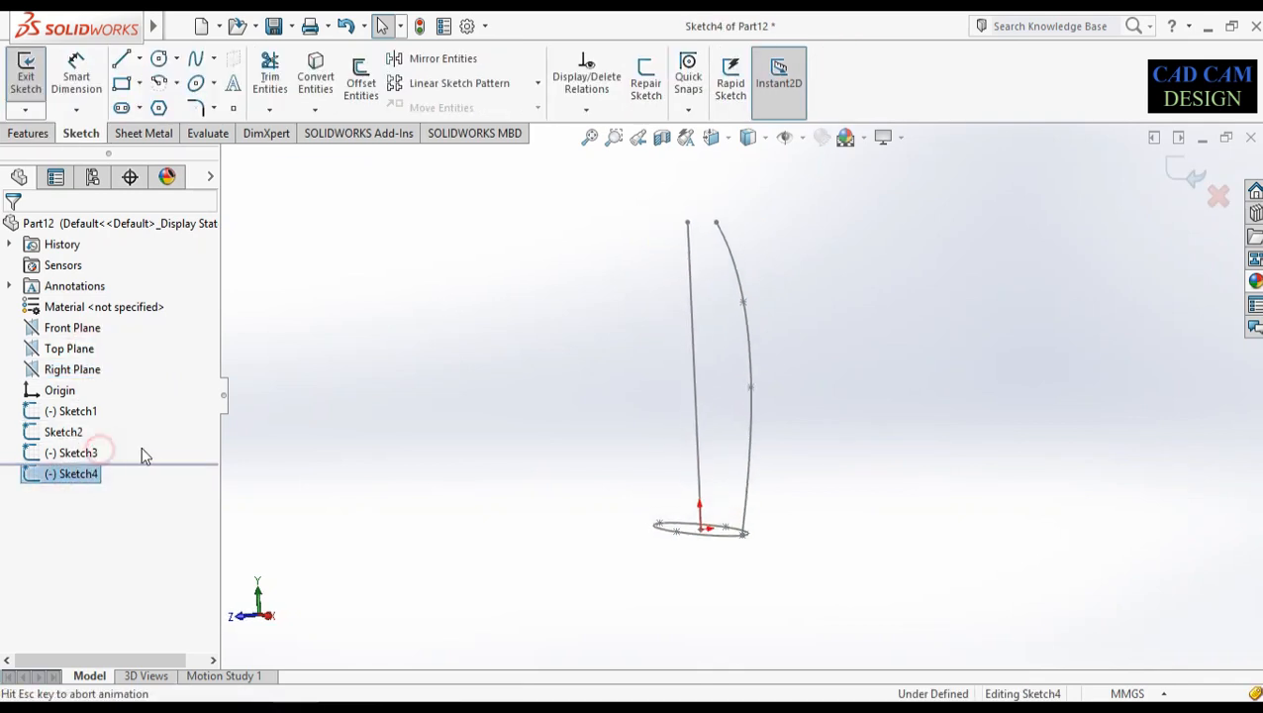
click(196, 61)
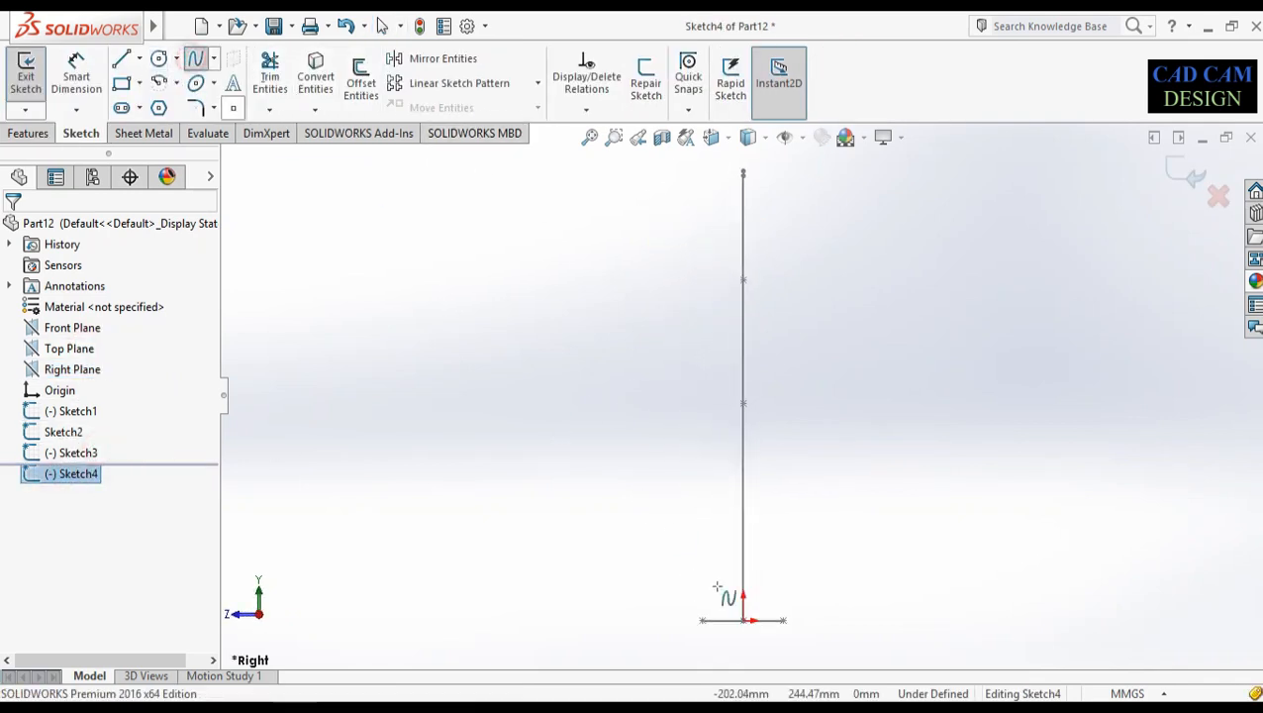
click(958, 414)
click(941, 312)
click(887, 233)
click(788, 176)
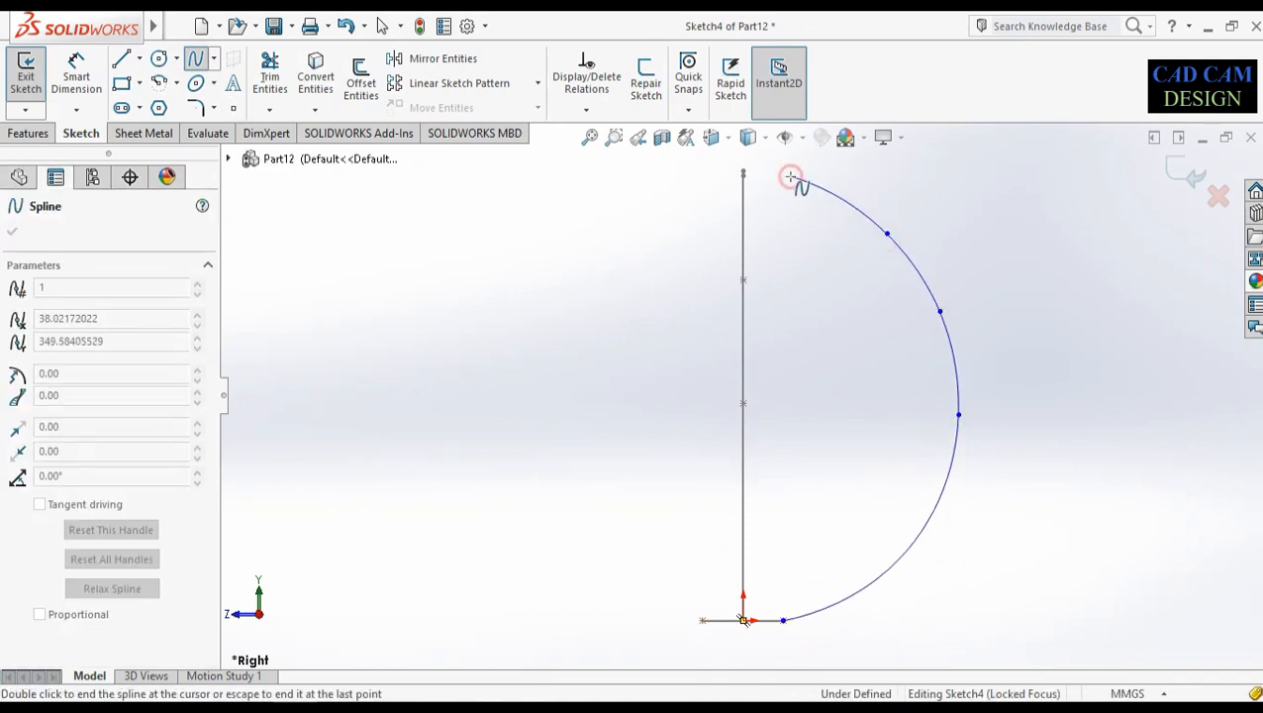
right_click(790, 178)
click(836, 189)
Reshape the new spline by moving two of its middle points inward and downward, and close the sketch
key(f)
mouse_move(851, 344)
middle_down()
mouse_move(905, 346)
mouse_move(890, 383)
mouse_move(885, 374)
middle_up()
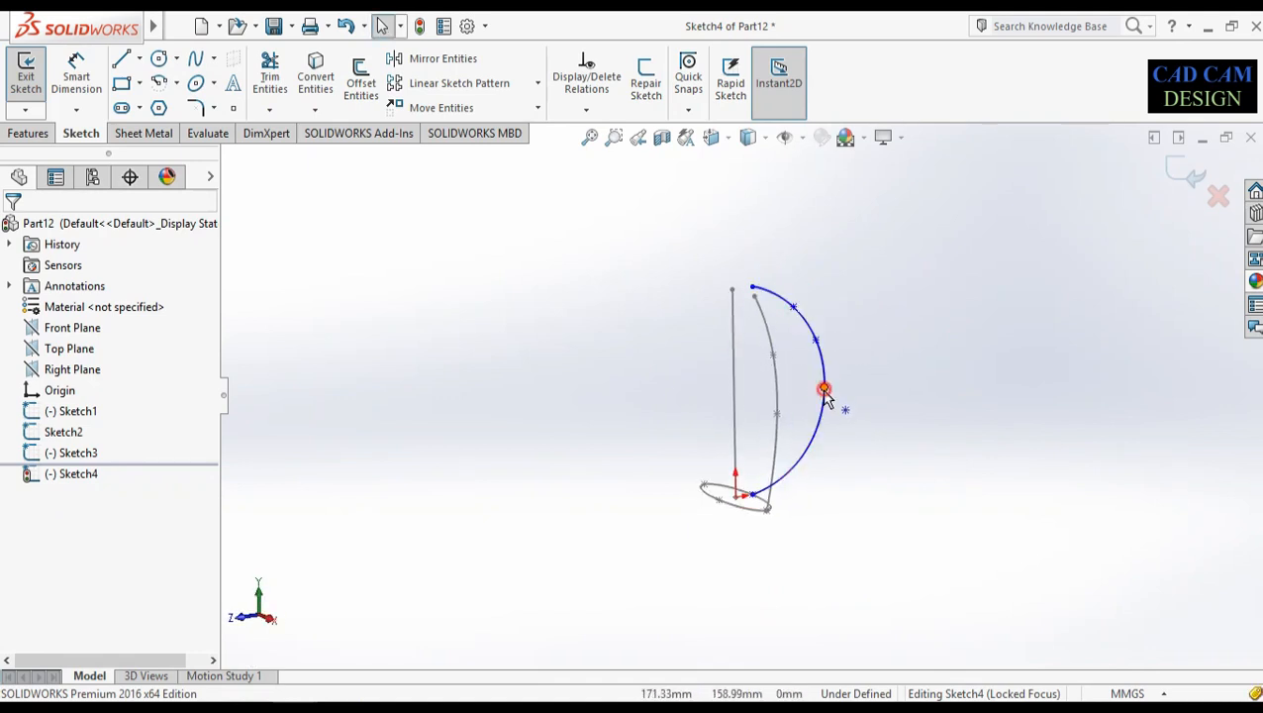
drag(824, 388, 811, 424)
drag(816, 340, 809, 361)
click(877, 404)
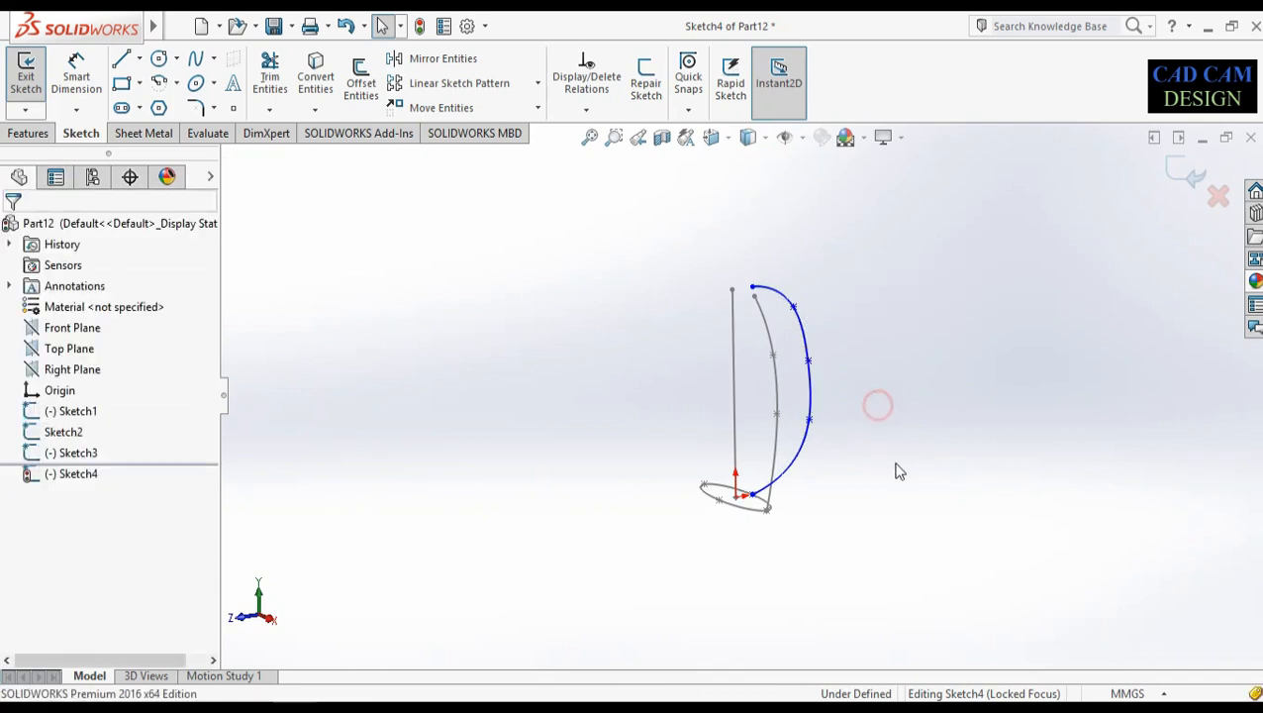
click(1187, 174)
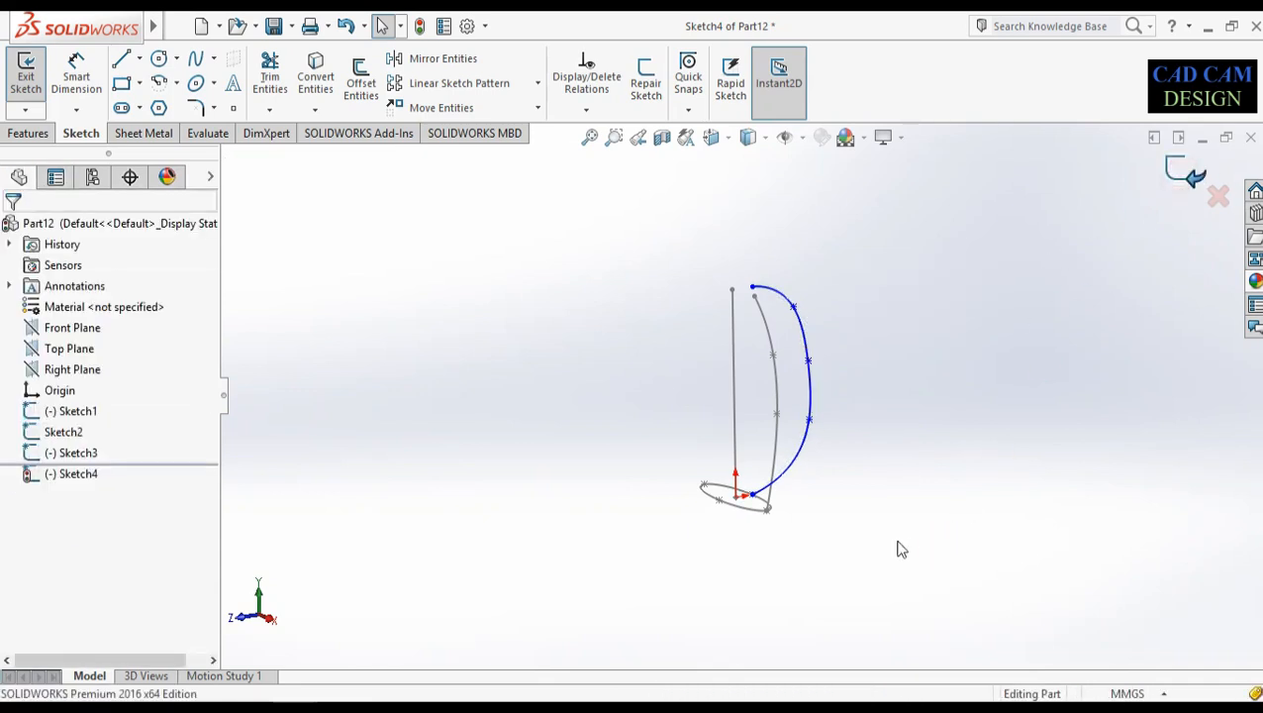
Start a Swept Boss/Base with the ellipse as profile and the vertical line as path, replacing the preselected spline path
mouse_move(896, 543)
middle_down()
mouse_move(877, 519)
mouse_move(884, 566)
middle_up()
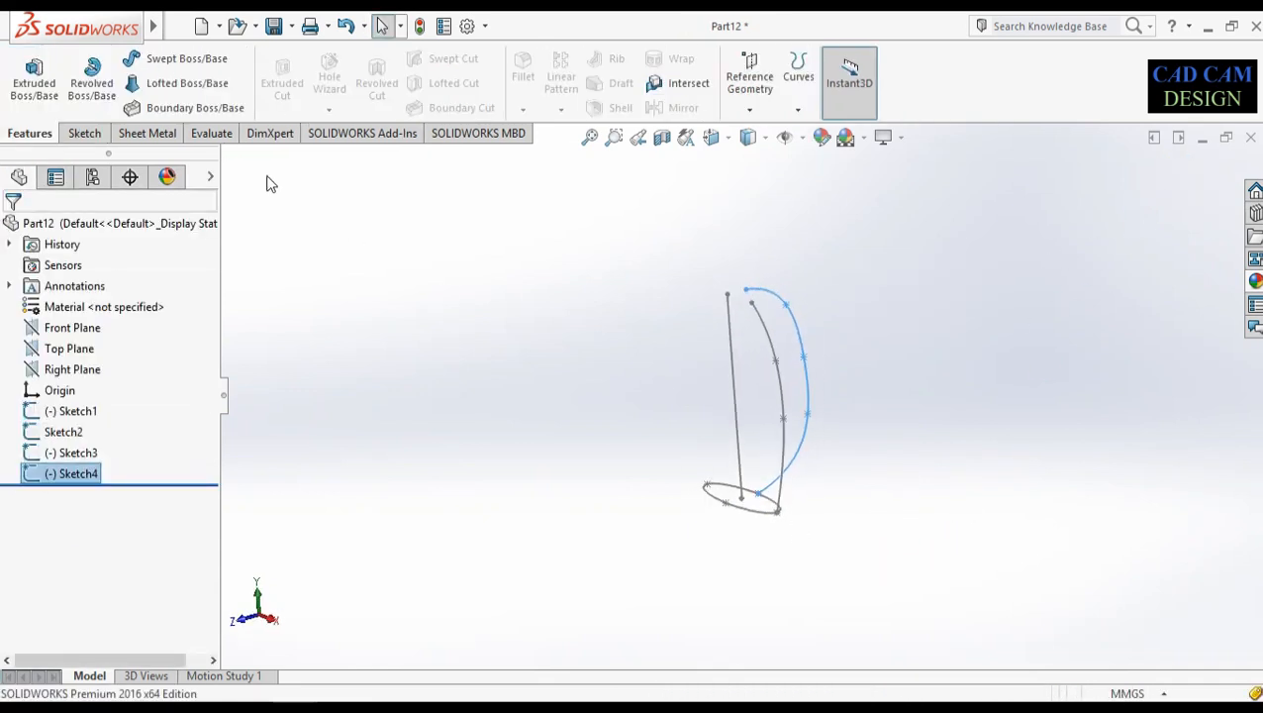
click(180, 59)
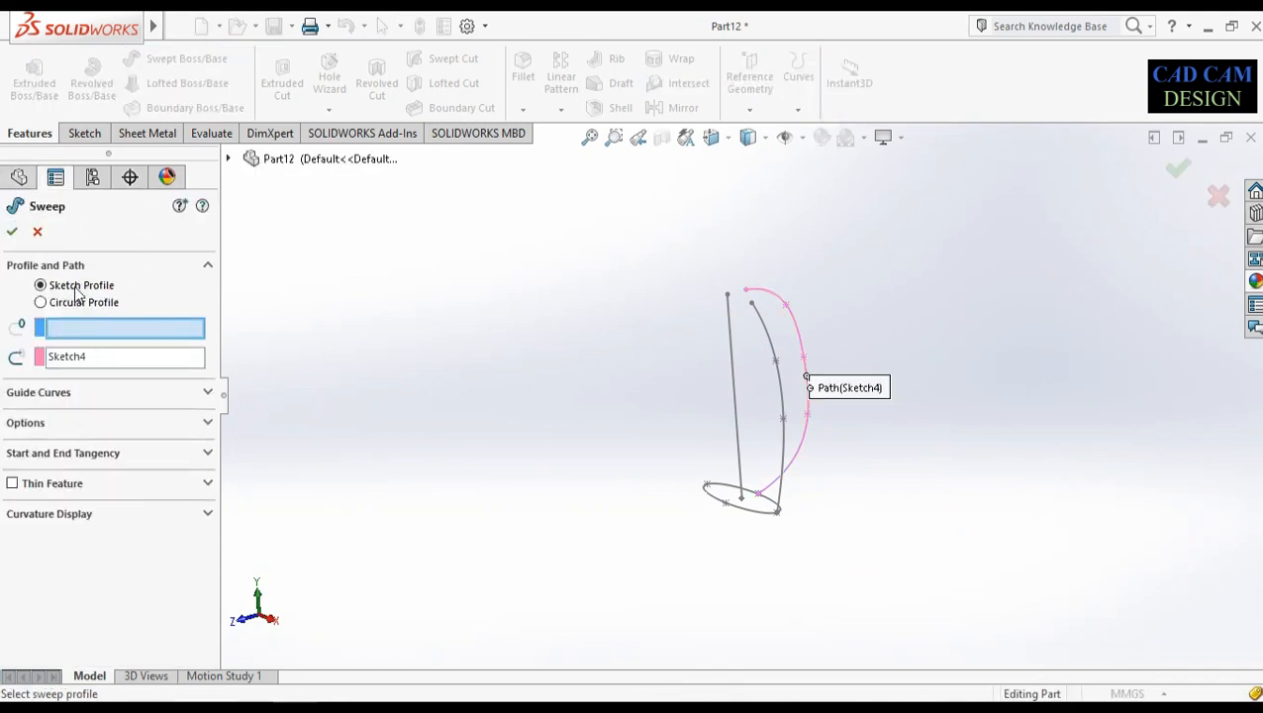
click(728, 509)
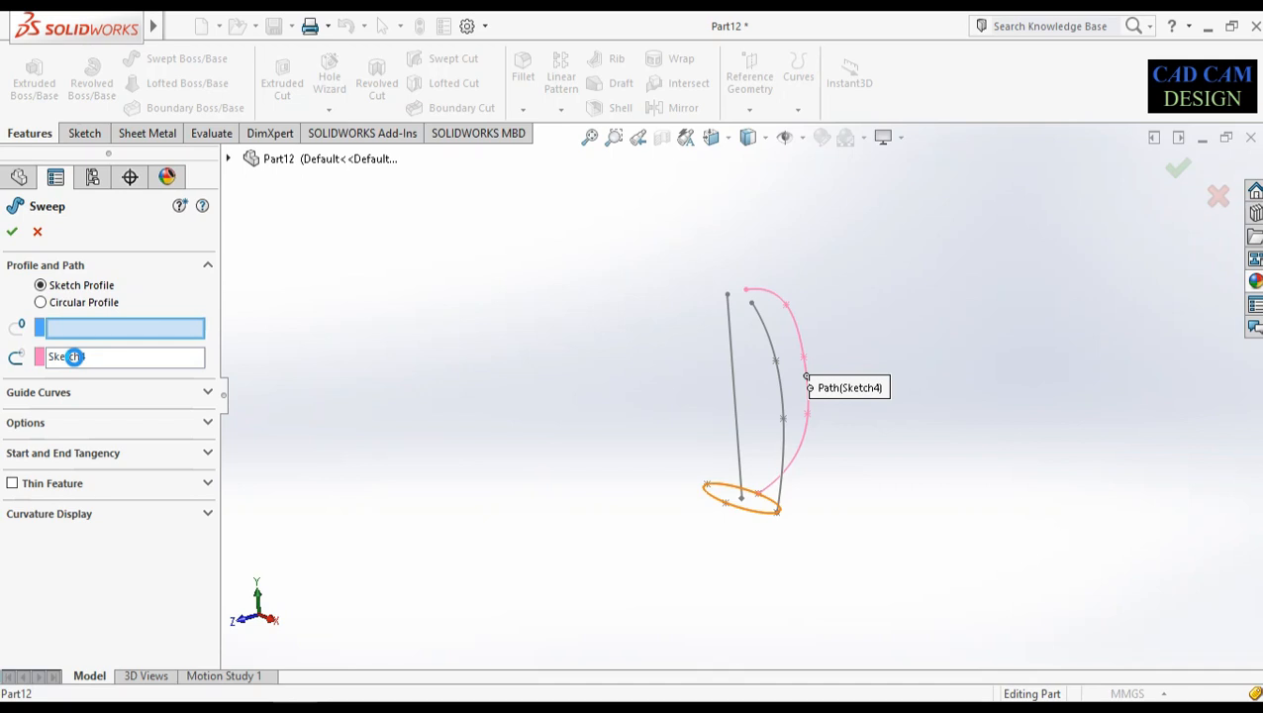
right_click(74, 356)
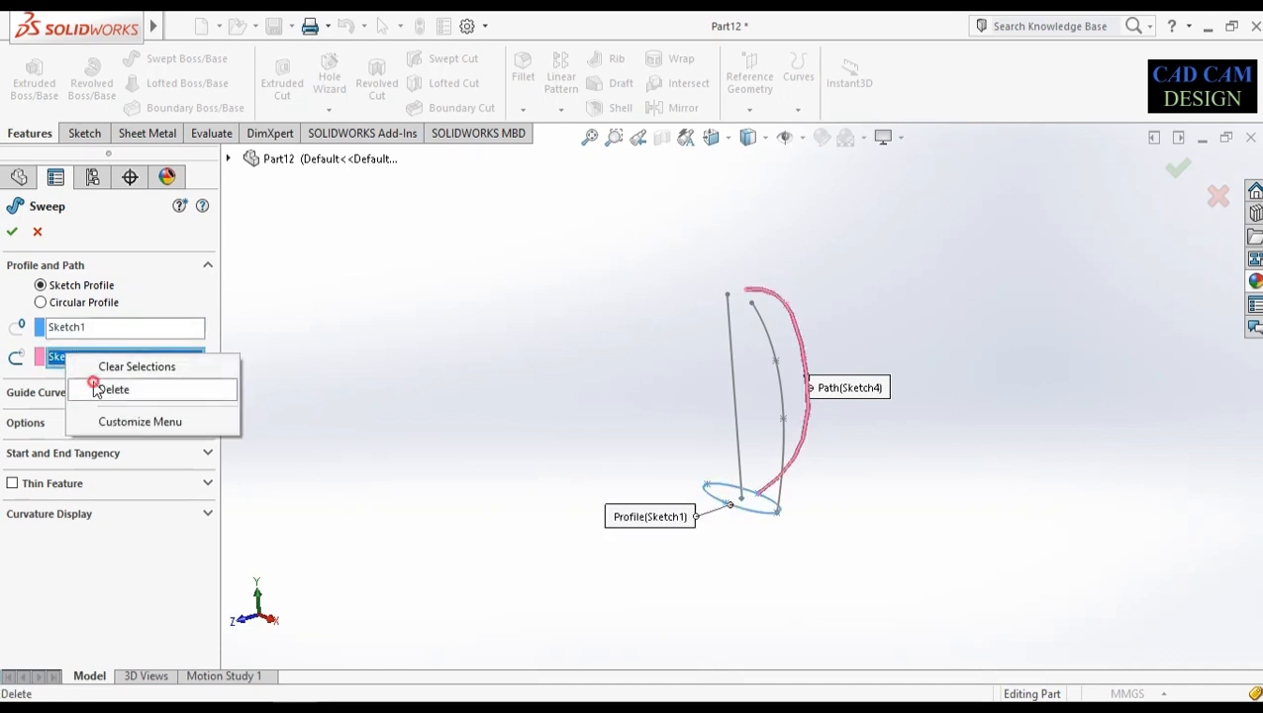
click(93, 389)
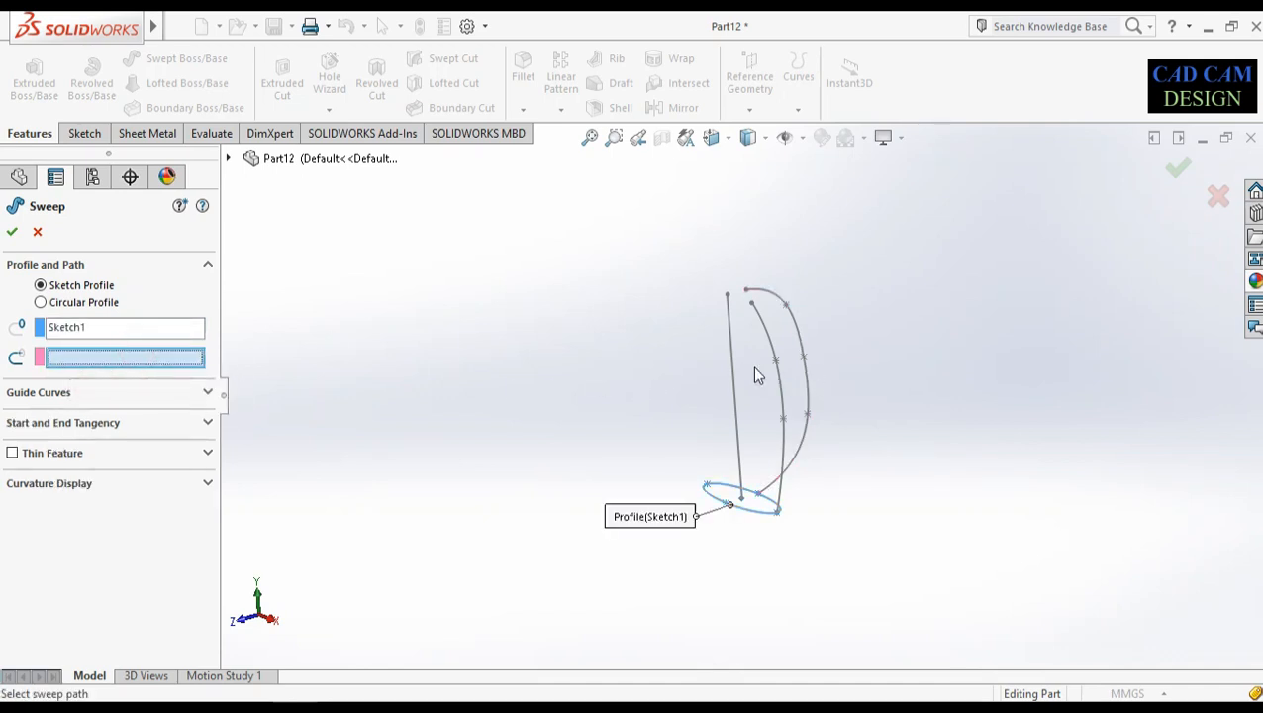
click(734, 384)
middle_drag(732, 404, 791, 356)
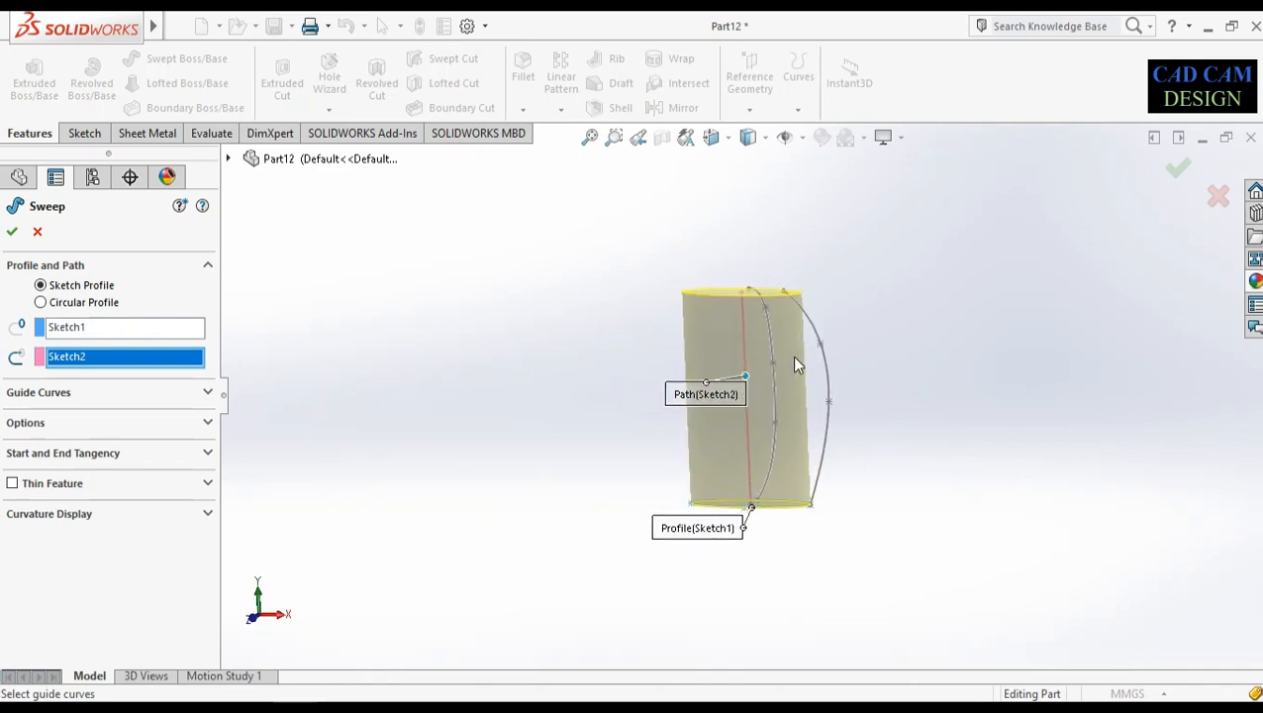
Add the Front Plane spline and the Right Plane spline as the sweep's guide curves
click(206, 392)
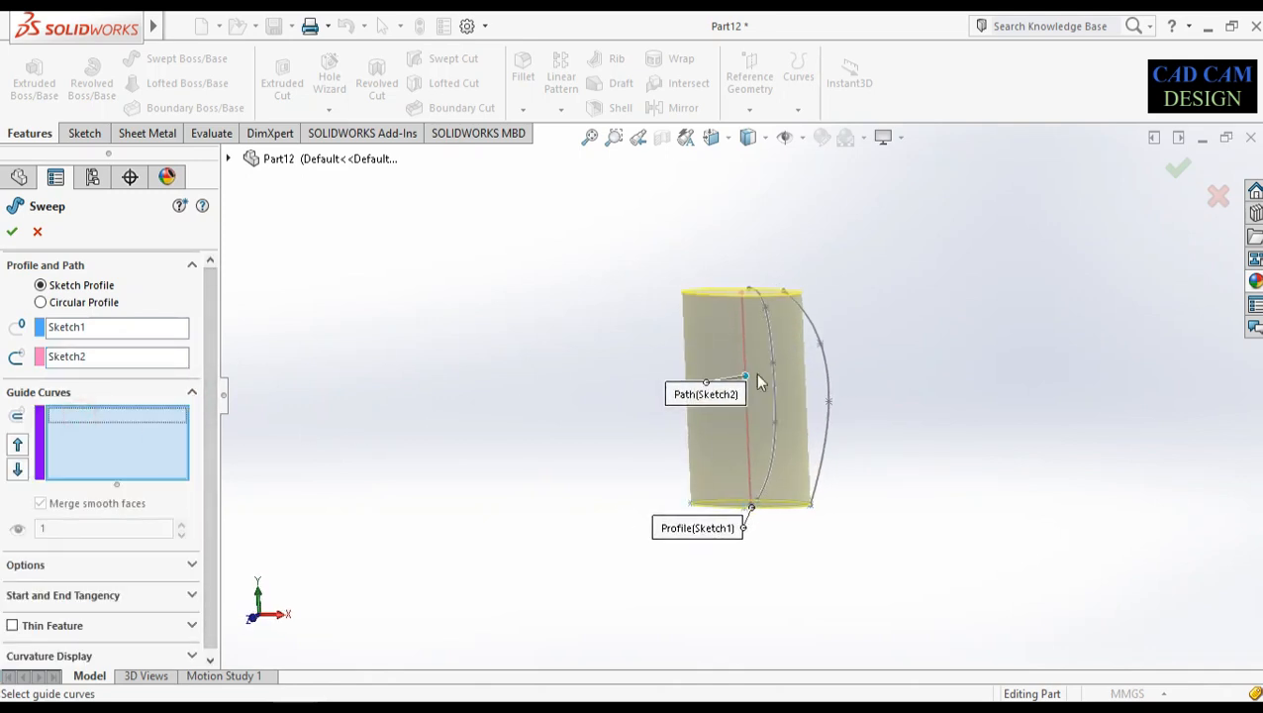
middle_drag(804, 319, 838, 369)
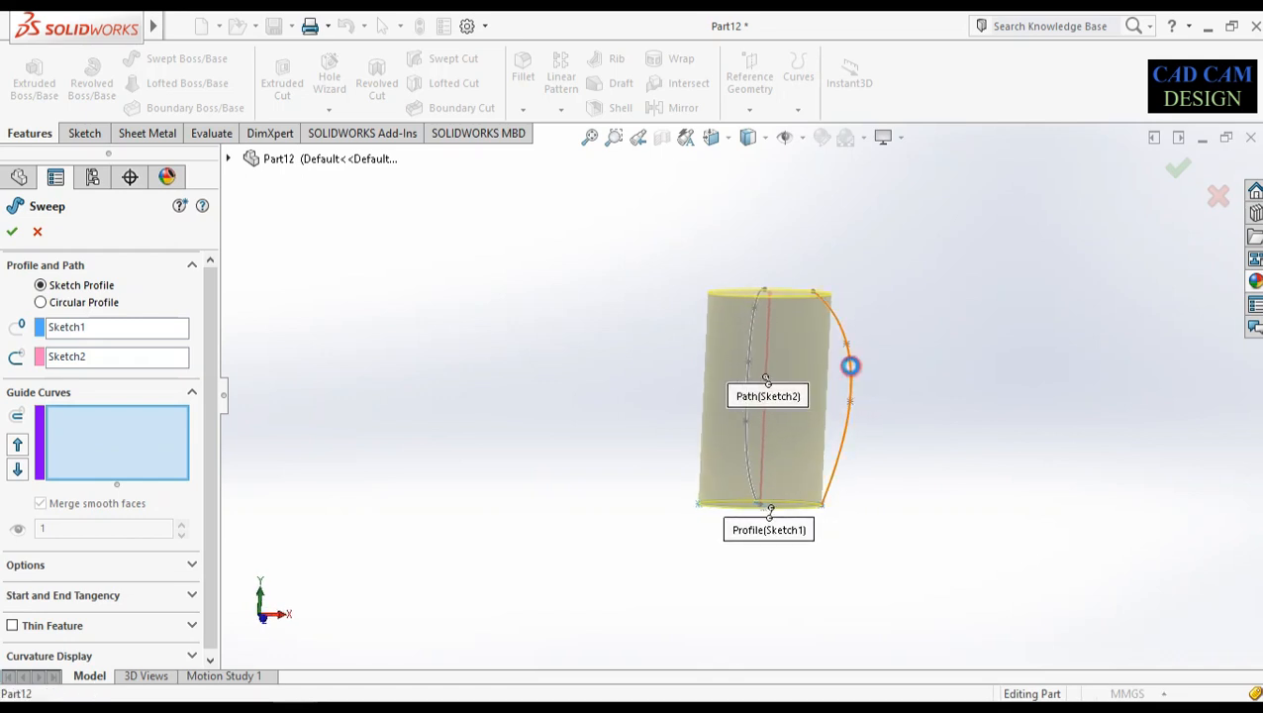
click(849, 366)
mouse_move(911, 465)
middle_down()
mouse_move(809, 451)
mouse_move(841, 418)
mouse_move(803, 446)
mouse_move(767, 439)
mouse_move(781, 448)
middle_up()
scroll(765, 386, down, 5)
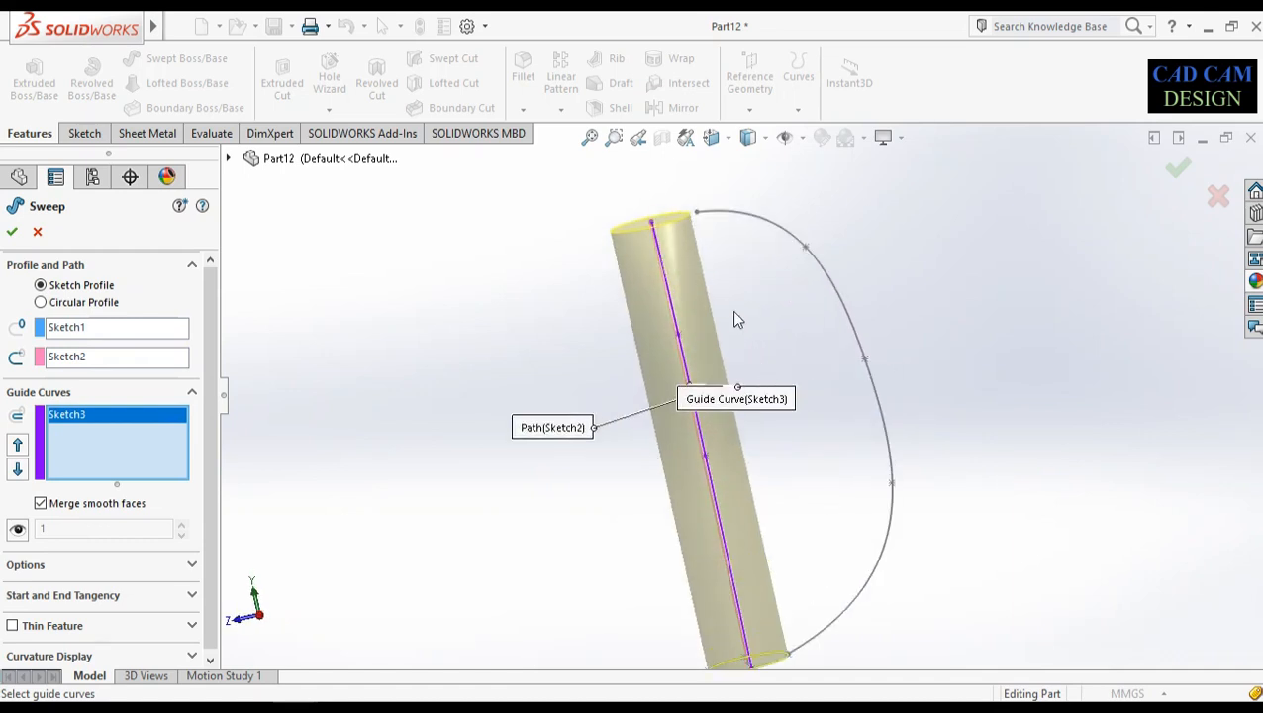
scroll(760, 376, up, 2)
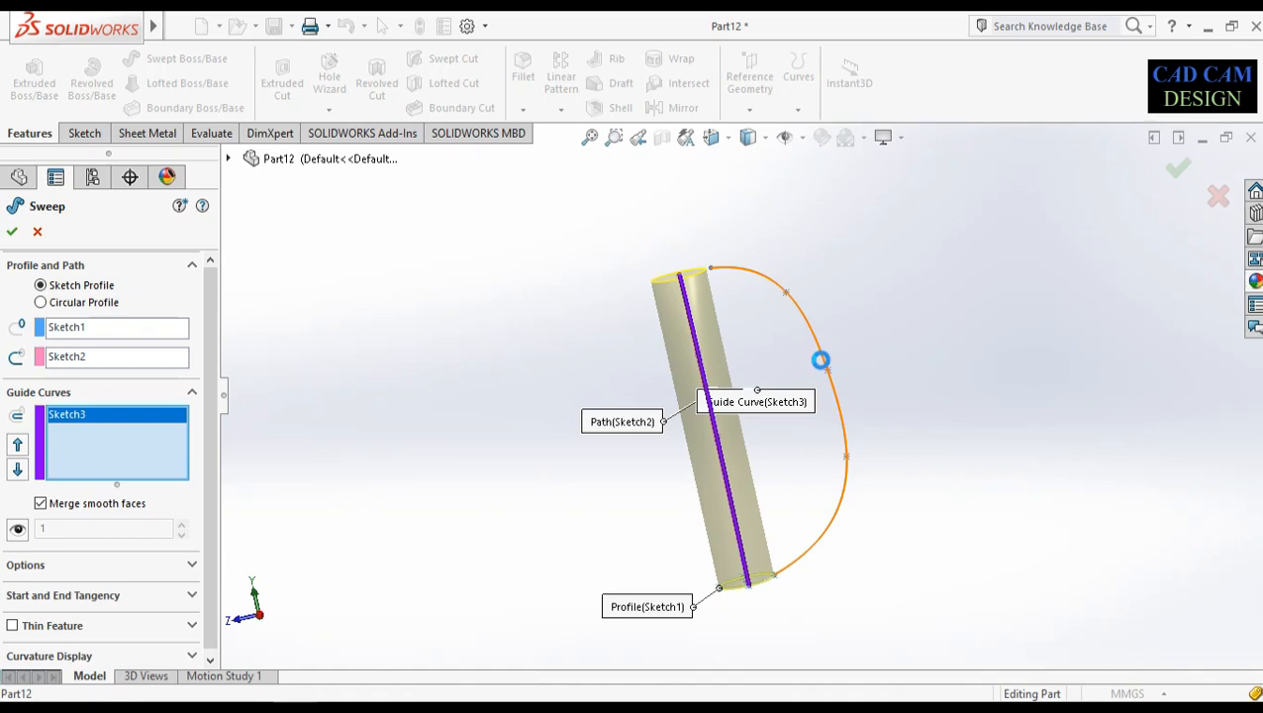
click(820, 360)
mouse_move(766, 387)
middle_down()
mouse_move(778, 369)
mouse_move(900, 387)
mouse_move(901, 485)
mouse_move(815, 408)
mouse_move(789, 448)
mouse_move(822, 465)
mouse_move(860, 451)
mouse_move(848, 435)
mouse_move(827, 443)
mouse_move(749, 281)
middle_up()
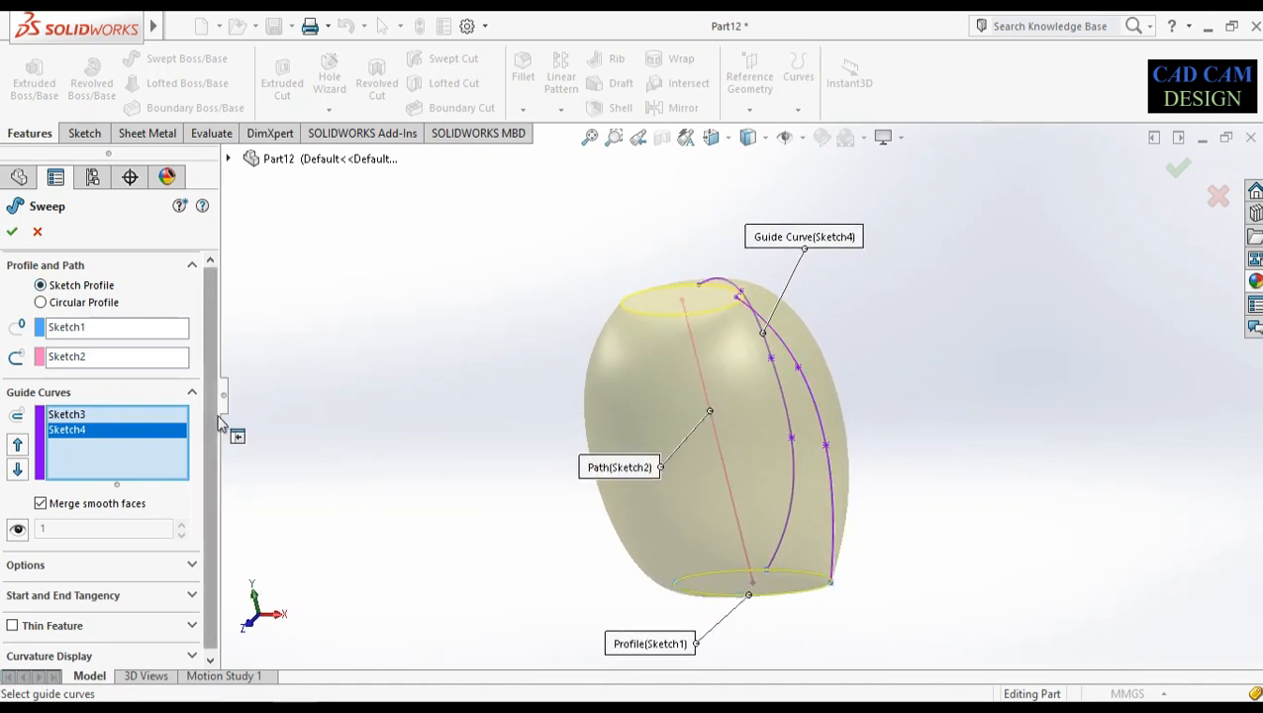
Make the sweep a one-direction thin feature with a 5 mm wall and accept it
drag(211, 427, 211, 441)
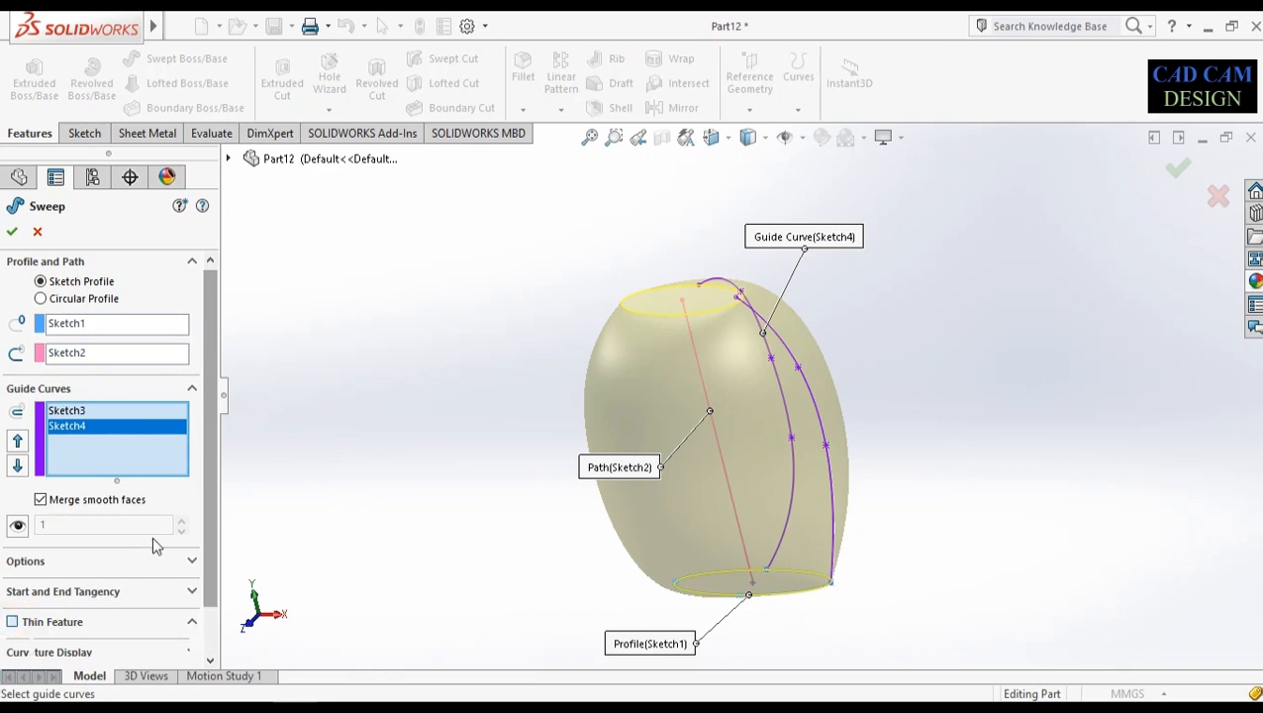
drag(212, 441, 218, 566)
click(182, 614)
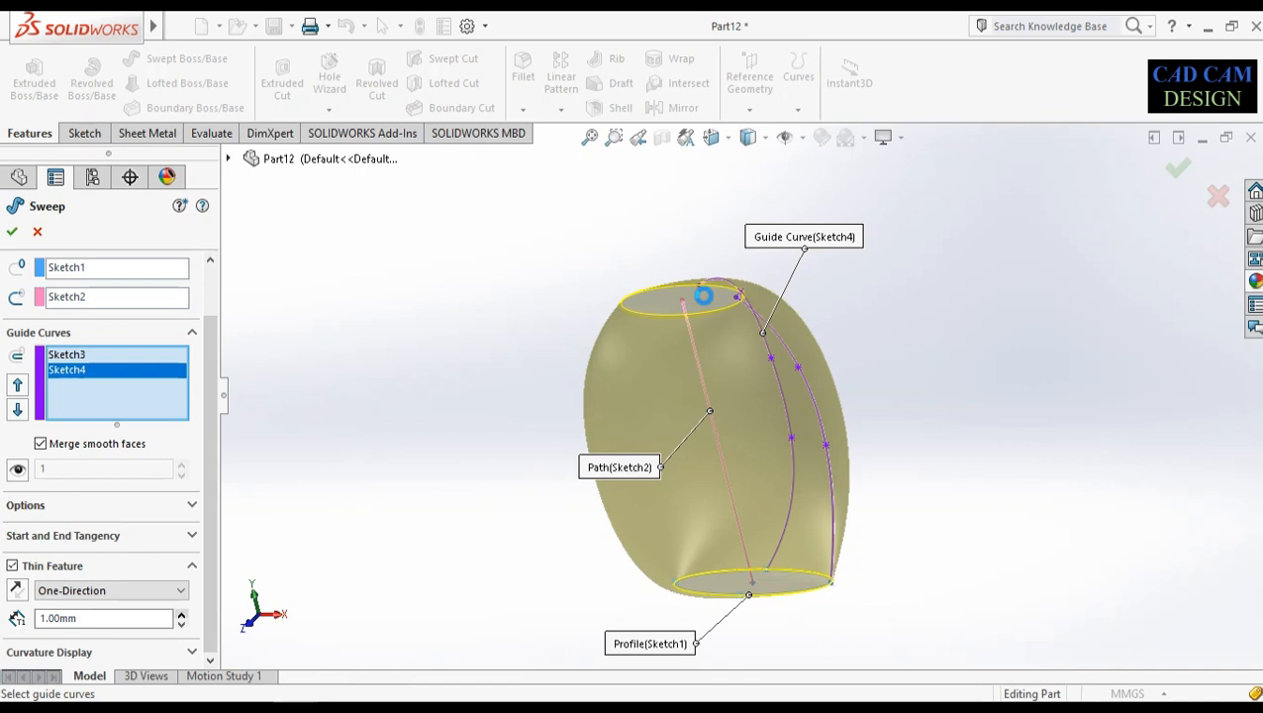
scroll(705, 301, down, 1)
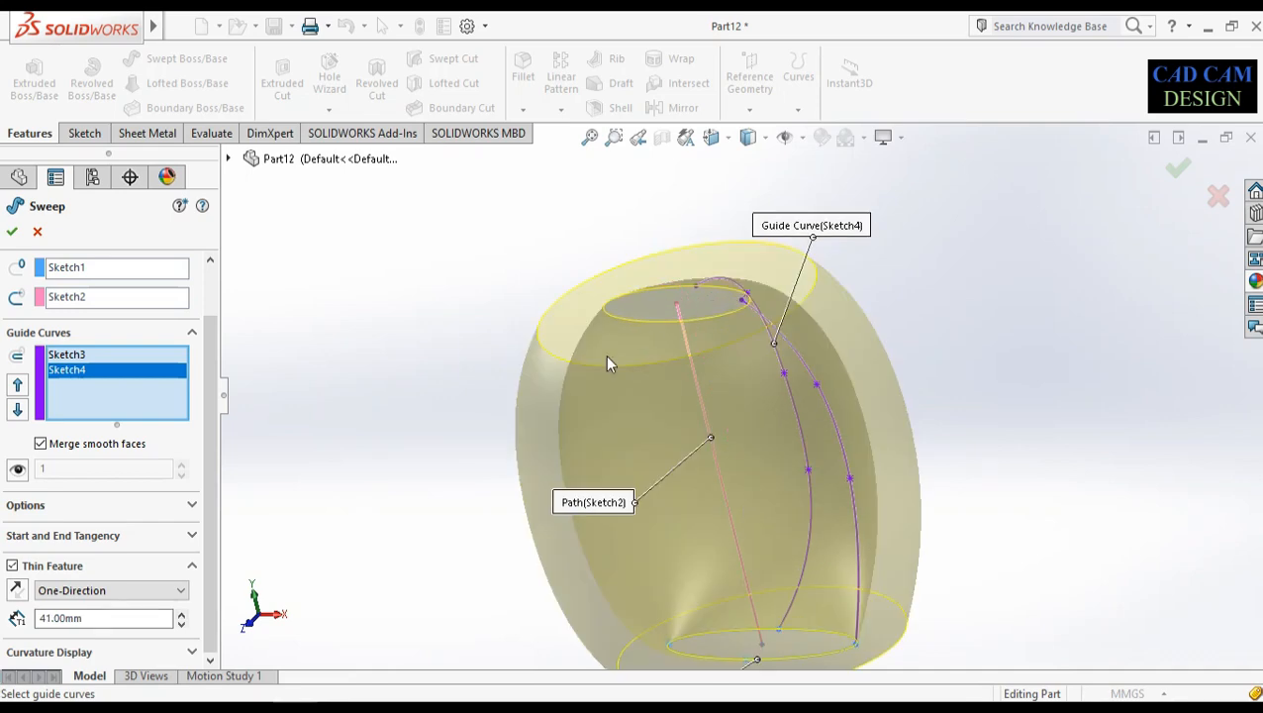
mouse_move(683, 348)
middle_down()
mouse_move(710, 245)
mouse_move(676, 330)
middle_up()
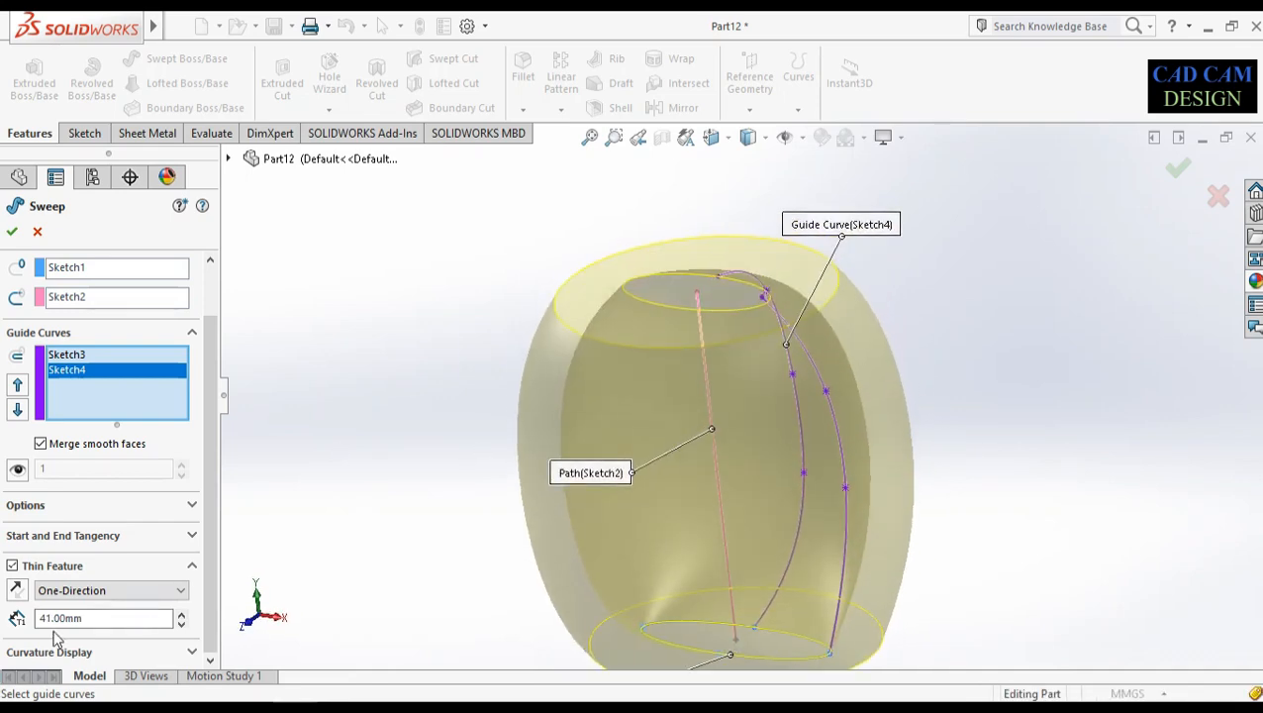
click(95, 620)
text(5)
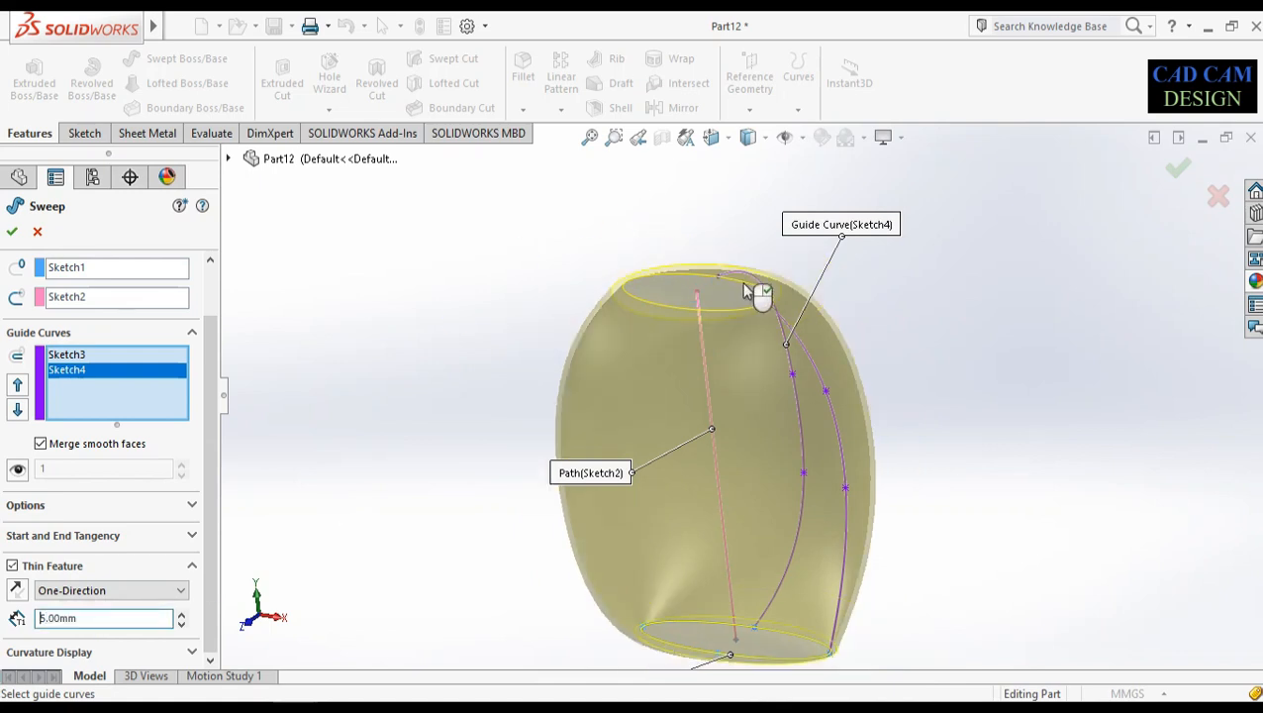
scroll(749, 291, down, 3)
click(1177, 169)
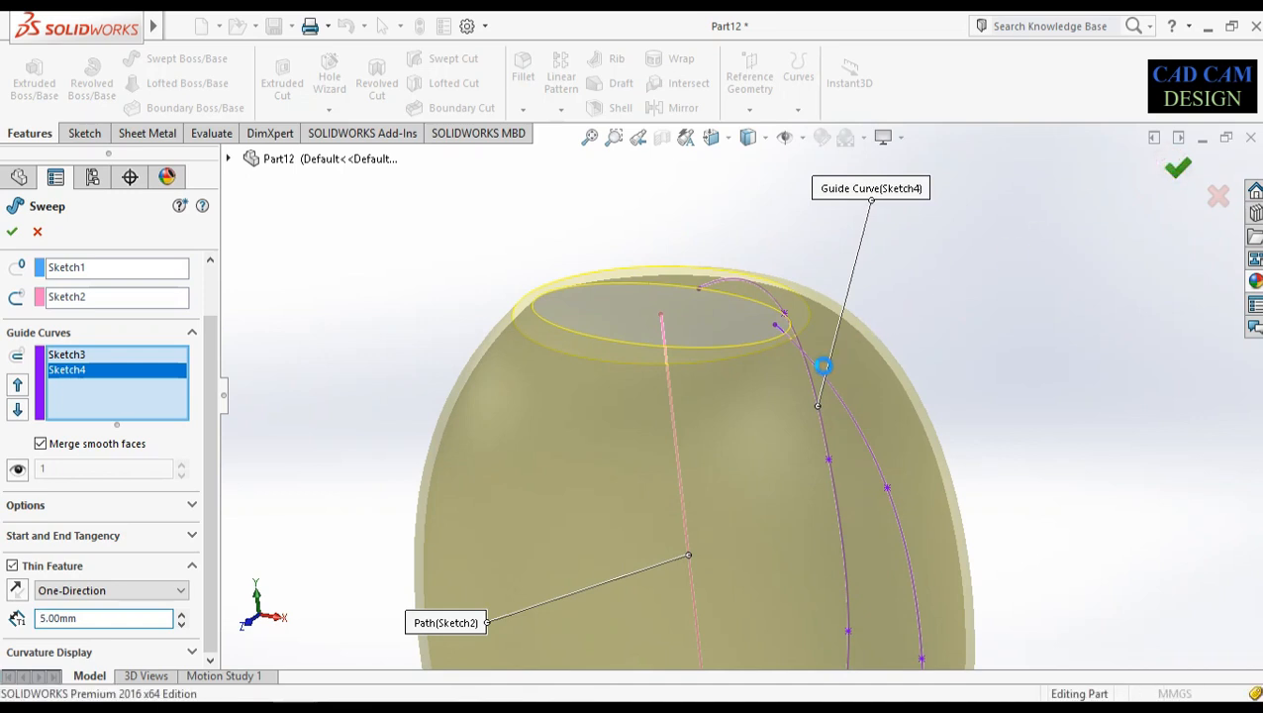
Examine the swept vase from all sides and inspect its interior and wall with a section view
scroll(860, 352, up, 5)
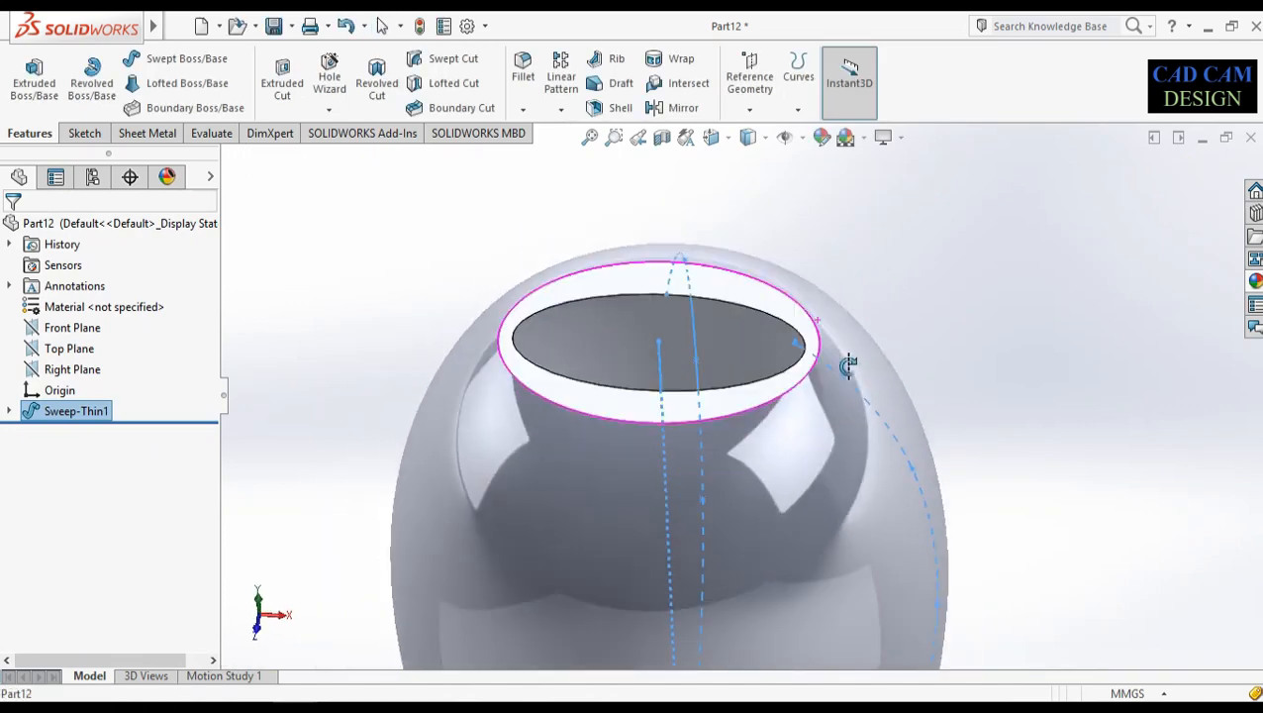
middle_drag(827, 465, 1004, 344)
click(924, 451)
middle_drag(924, 451, 871, 396)
click(662, 137)
middle_drag(748, 361, 932, 287)
click(1177, 168)
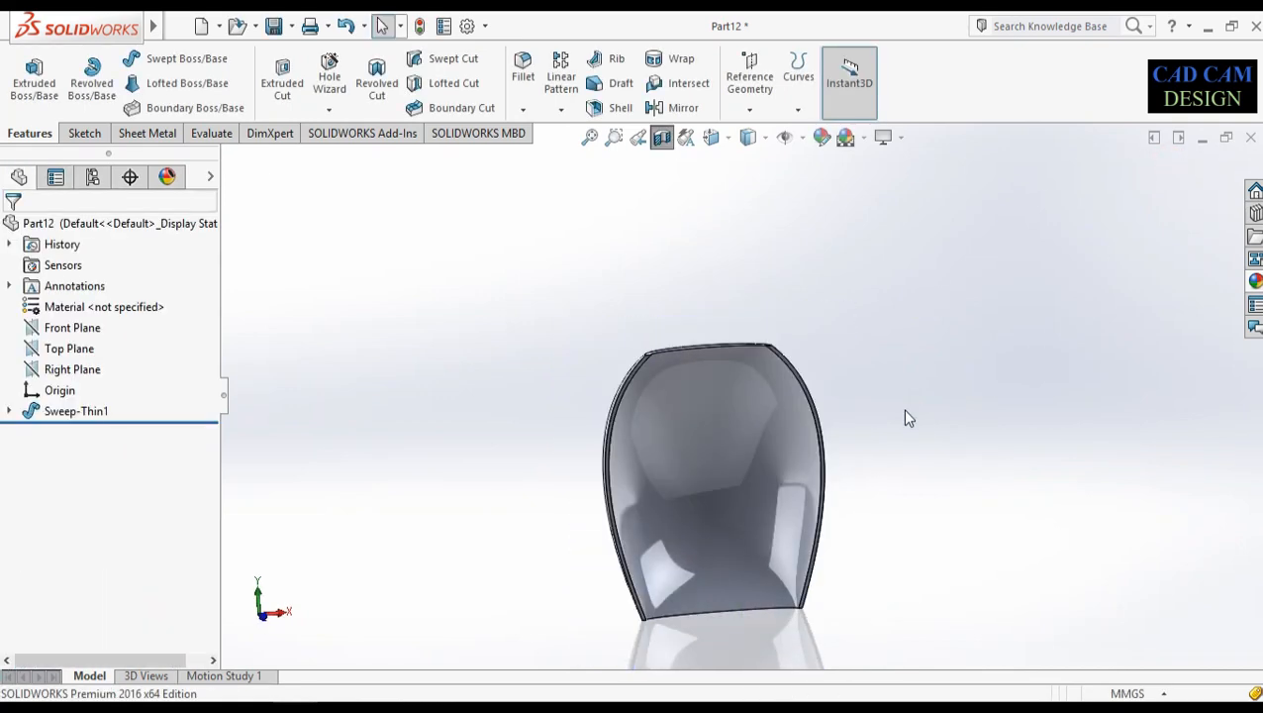
middle_drag(902, 408, 831, 443)
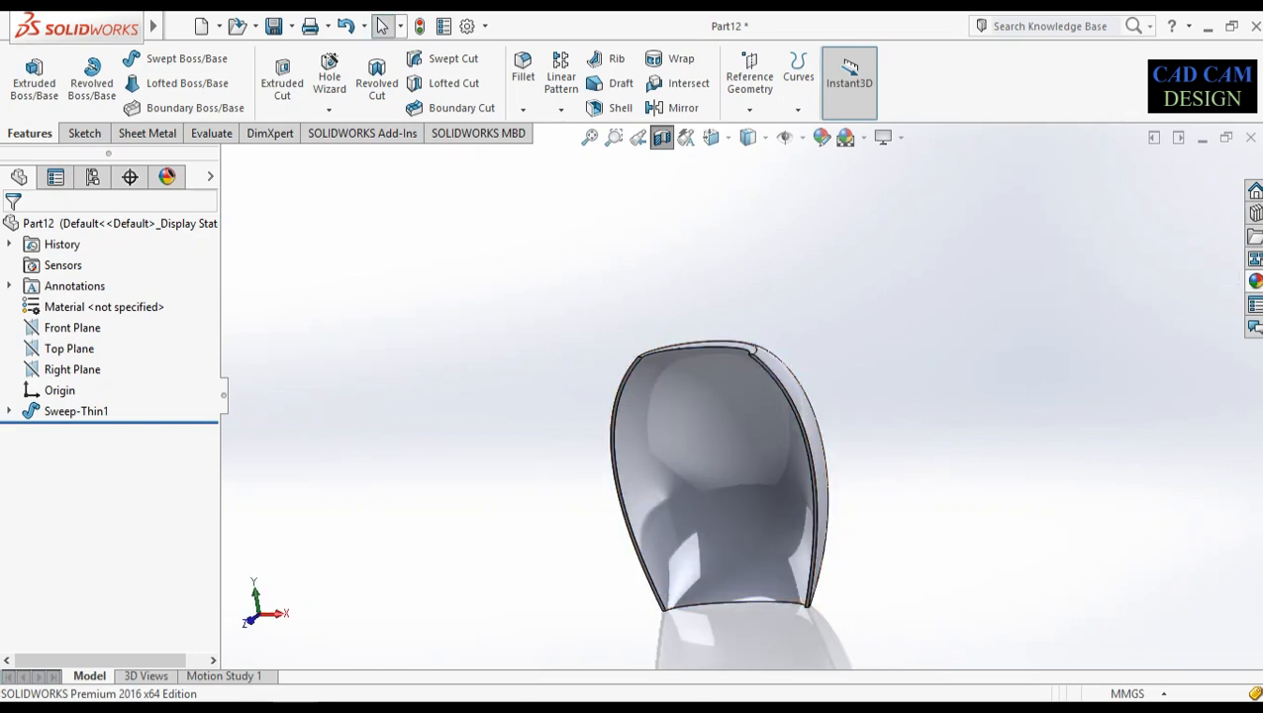
Try to apply an appearance to the inner face of the sectioned vase, and turn off the section view
click(1254, 281)
mouse_move(1132, 452)
mouse_down()
mouse_move(821, 494)
mouse_move(713, 490)
mouse_up()
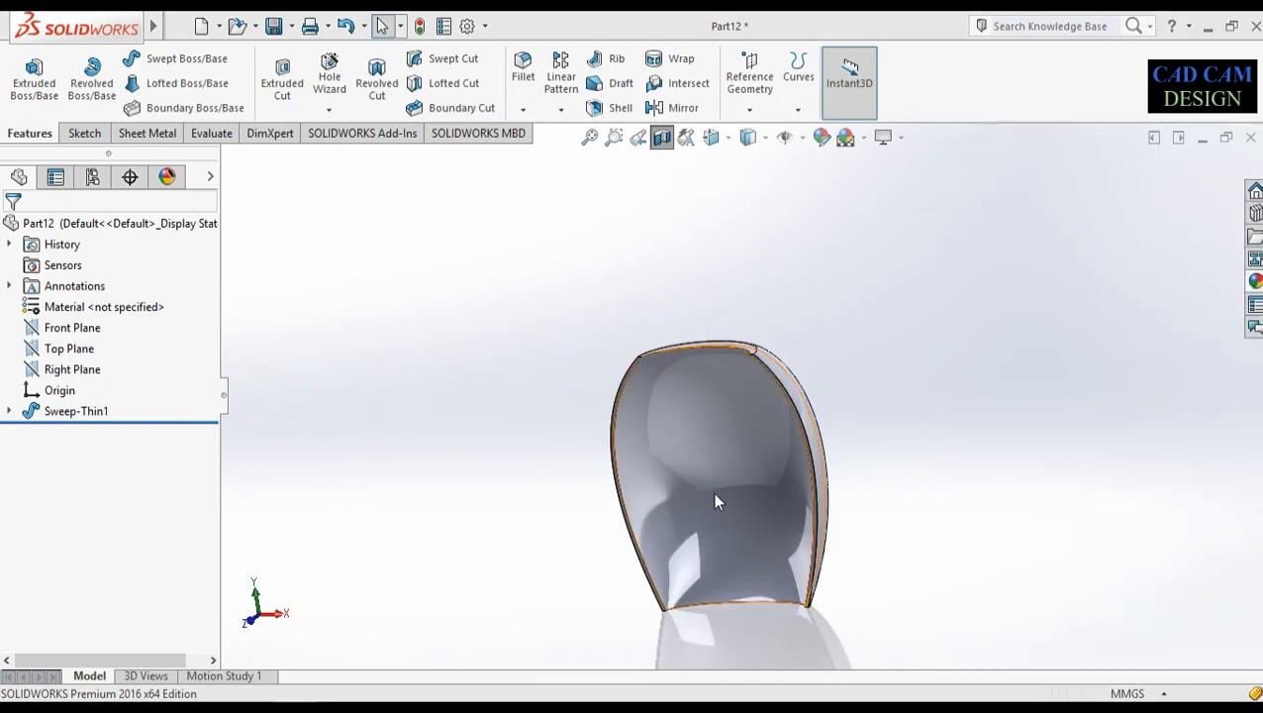
click(748, 367)
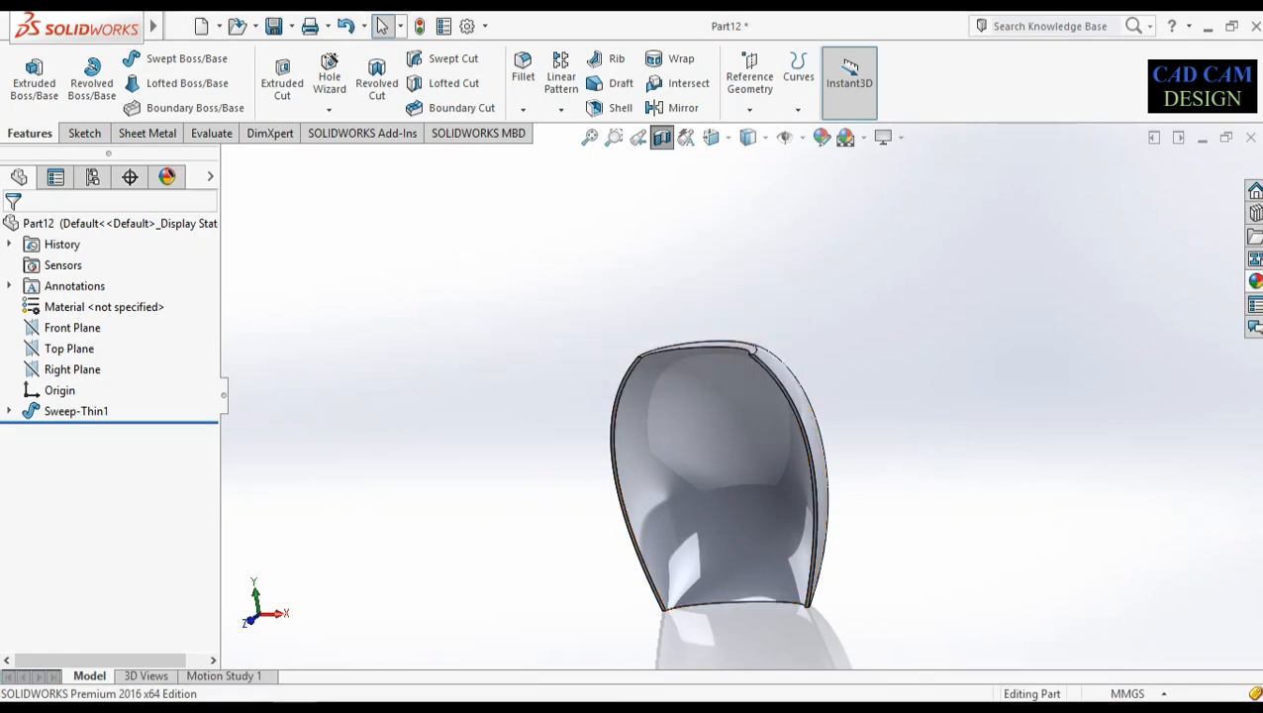
click(1254, 281)
click(660, 135)
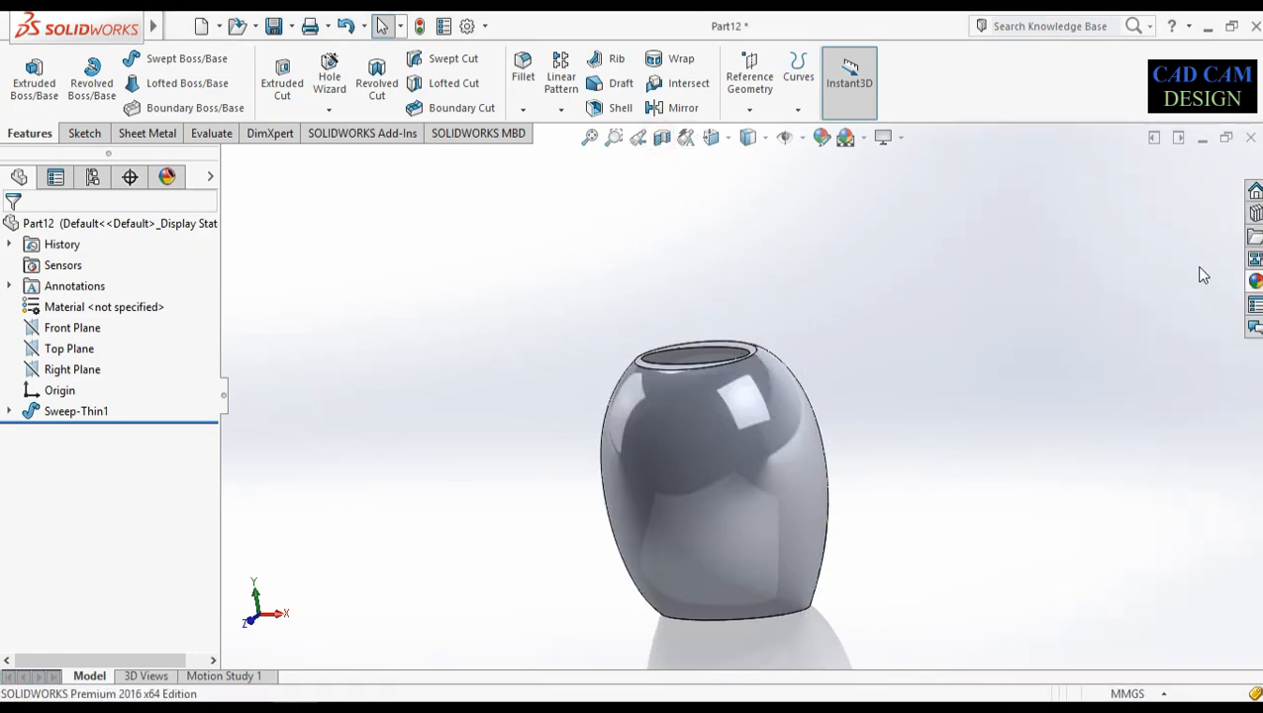
Apply the polished steel appearance to the whole thin sweep feature
click(1254, 281)
drag(1051, 444, 712, 453)
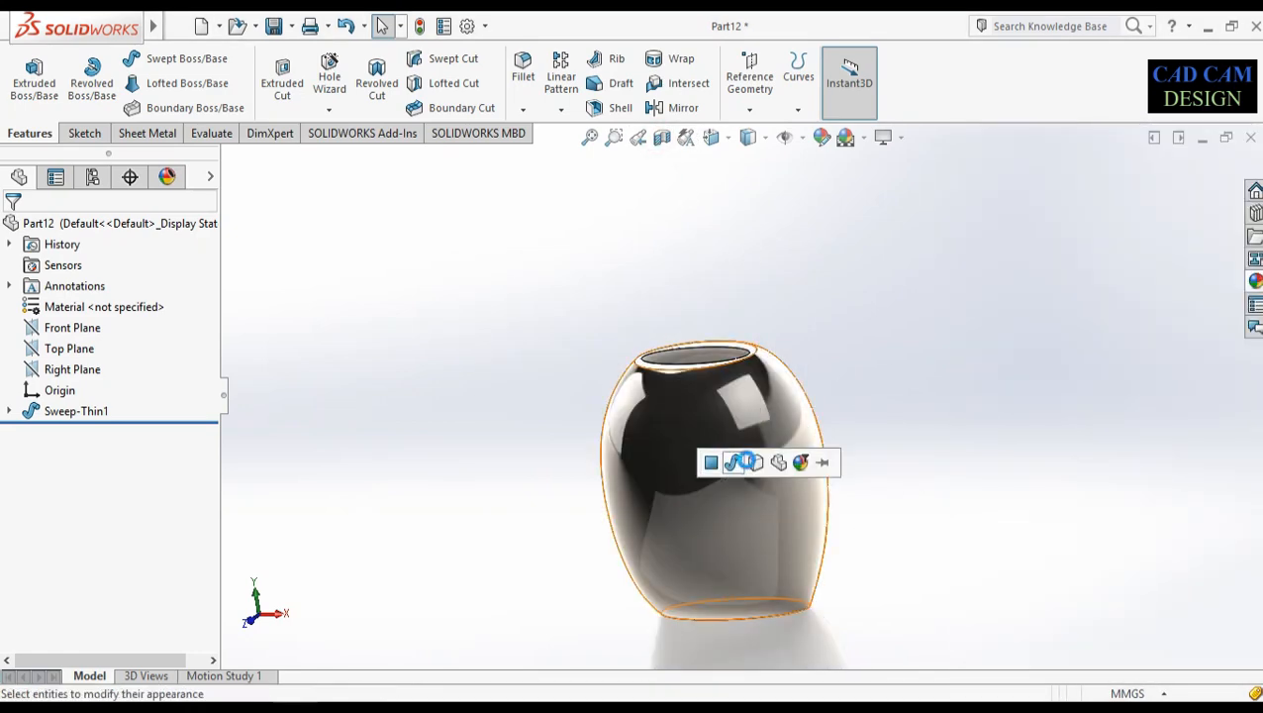
click(741, 460)
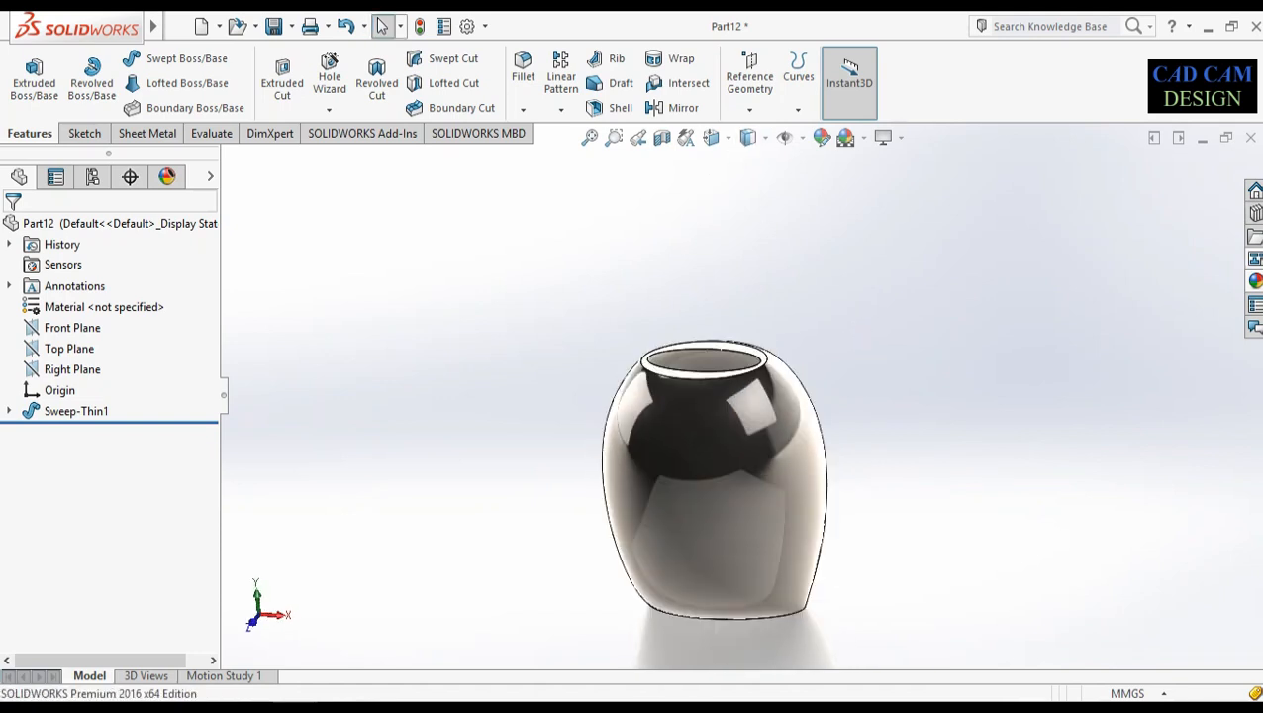
Apply a red appearance from the appearance library to only the vase's inner face
click(1253, 281)
scroll(1029, 267, down, 6)
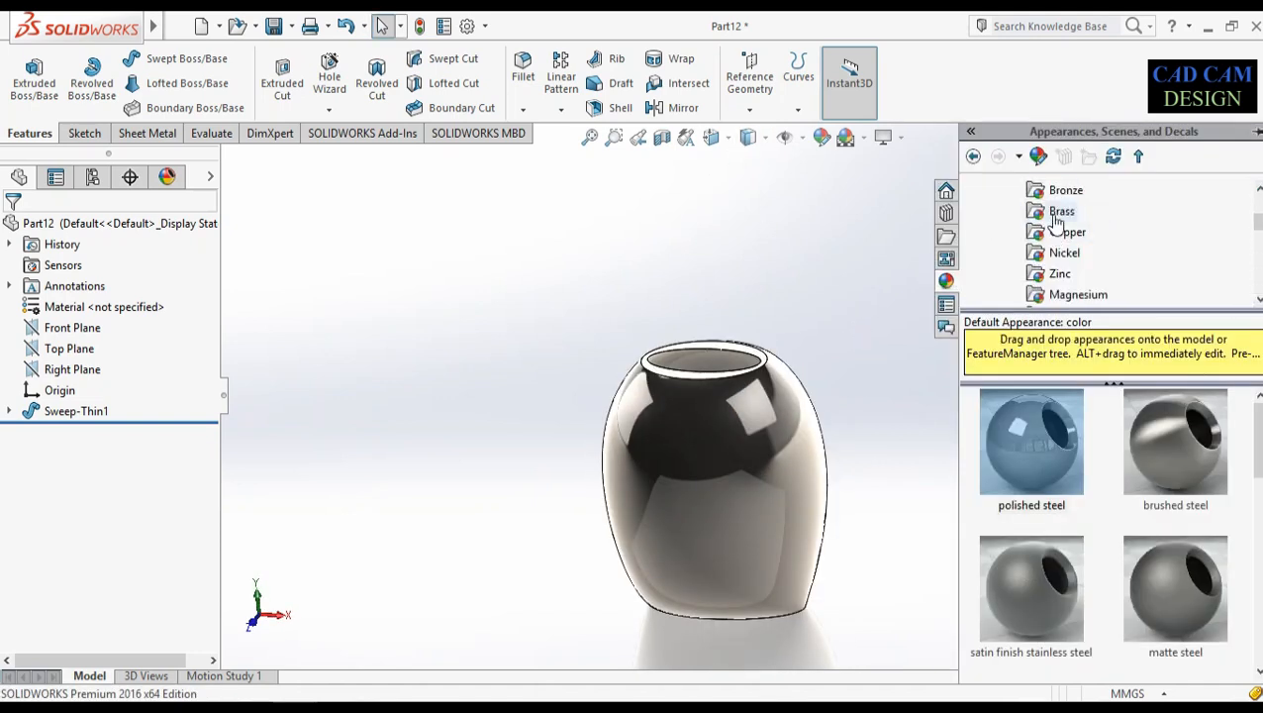
click(1036, 295)
mouse_move(1031, 440)
mouse_down()
mouse_move(733, 296)
mouse_move(705, 363)
mouse_up()
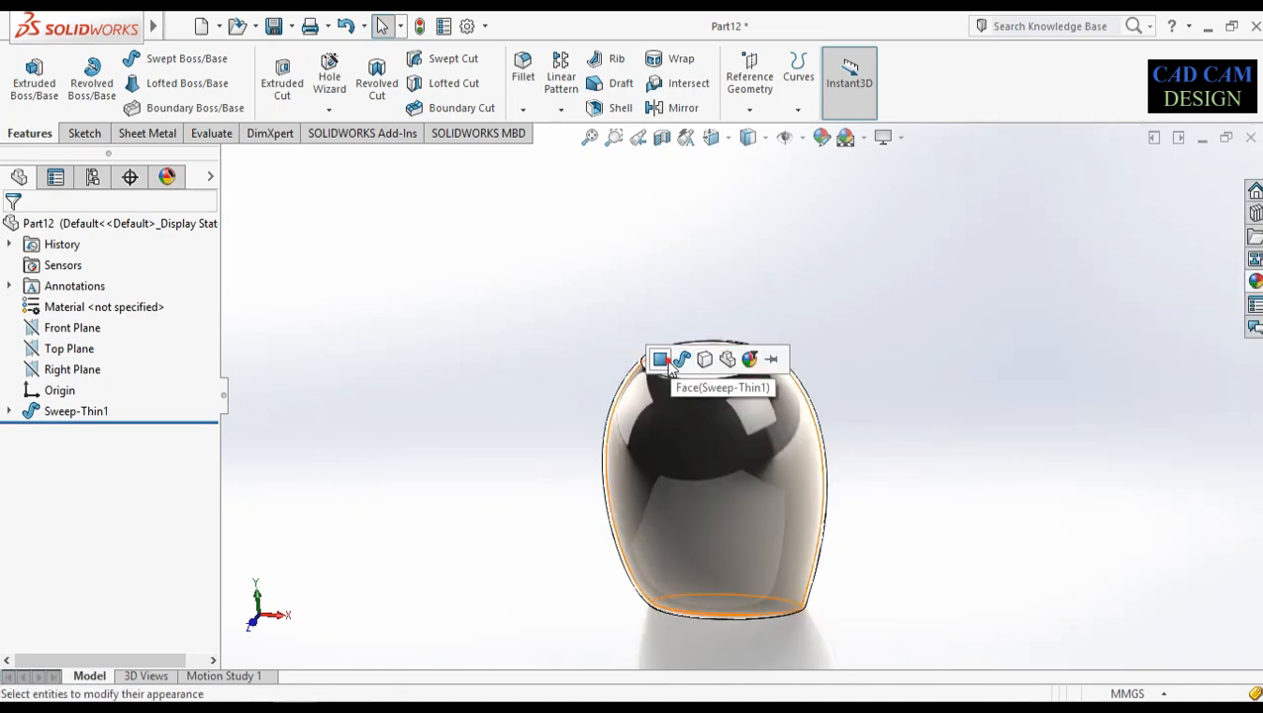
click(660, 358)
Section the vase along the Front Plane and inspect the coloured inner surface
click(663, 137)
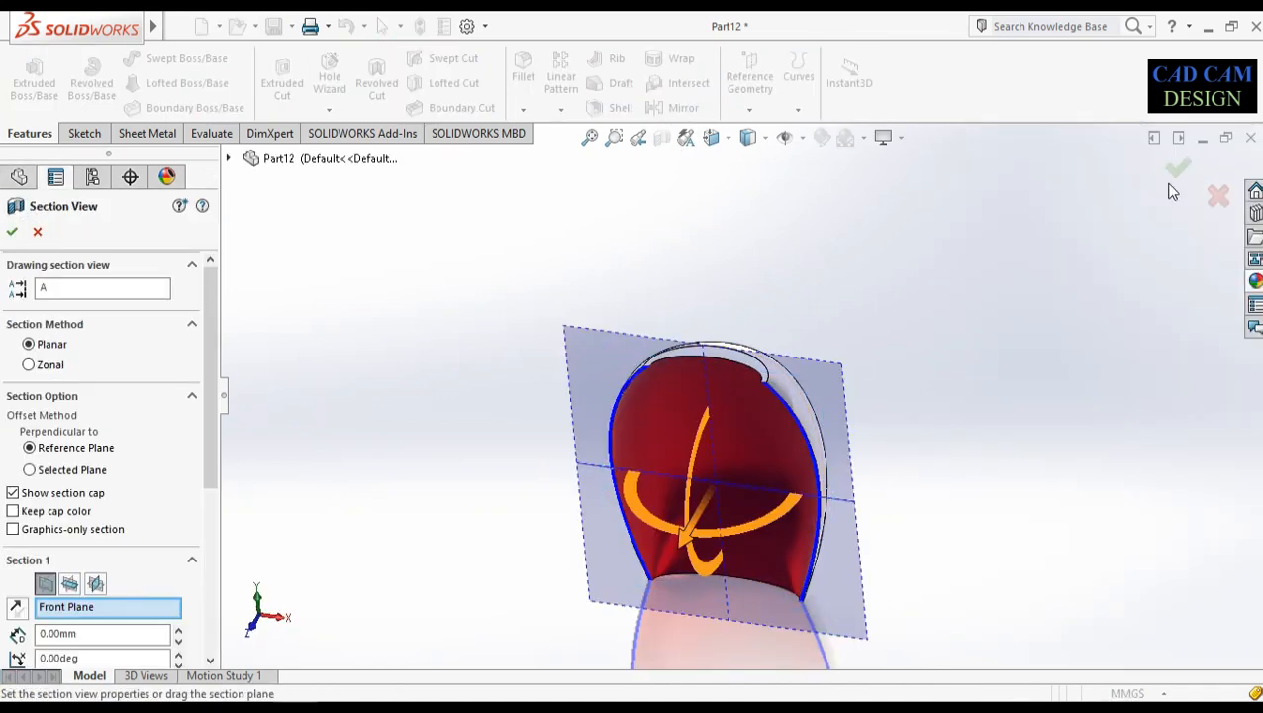
click(1176, 166)
middle_drag(953, 275, 764, 403)
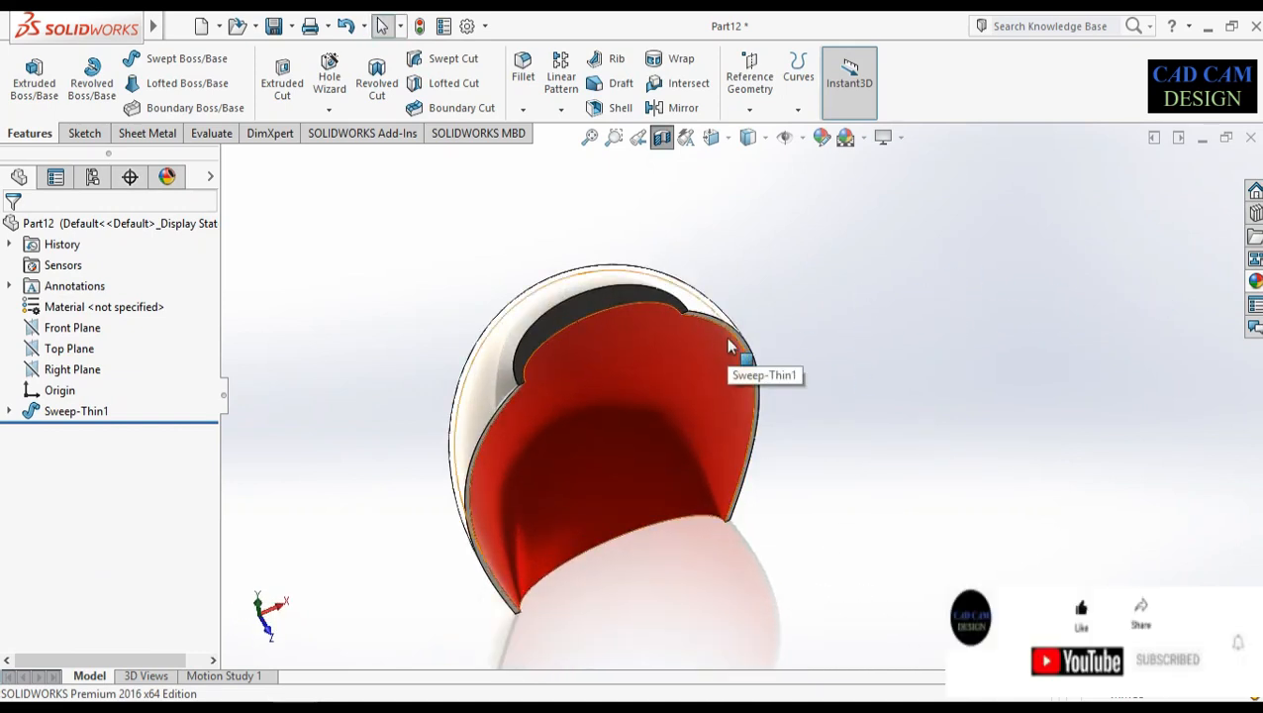
middle_drag(691, 415, 595, 375)
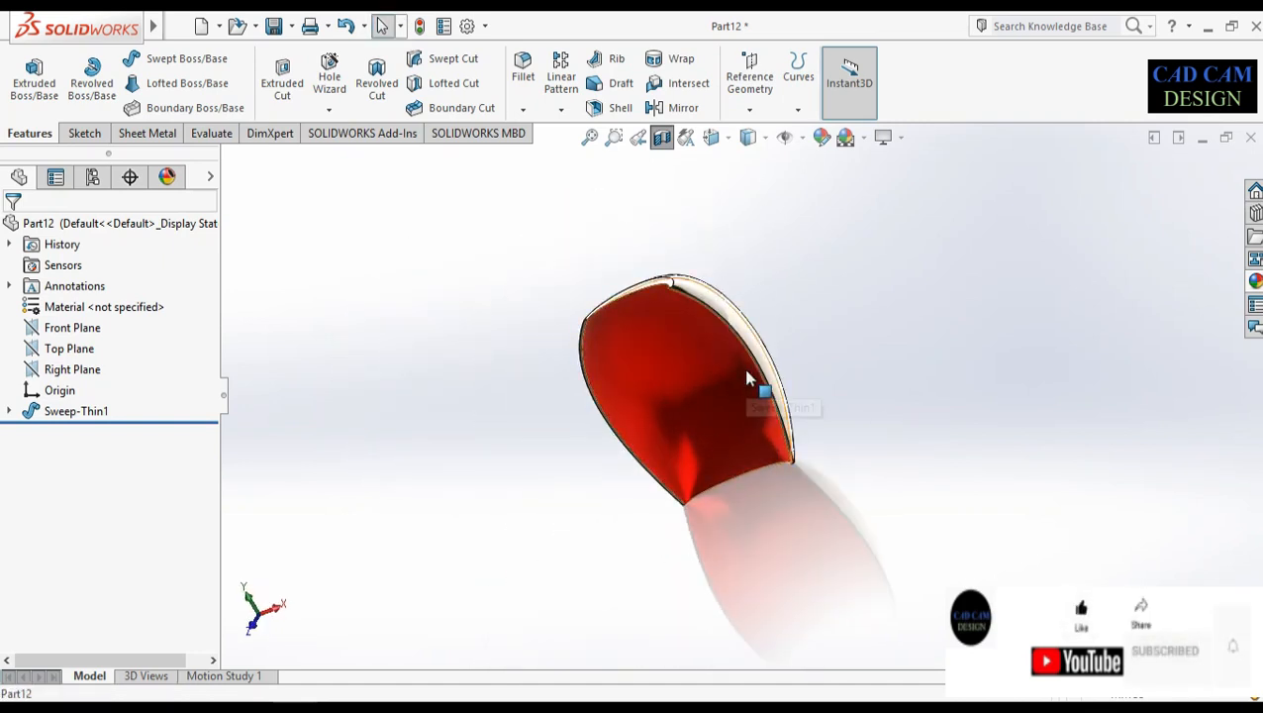